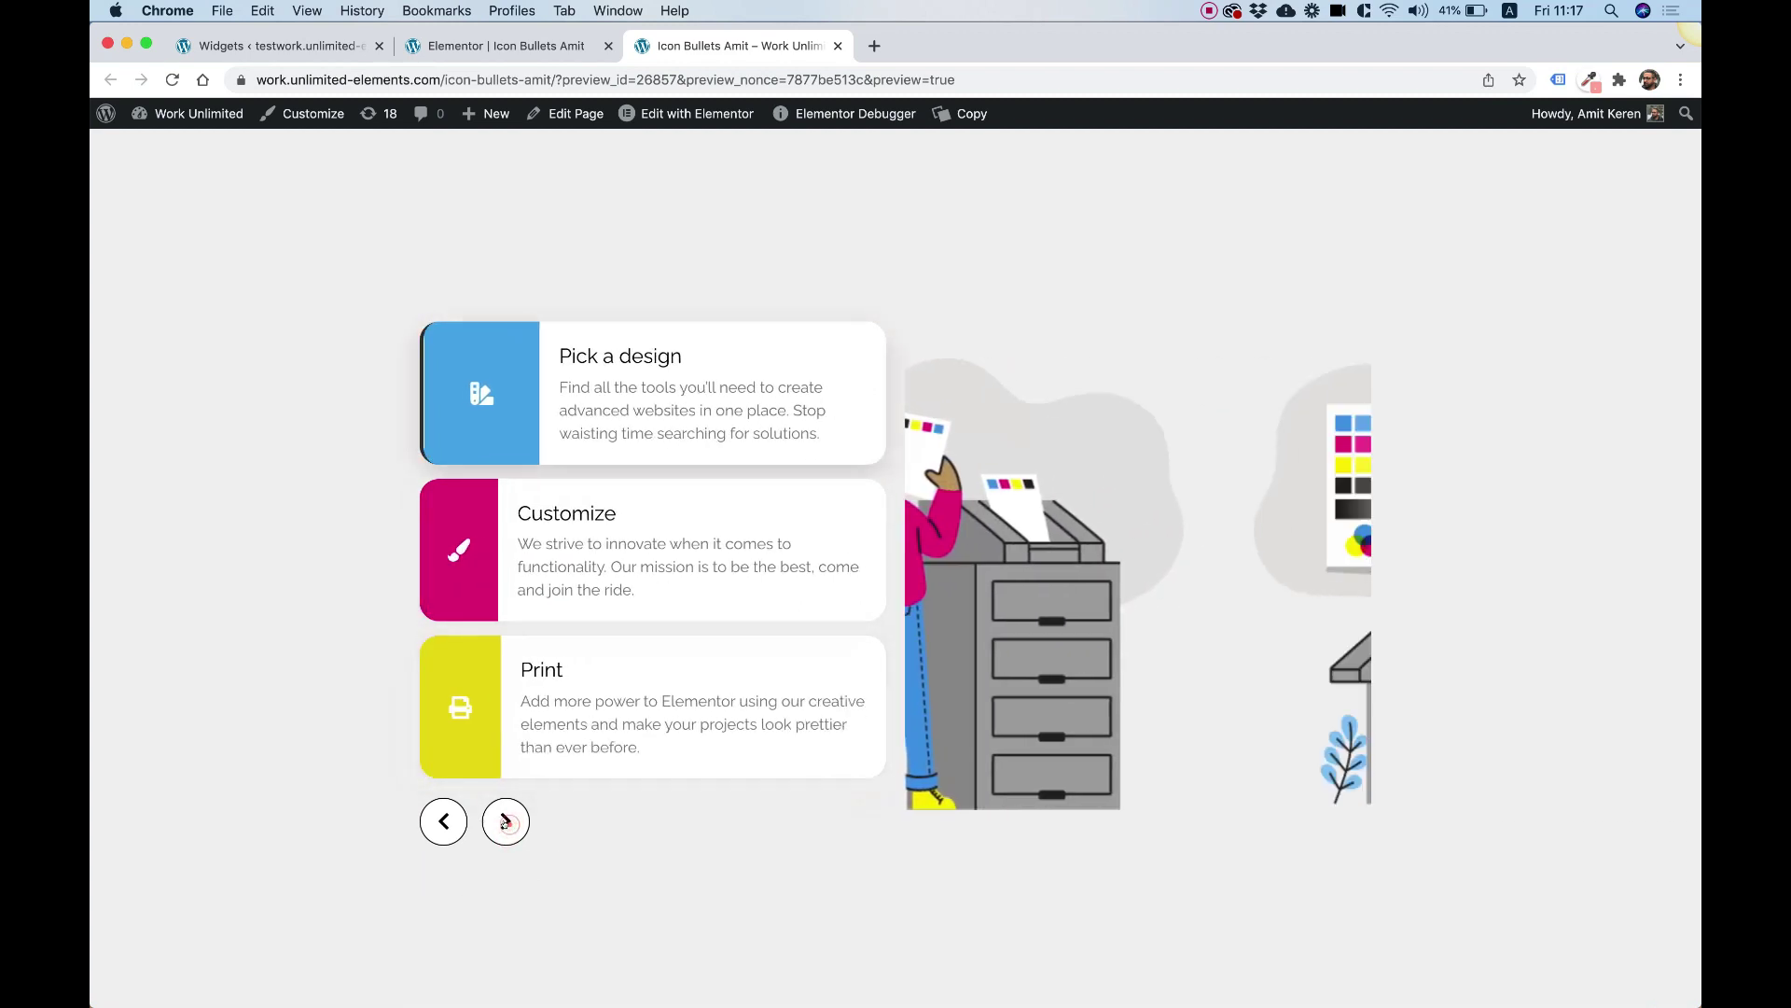
# Advance the carousel in the finished Icon Bullets preview to examine how the bullets and images change together
pyautogui.click(504, 821)
pyautogui.click(505, 821)
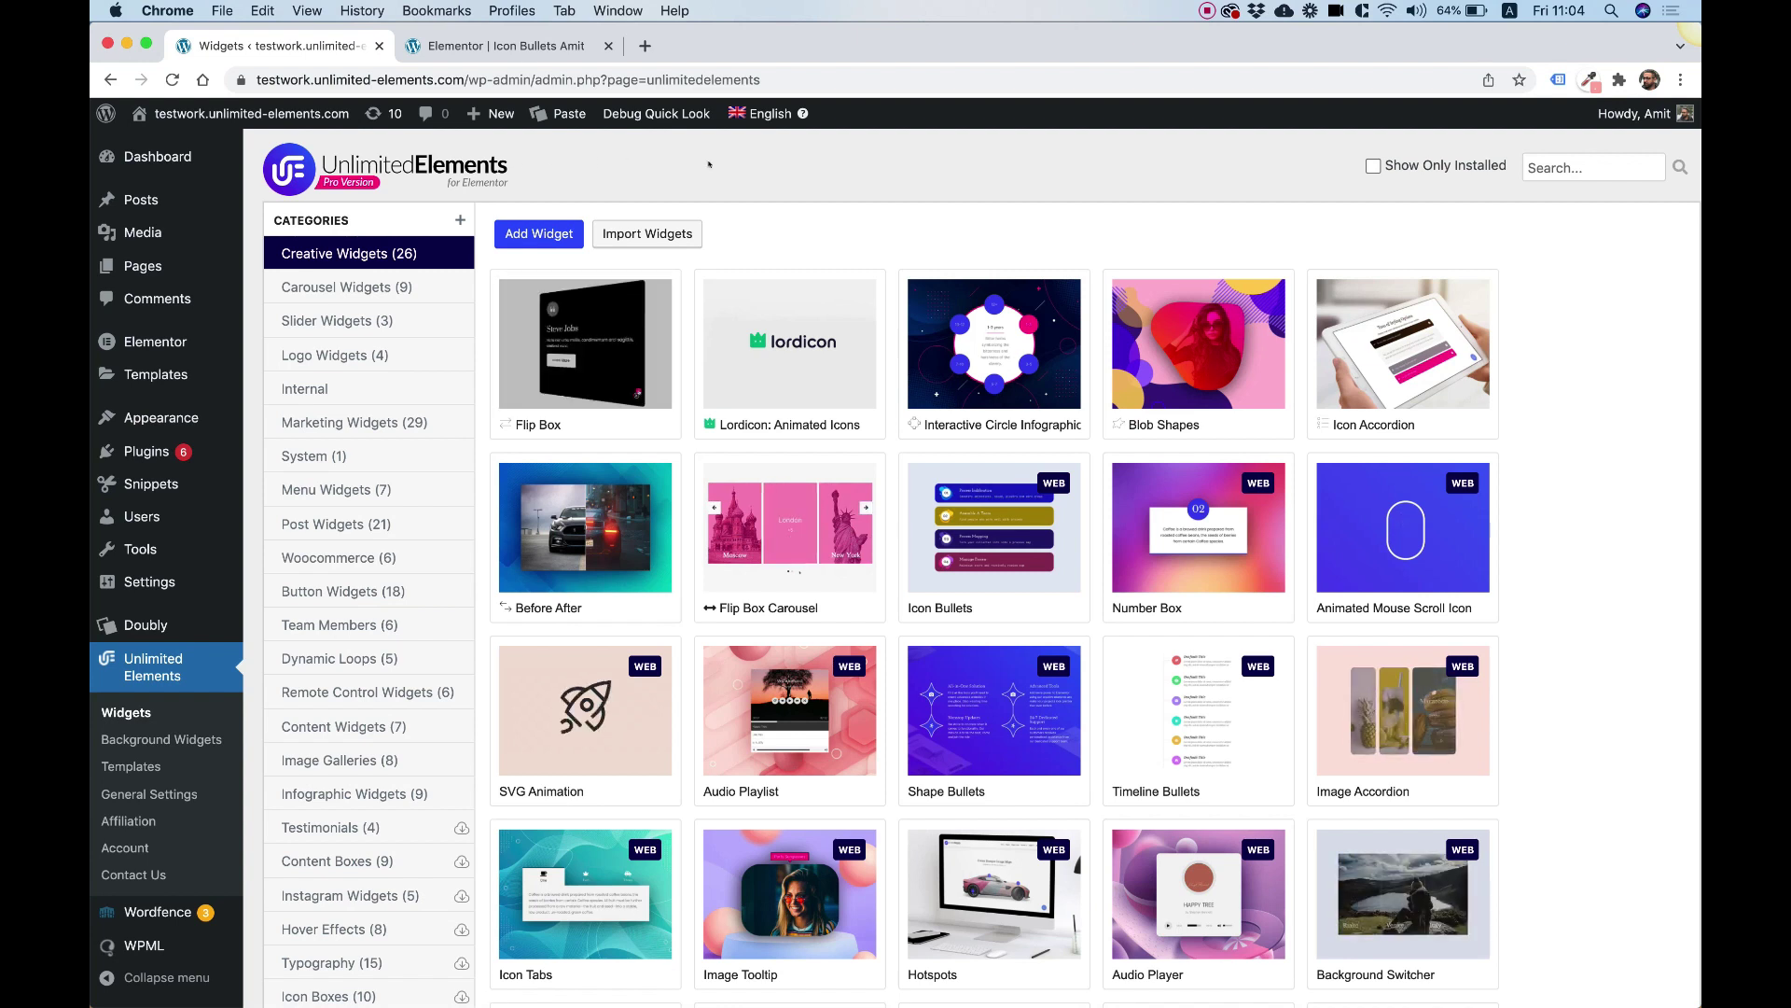
# Install the Icon Bullets widget from the Creative Widgets category
pyautogui.moveTo(955, 555)
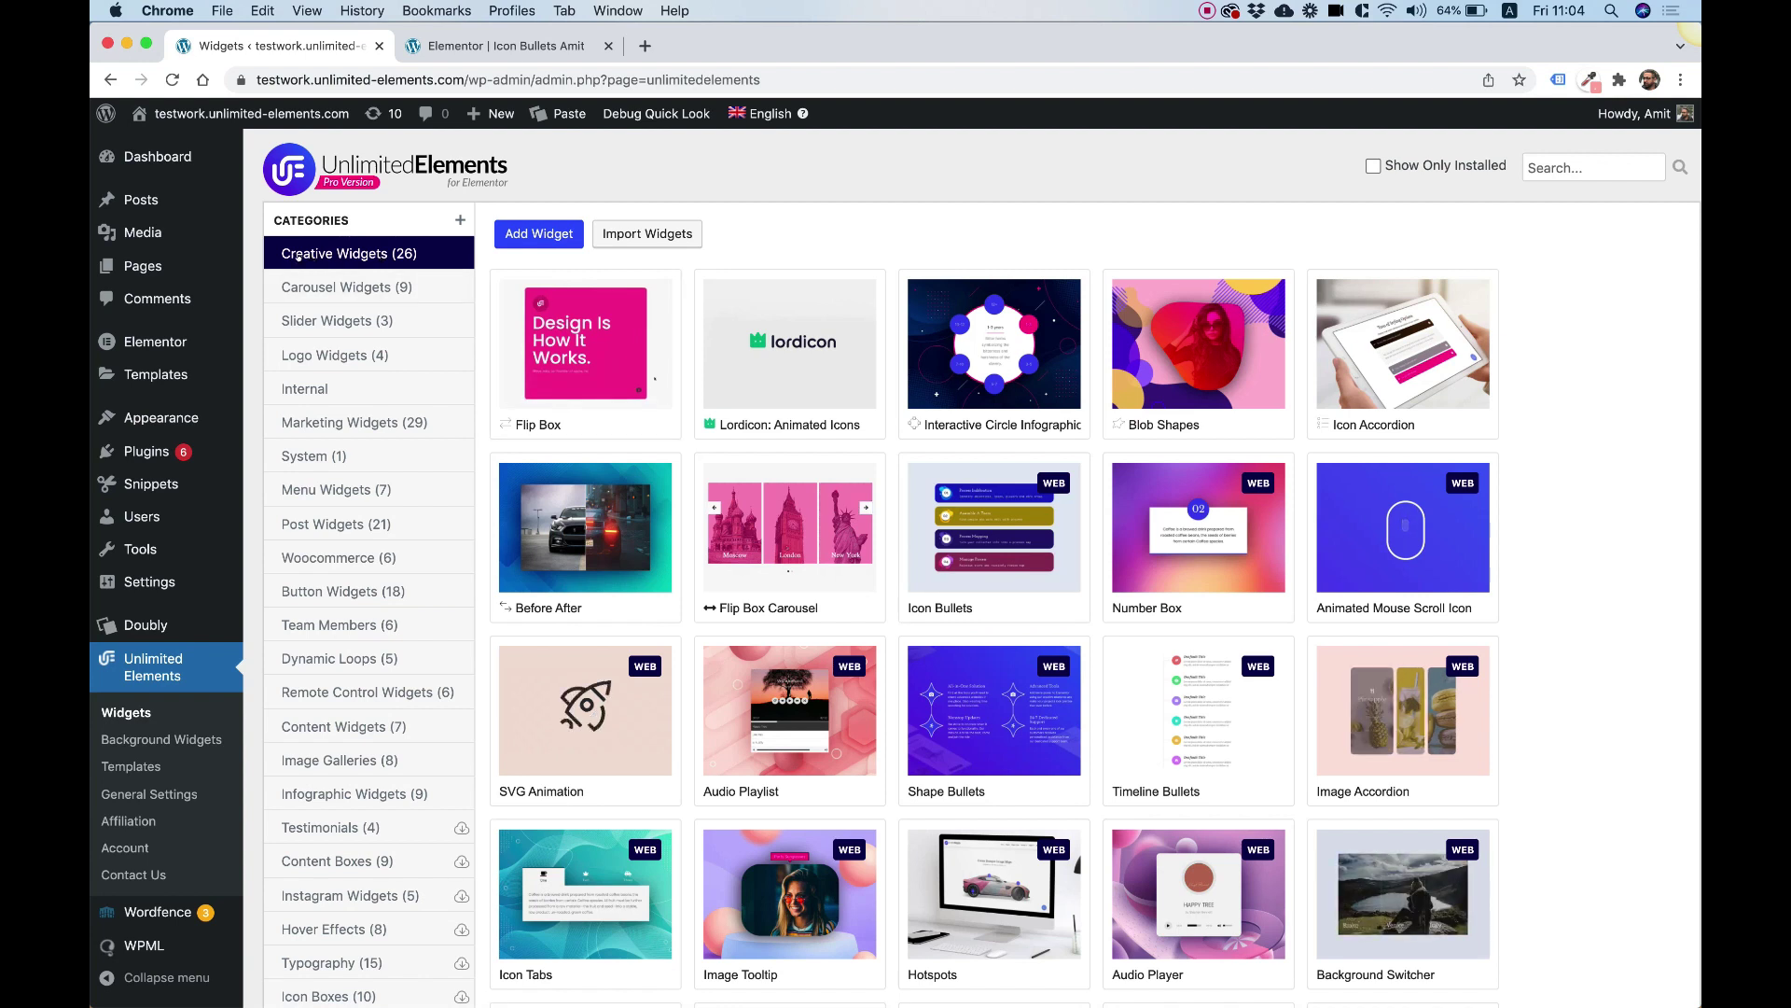
pyautogui.click(1553, 164)
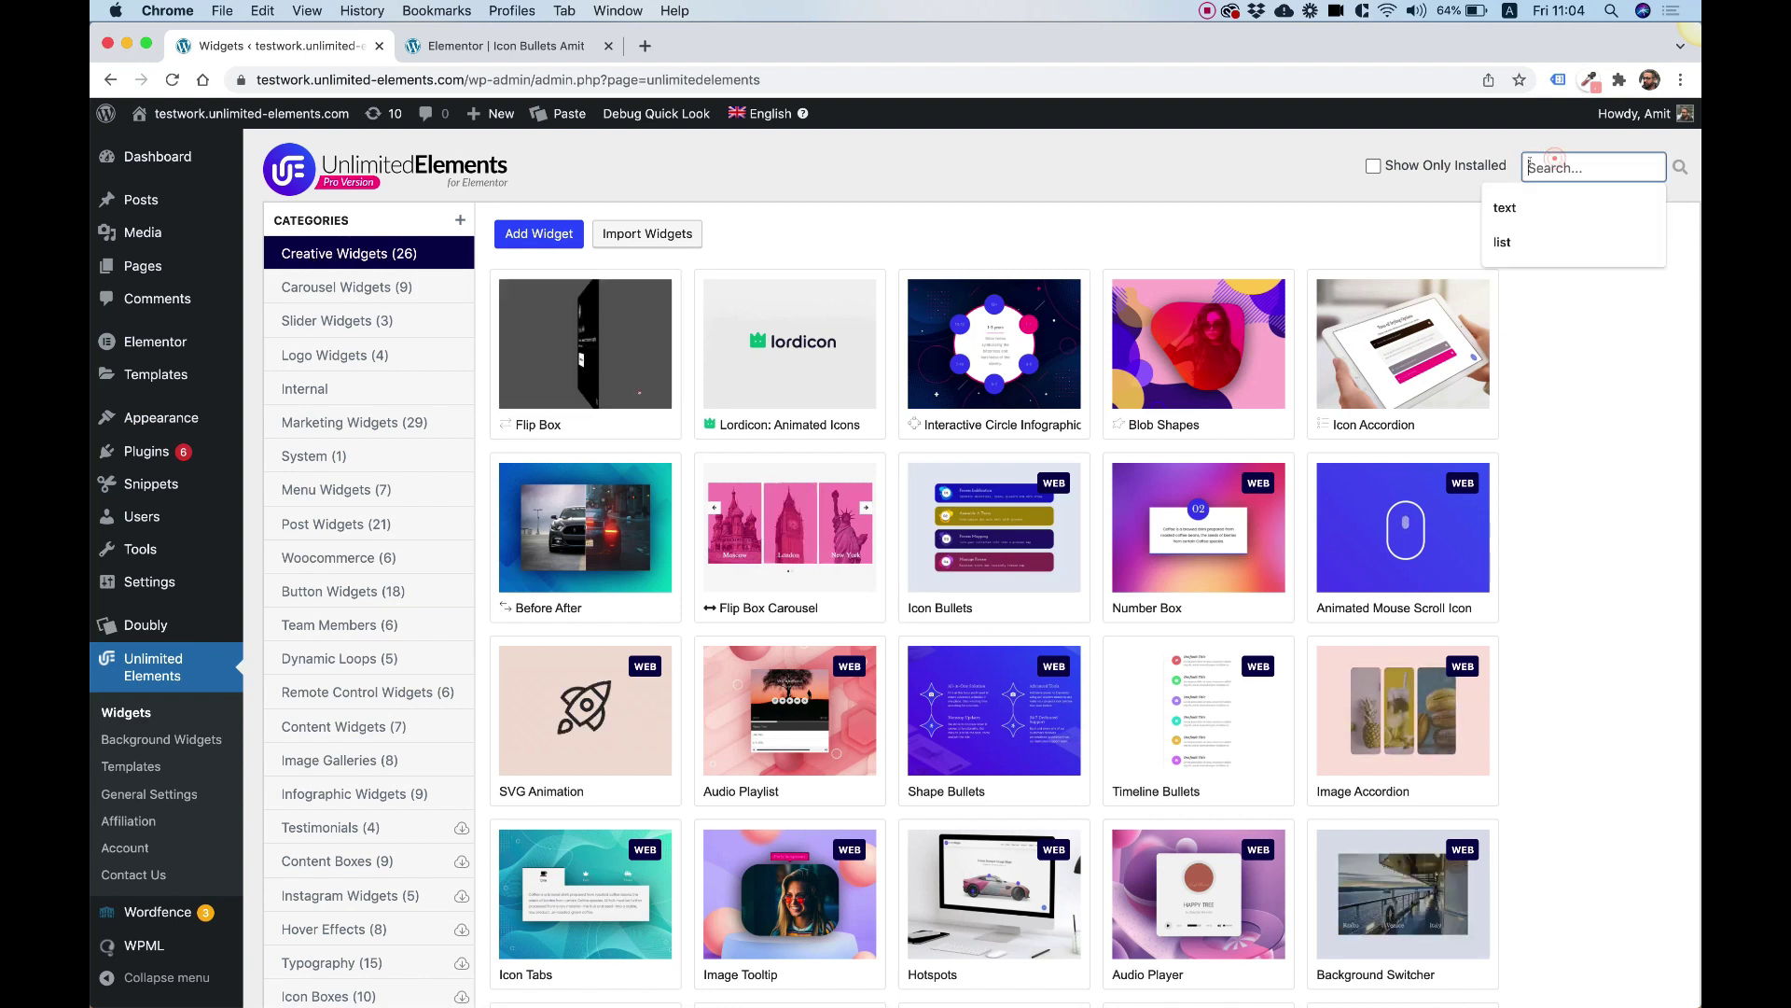
pyautogui.click(989, 183)
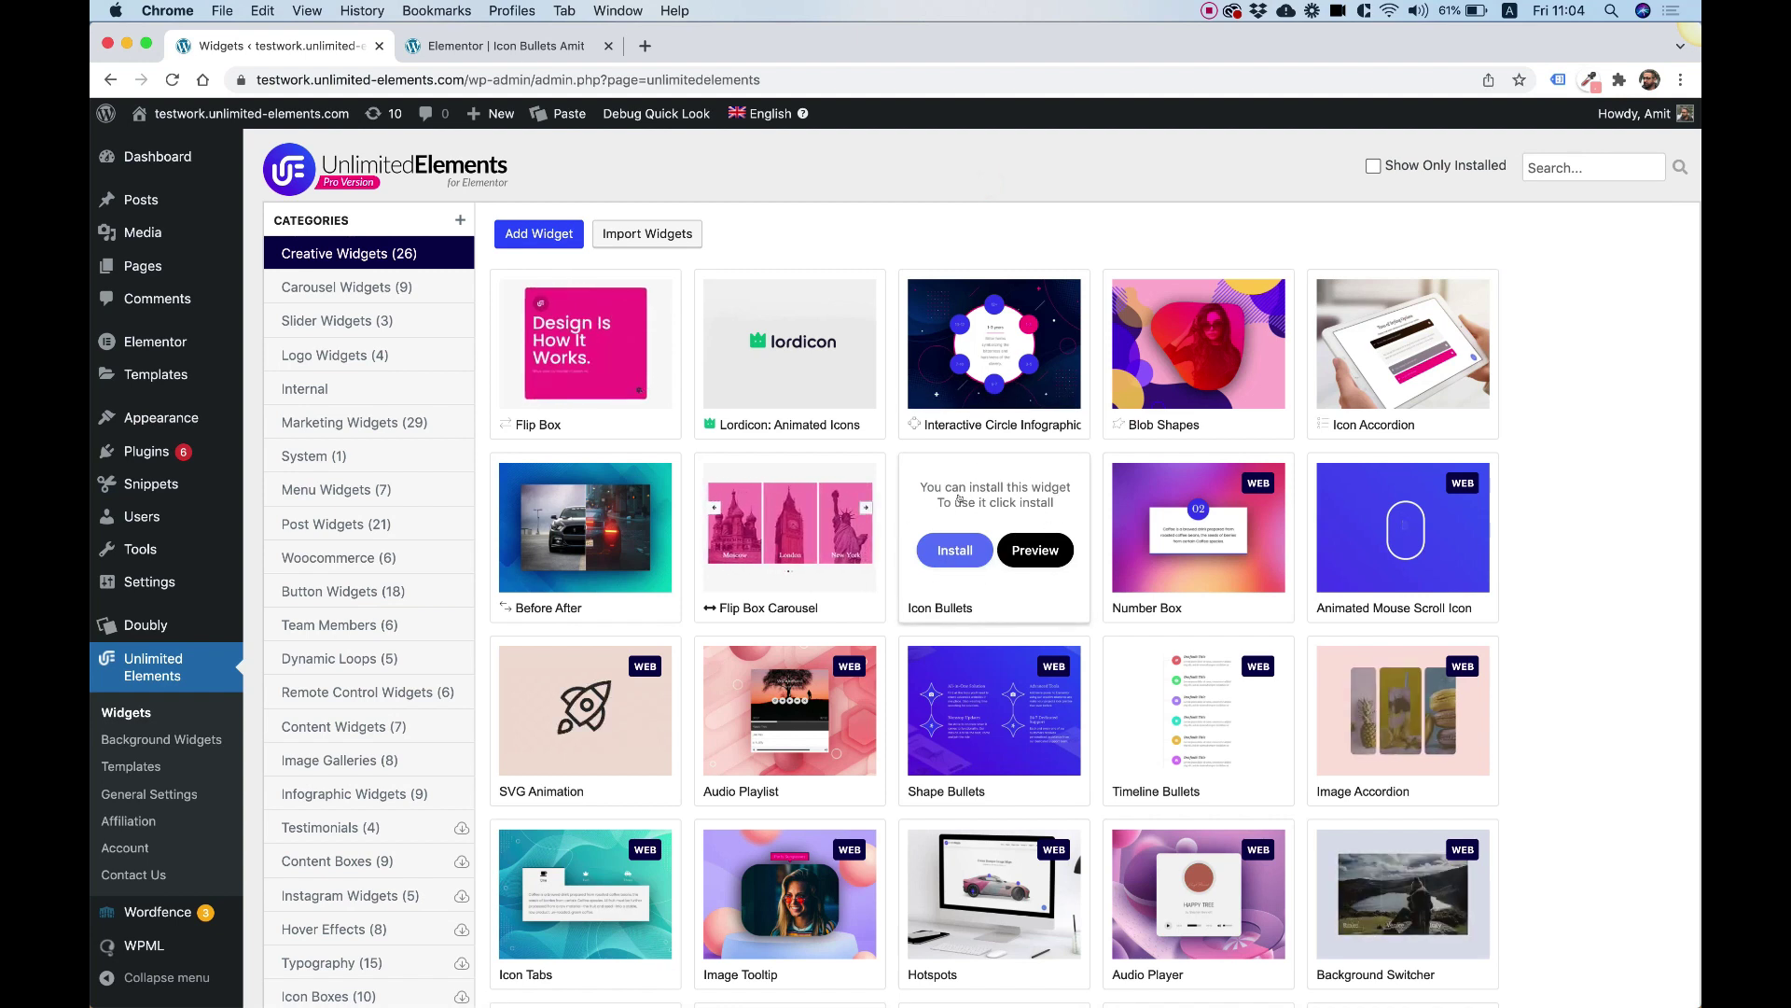
pyautogui.click(958, 547)
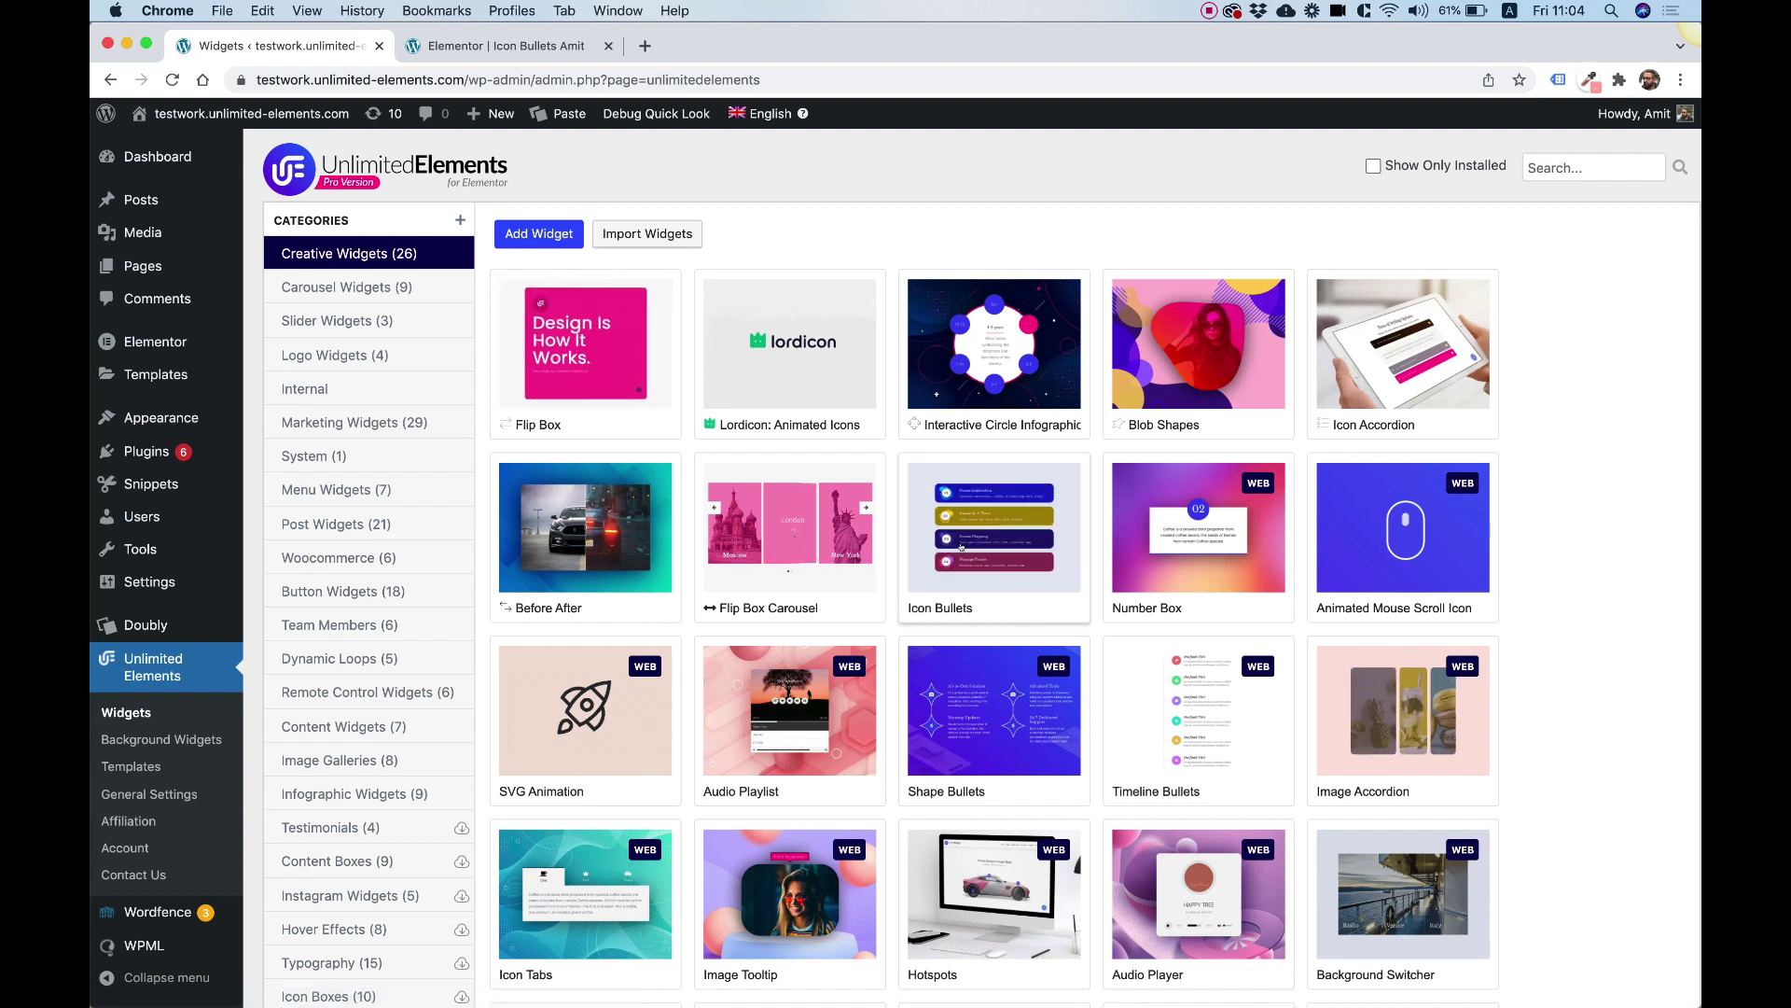
# Add a two-column section to the Icon Bullets page in Elementor and set its height to Fit To Screen
pyautogui.click(438, 46)
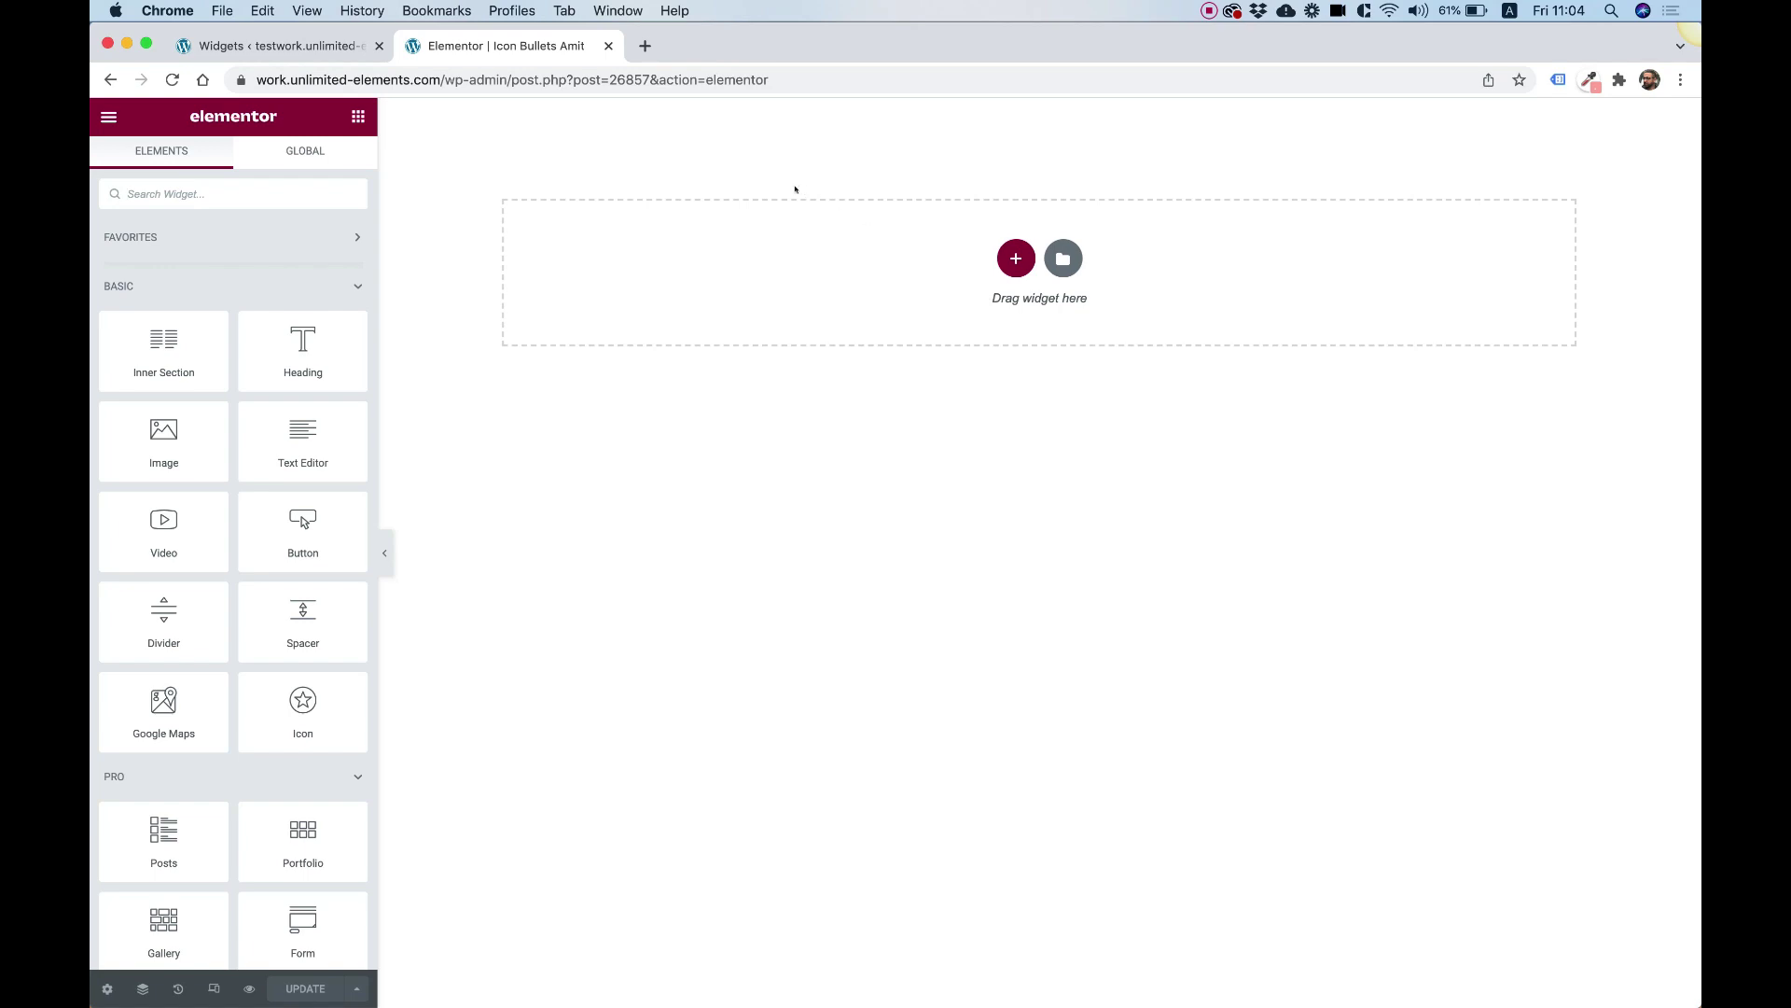
pyautogui.click(1016, 258)
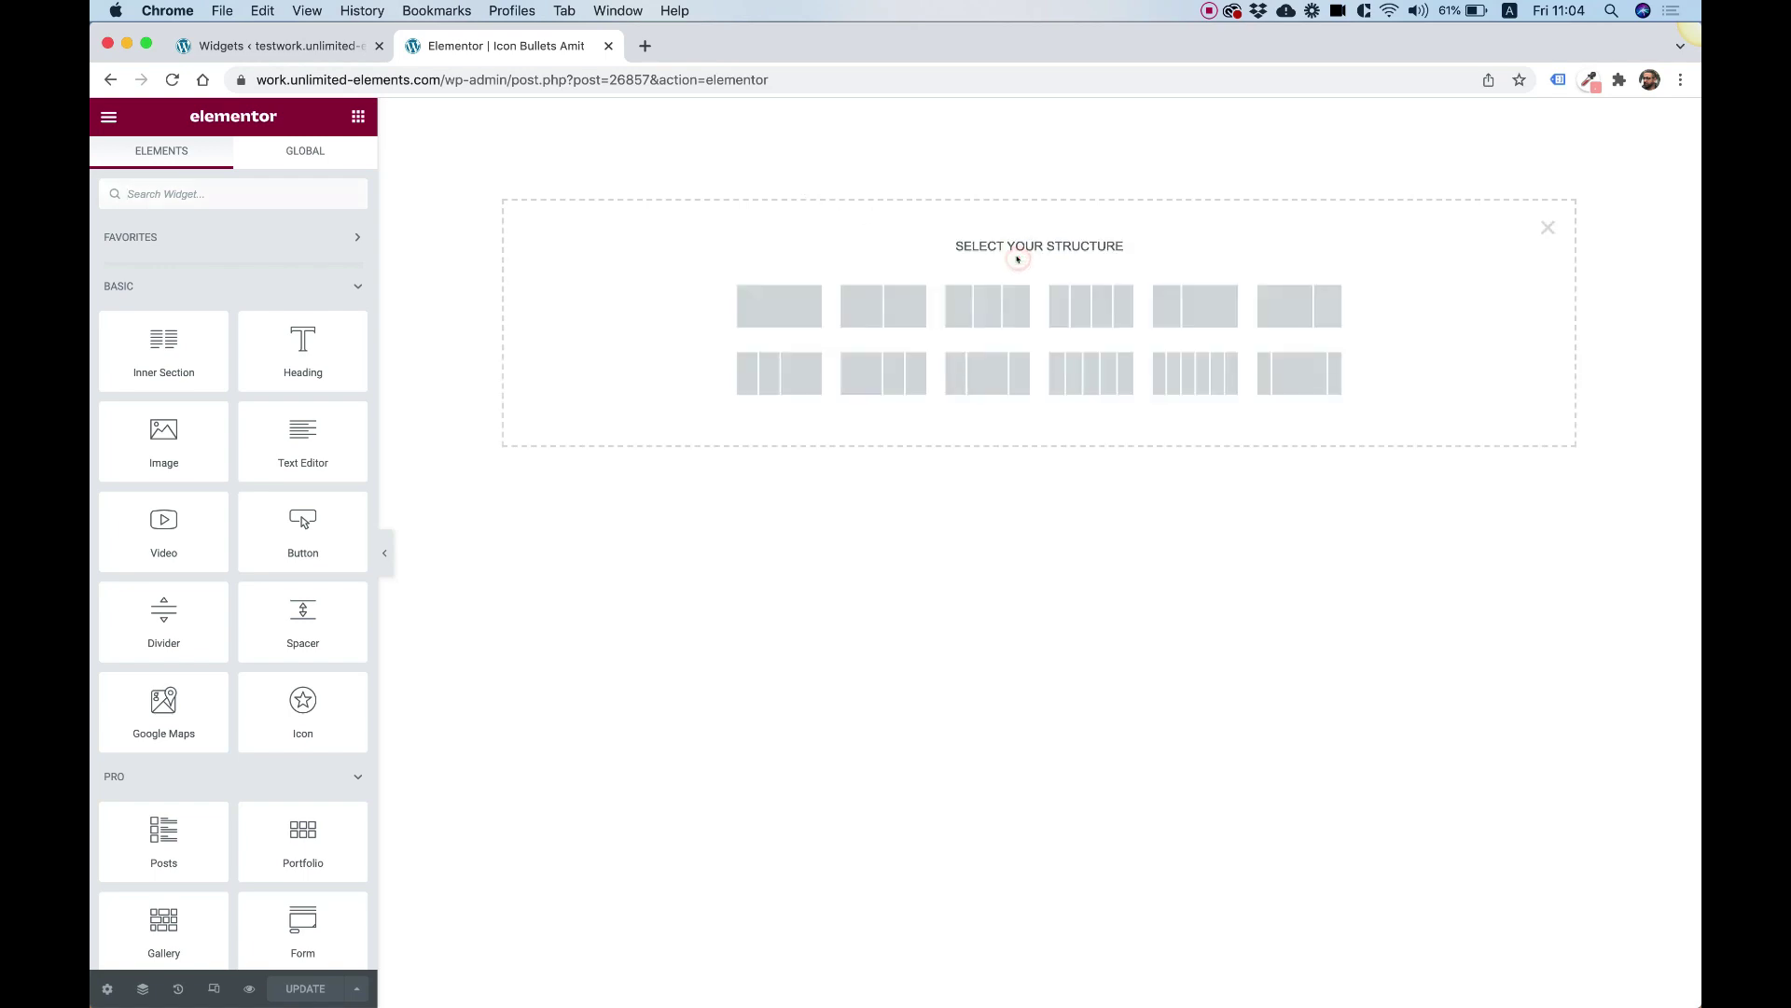
pyautogui.click(902, 305)
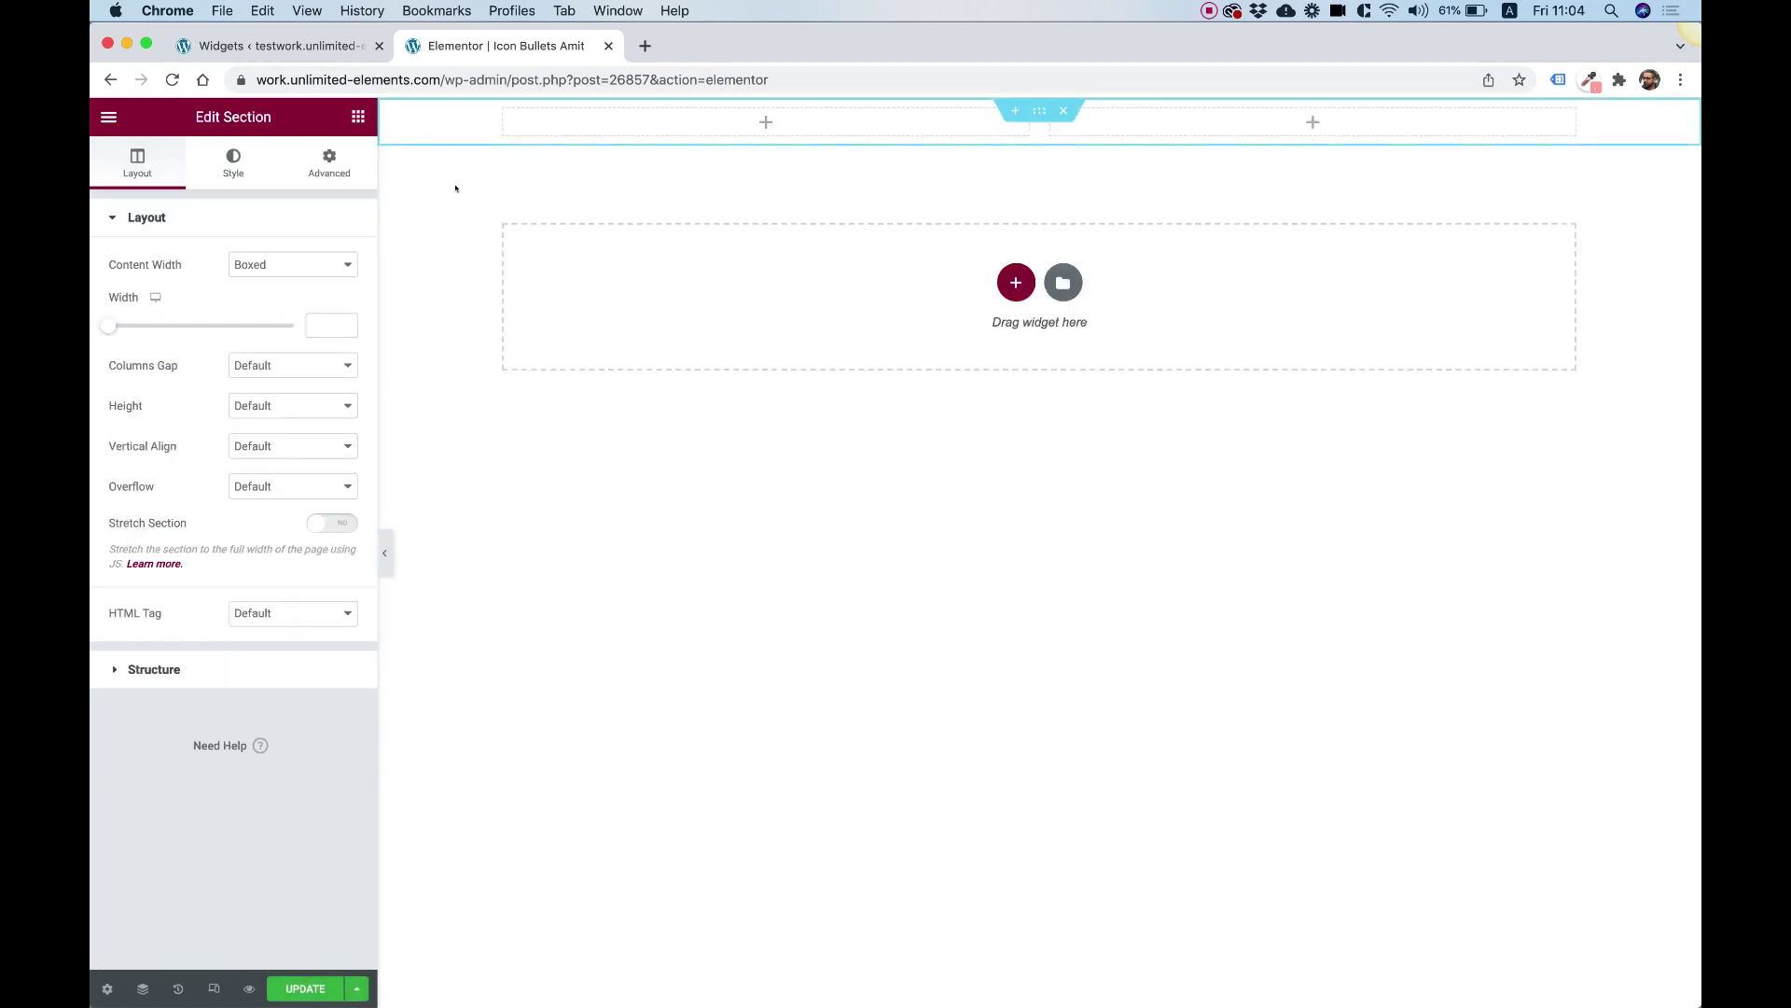
pyautogui.click(265, 404)
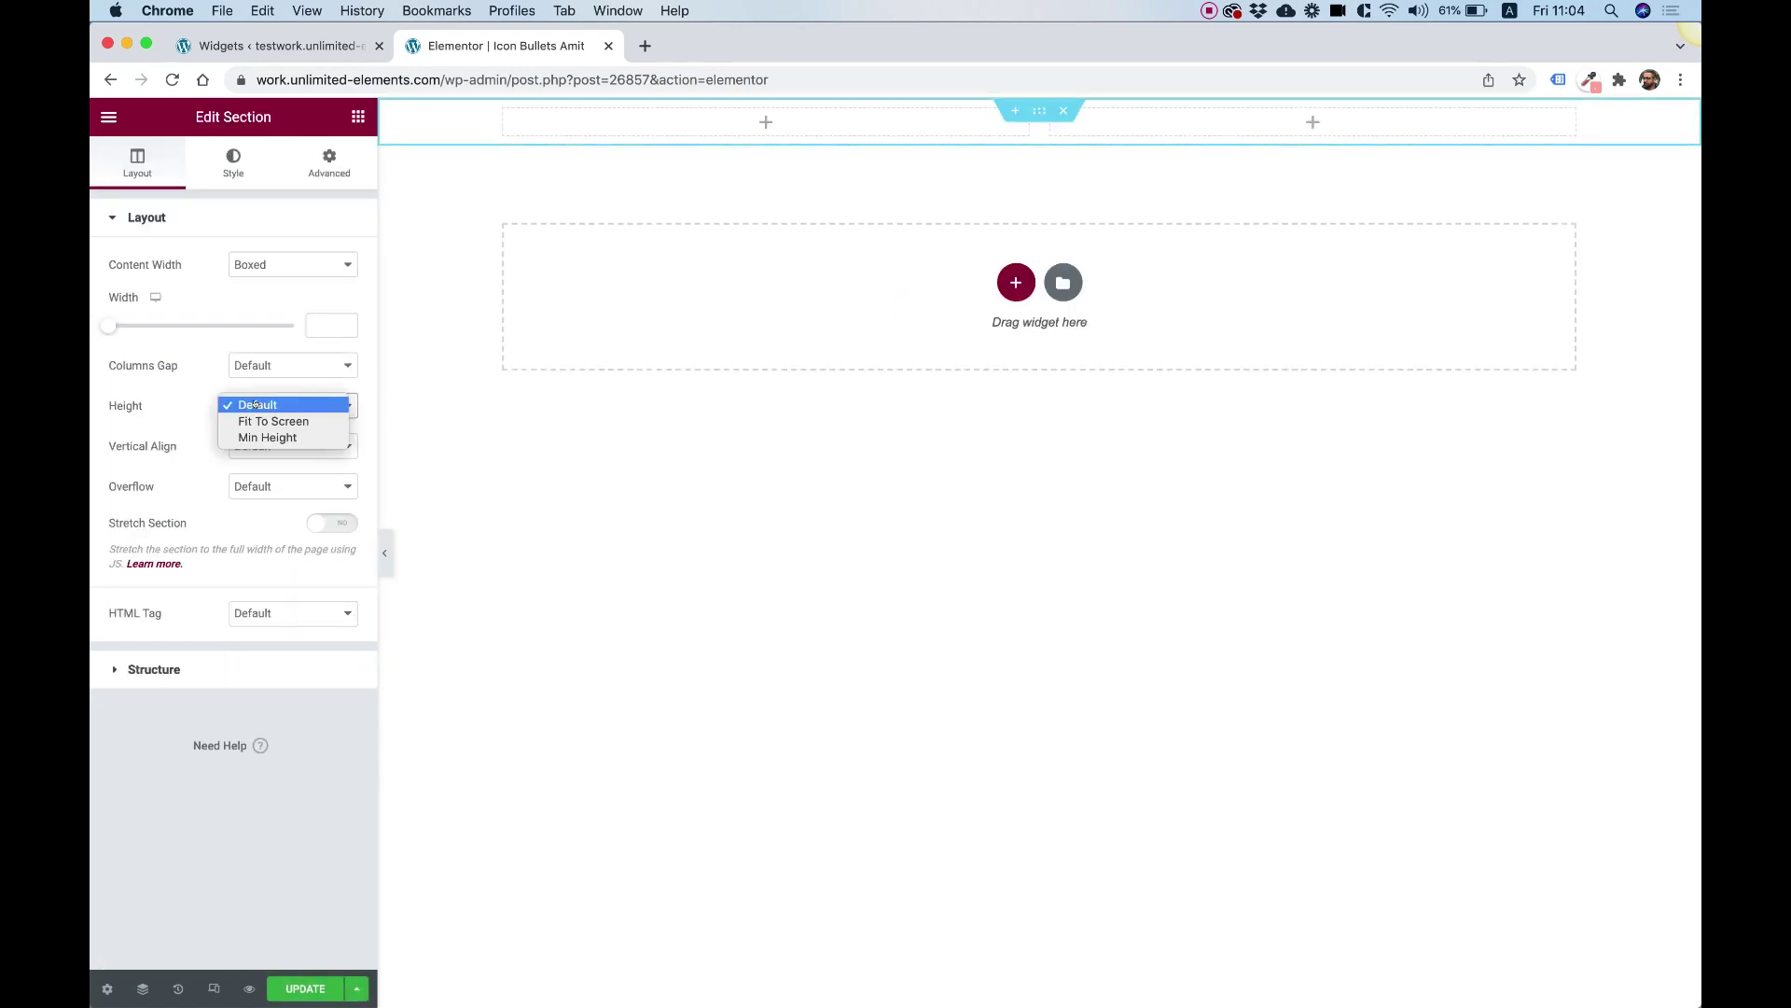
pyautogui.click(298, 420)
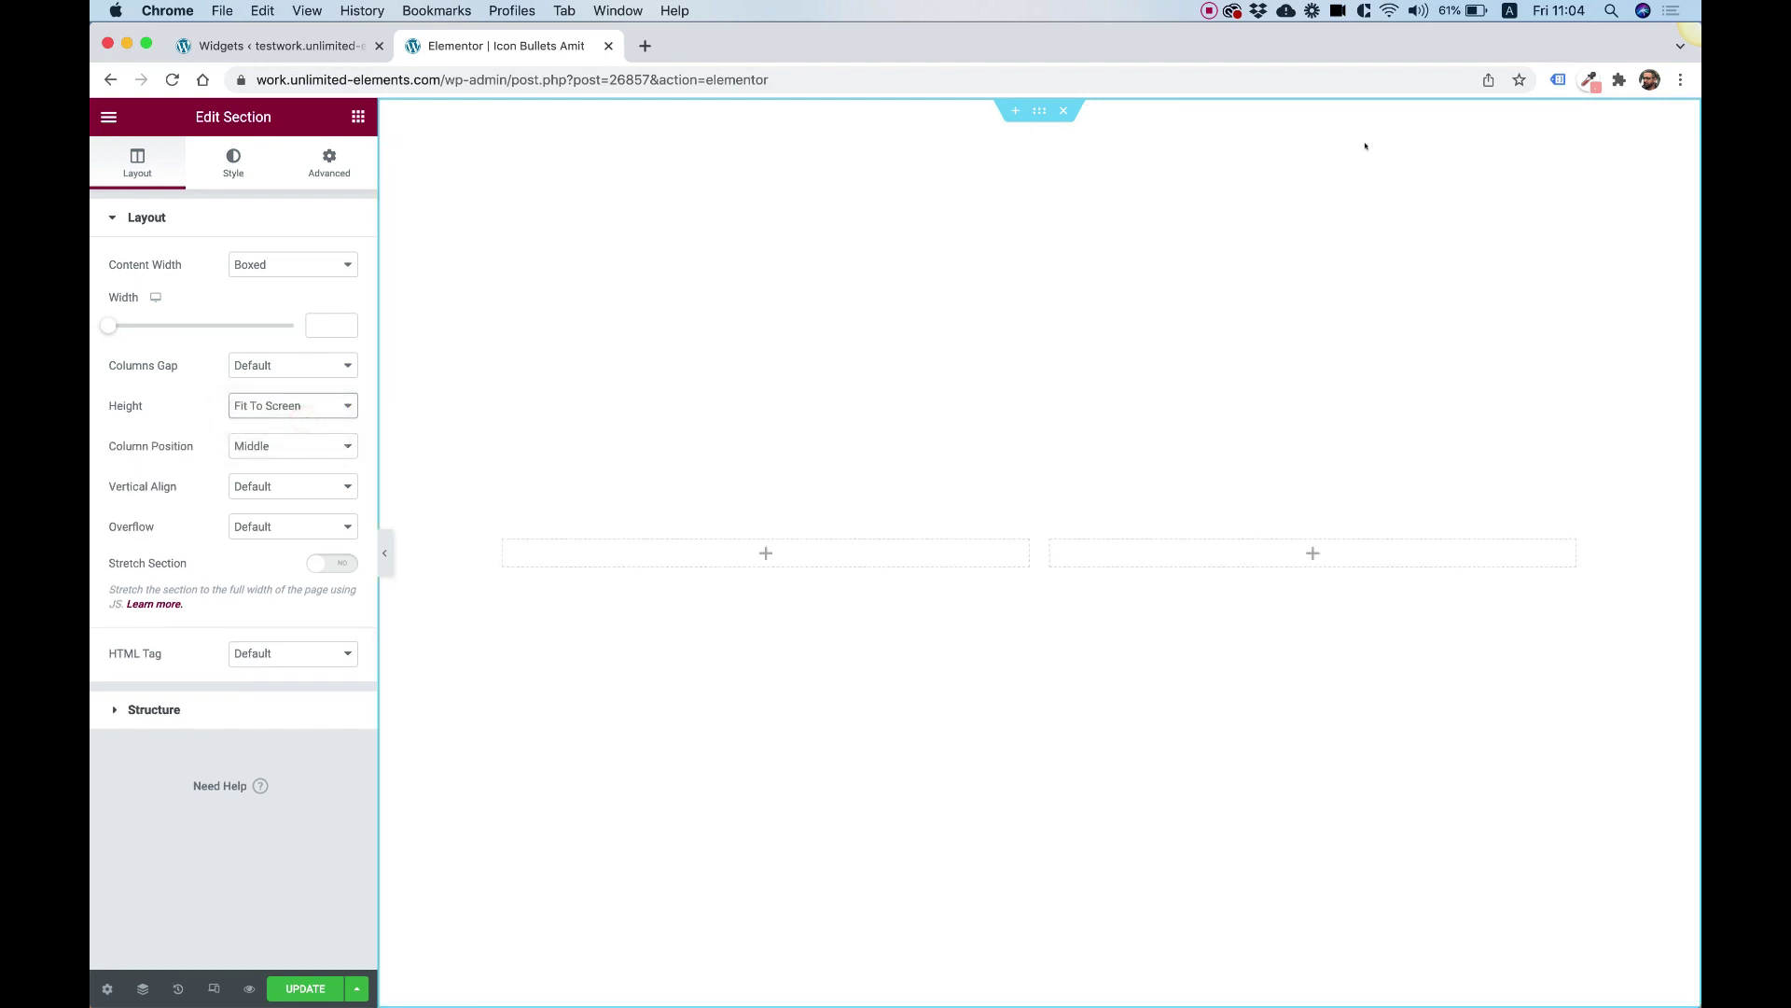
# Search the widgets for "icon bu" and place the Icon Bullets widget in the section's first column
pyautogui.click(357, 117)
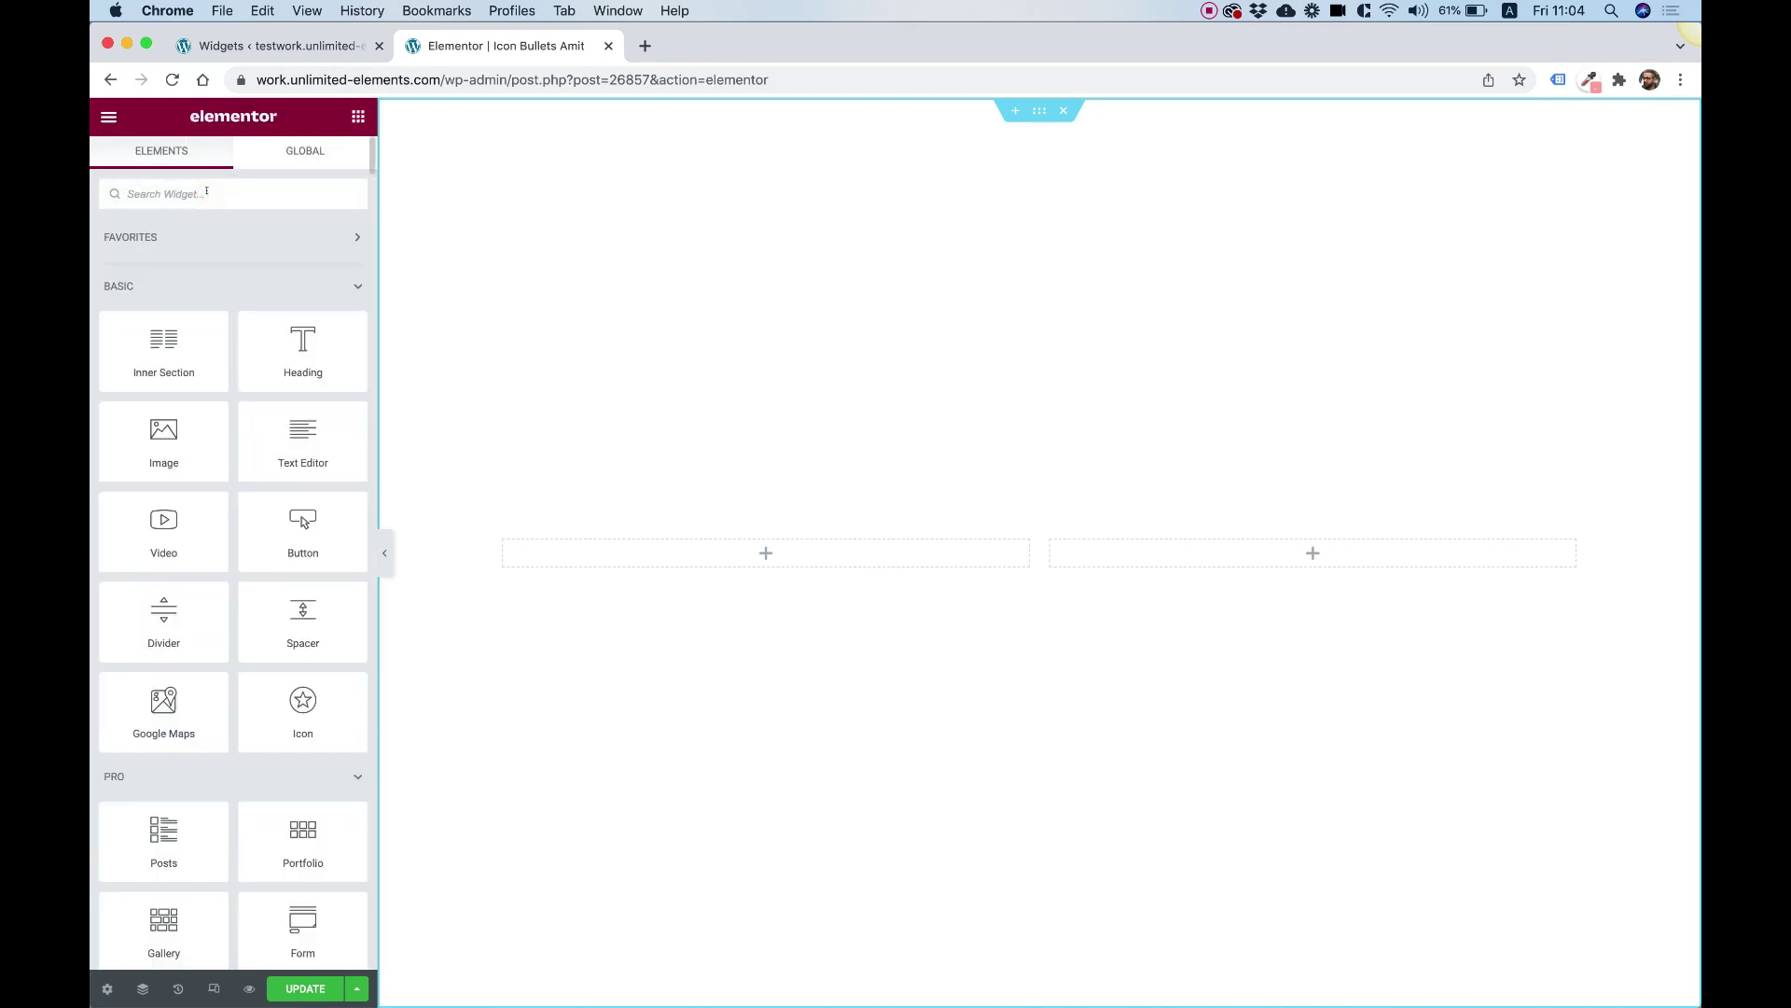
pyautogui.write('icon bu')
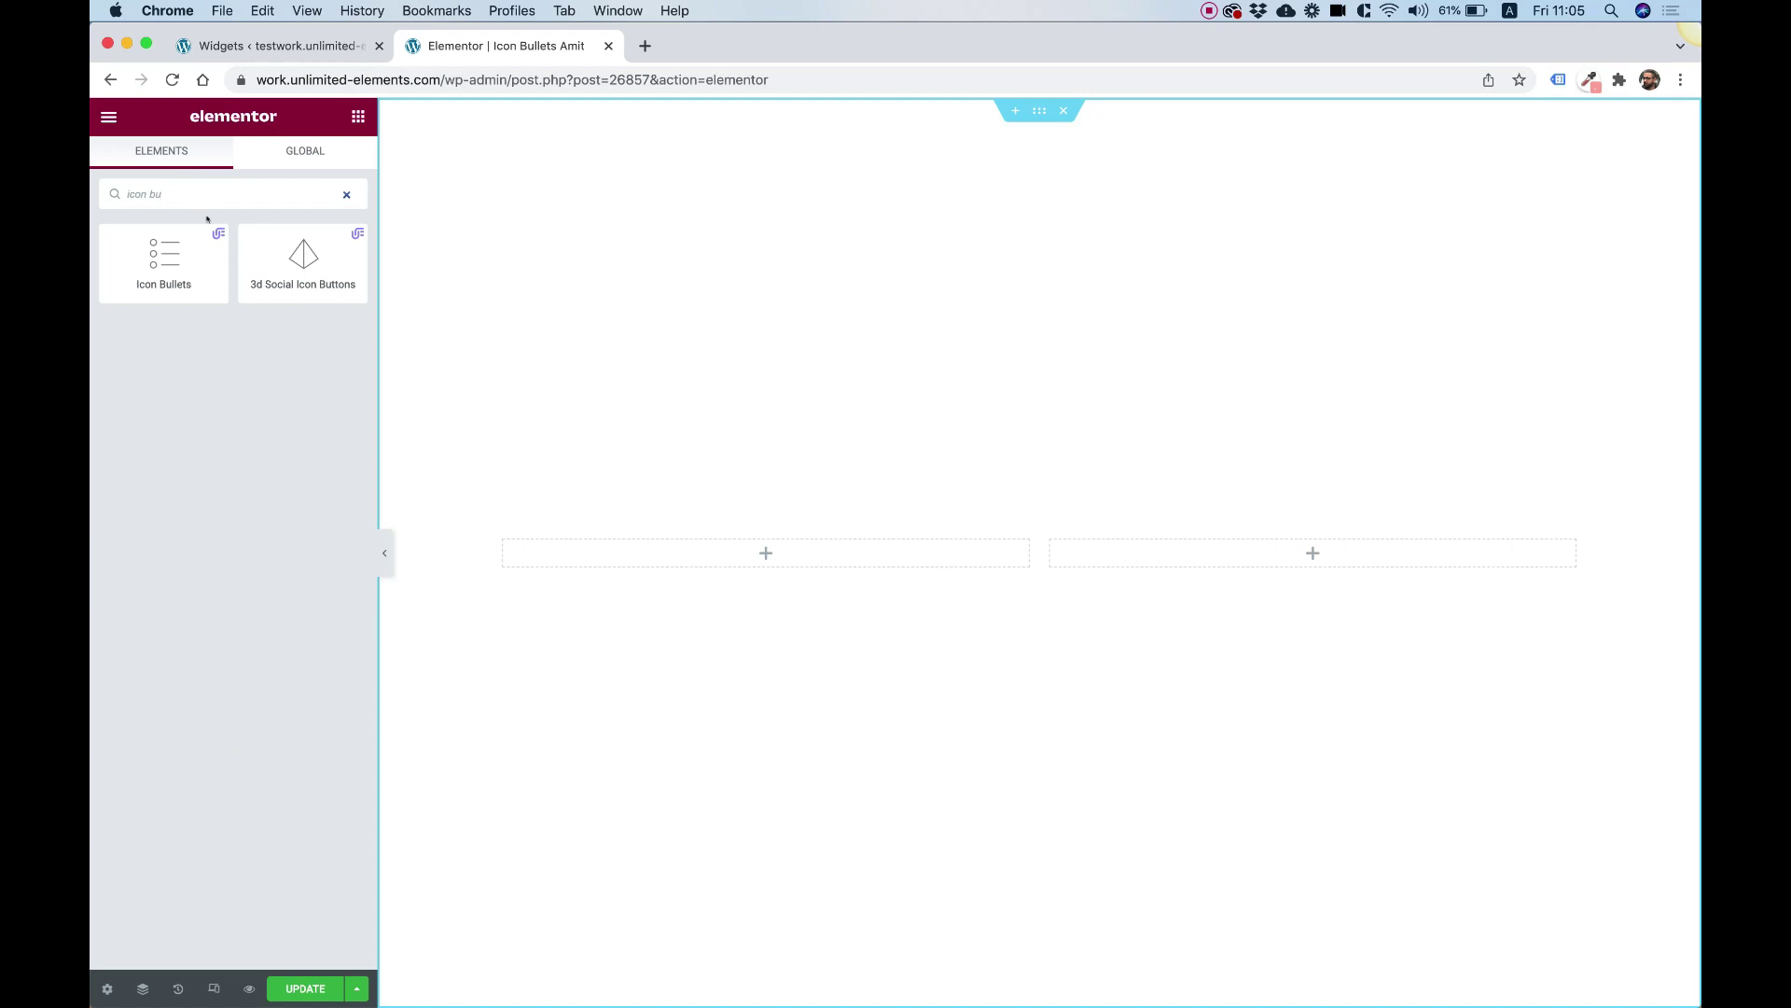
pyautogui.moveTo(164, 254); pyautogui.dragTo(705, 554)
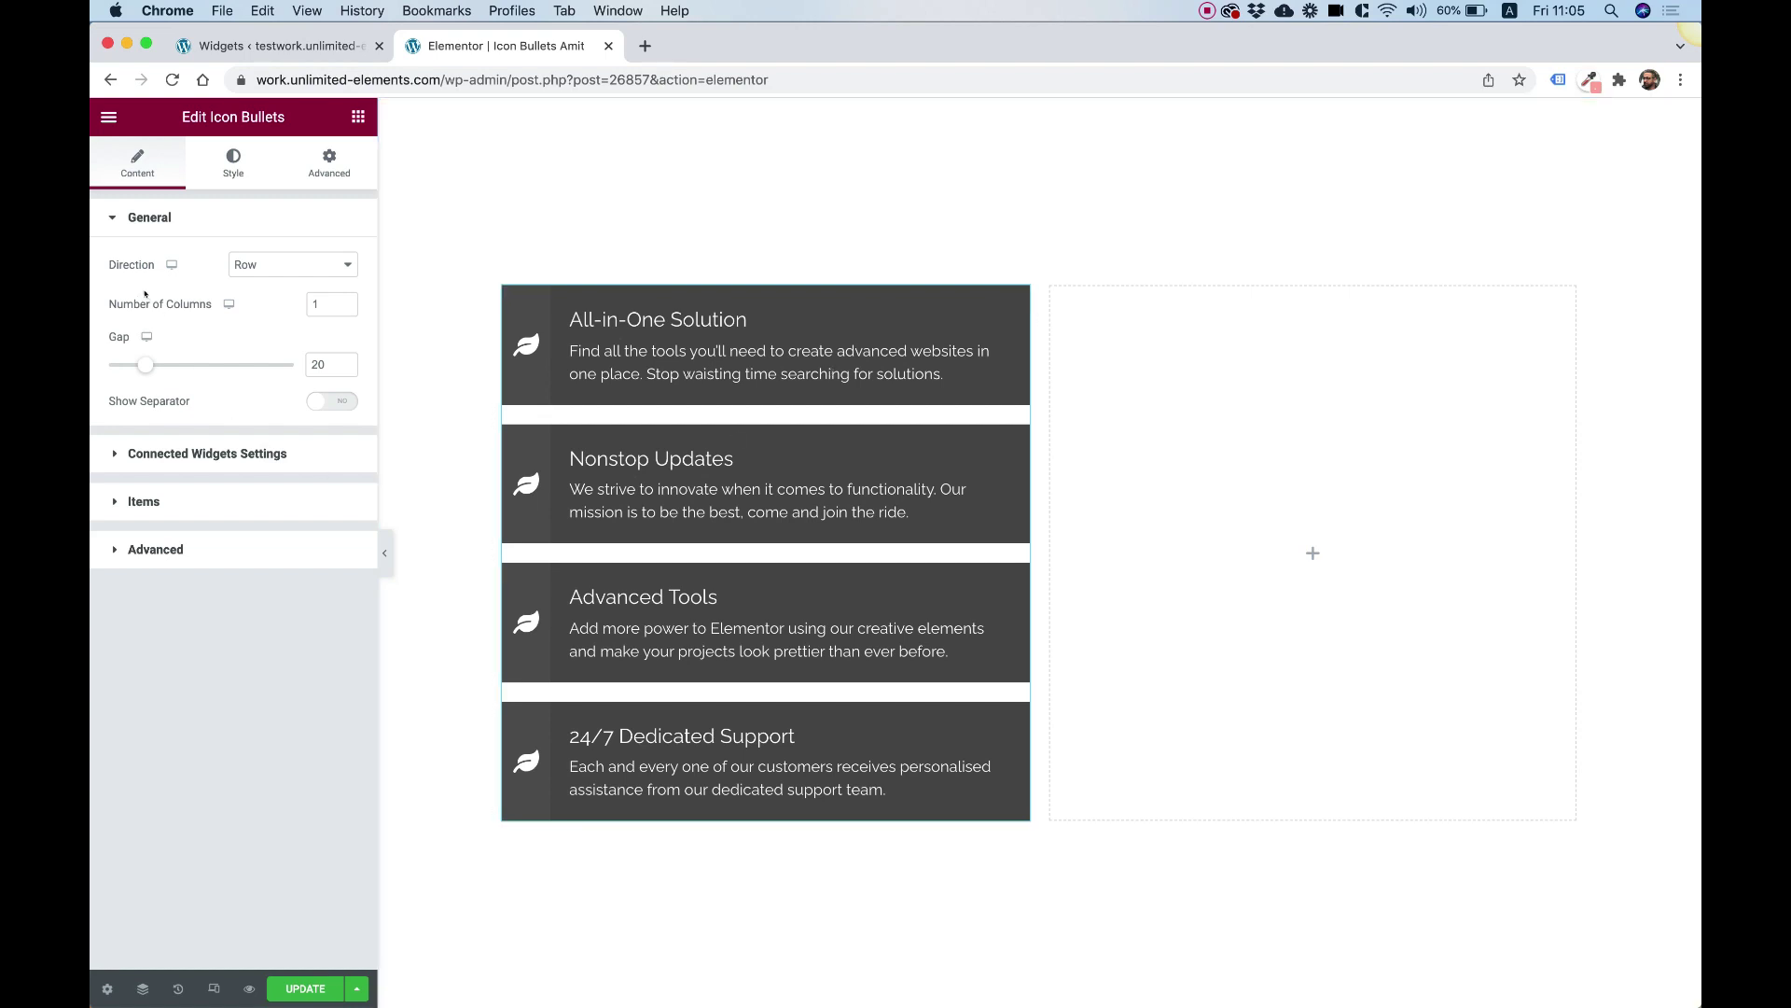
# Look through the Icon Bullets direction options, keeping Row, and set the number of columns to 2
pyautogui.click(250, 266)
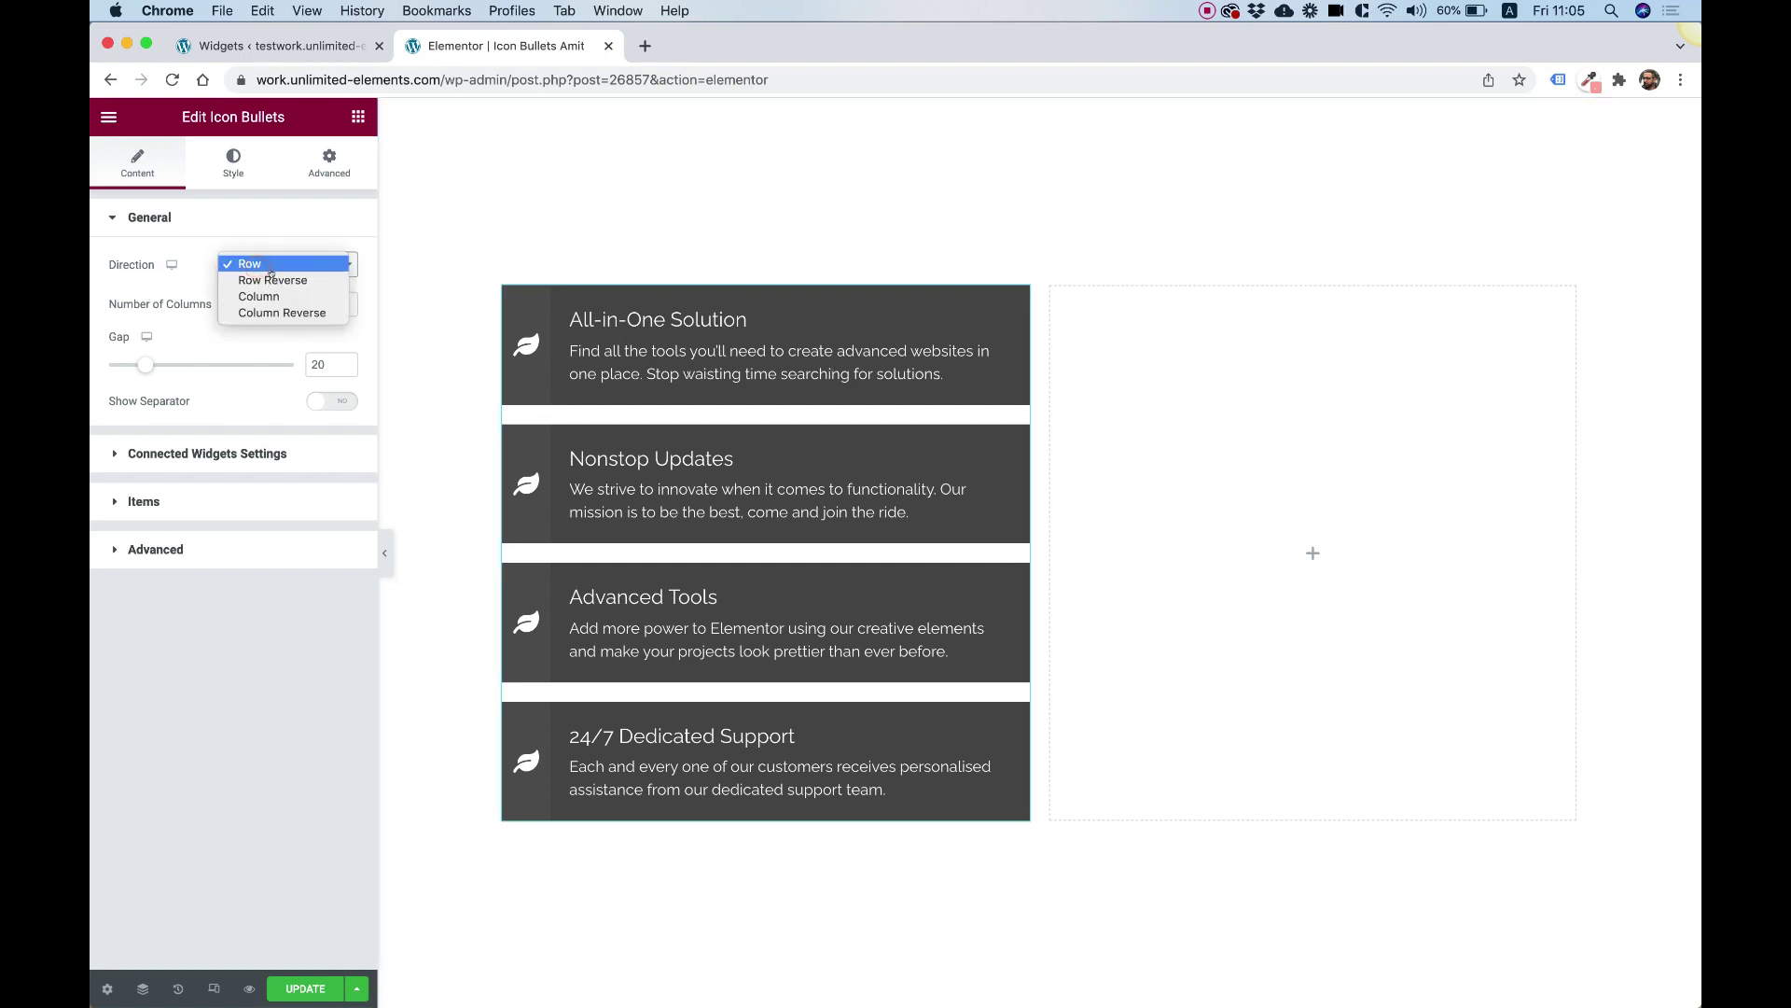
pyautogui.click(166, 253)
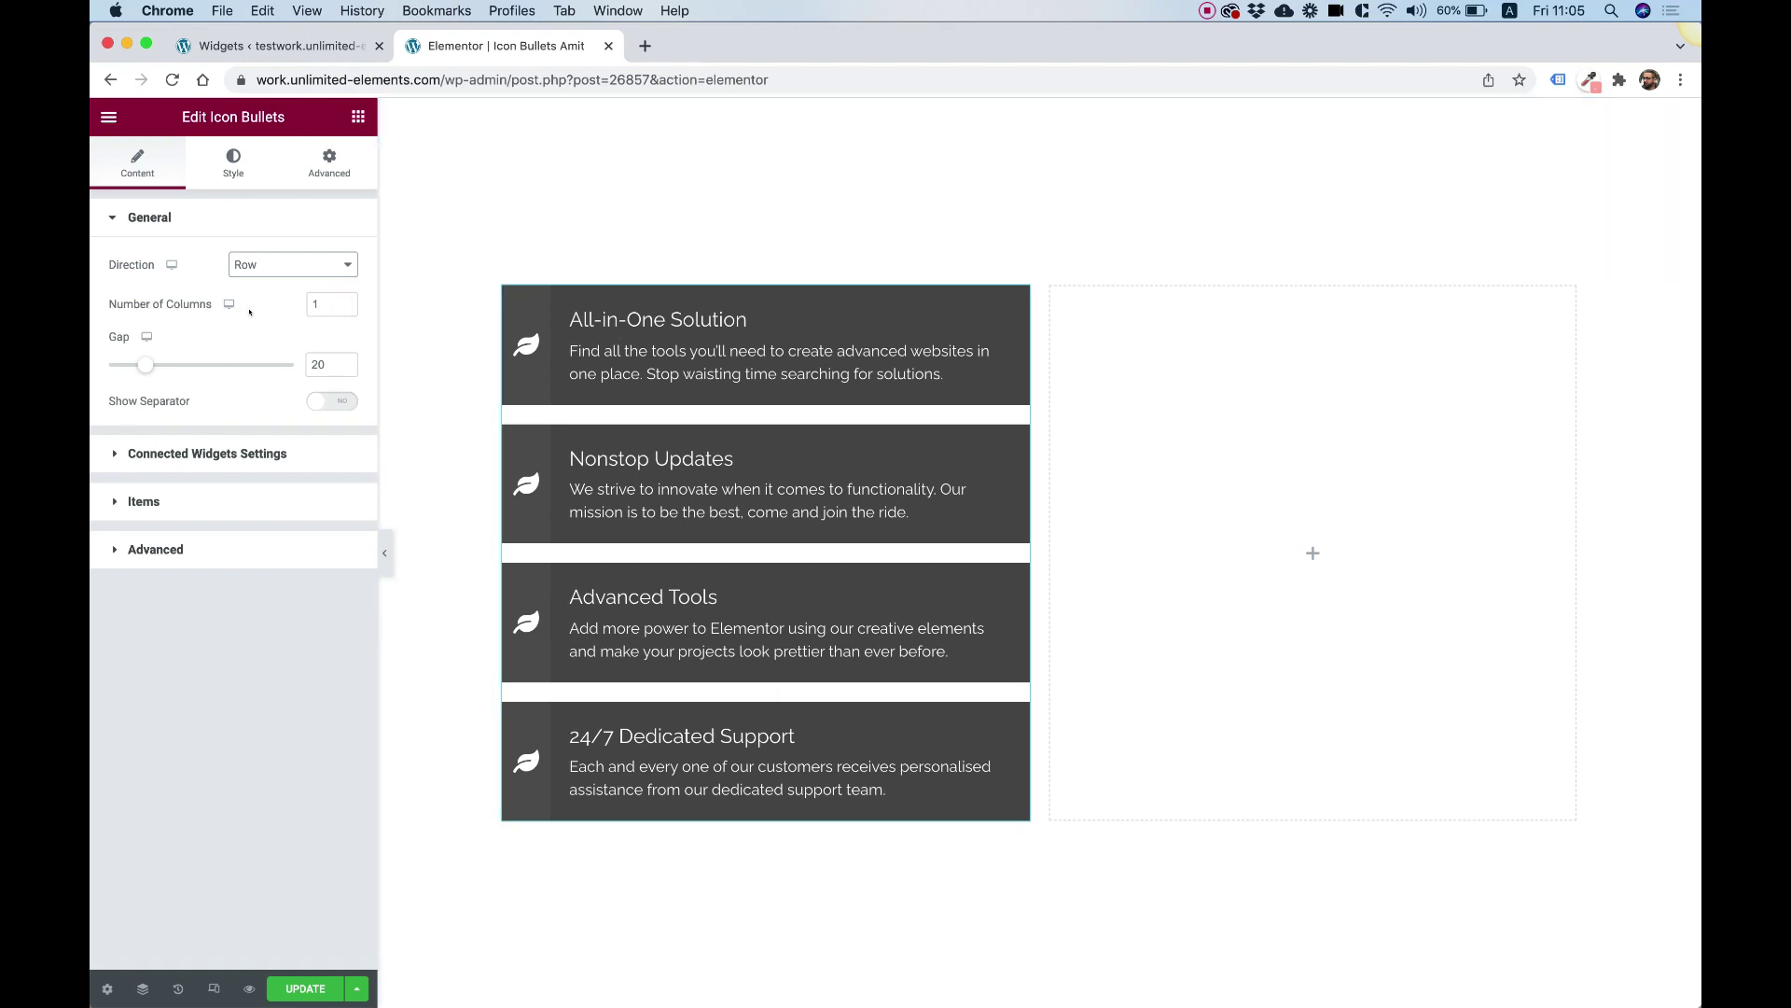
pyautogui.click(329, 300)
pyautogui.press('BackSpace')
pyautogui.write('2')
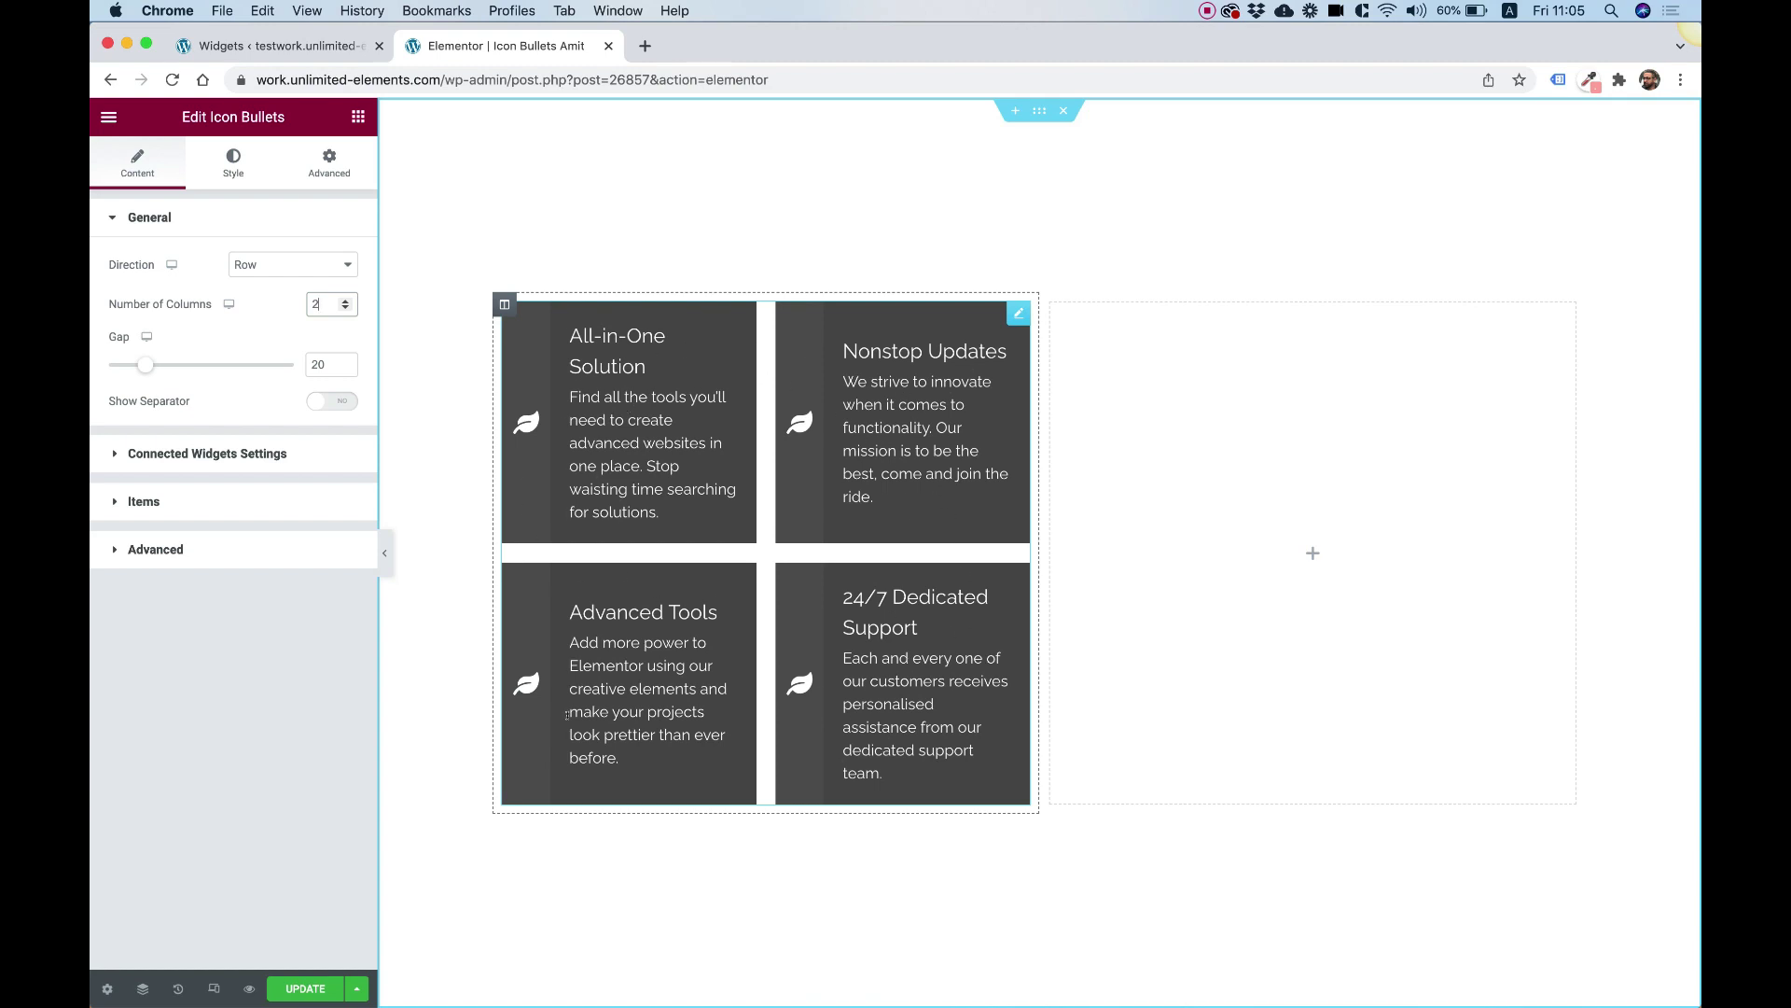
# Set the gap between the bullets to 28 and turn on the separator
pyautogui.moveTo(146, 364)
pyautogui.mouseDown()
pyautogui.moveTo(180, 364)
pyautogui.moveTo(155, 363)
pyautogui.mouseUp()
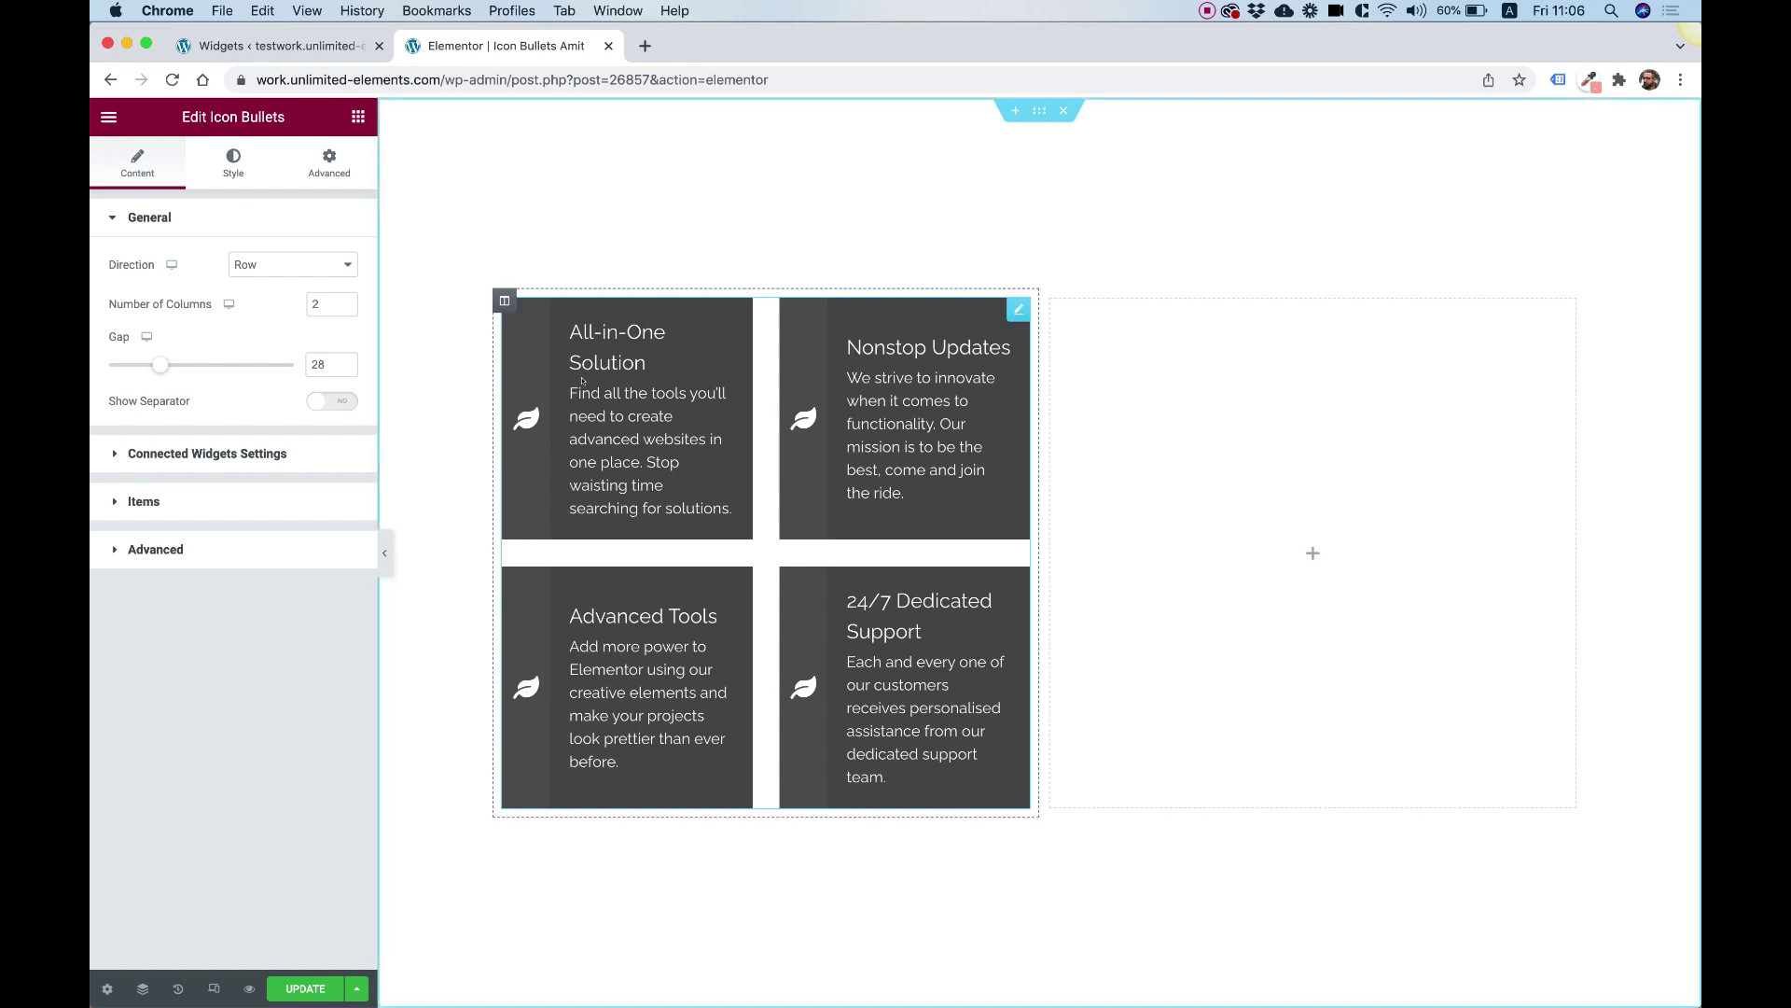
pyautogui.click(333, 401)
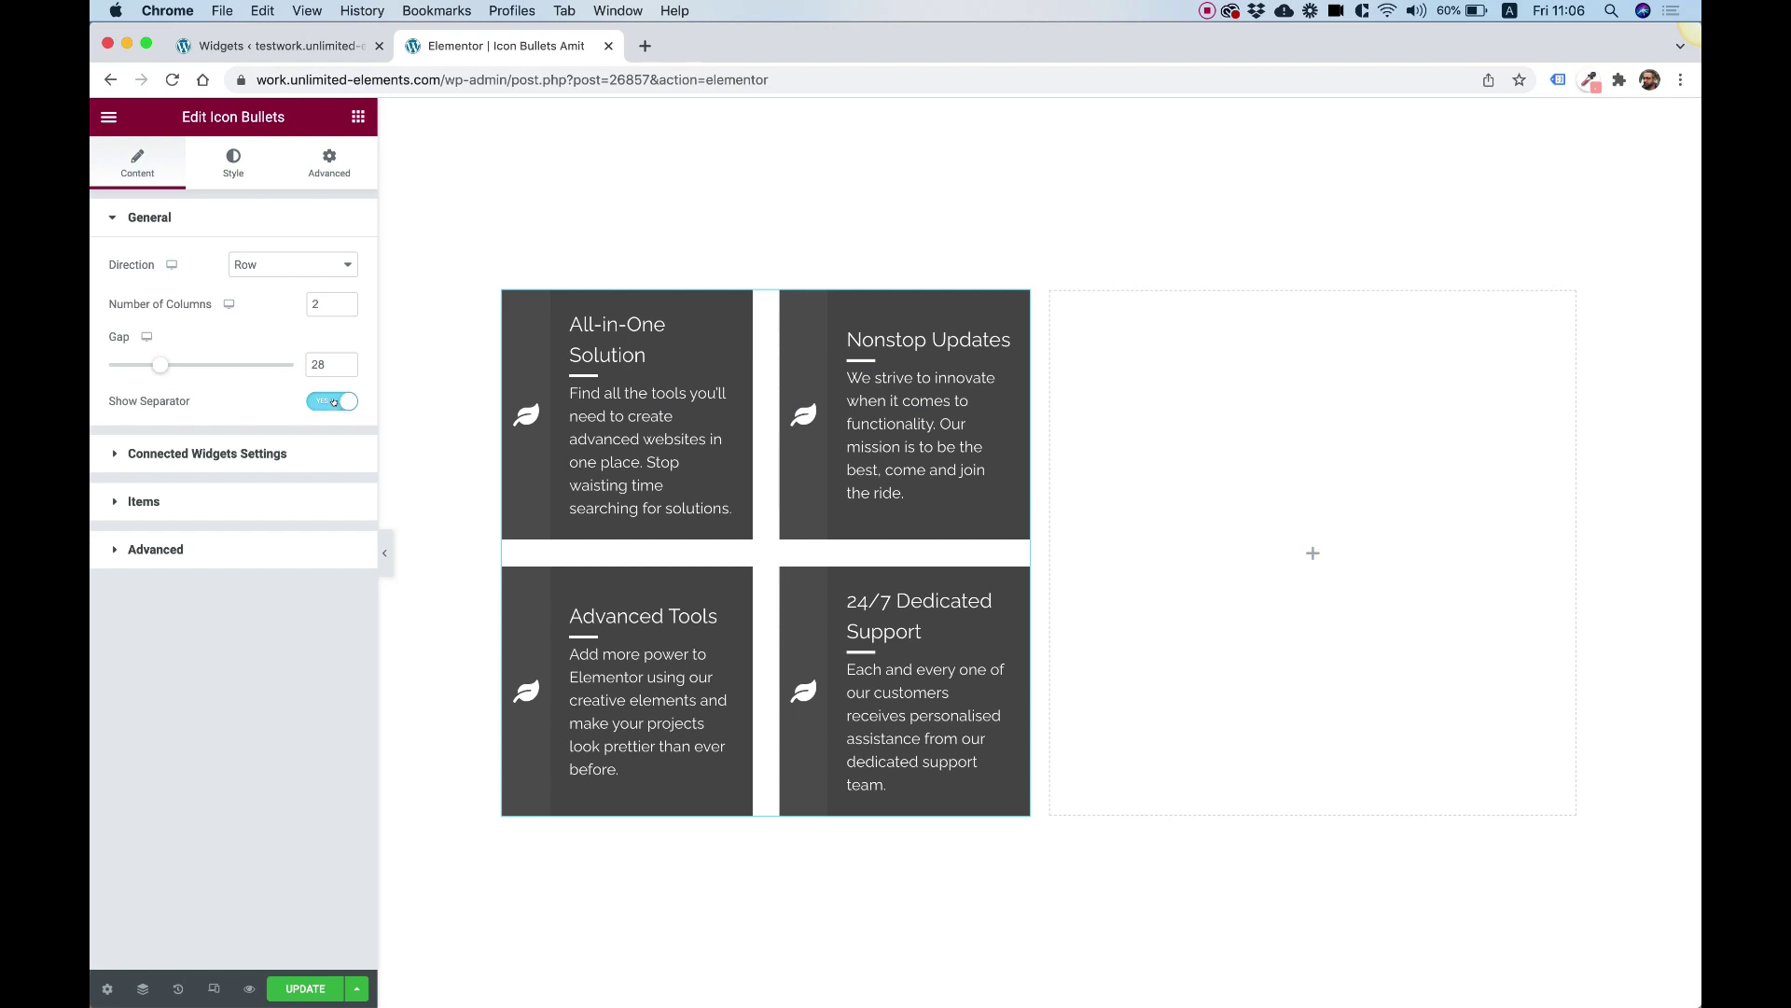
# Set the number of columns to 1 and delete the 24/7 Dedicated Support item
pyautogui.doubleClick(326, 303)
pyautogui.write('1')
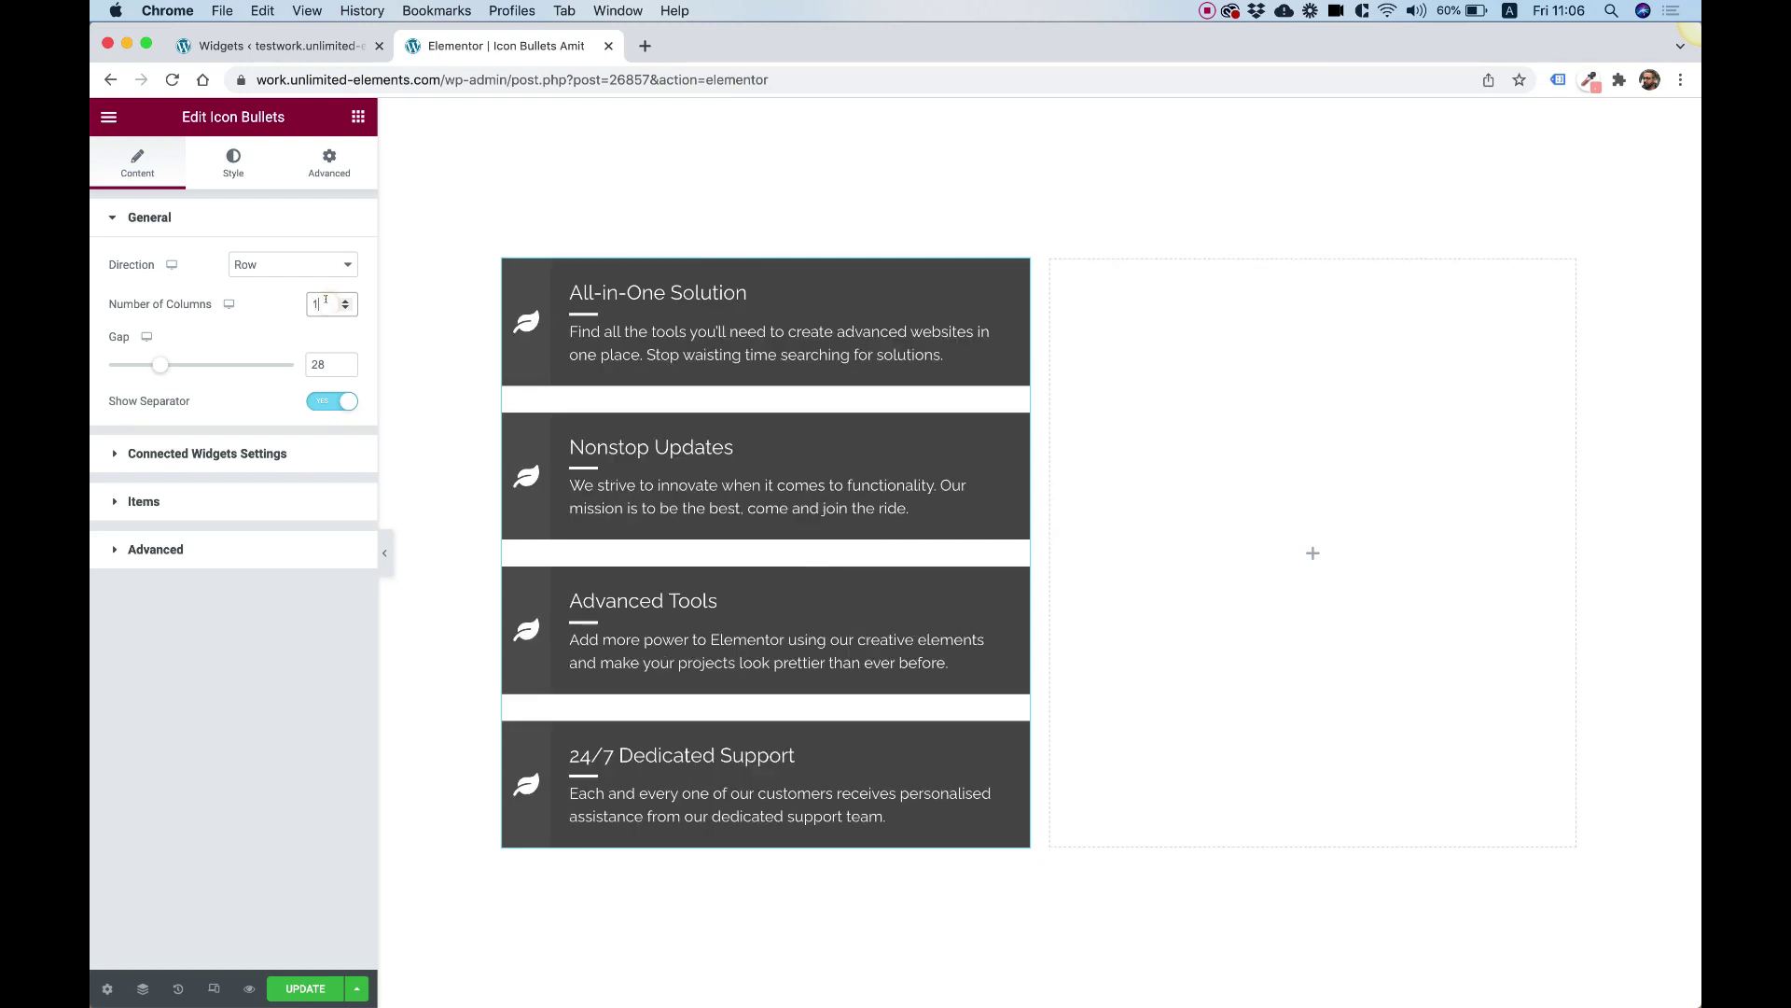
pyautogui.click(151, 501)
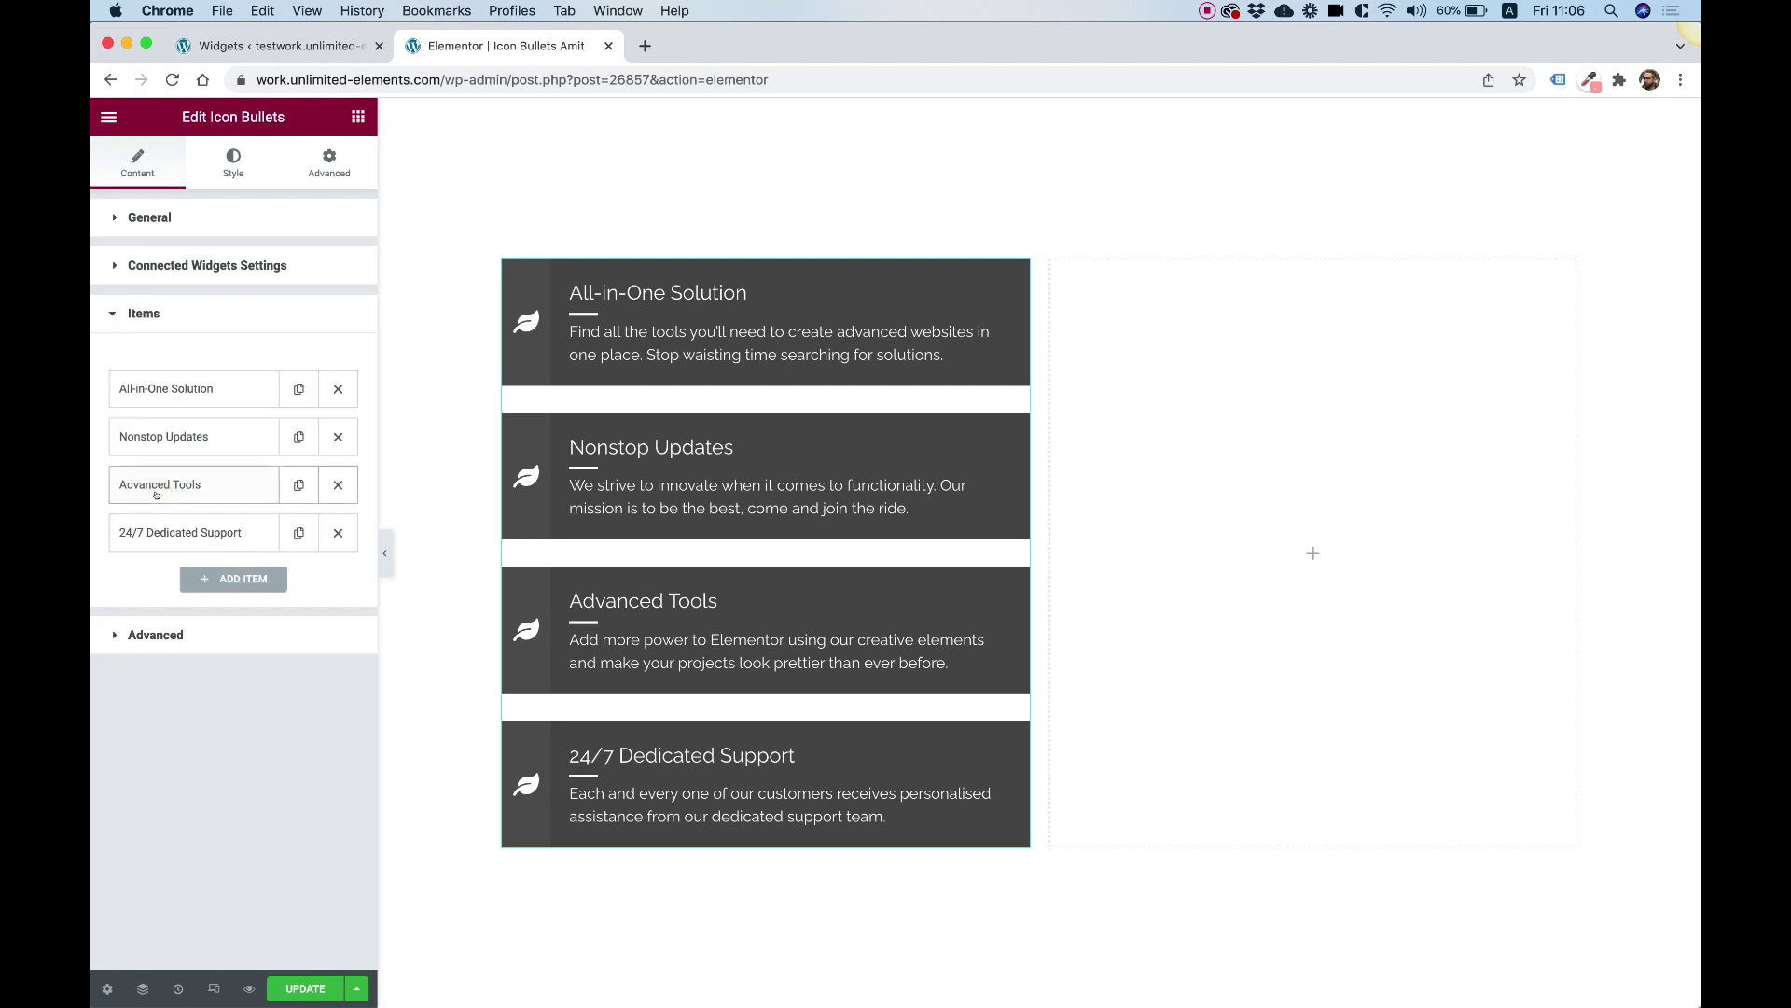
pyautogui.click(338, 532)
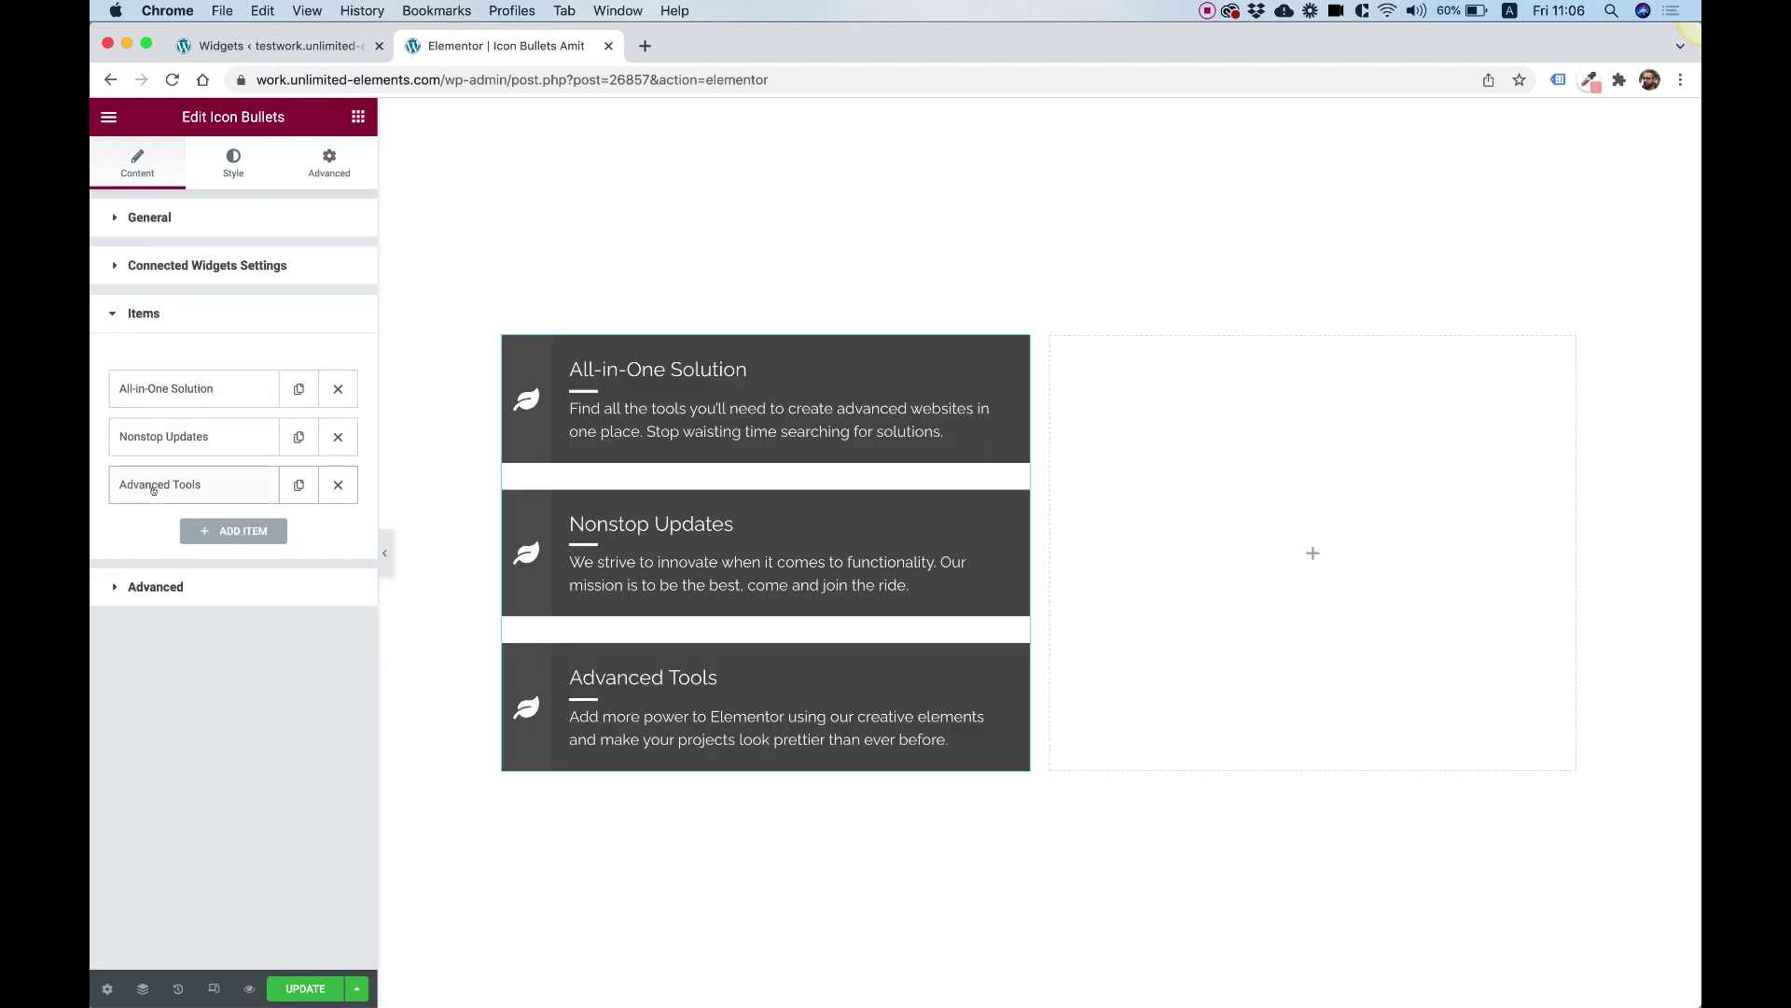
# Change the title of the All-in-One Solution item to "Pick a design"
pyautogui.click(178, 390)
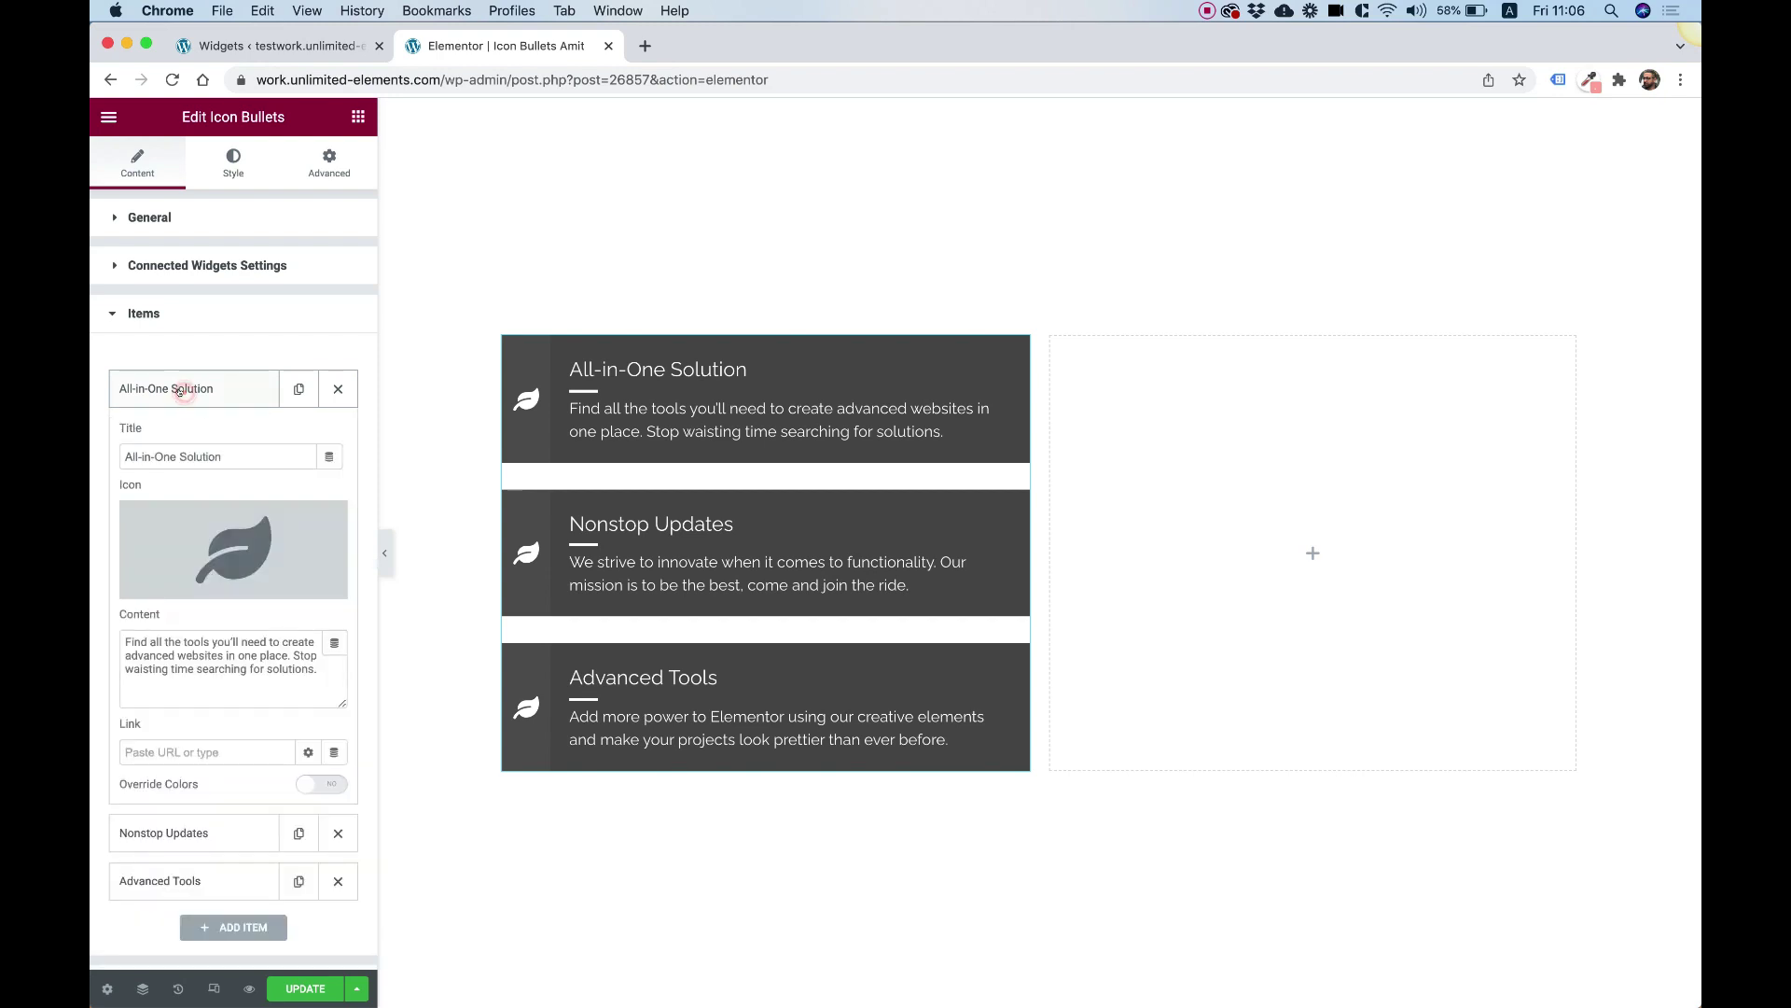
pyautogui.tripleClick(185, 456)
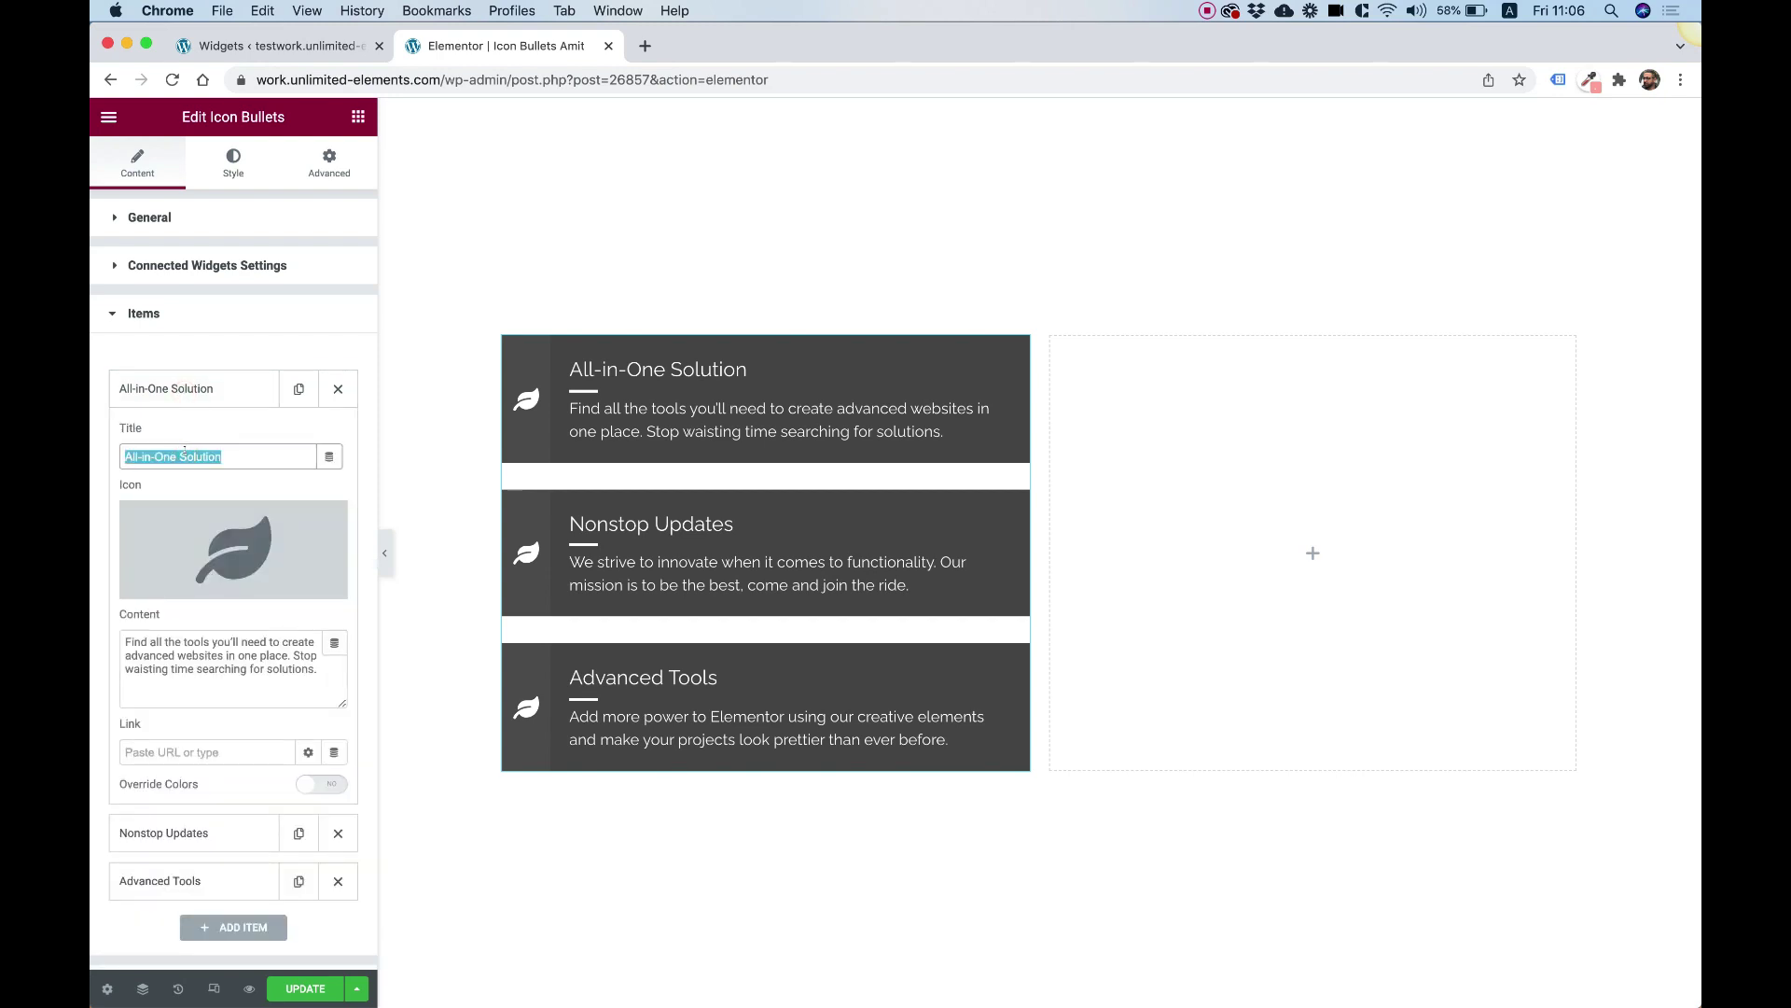
pyautogui.write('P')
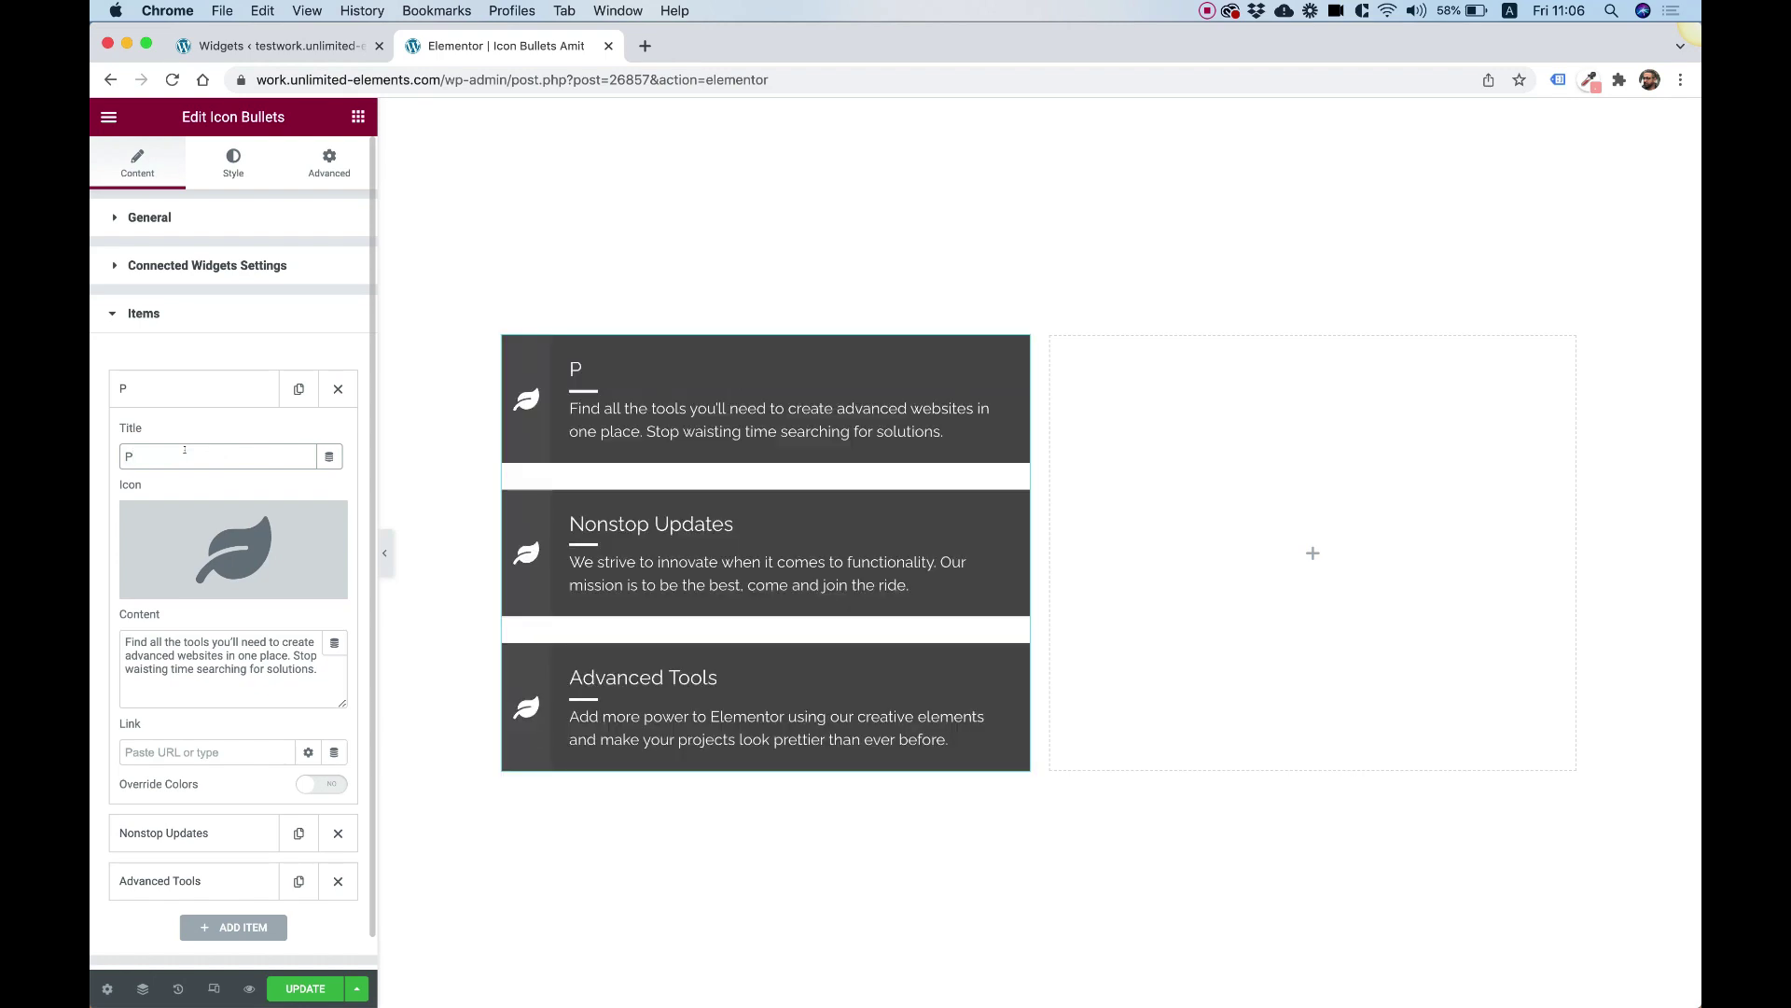
pyautogui.write('ick a de')
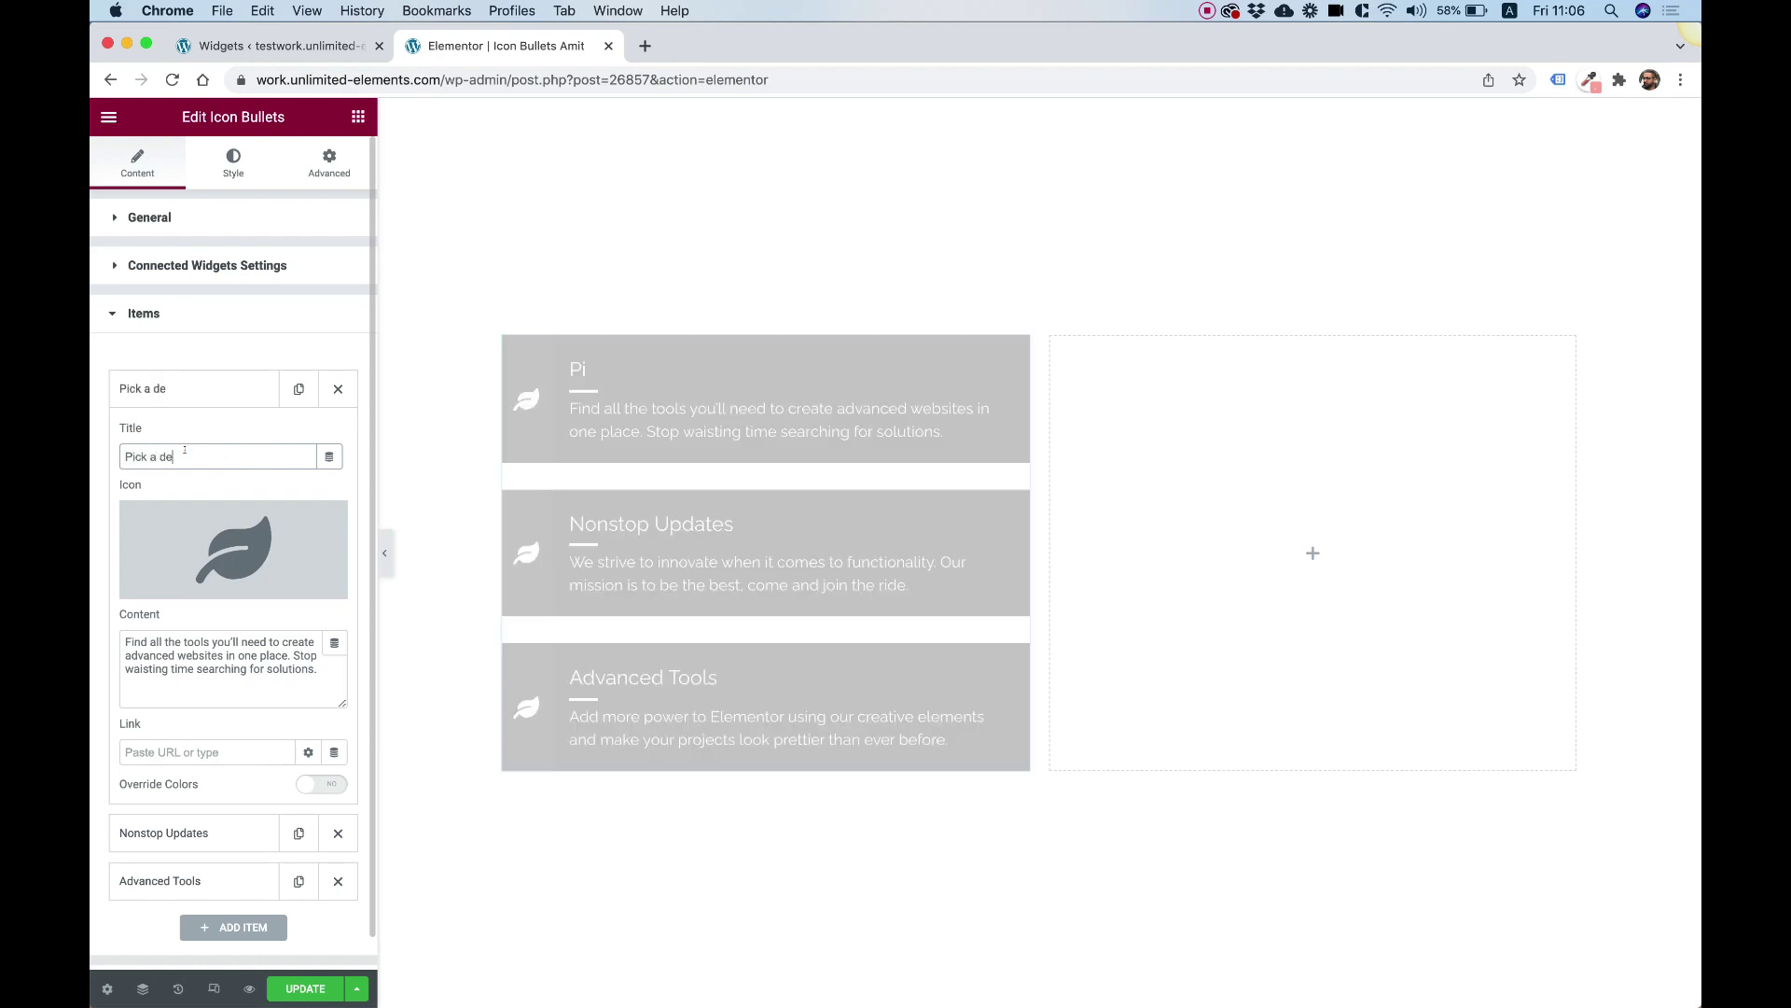
pyautogui.write('sign')
# Replace the first item's leaf icon with the swatch icon from the icon library, filtering by "sw", and collapse the item
pyautogui.click(177, 582)
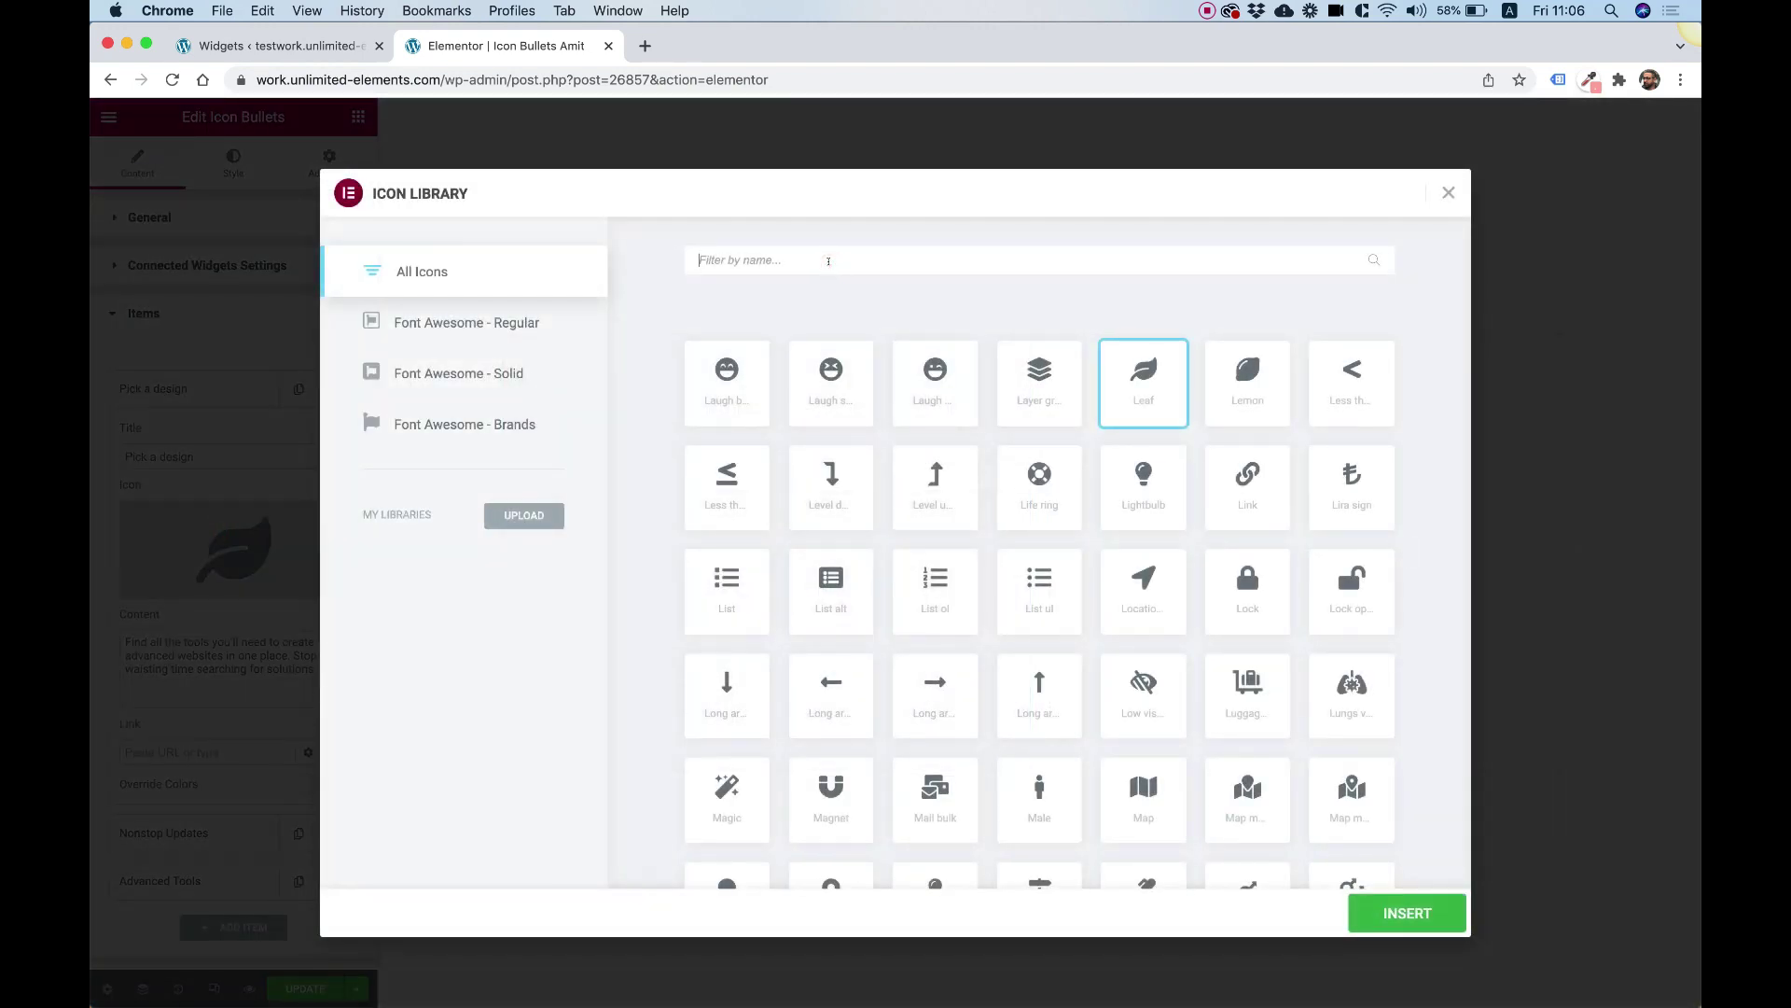
pyautogui.click(828, 261)
pyautogui.write('sw')
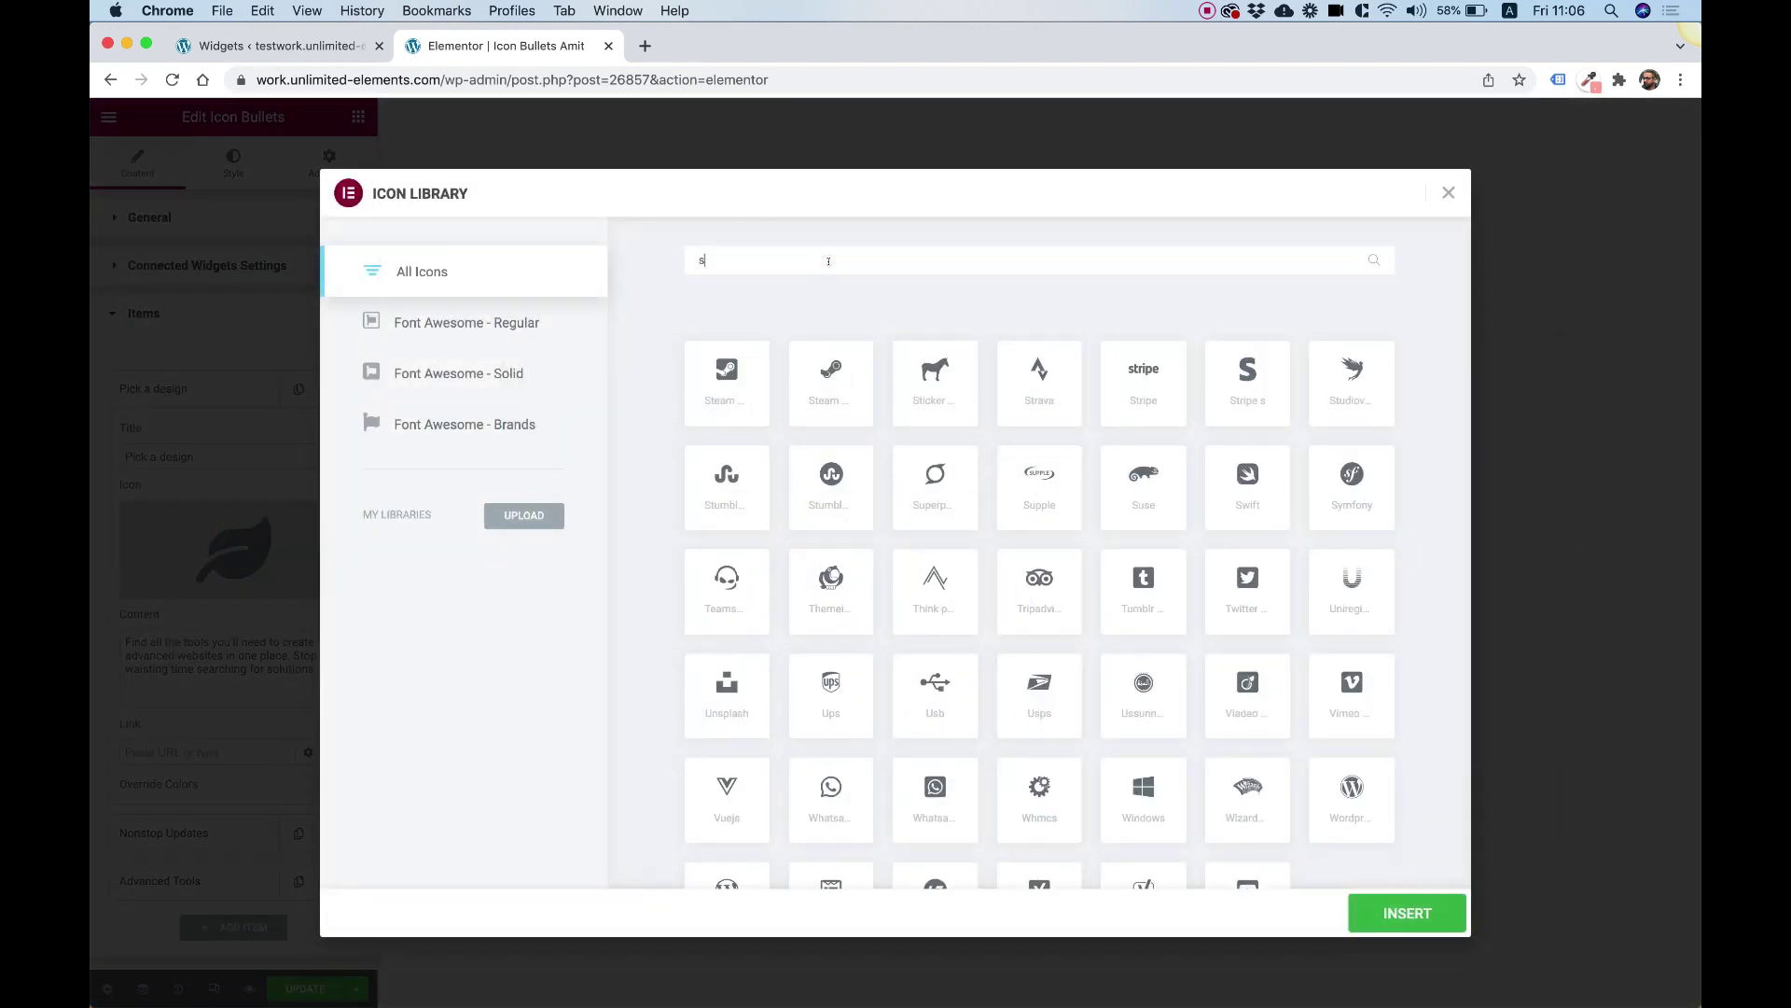
pyautogui.click(935, 378)
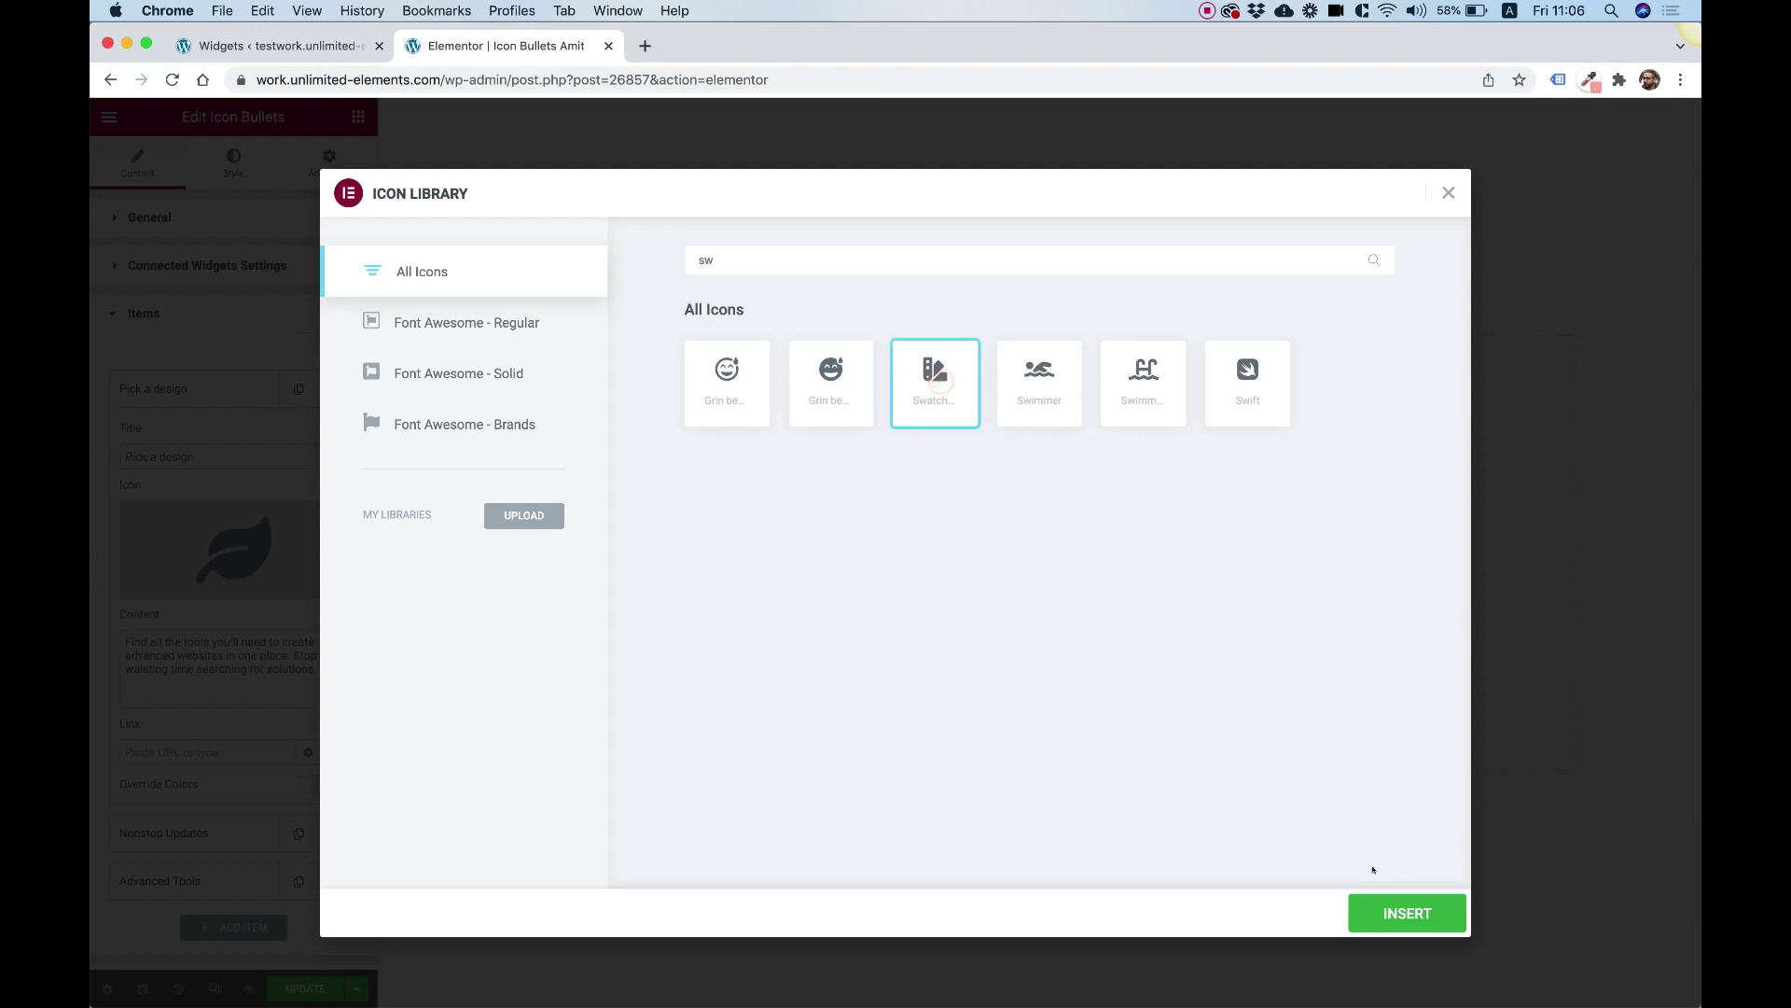
pyautogui.click(1399, 913)
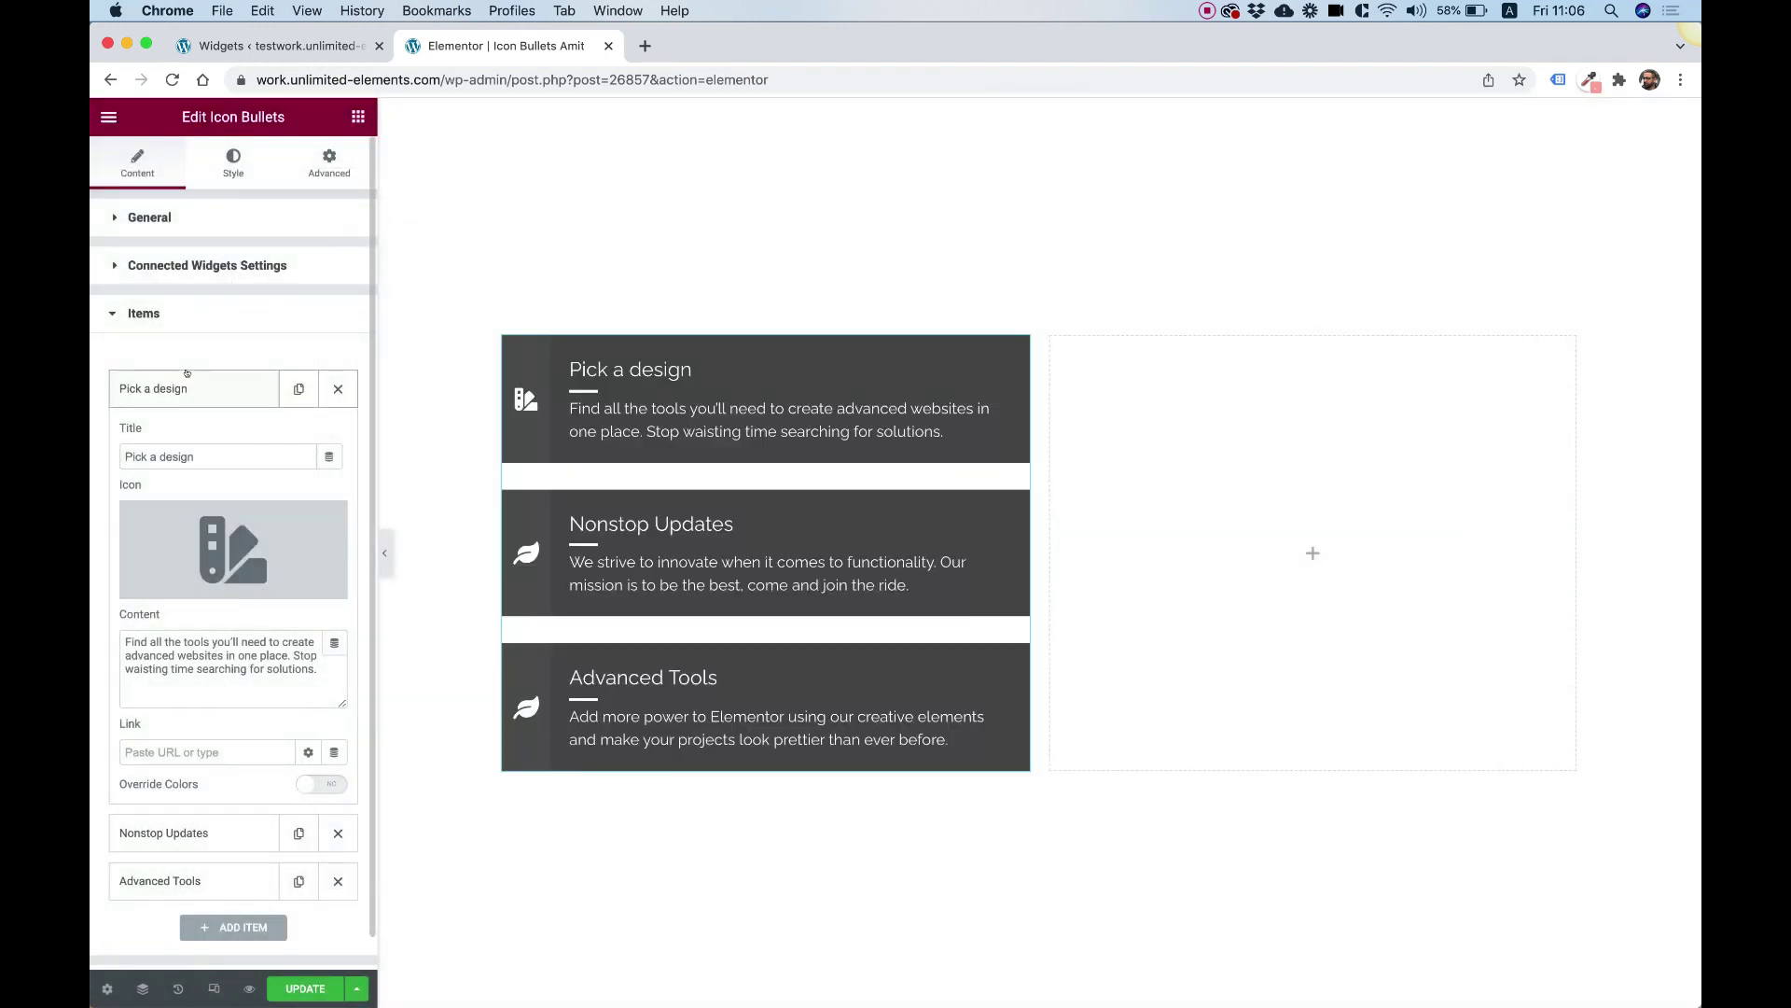
pyautogui.click(191, 373)
# Change the title of the Nonstop Updates item to "Customize"
pyautogui.click(182, 430)
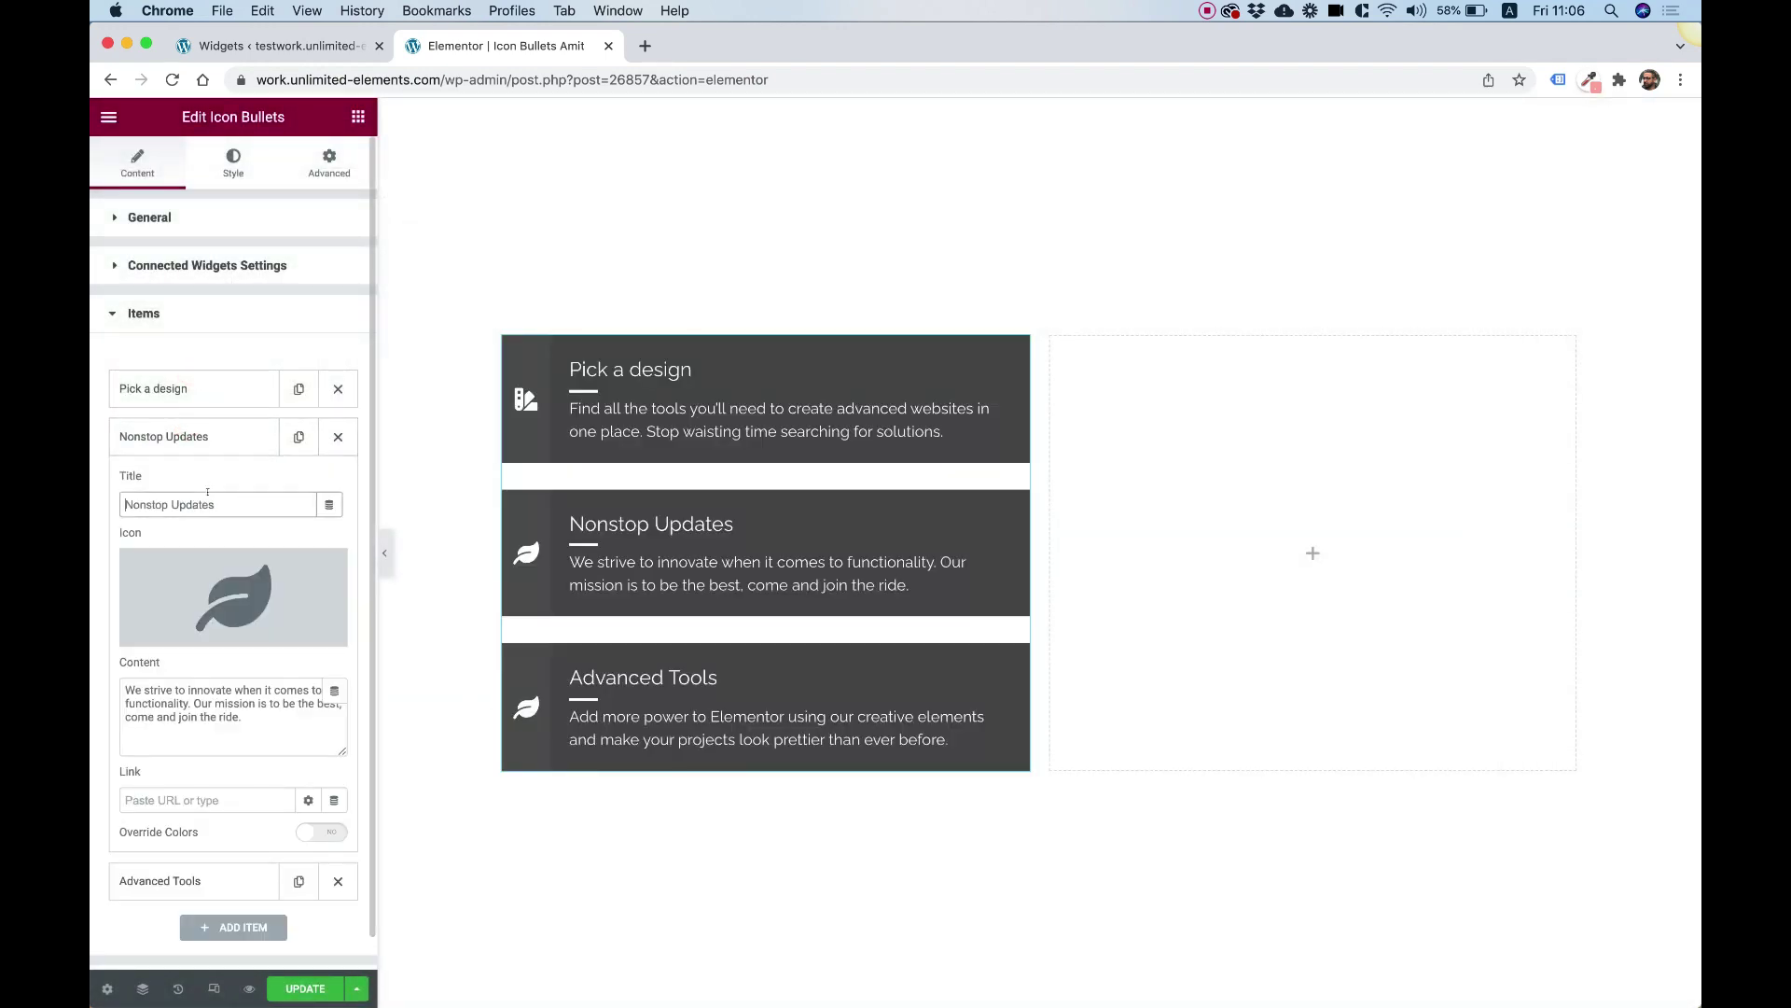
pyautogui.moveTo(125, 504); pyautogui.dragTo(218, 505)
pyautogui.write('Customize')
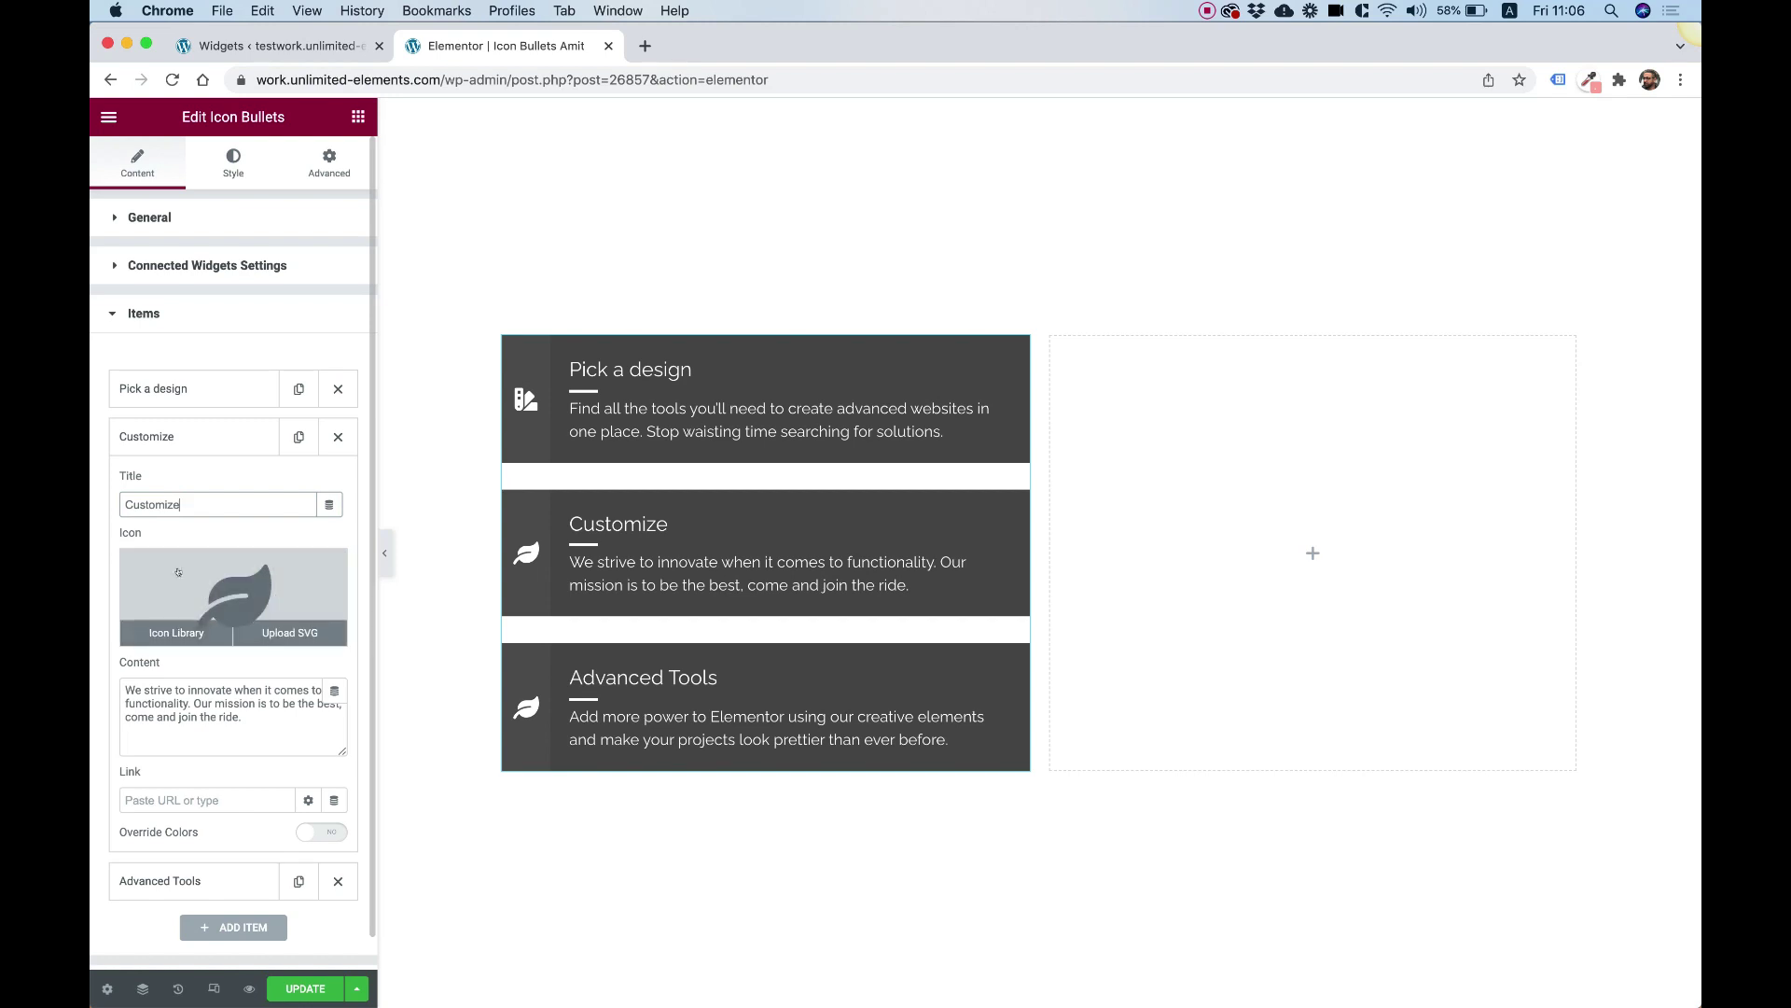
# Give the Customize item the paint brush icon from the icon library, filtering by "brus", and collapse the item
pyautogui.click(177, 635)
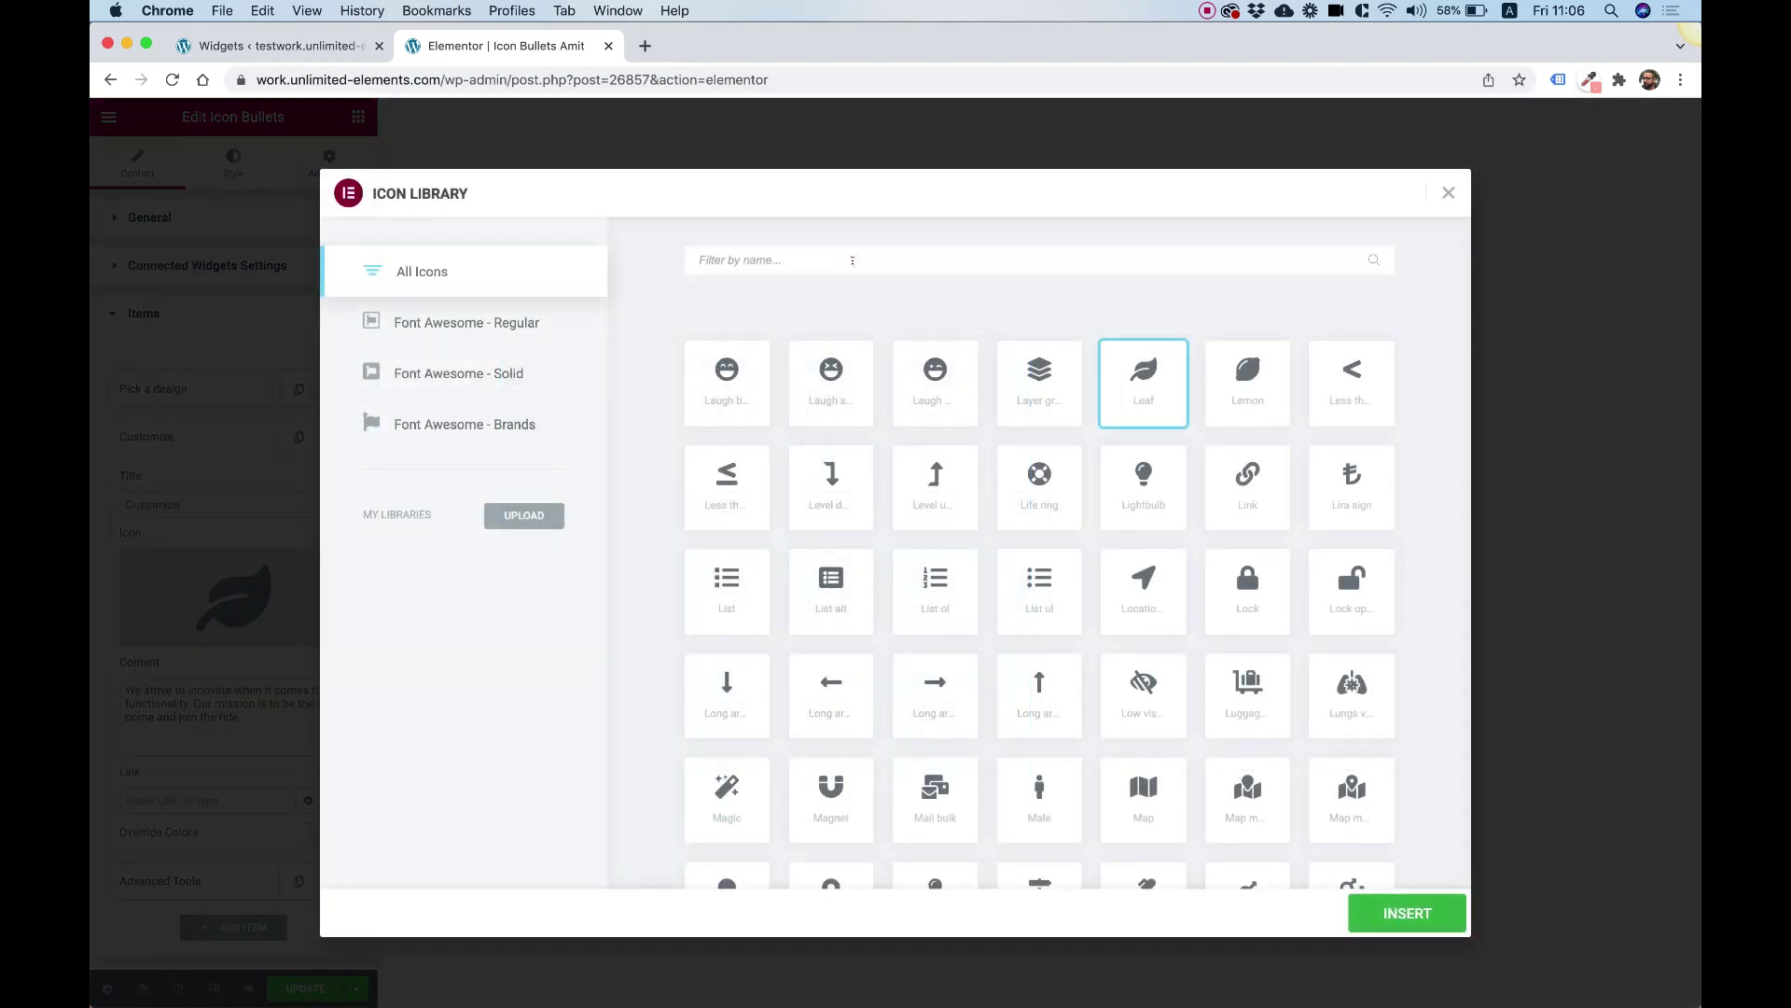
pyautogui.write('brus')
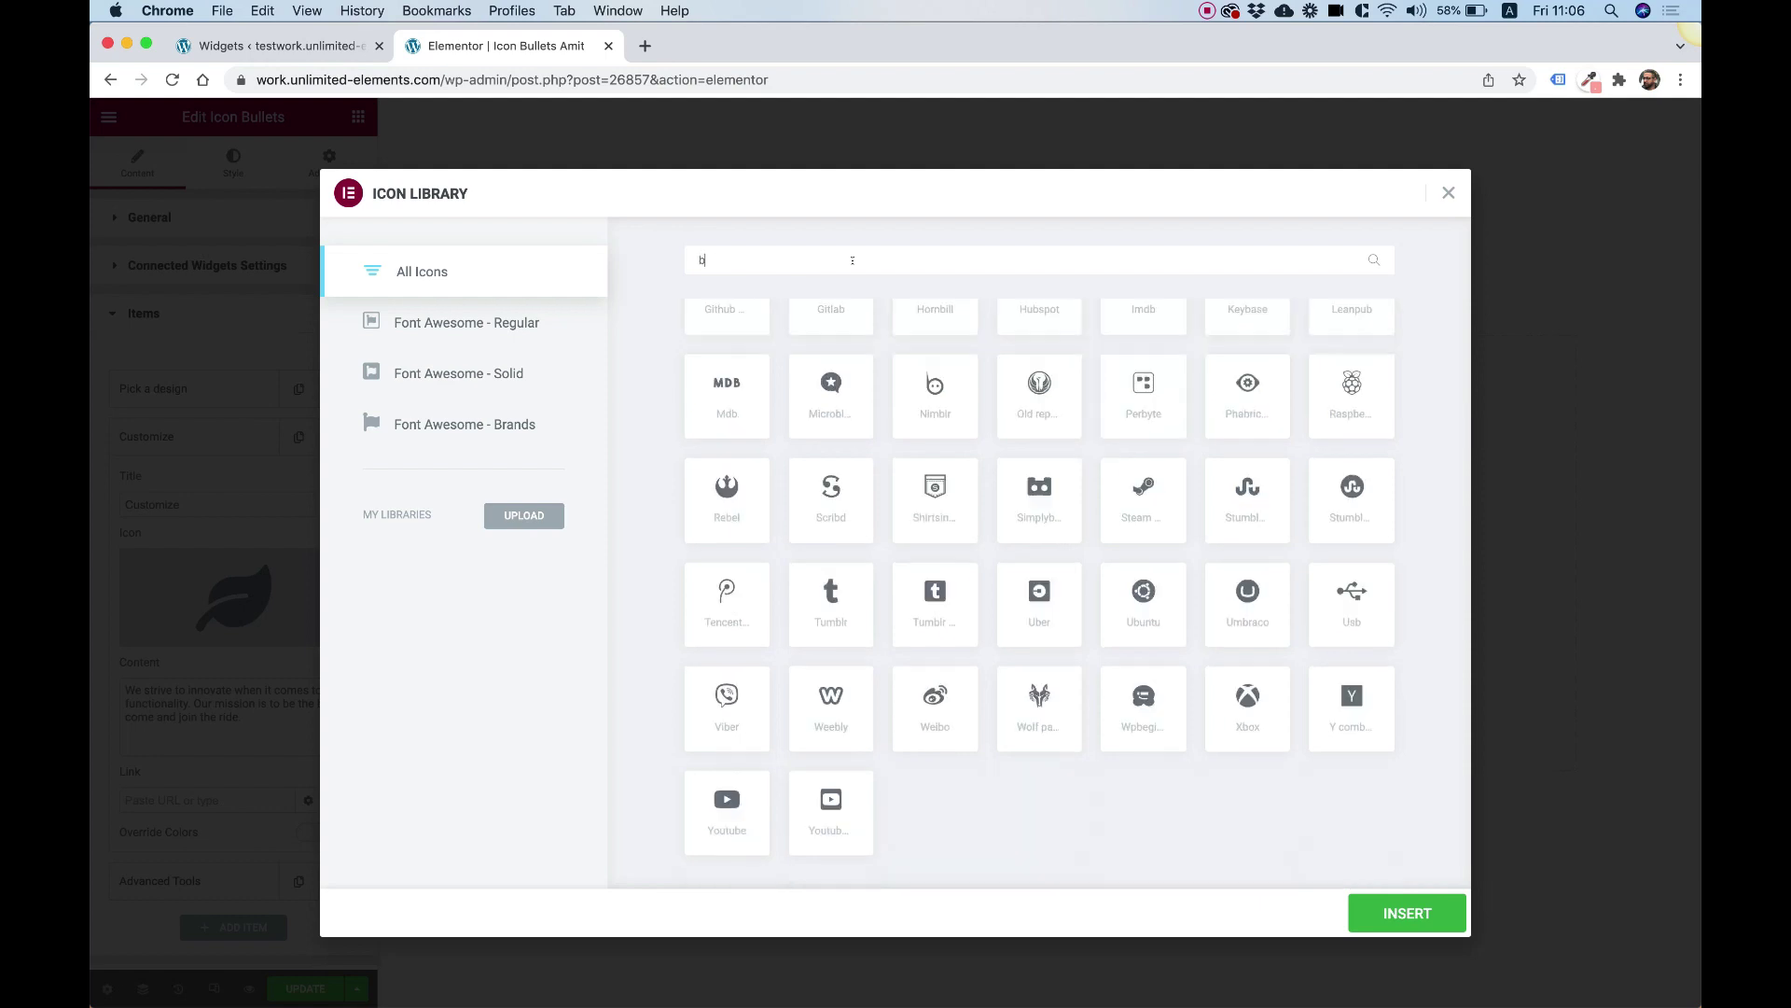
pyautogui.click(809, 363)
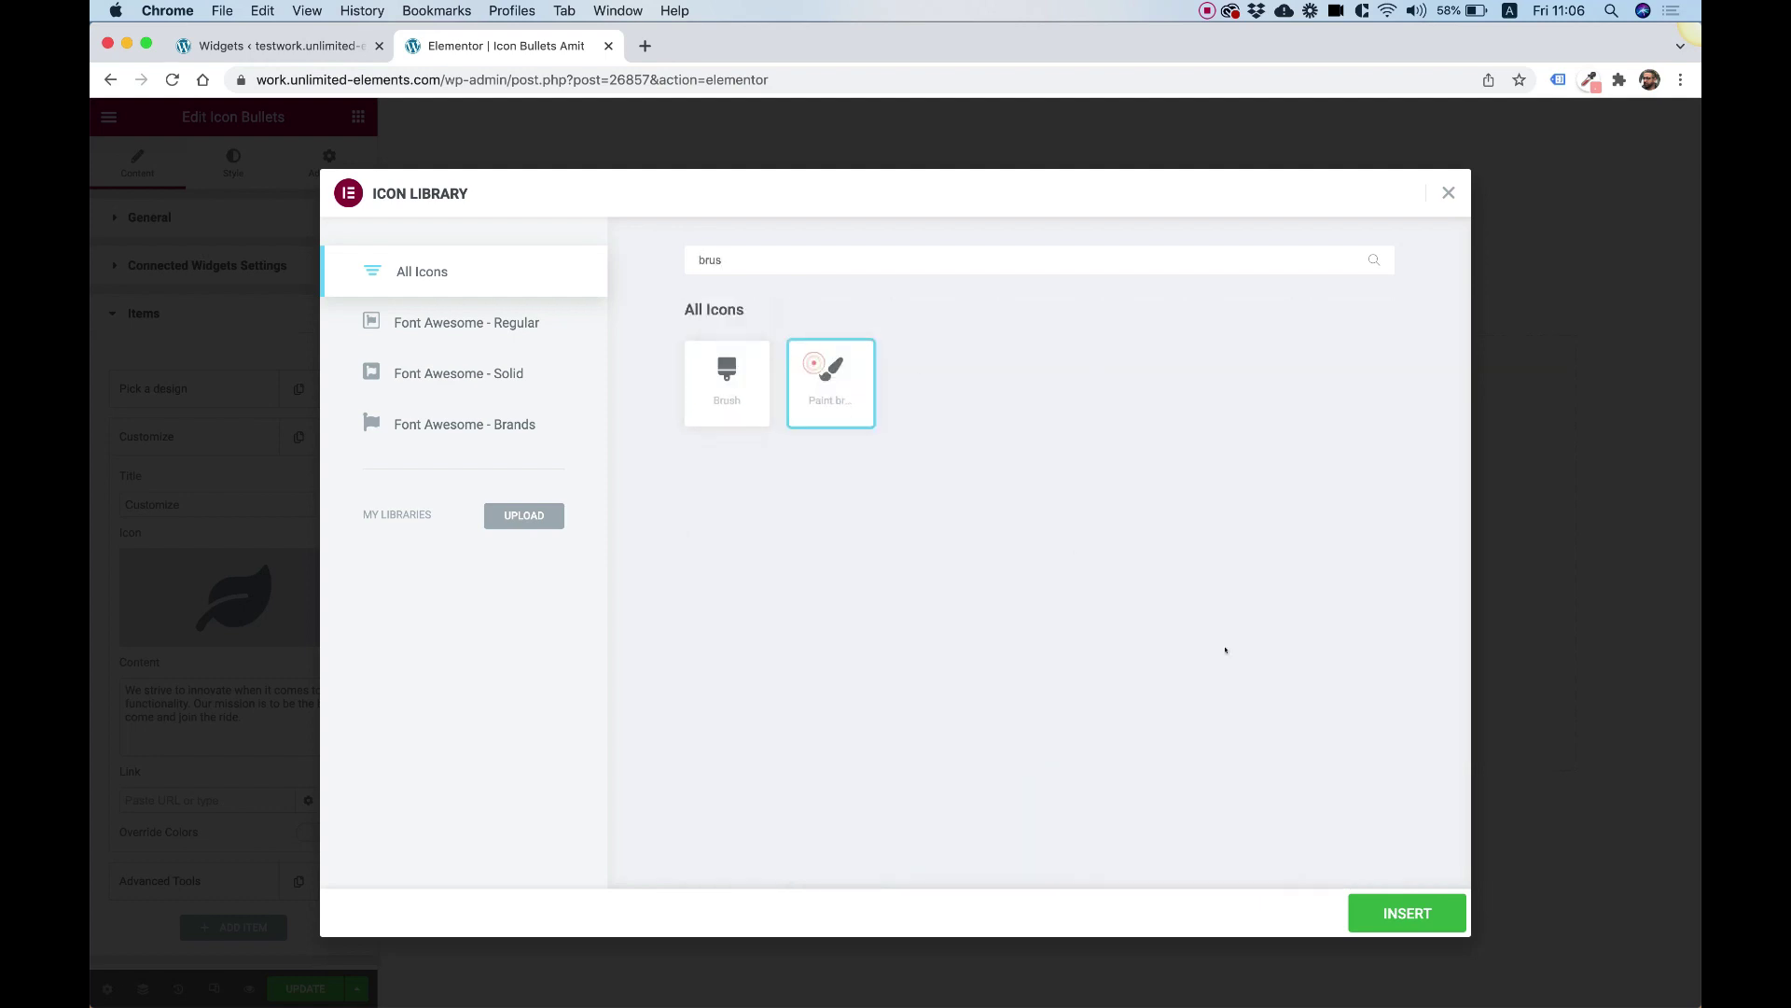
pyautogui.click(1407, 913)
pyautogui.click(217, 441)
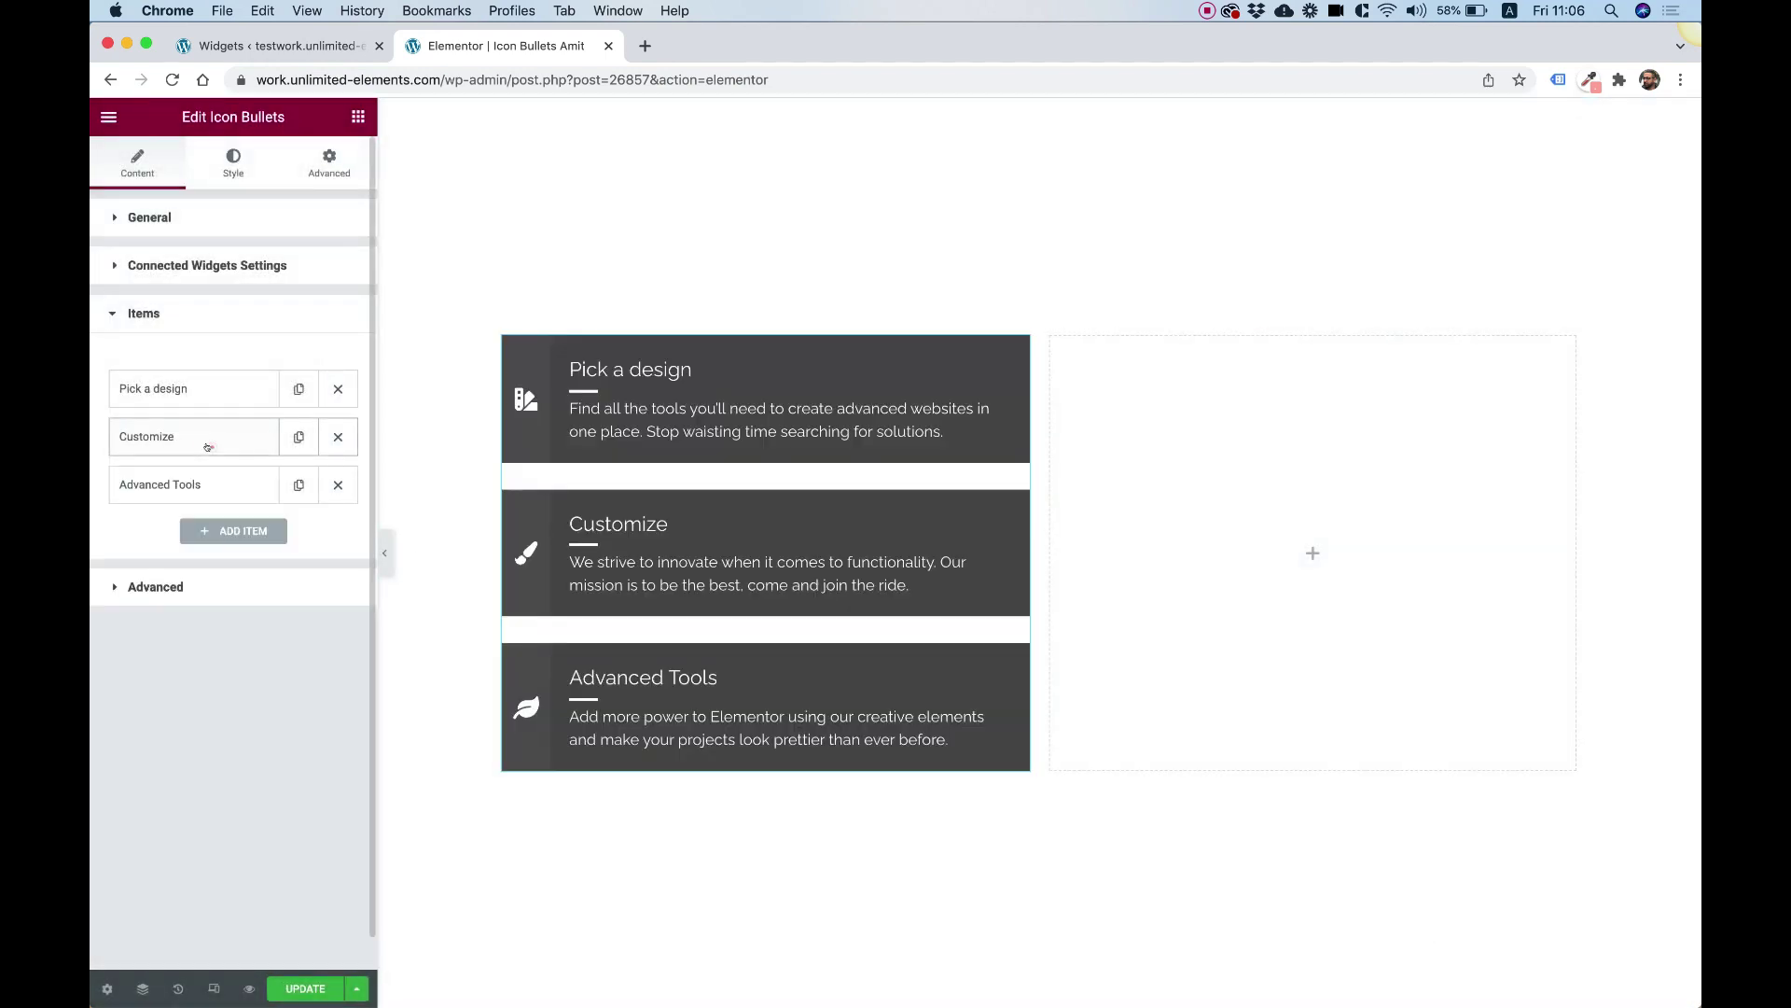
# Change the title of the Advanced Tools item to "Print"
pyautogui.click(201, 485)
pyautogui.click(231, 552)
pyautogui.press('super+a')
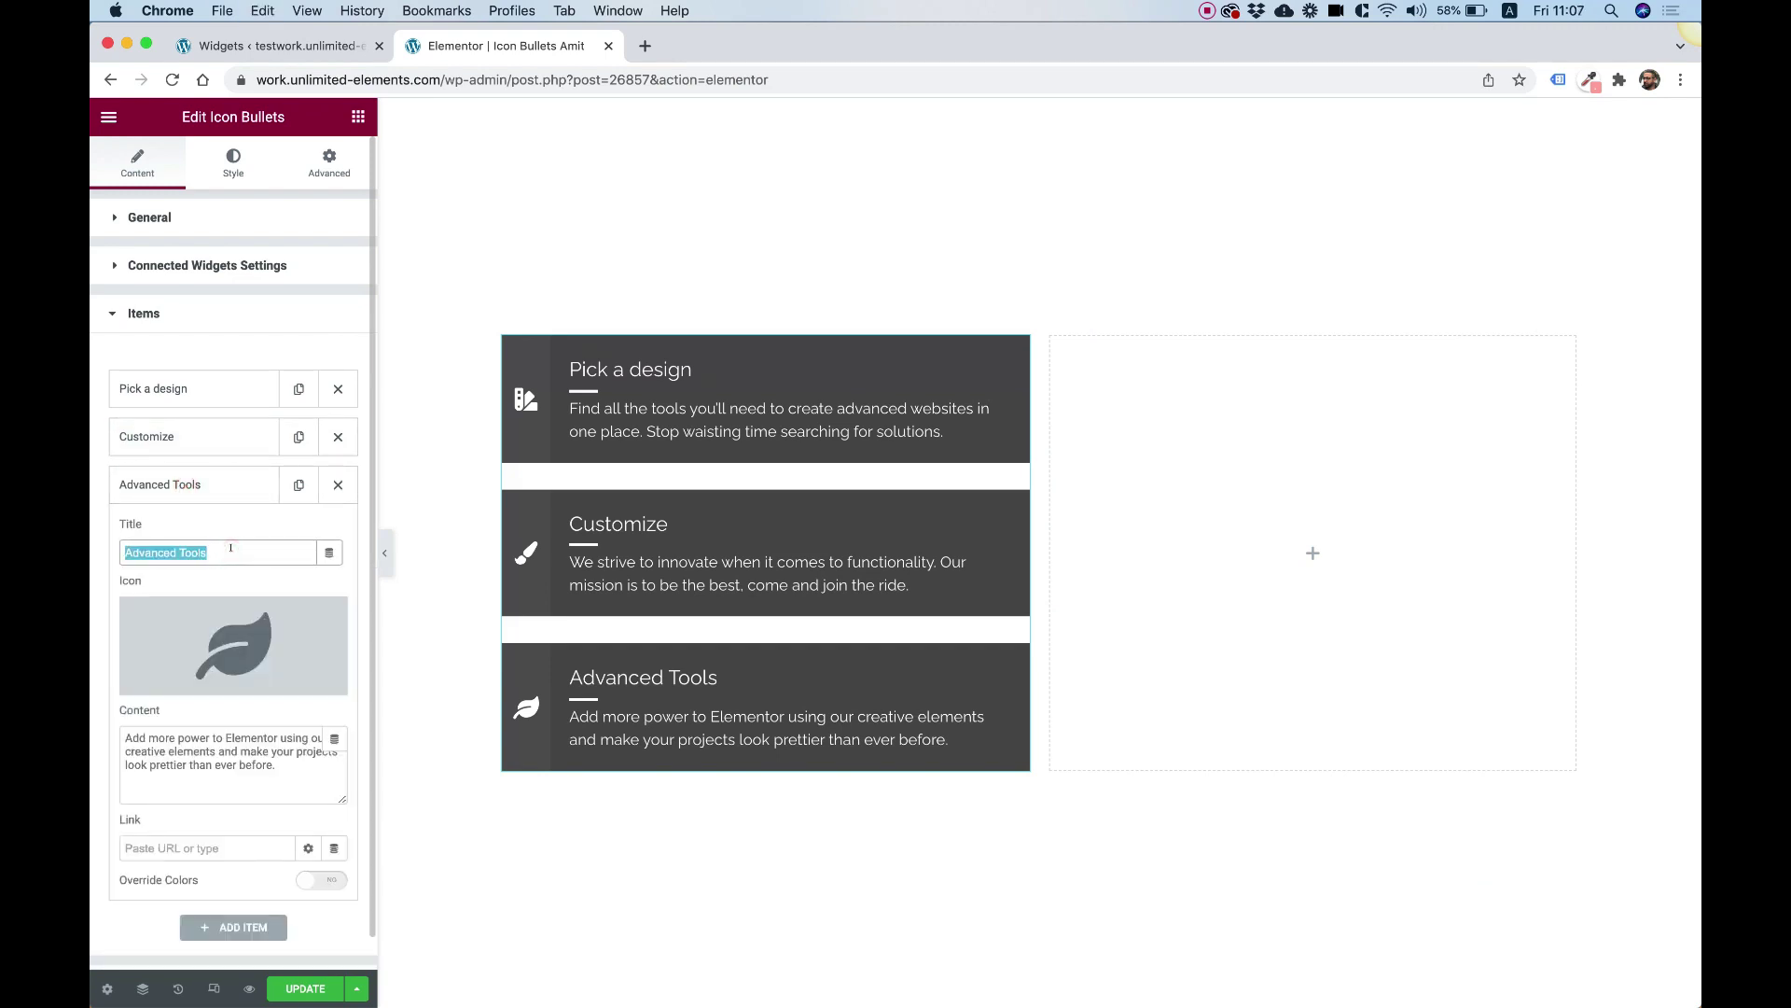
pyautogui.write('Print')
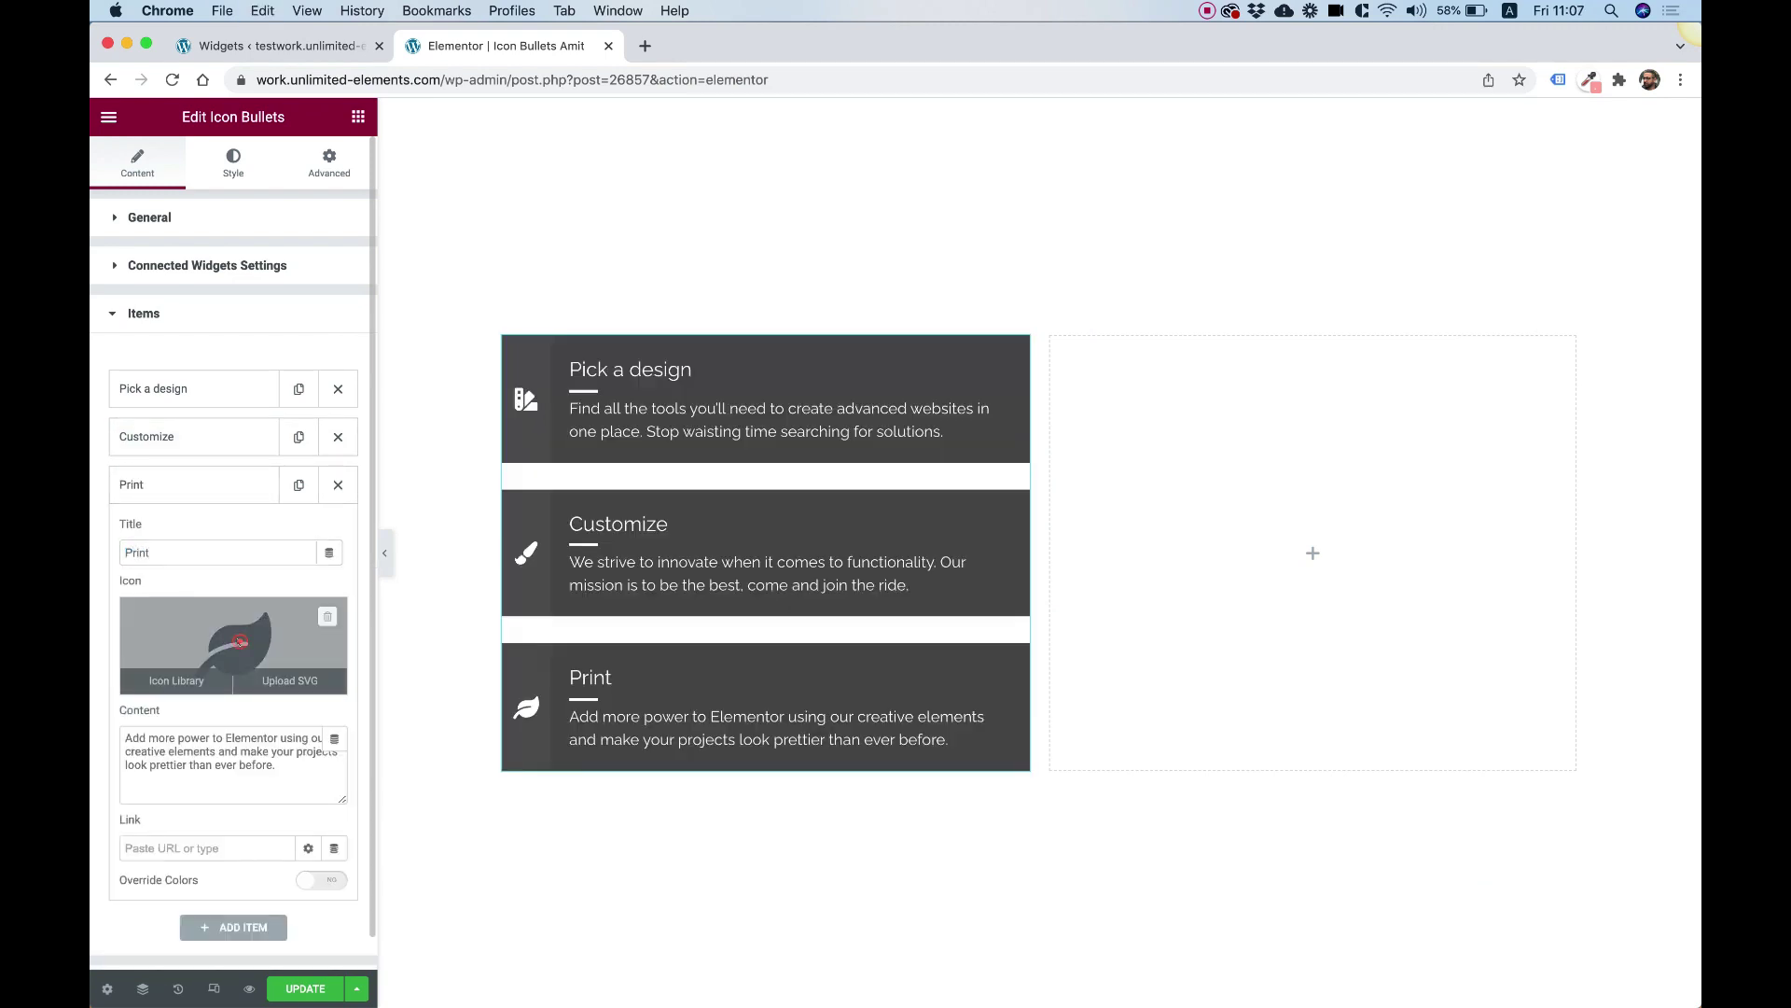
# Replace the Print item's leaf icon with the Print icon from the icon library, filtering by "prin"
pyautogui.click(292, 644)
pyautogui.click(761, 254)
pyautogui.write('prin')
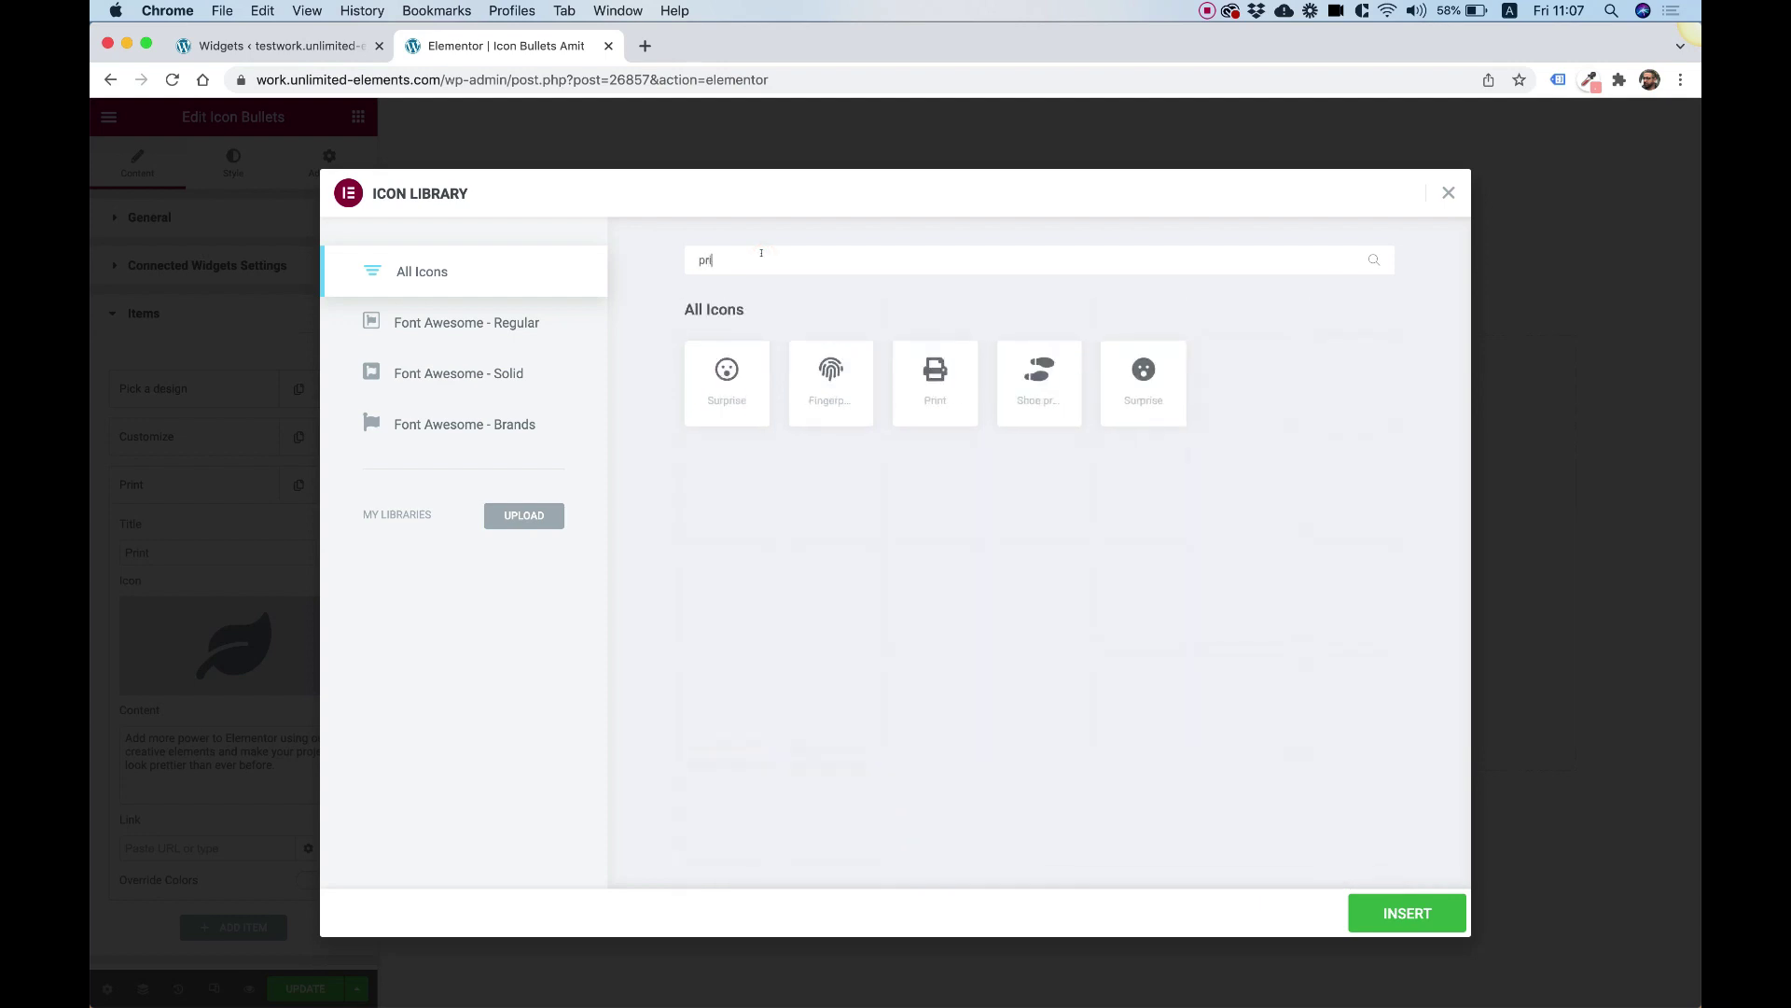
pyautogui.click(845, 362)
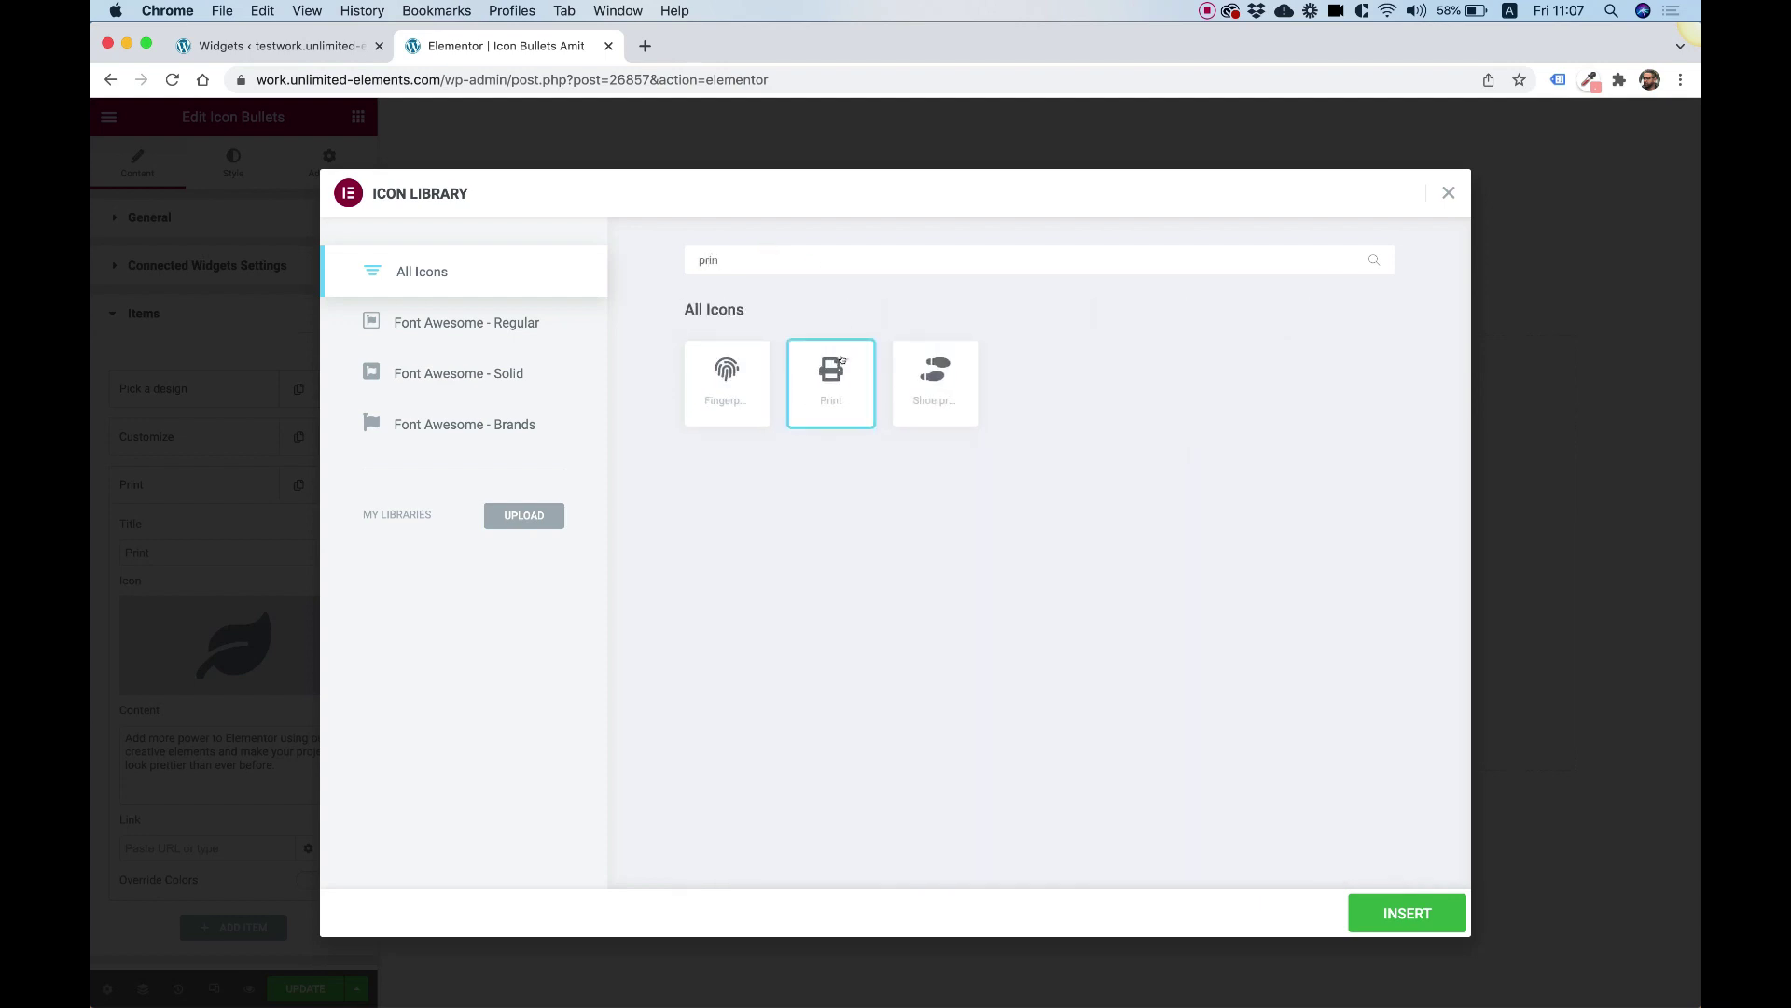
pyautogui.click(1407, 912)
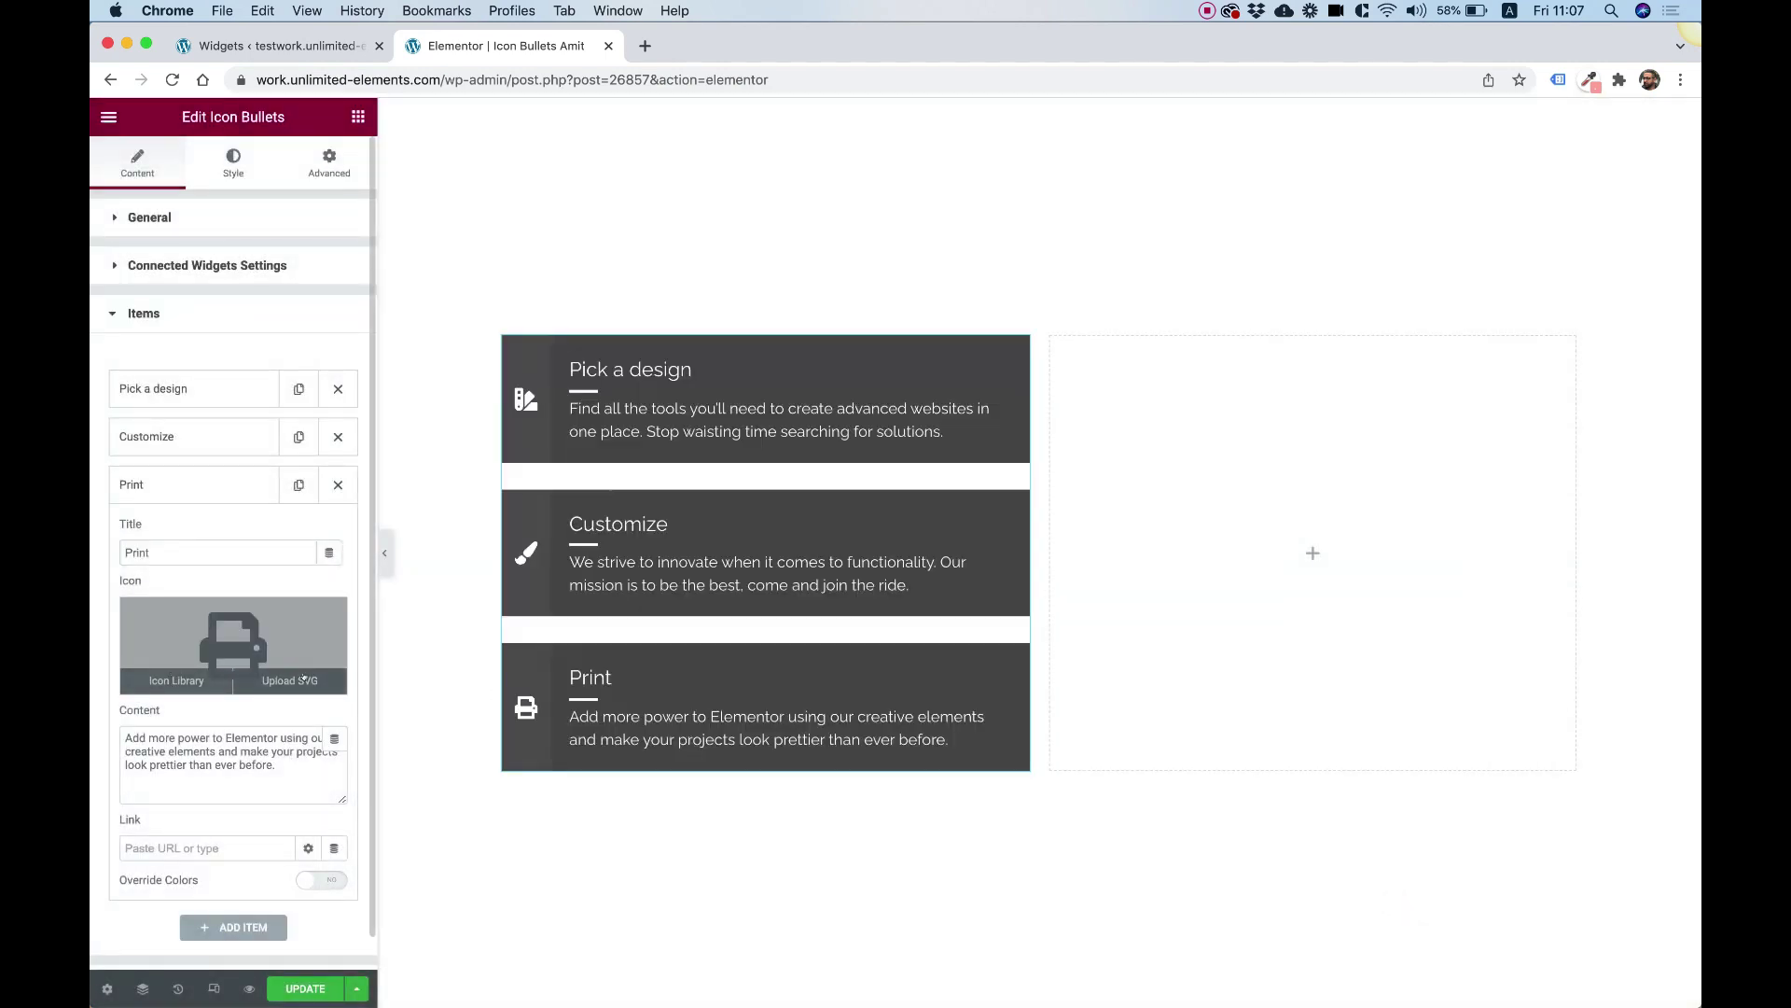
# Set the gap between the Icon Bullets items to 15 in the general settings
pyautogui.click(139, 217)
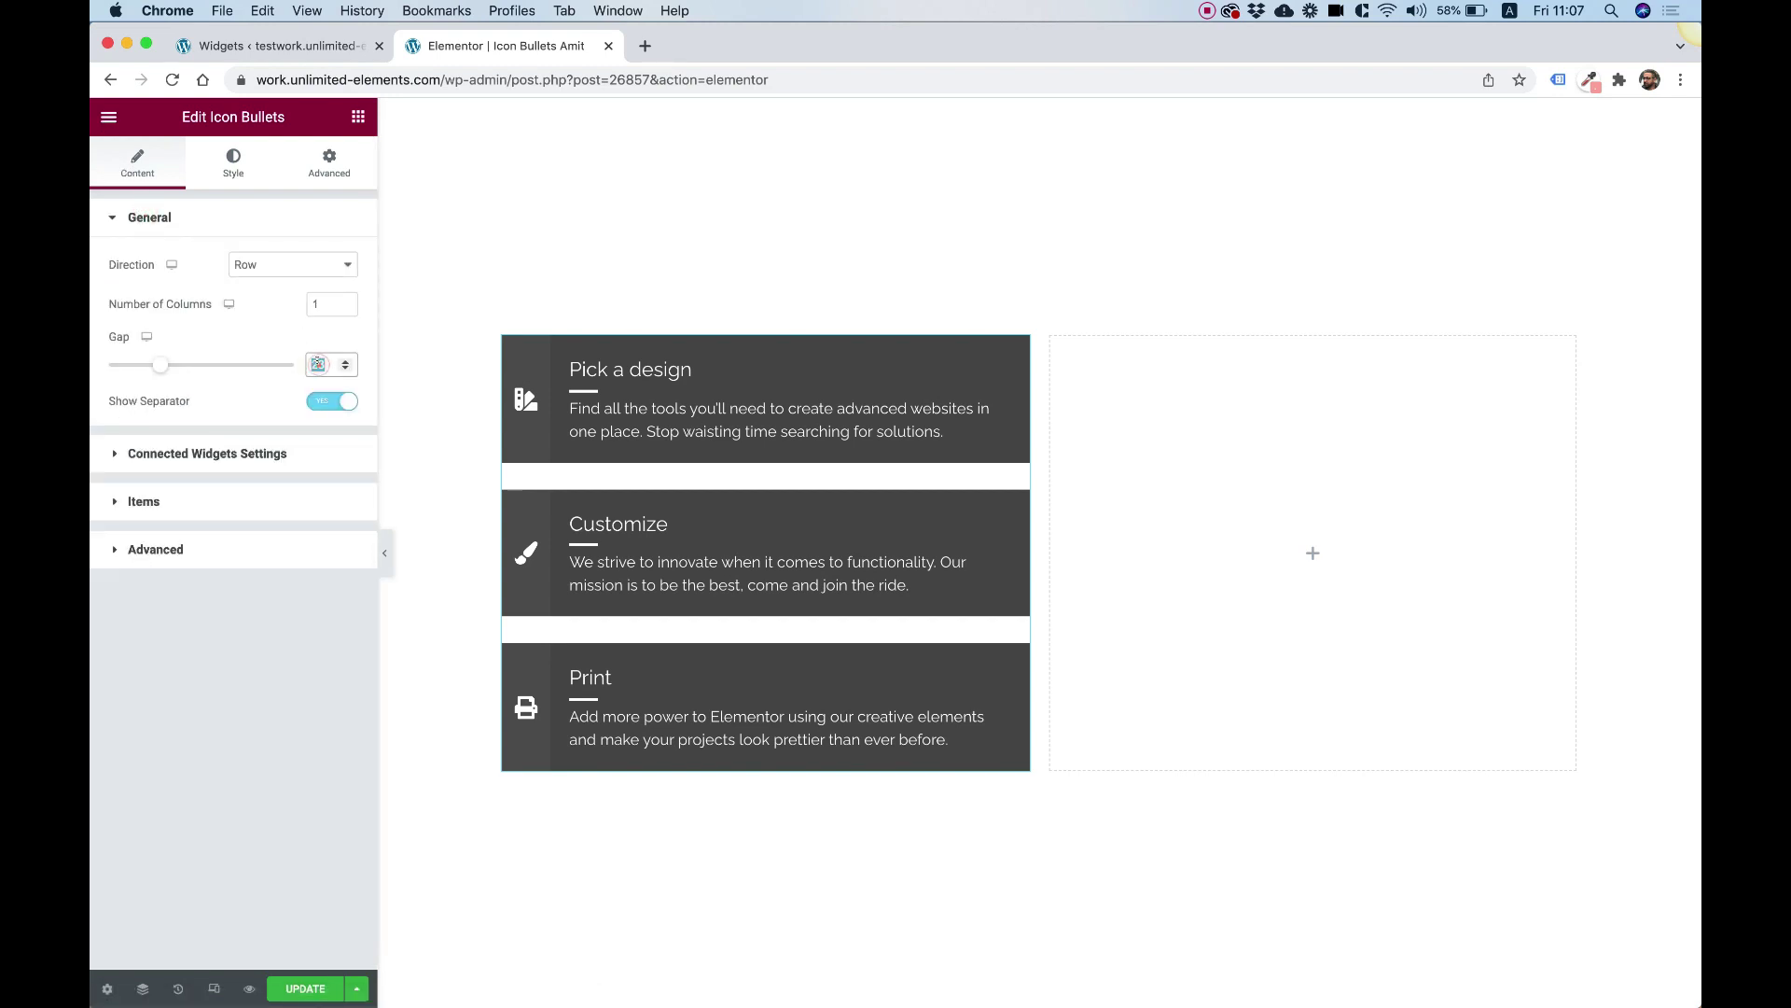
pyautogui.write('10')
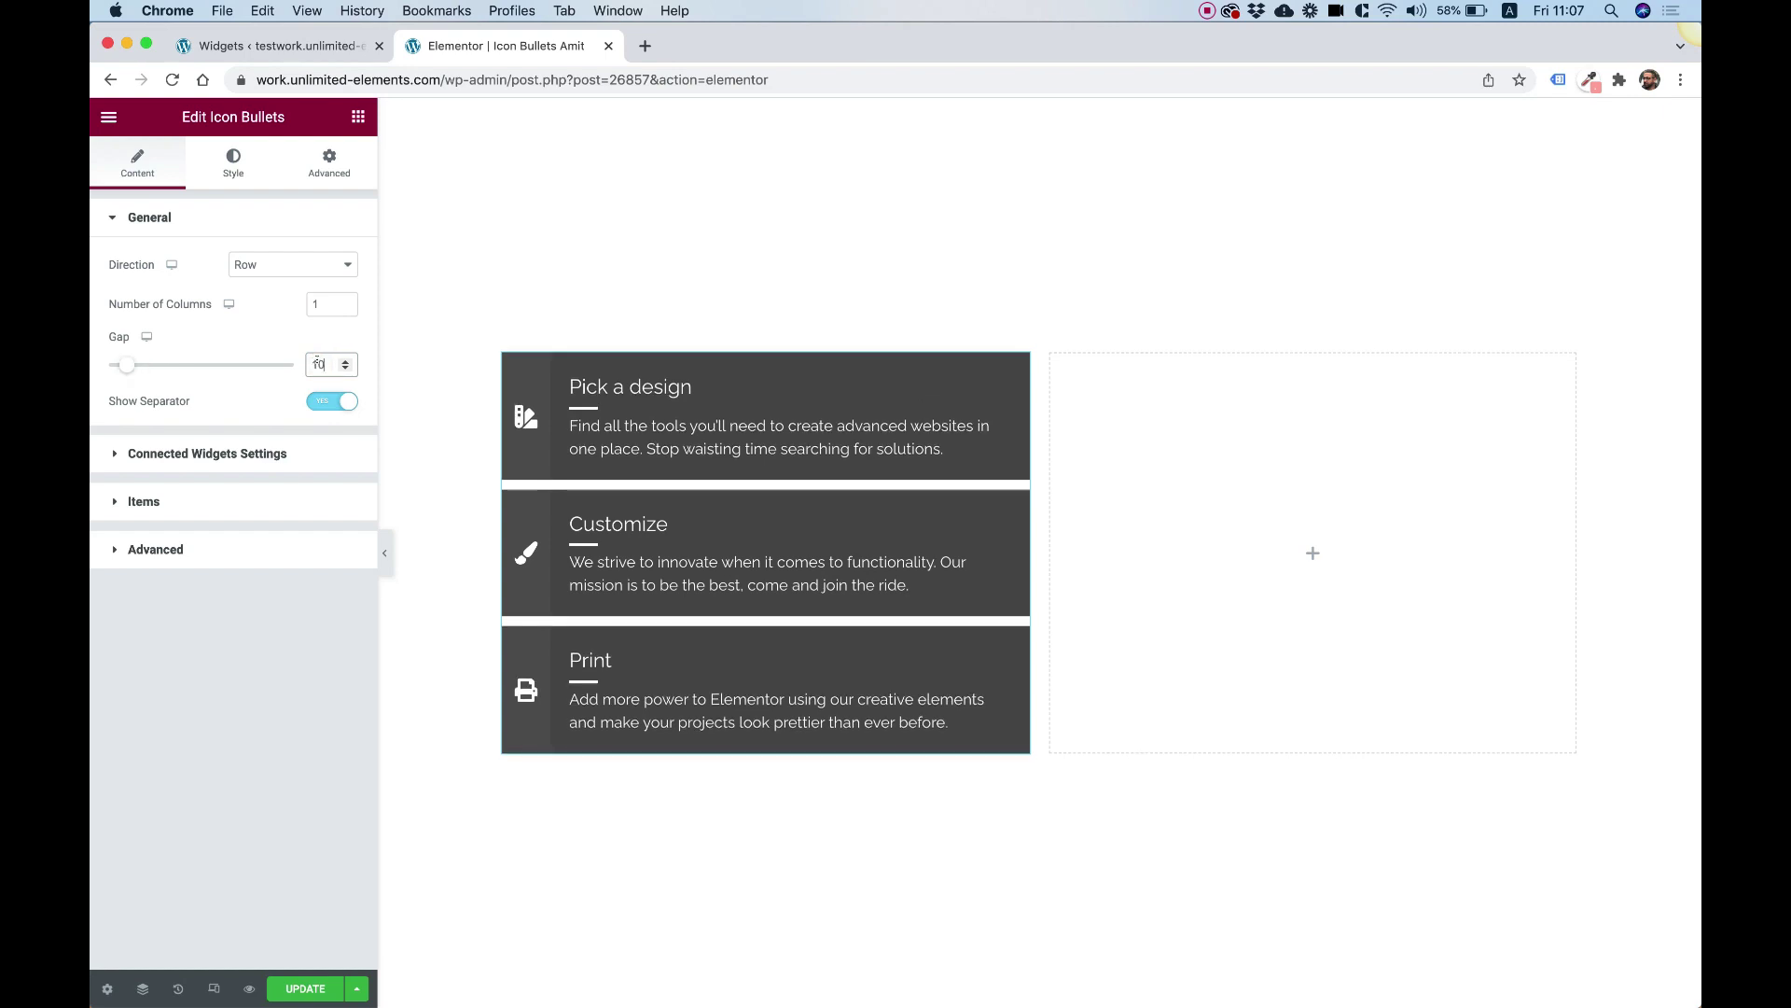
pyautogui.press('BackSpace')
pyautogui.write('5')
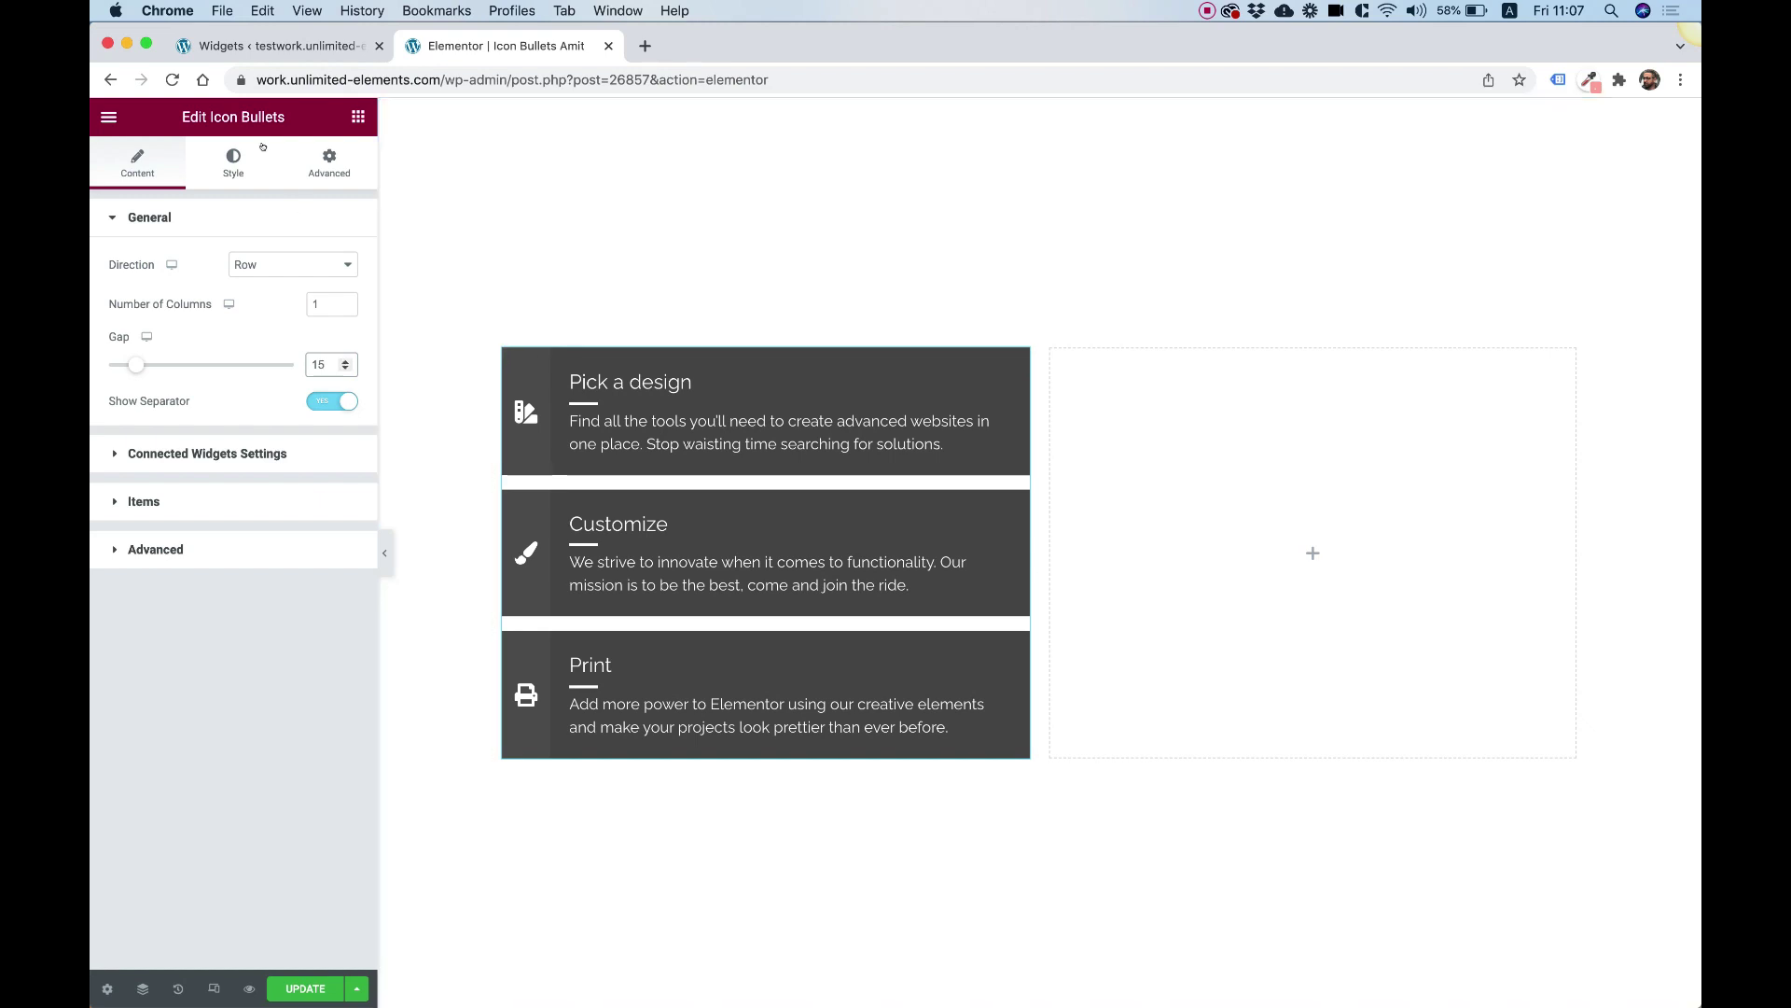
# Change the normal-state background color of the Icon Bullets items to white
pyautogui.click(233, 164)
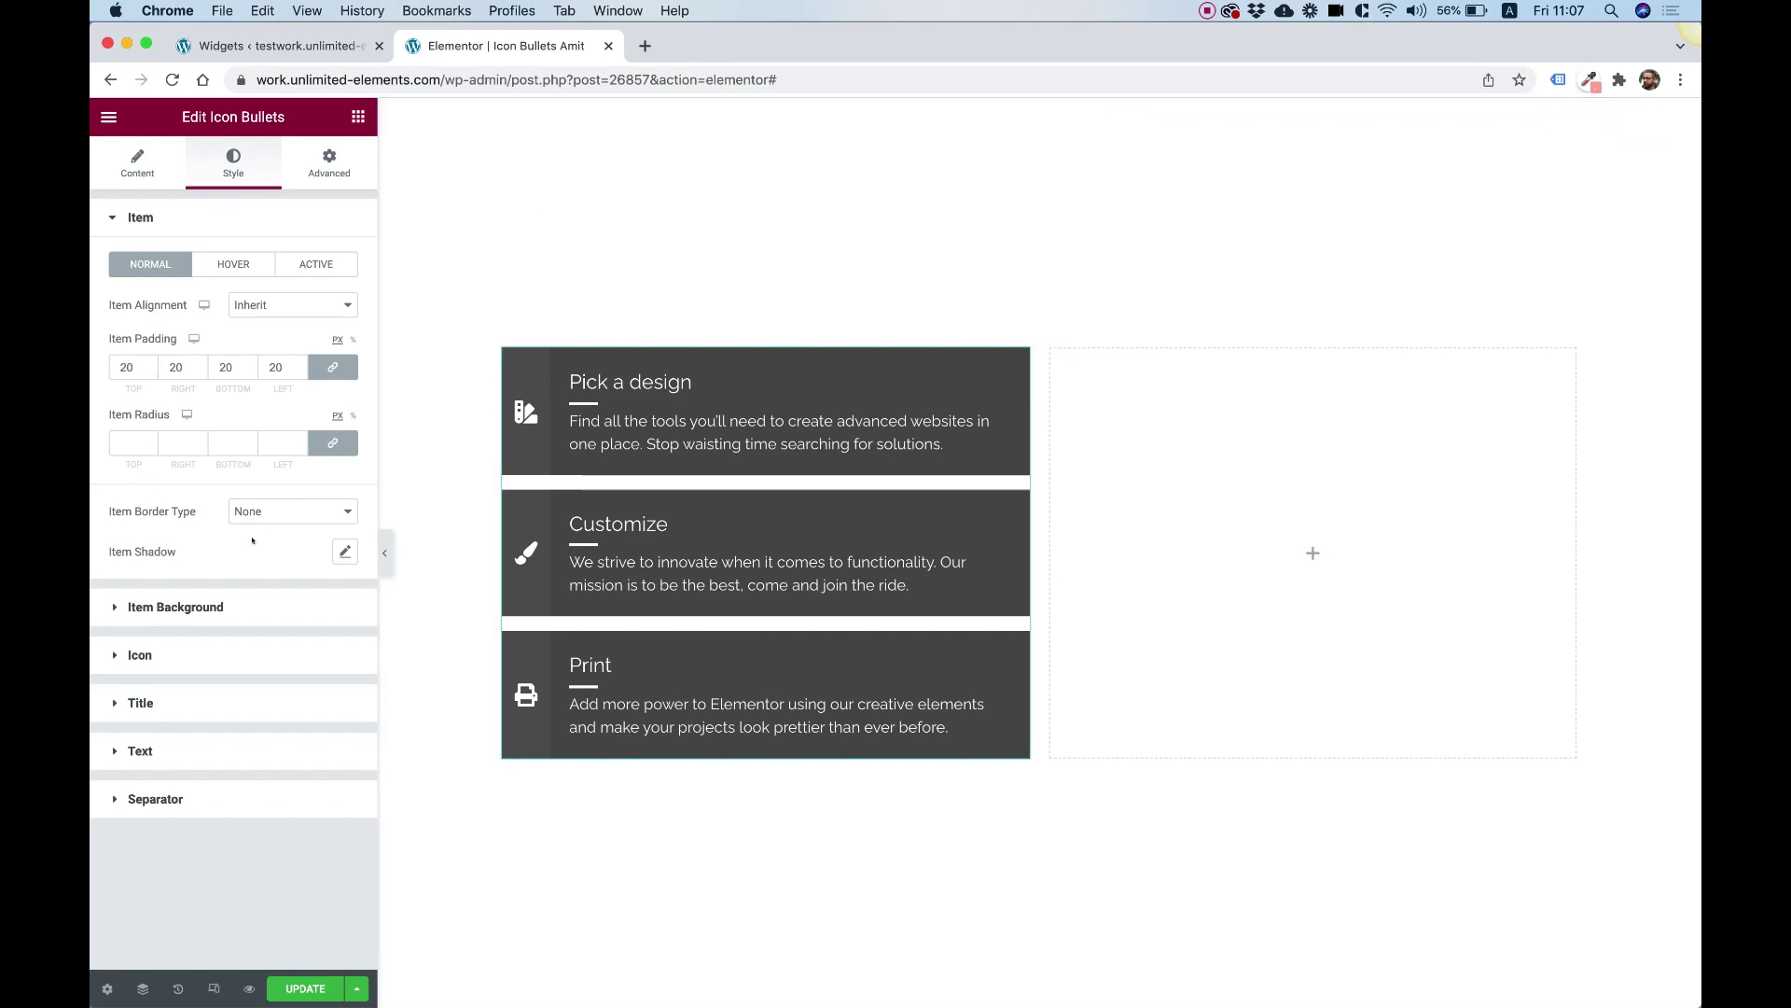
pyautogui.click(171, 607)
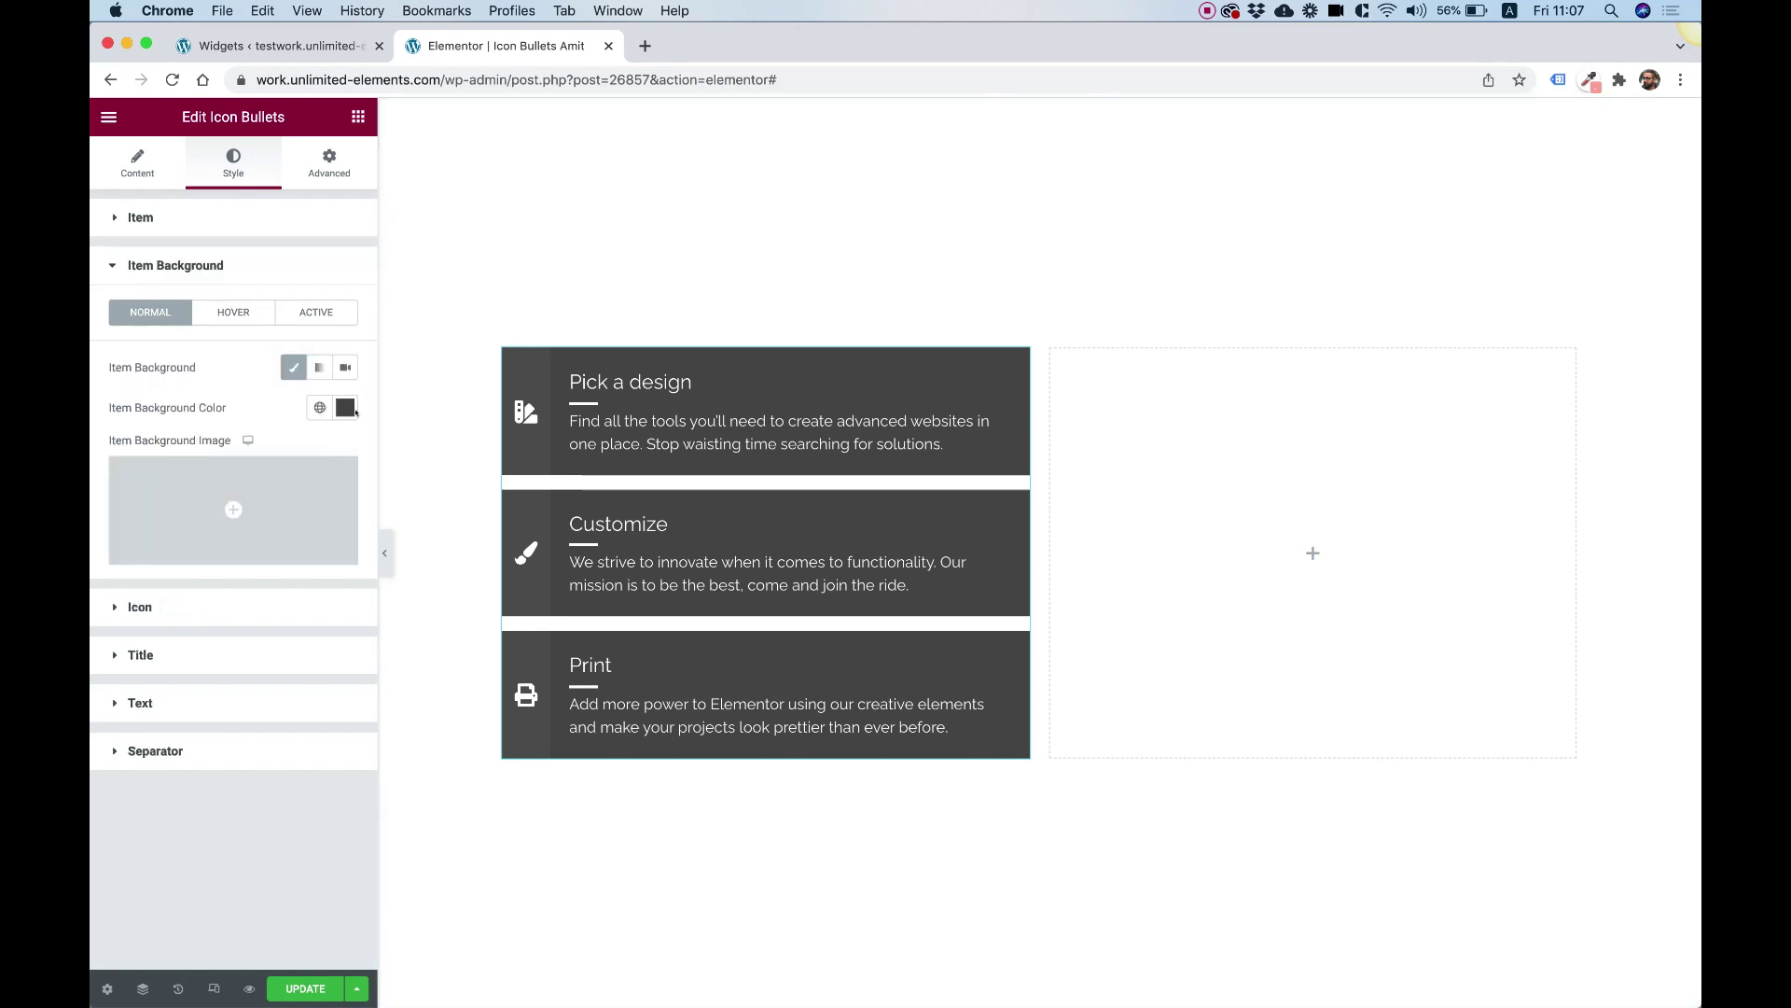
pyautogui.click(345, 409)
pyautogui.moveTo(280, 550); pyautogui.dragTo(95, 449)
pyautogui.click(103, 393)
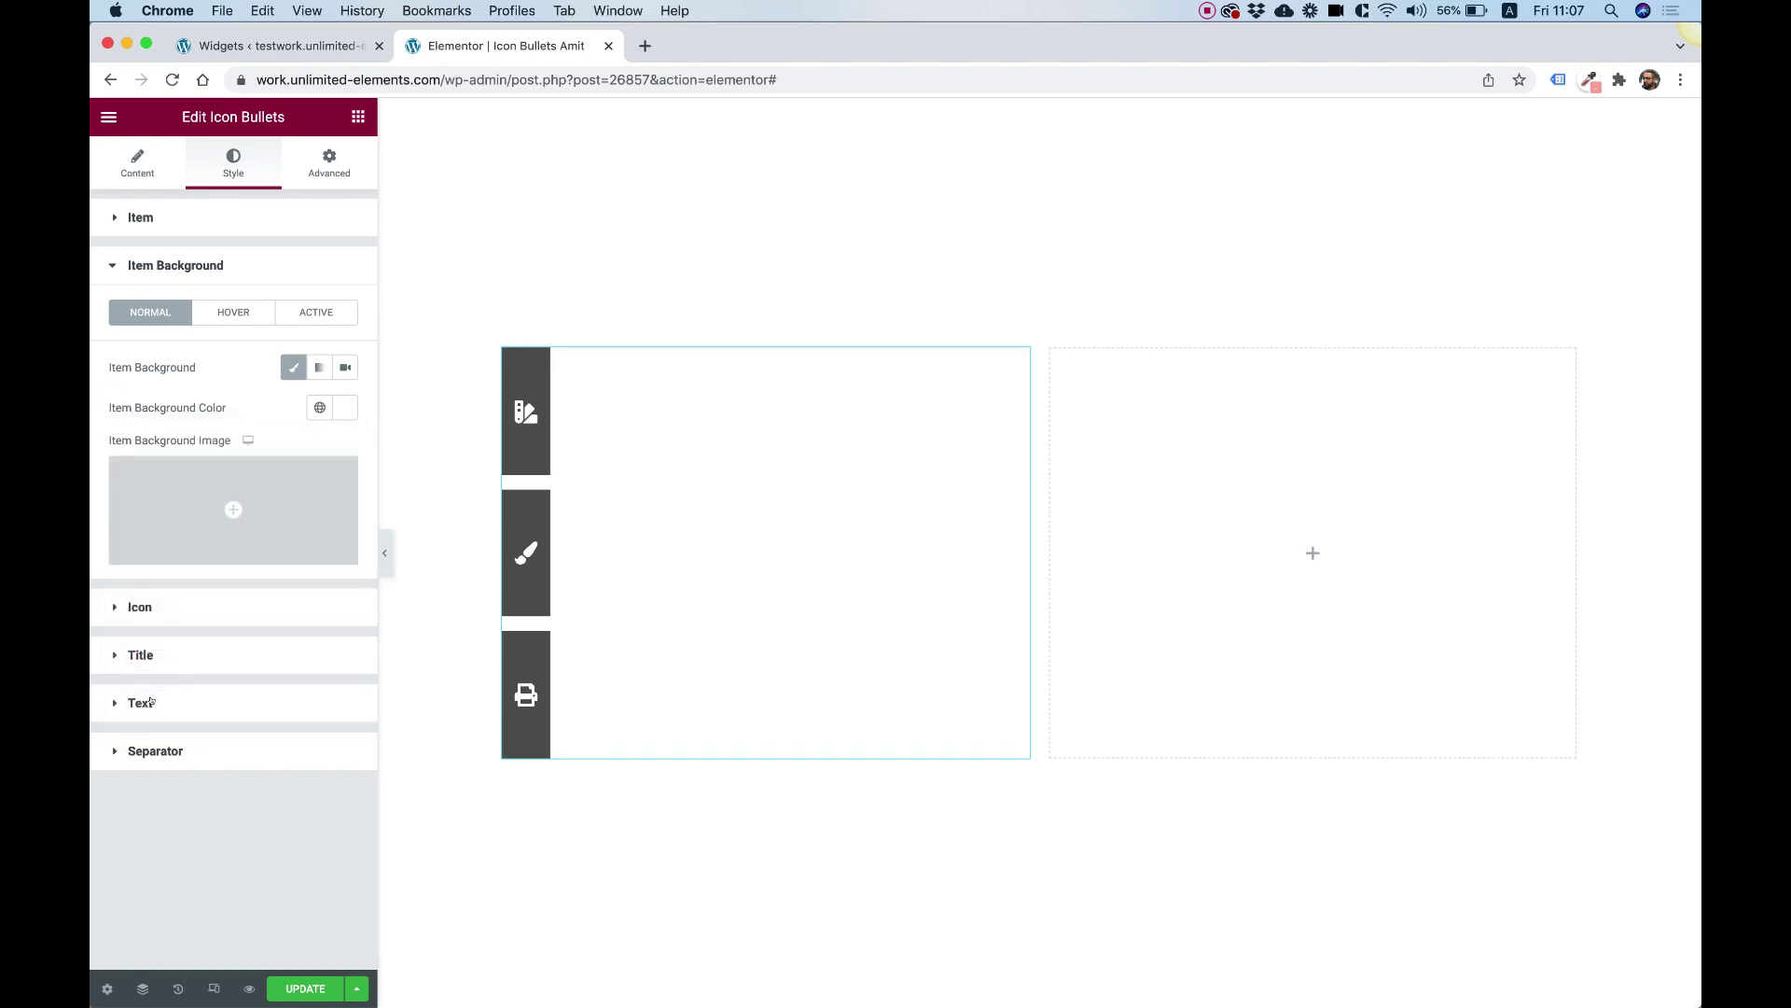
# Increase the icon width of the bullets and change the title color to black
pyautogui.click(161, 617)
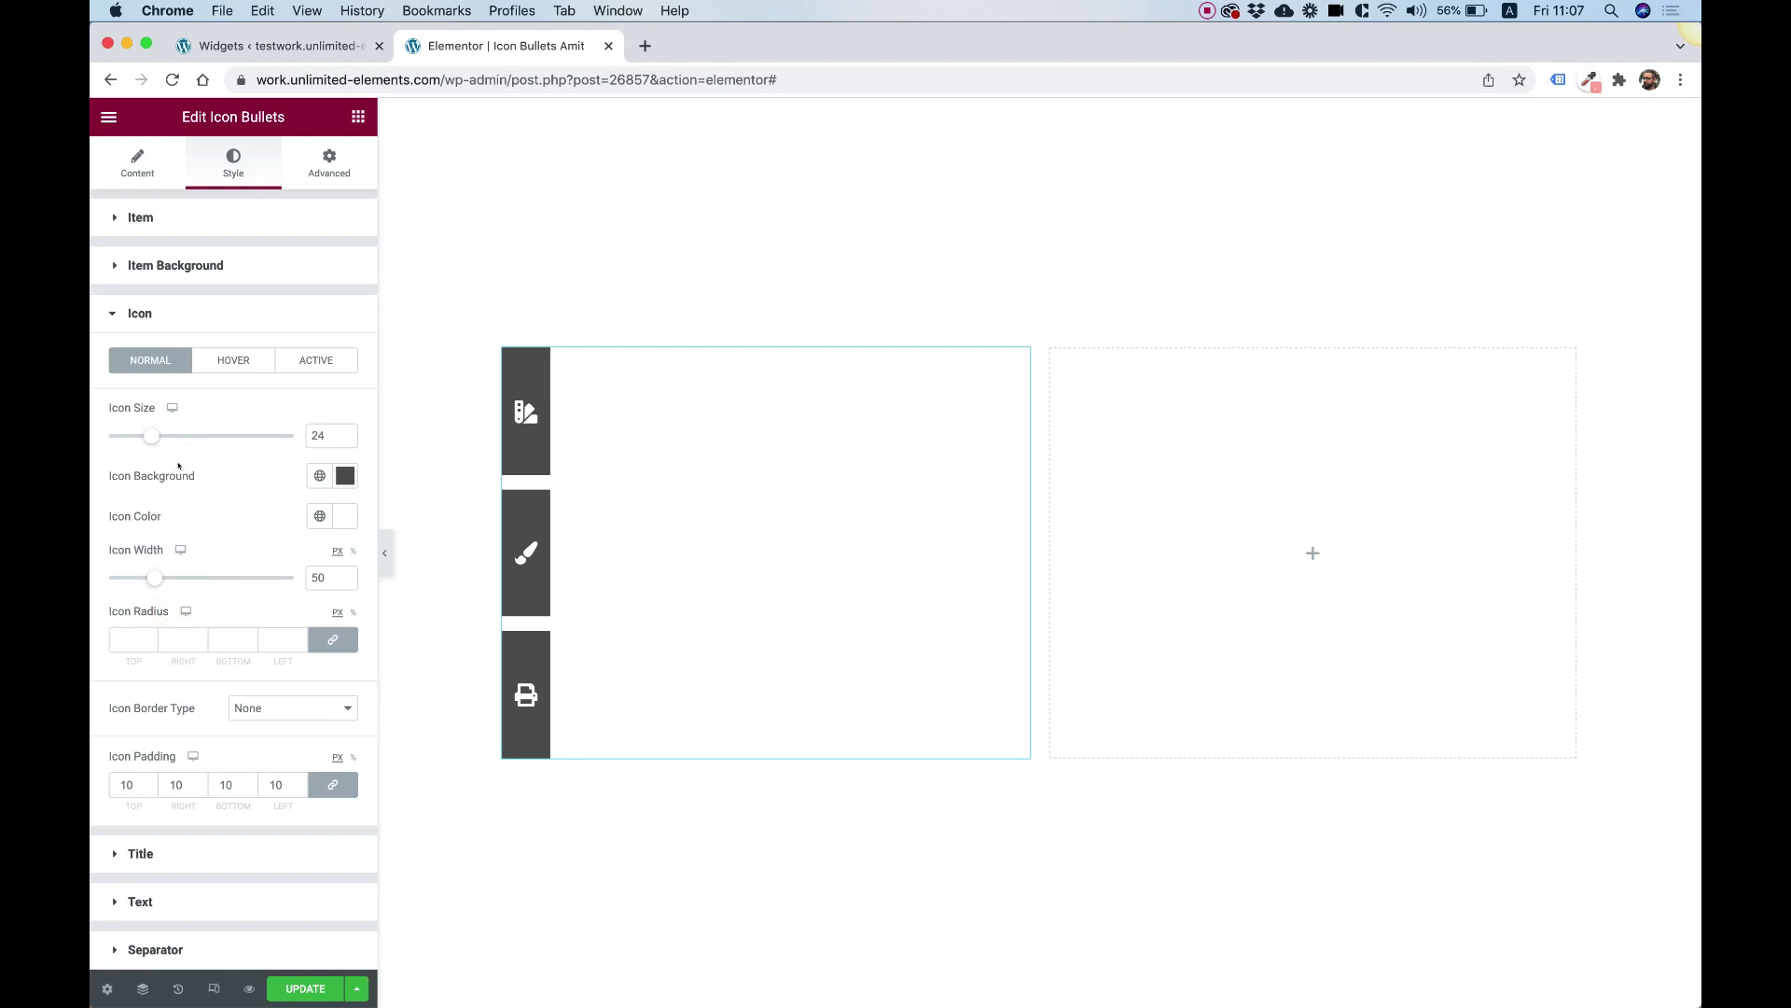
pyautogui.moveTo(149, 580); pyautogui.dragTo(180, 576)
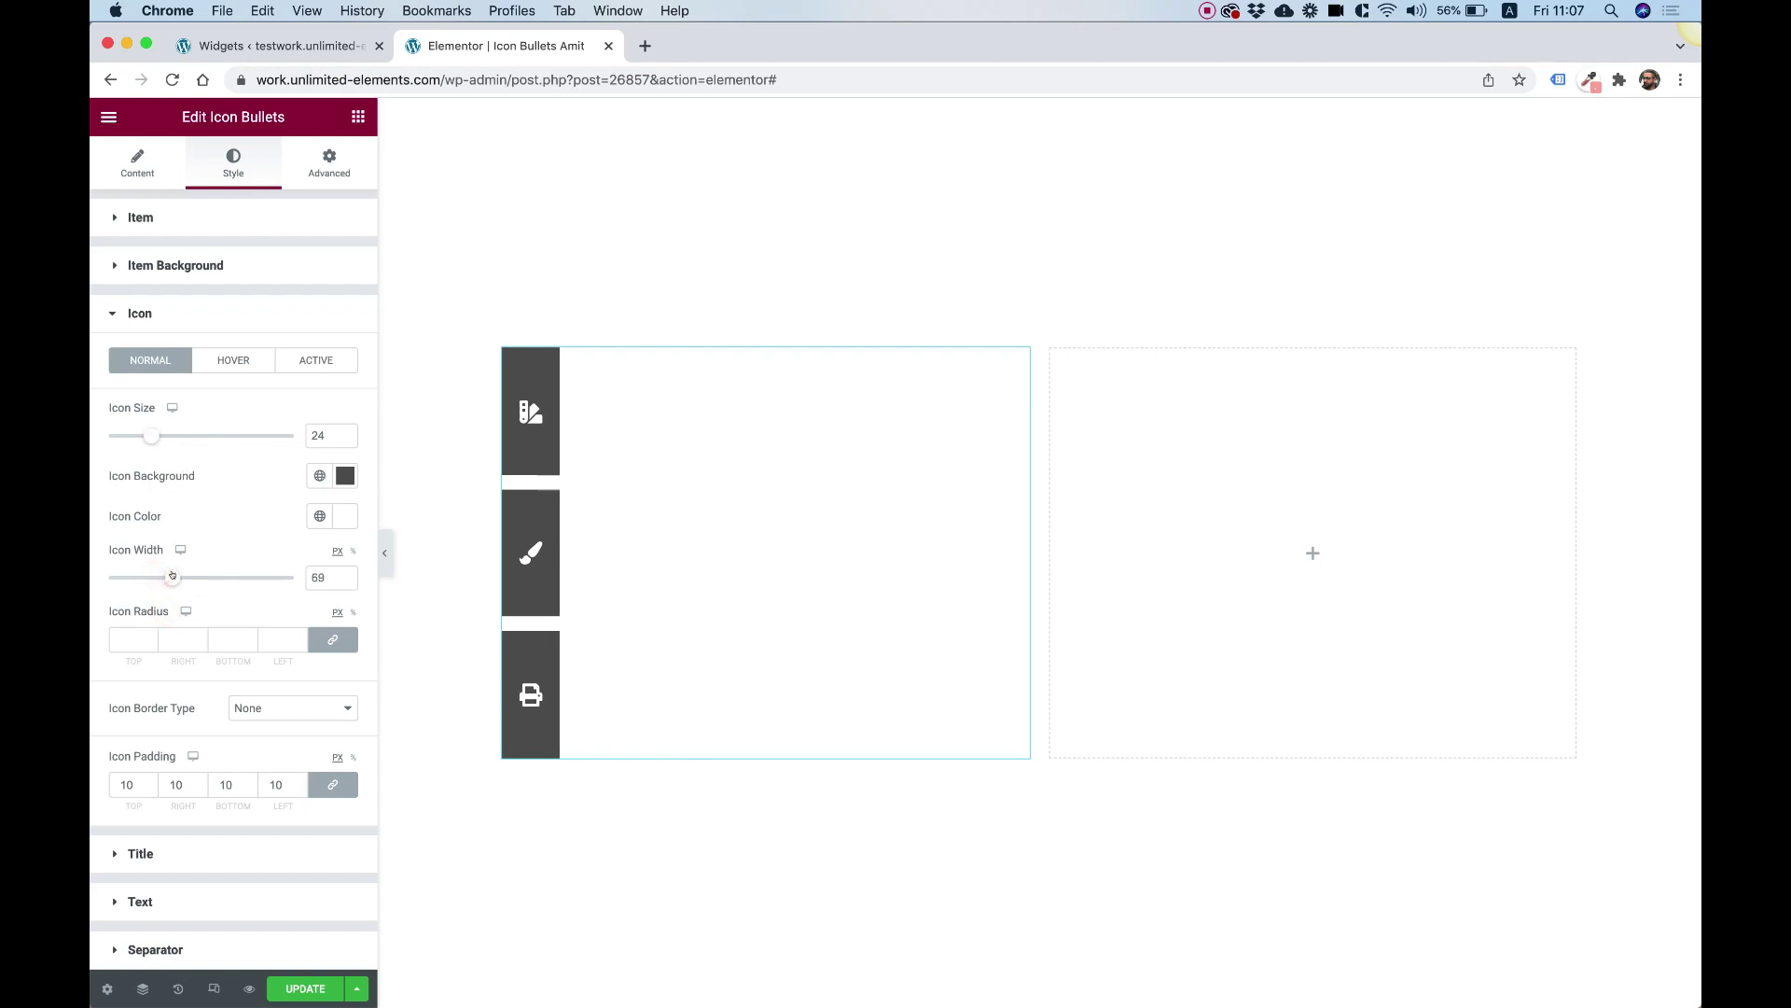
pyautogui.click(166, 853)
pyautogui.click(342, 409)
pyautogui.click(168, 612)
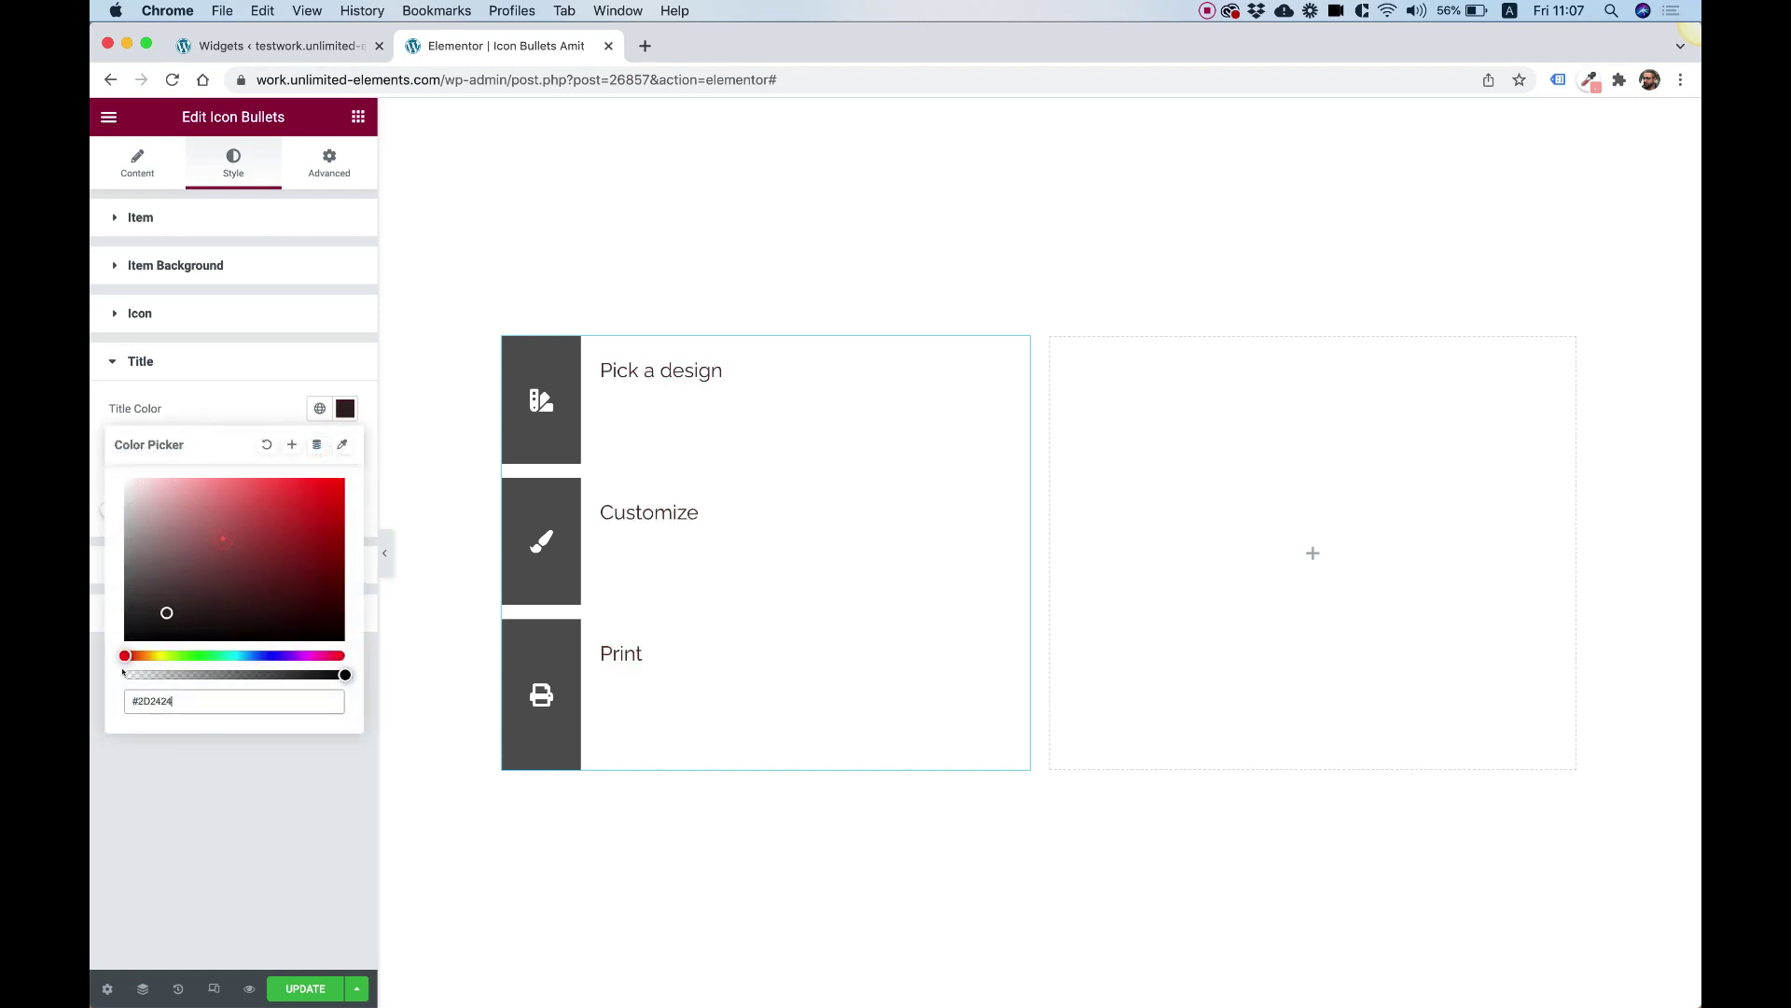
pyautogui.click(189, 898)
# Assign the global "Text" color to the description text of the Icon Bullets items
pyautogui.click(183, 565)
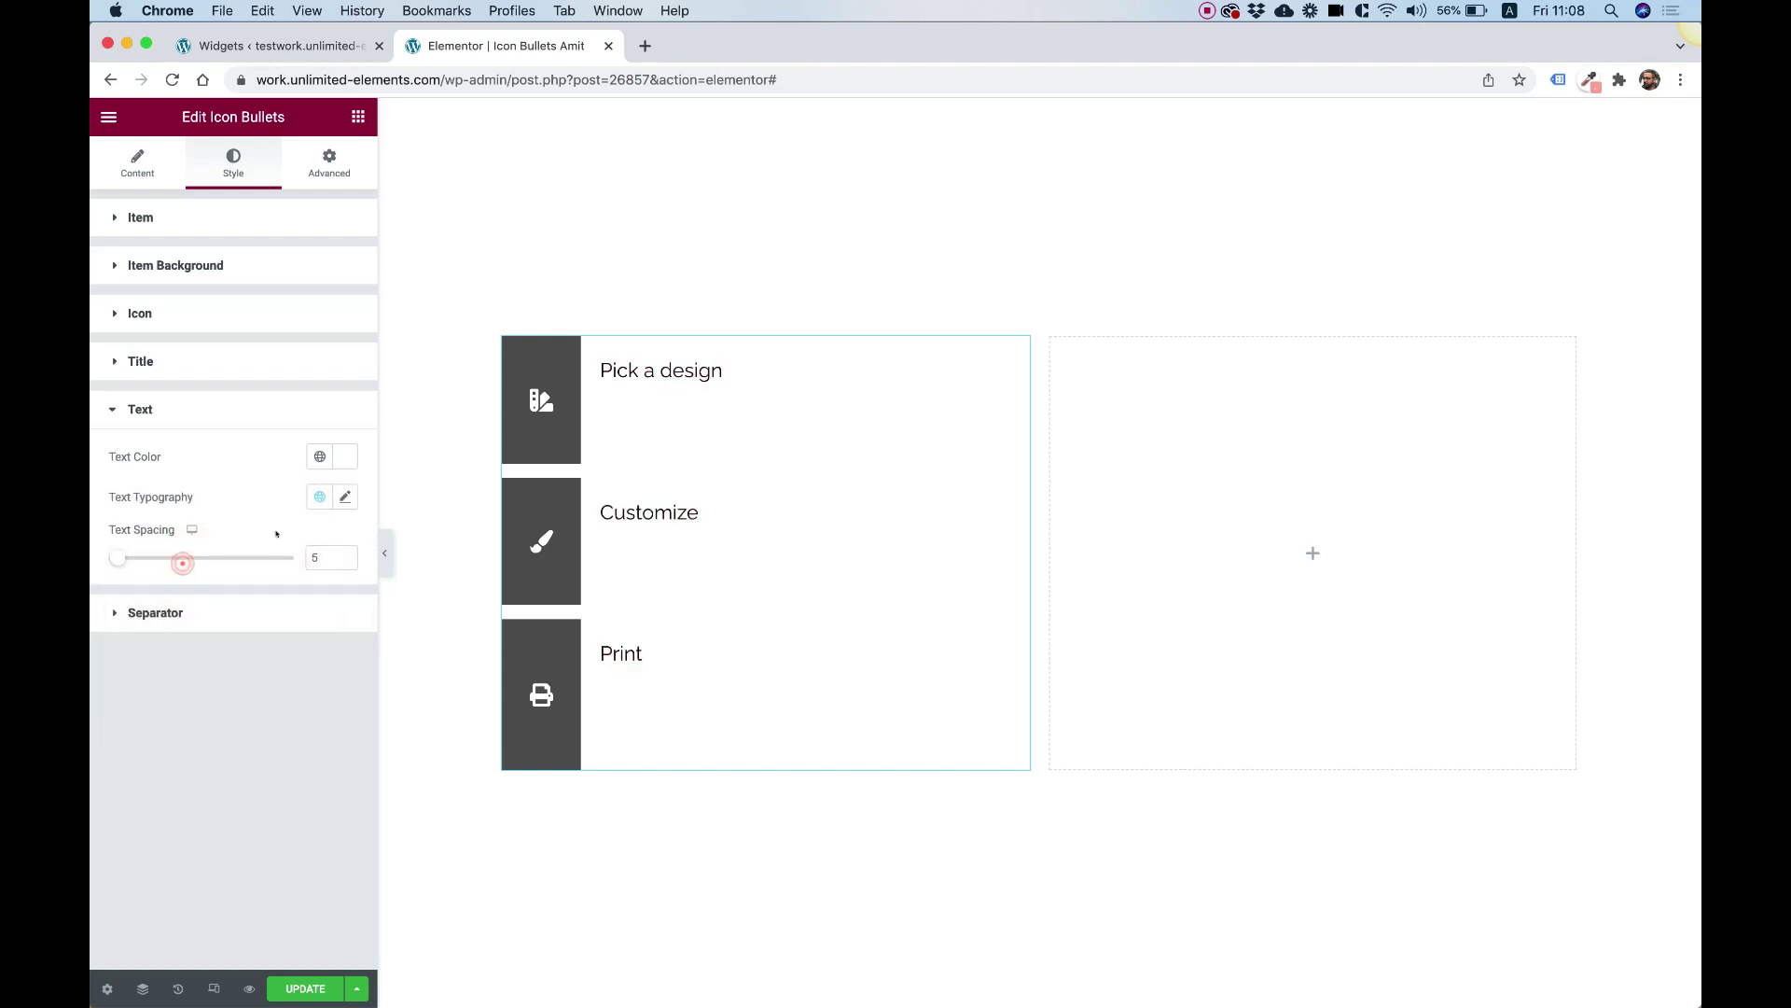
pyautogui.click(348, 457)
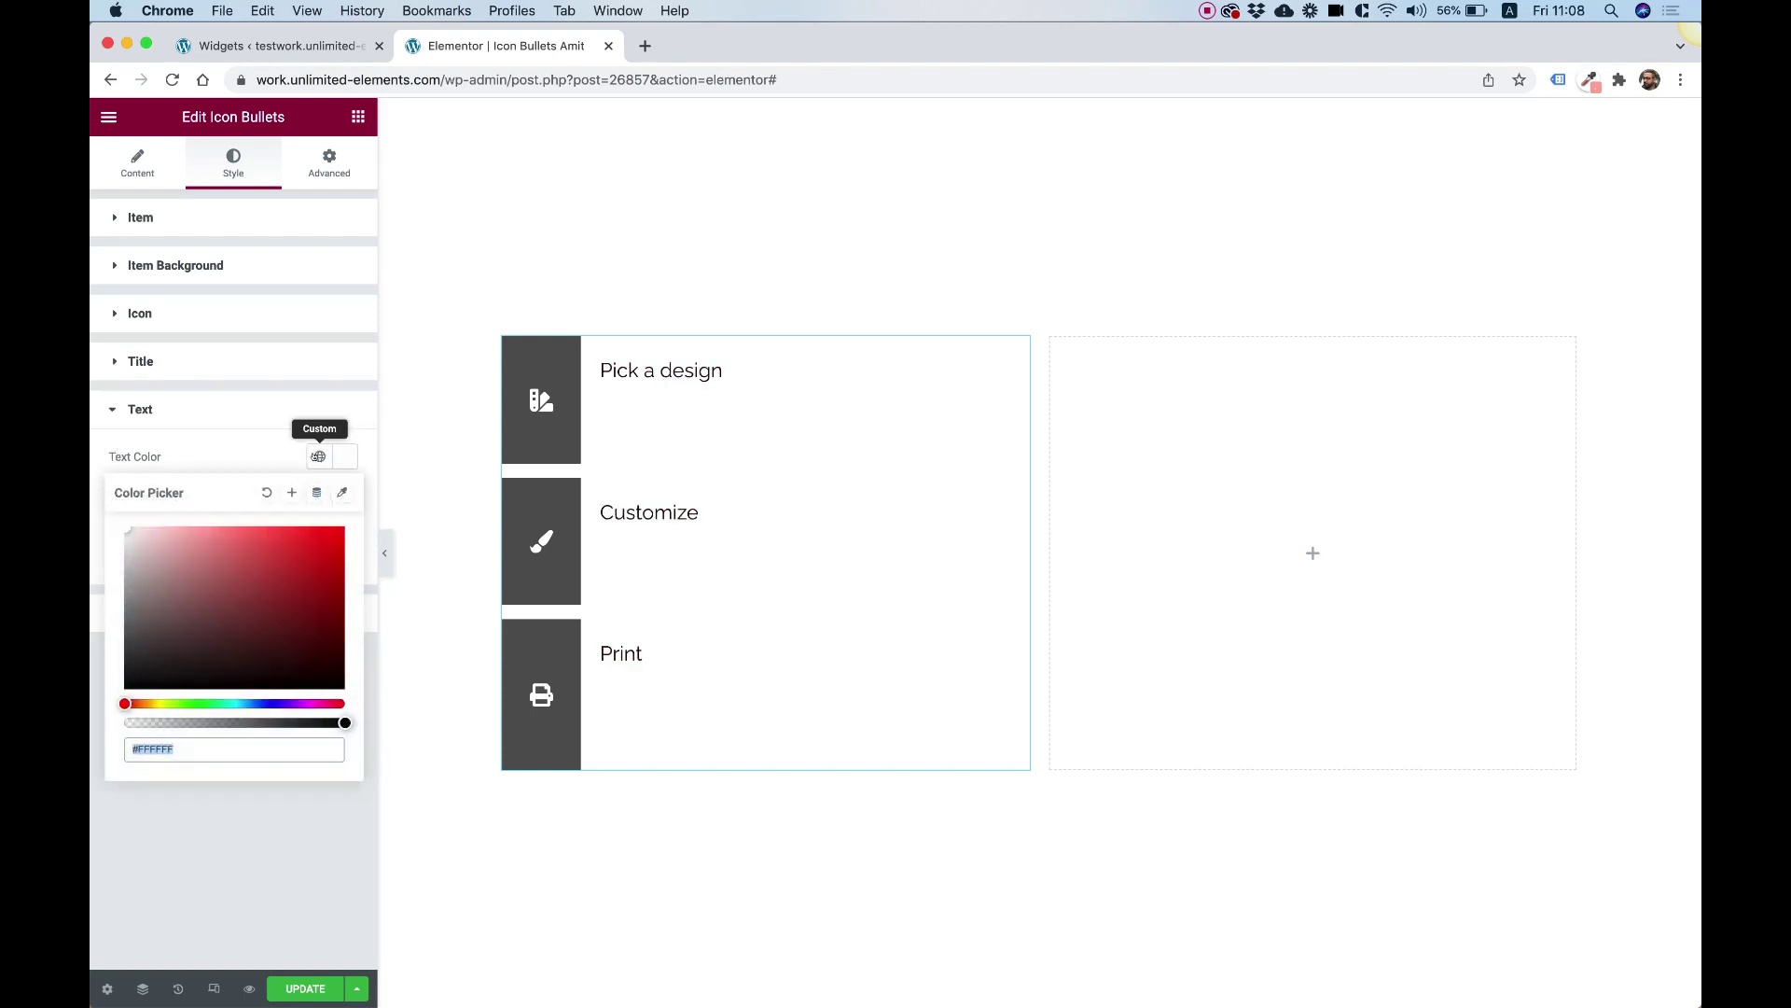
pyautogui.click(320, 456)
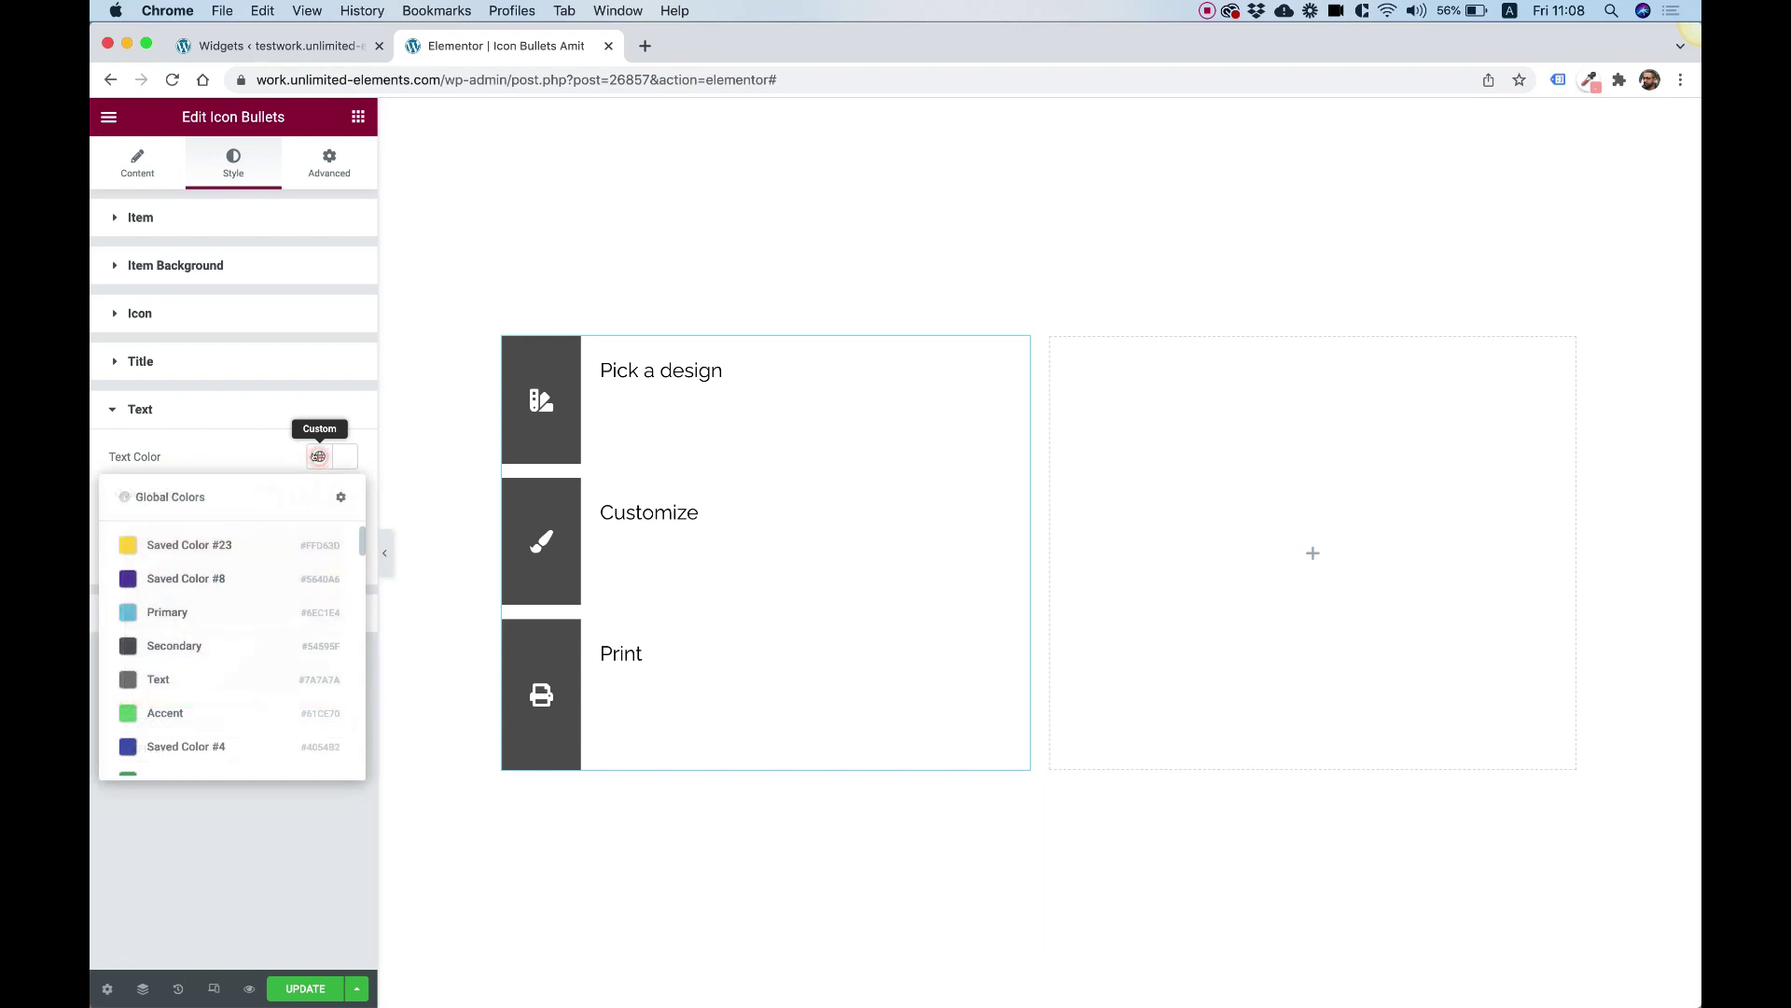
pyautogui.click(176, 679)
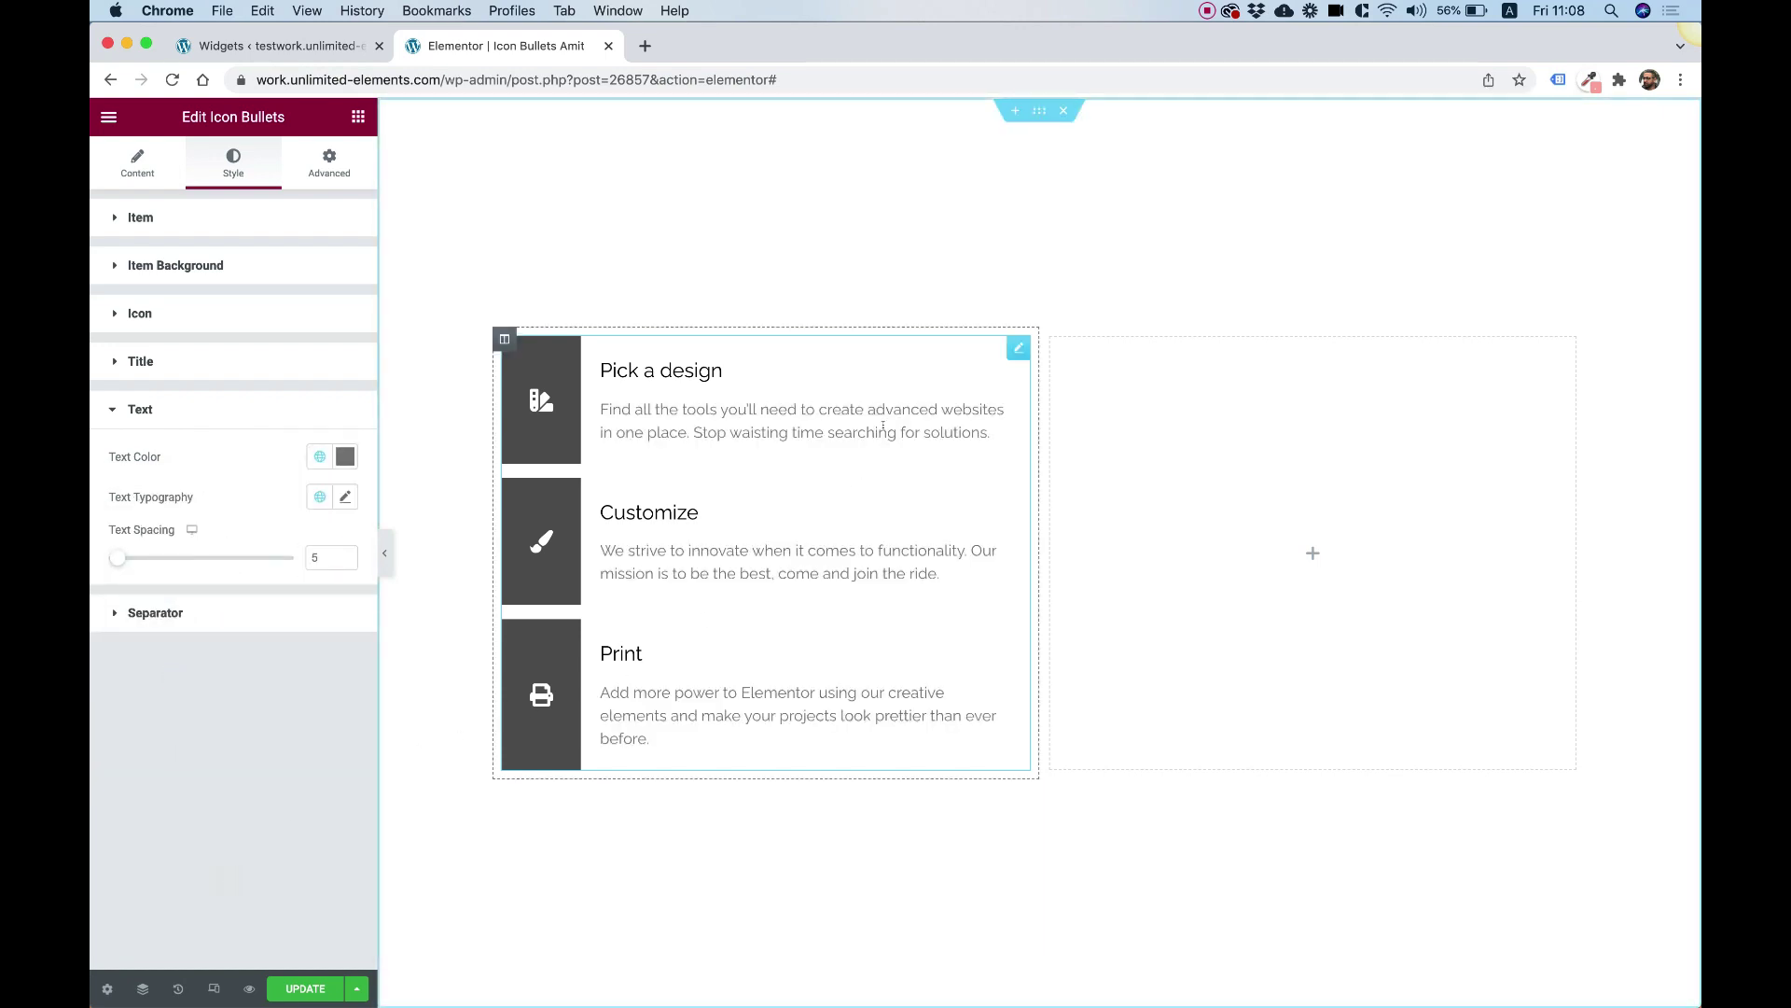
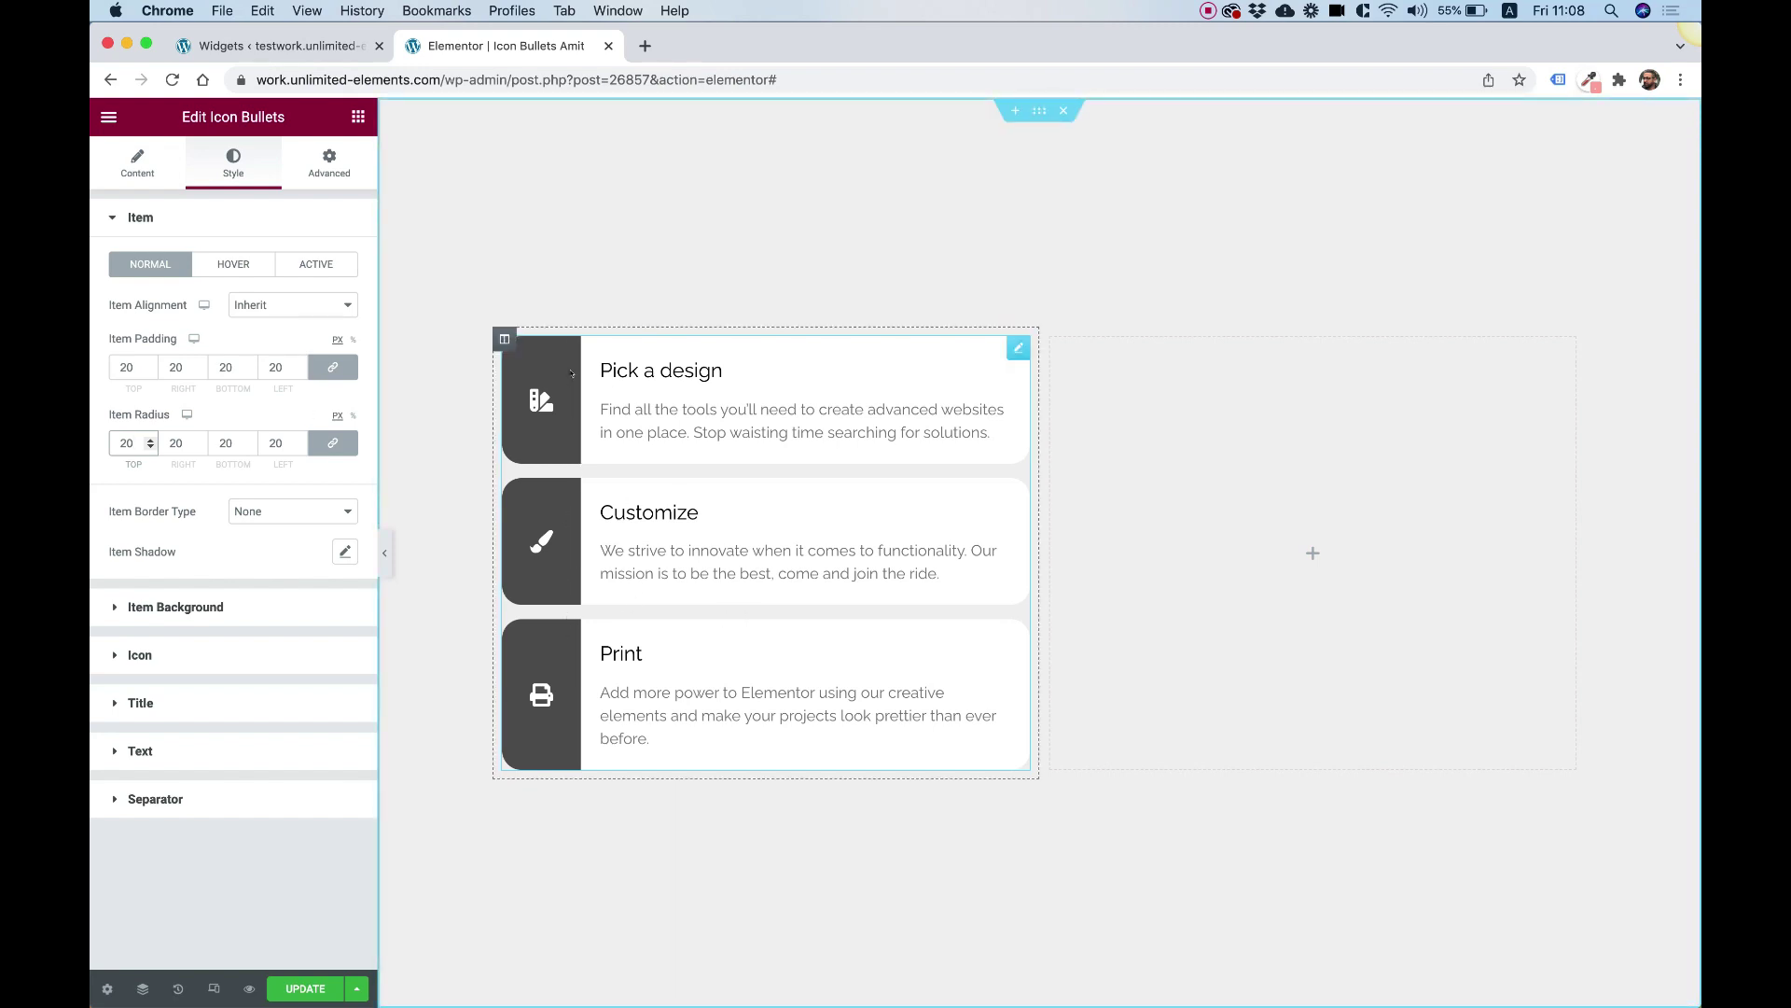
# Add an Image widget to the empty column beside the Icon Bullets
pyautogui.click(358, 117)
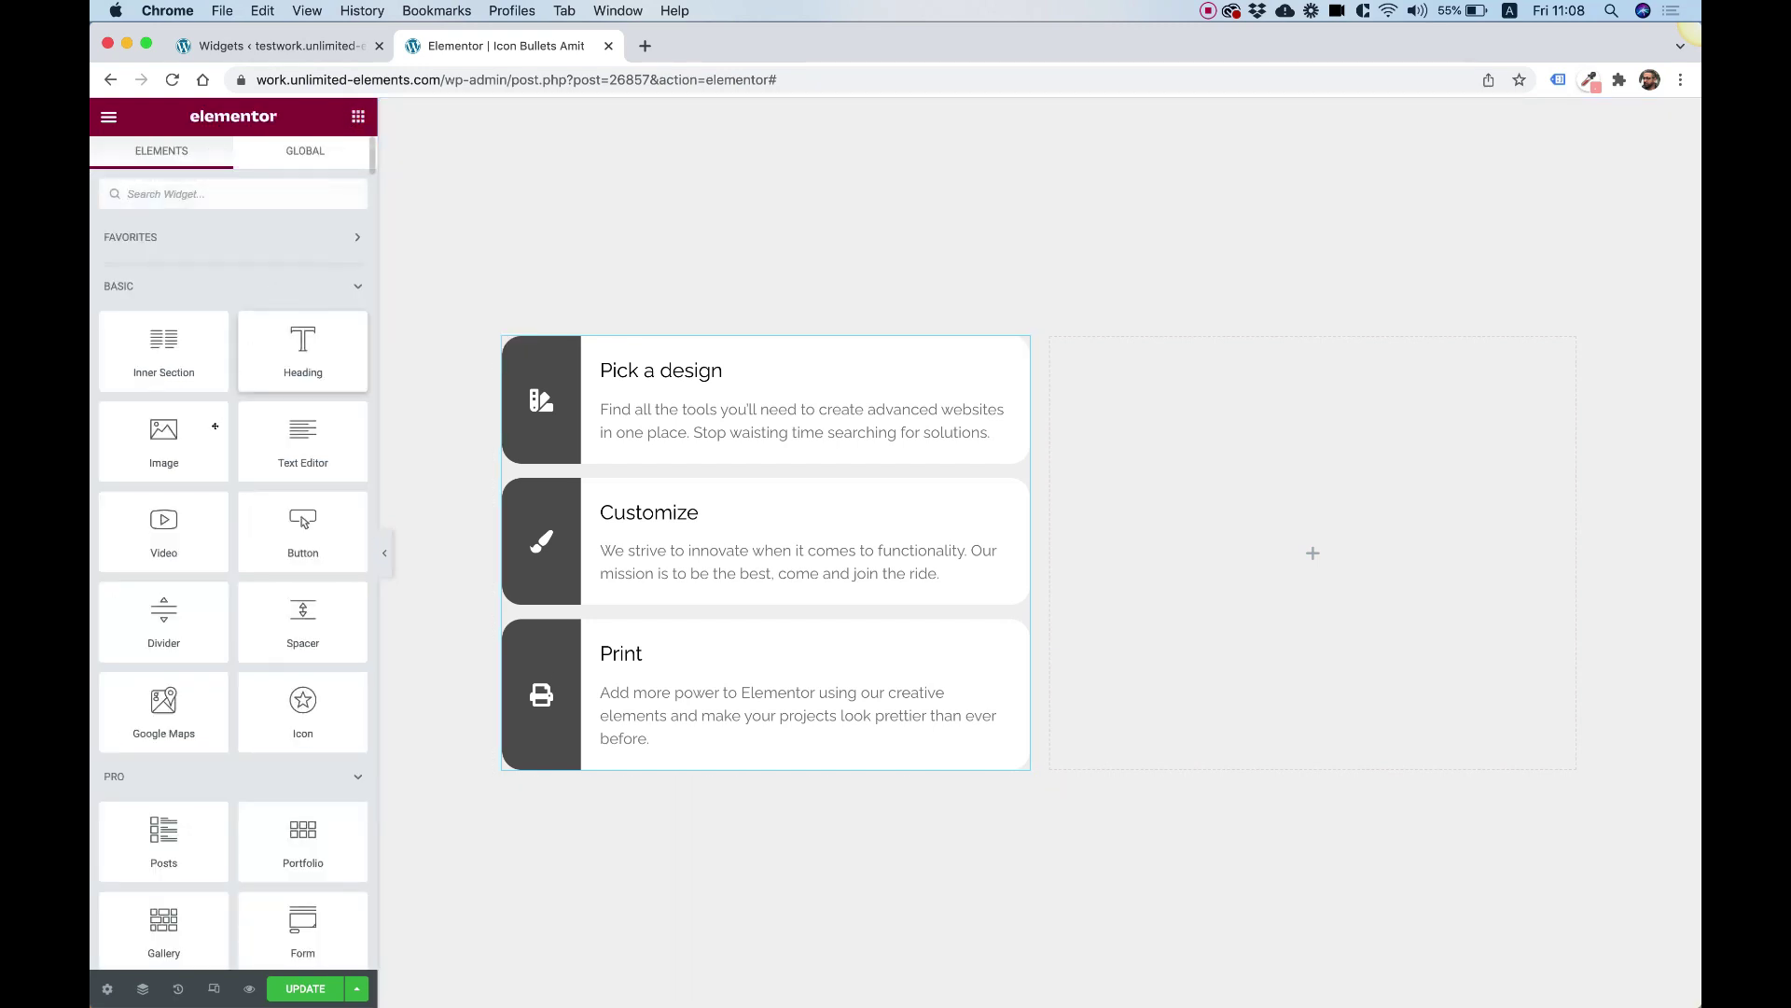
pyautogui.moveTo(212, 449); pyautogui.dragTo(1110, 519)
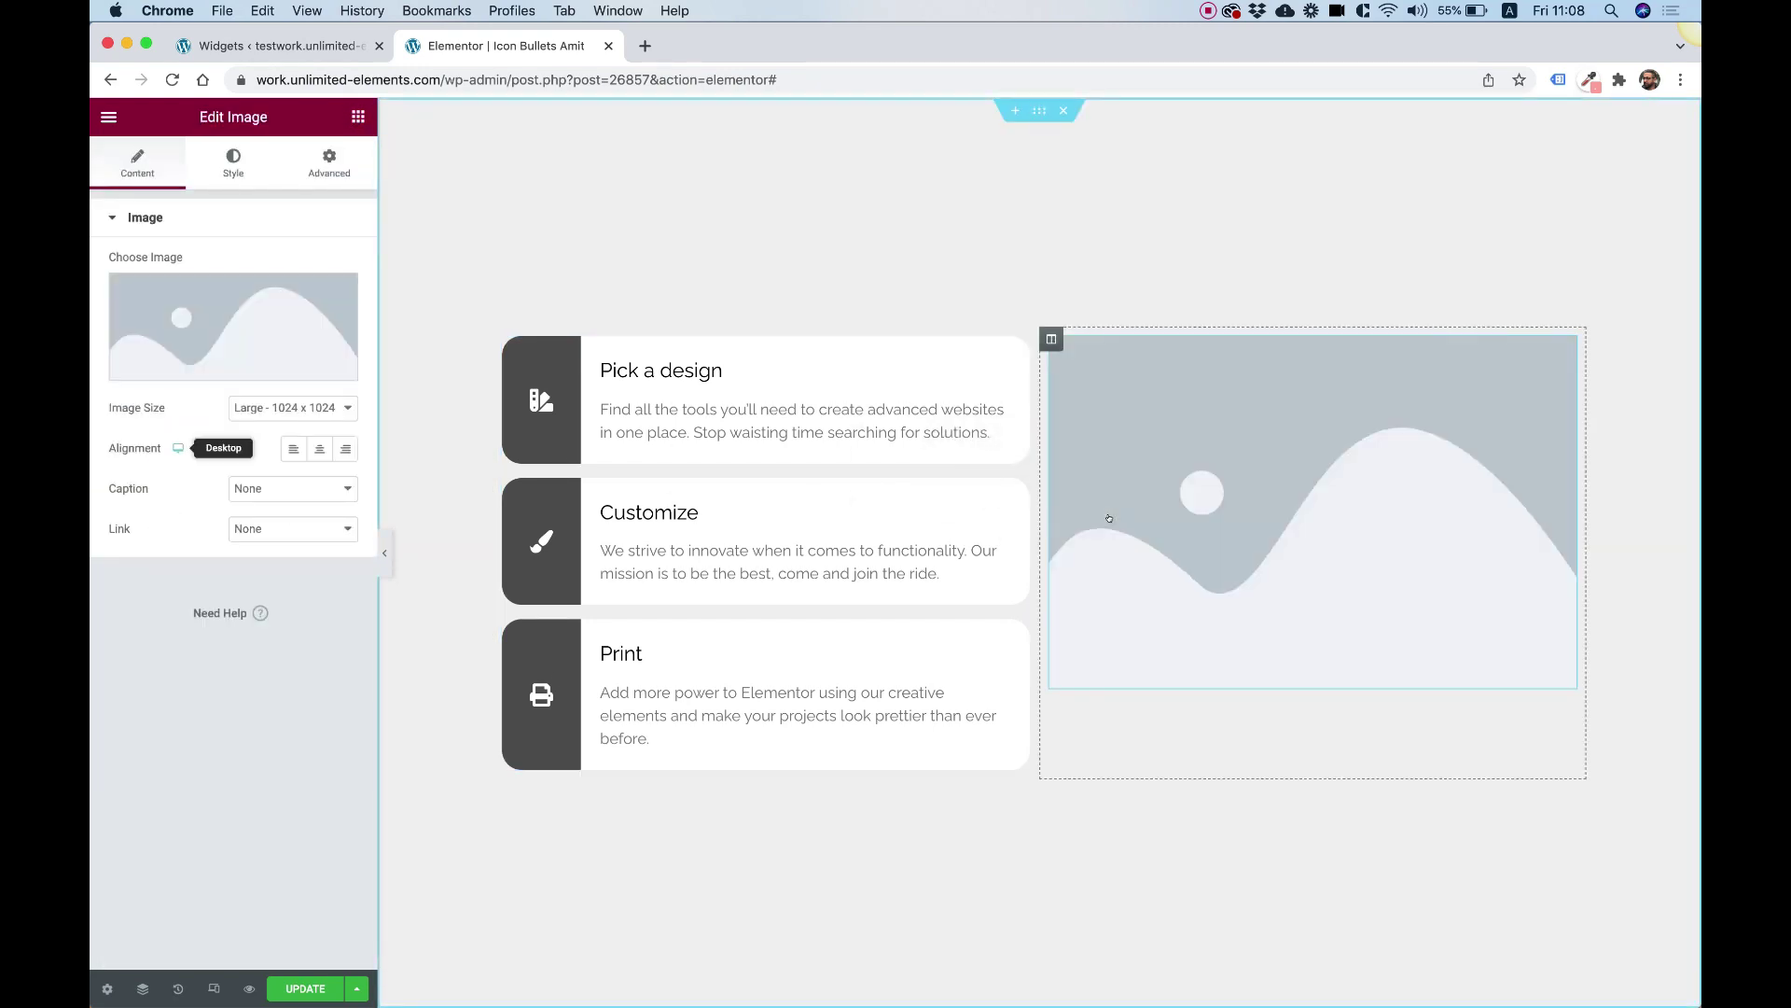
# Upload 1-pick a design.png, 2-customize.png and 3-print.png from the Desktop and insert the illustration of the woman beside the large printer
pyautogui.click(201, 321)
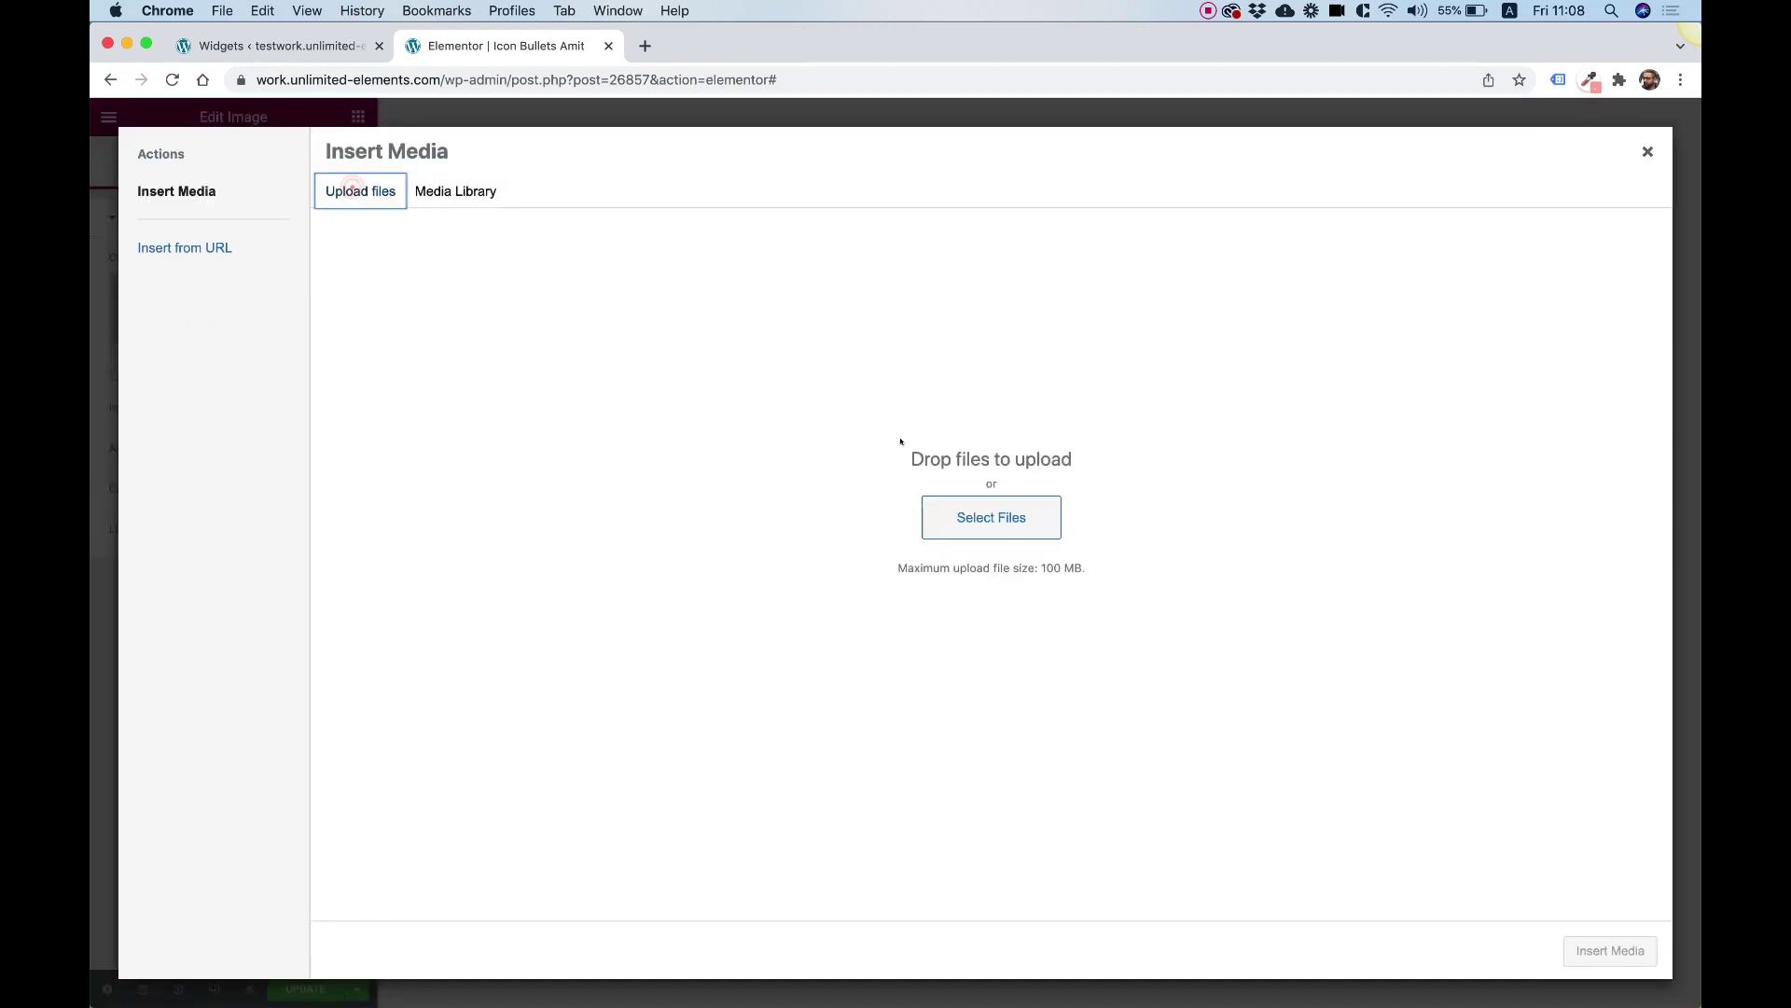
pyautogui.click(980, 508)
pyautogui.press('super+a')
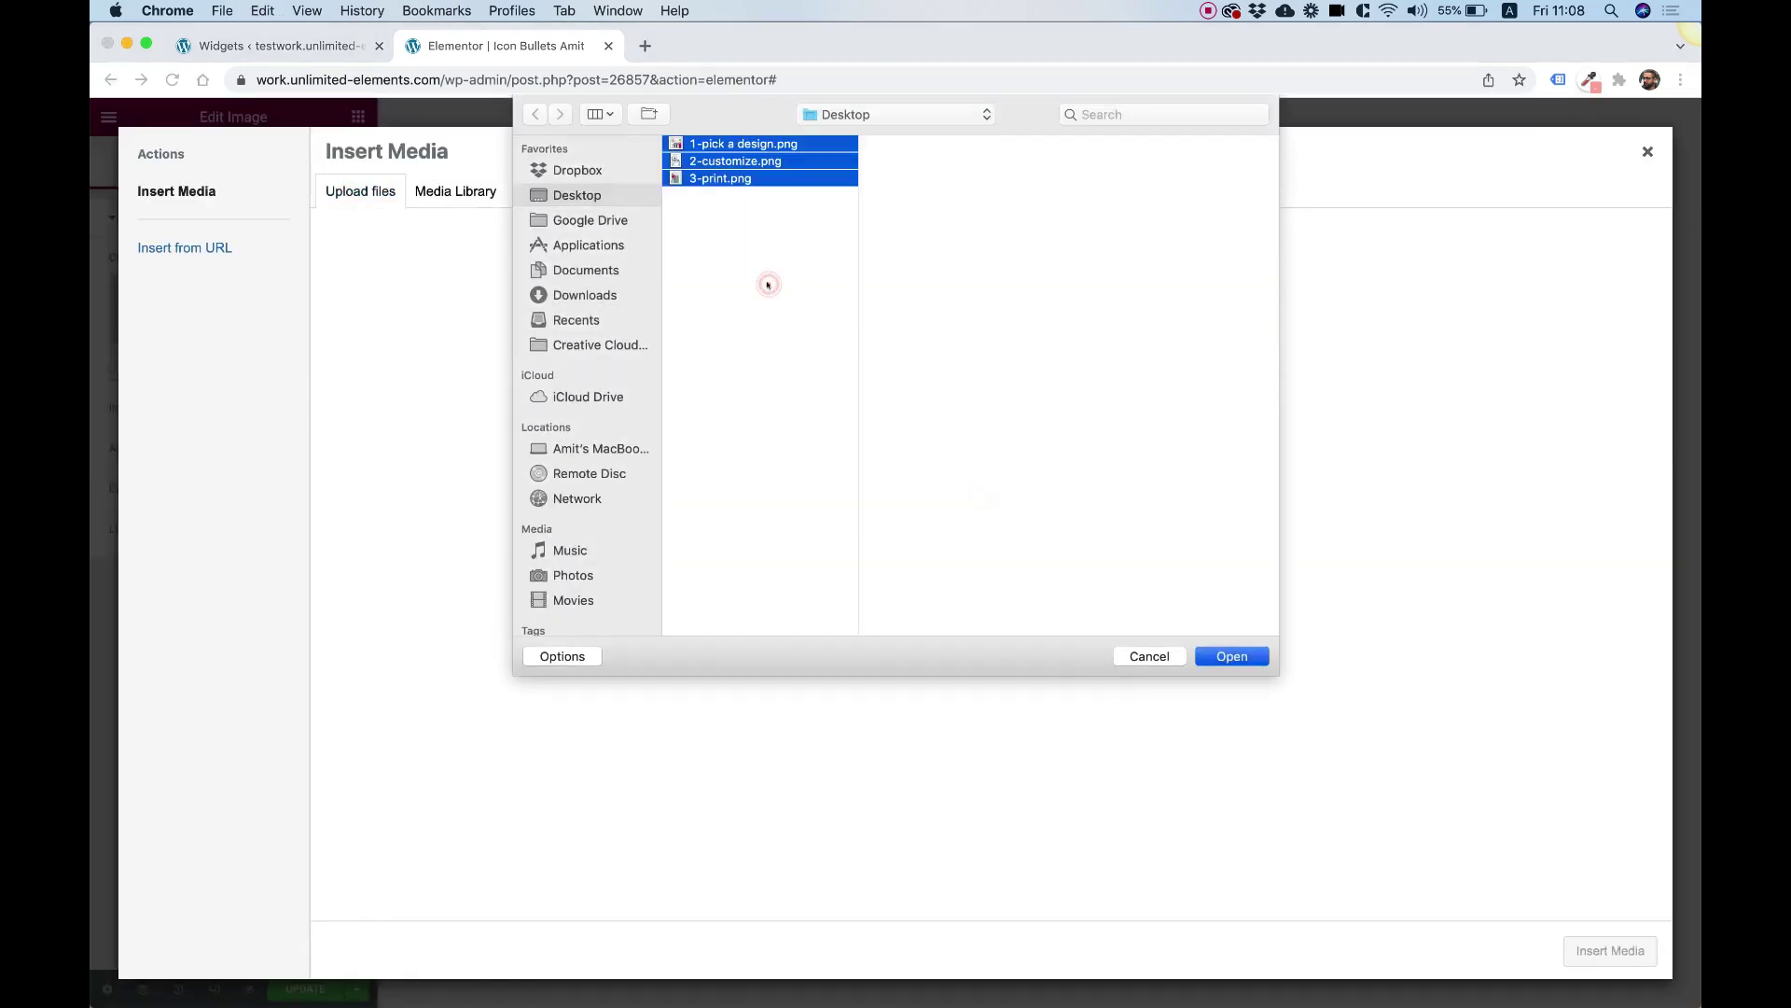
pyautogui.press('Return')
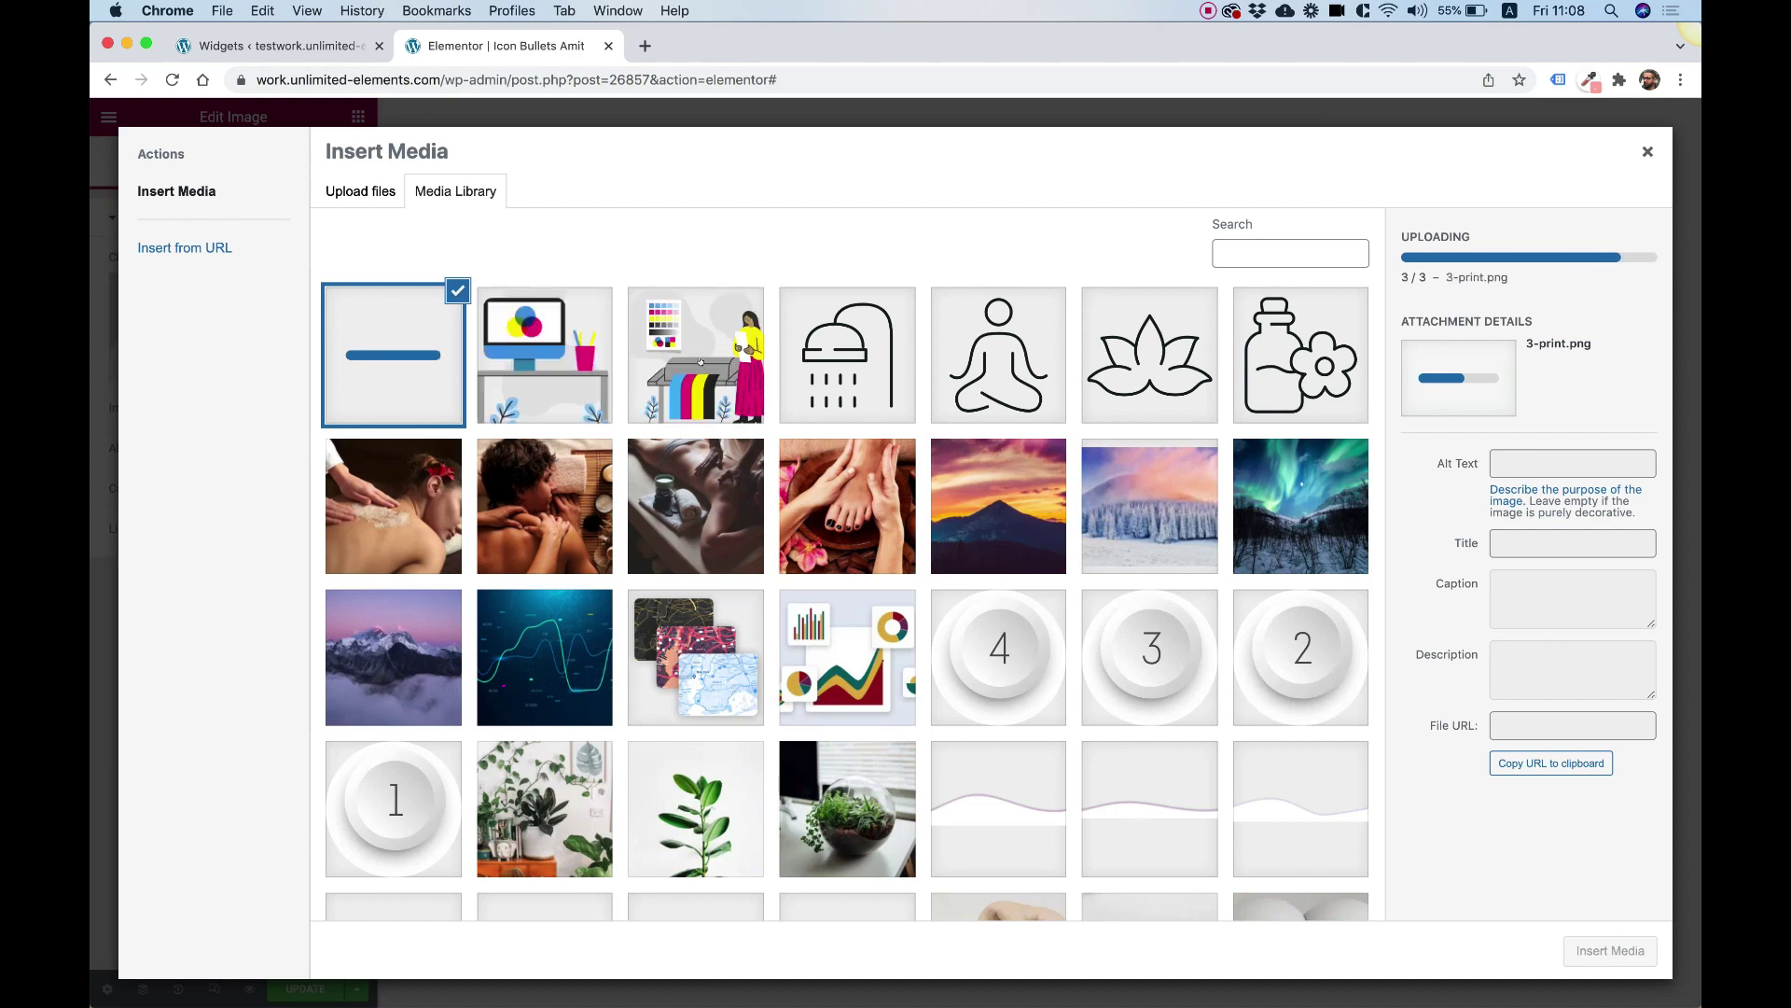
pyautogui.click(1610, 950)
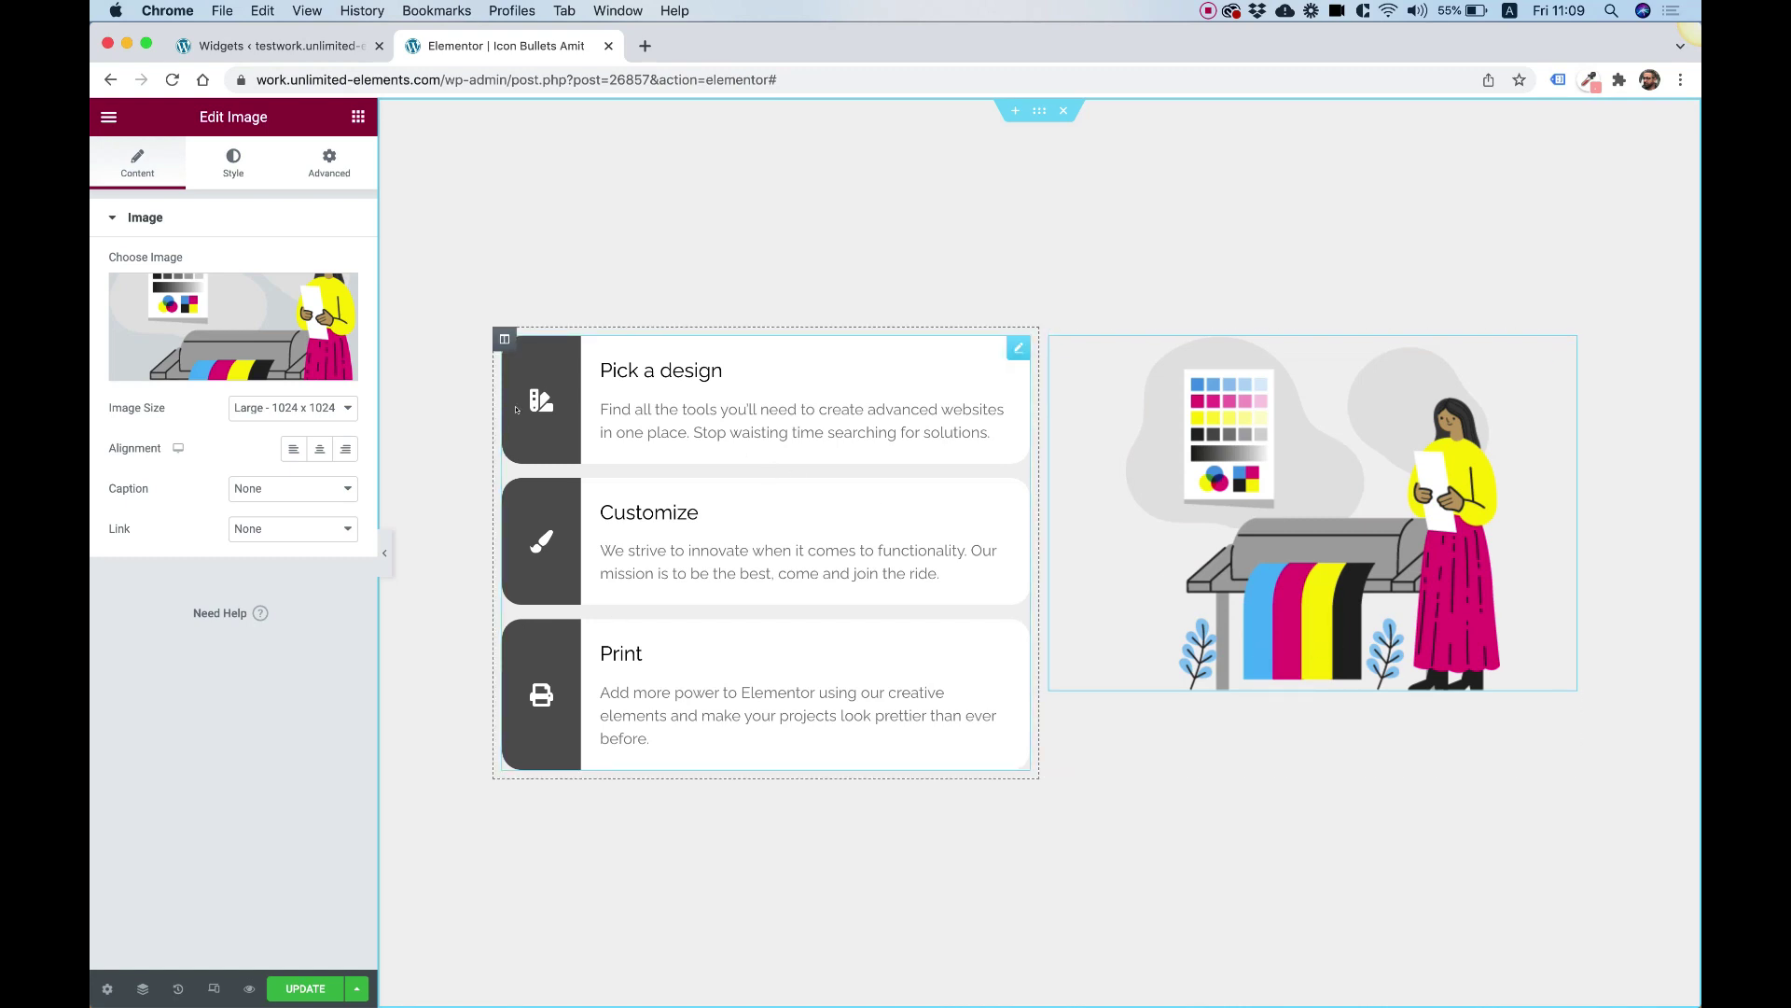
# Enable Override Colors for the "Pick a design" item of the Icon Bullets widget
pyautogui.click(833, 494)
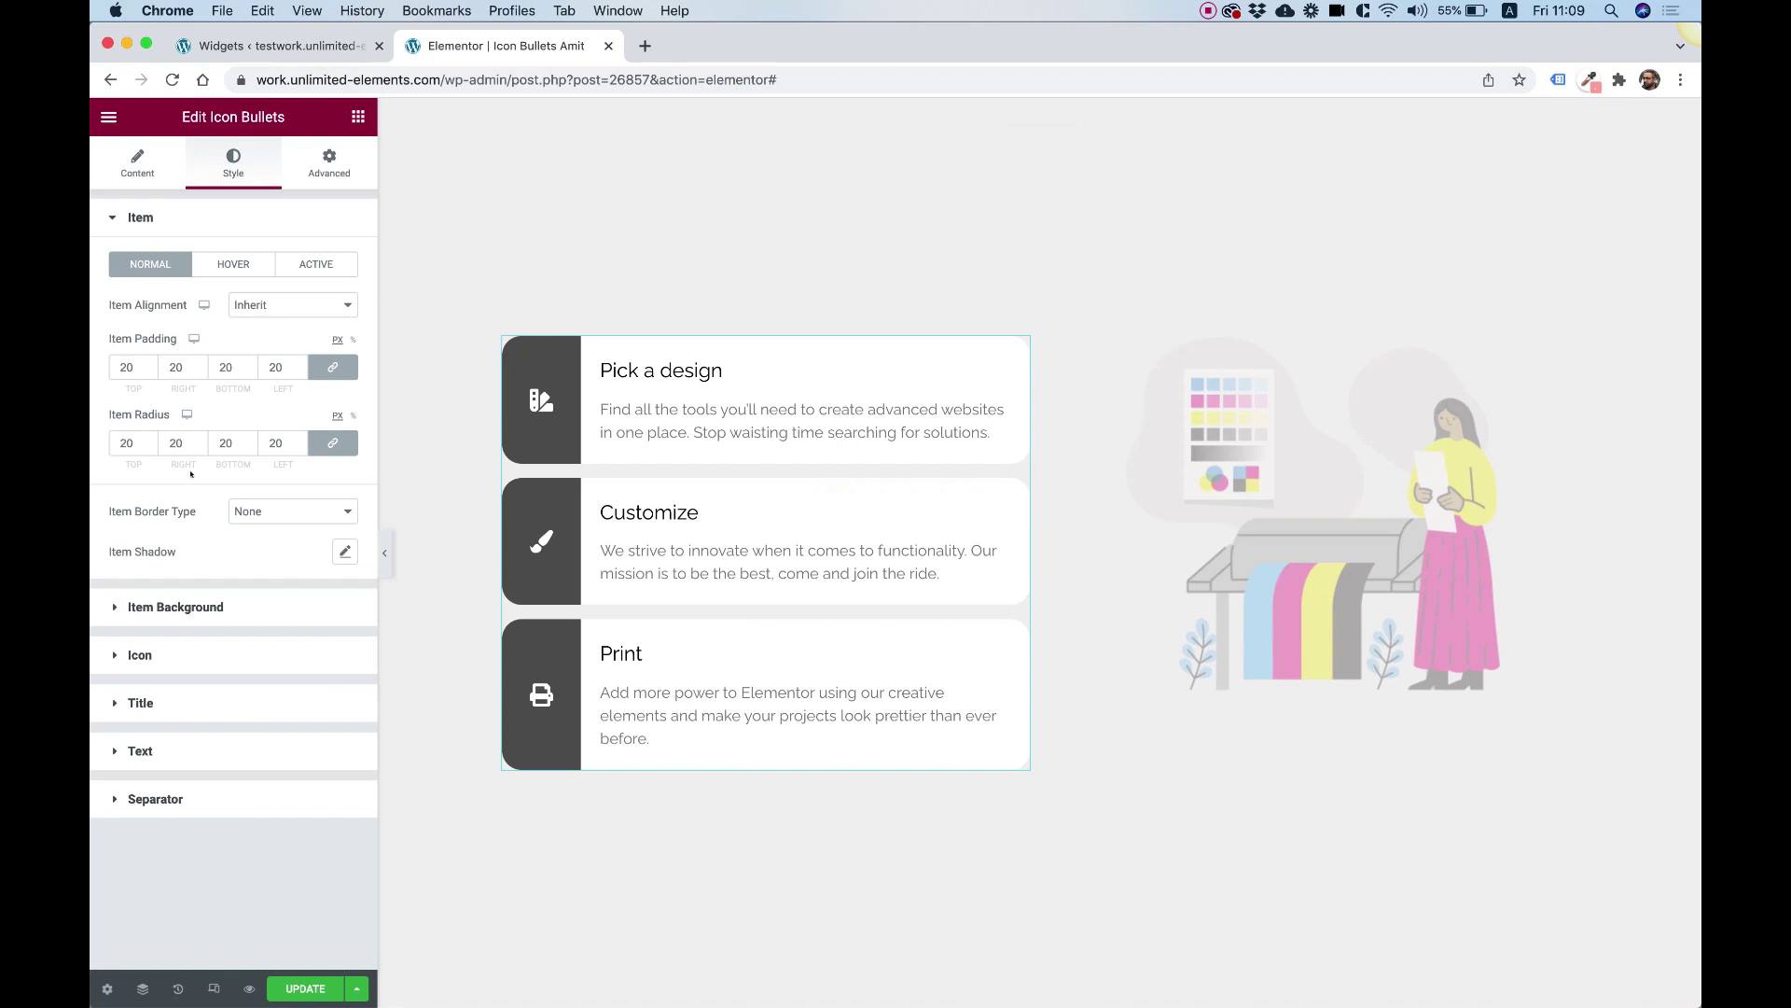
pyautogui.click(137, 164)
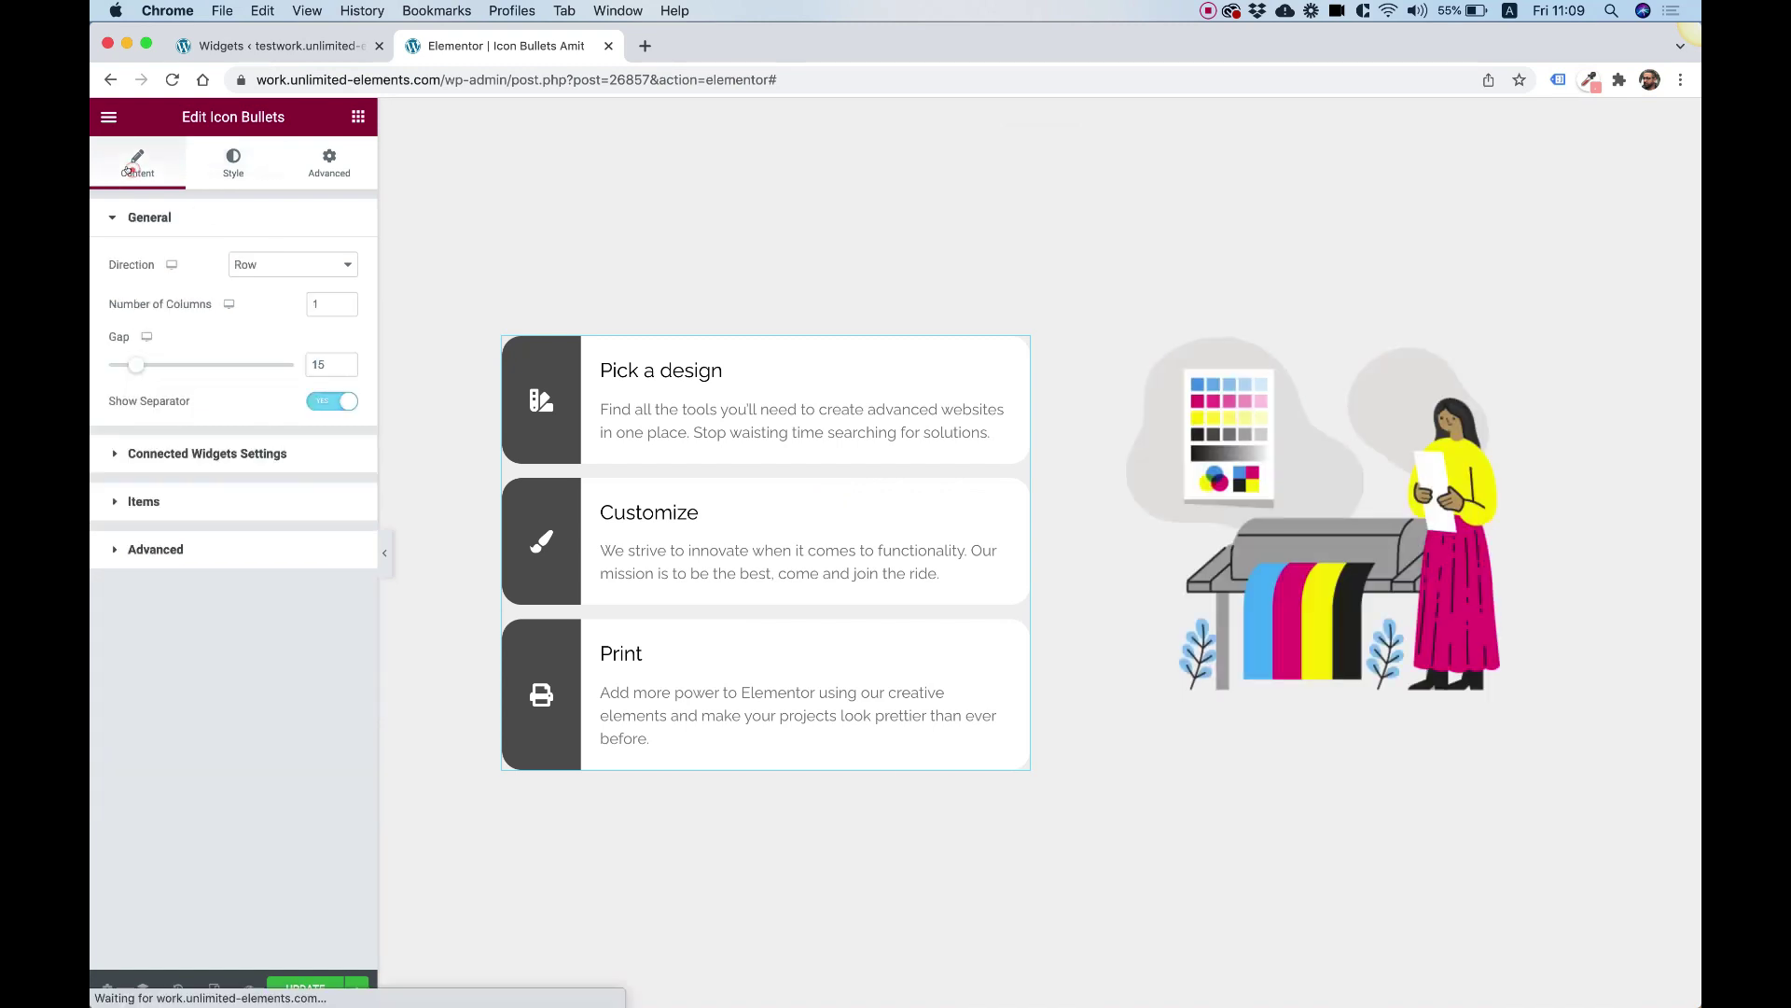
pyautogui.click(163, 506)
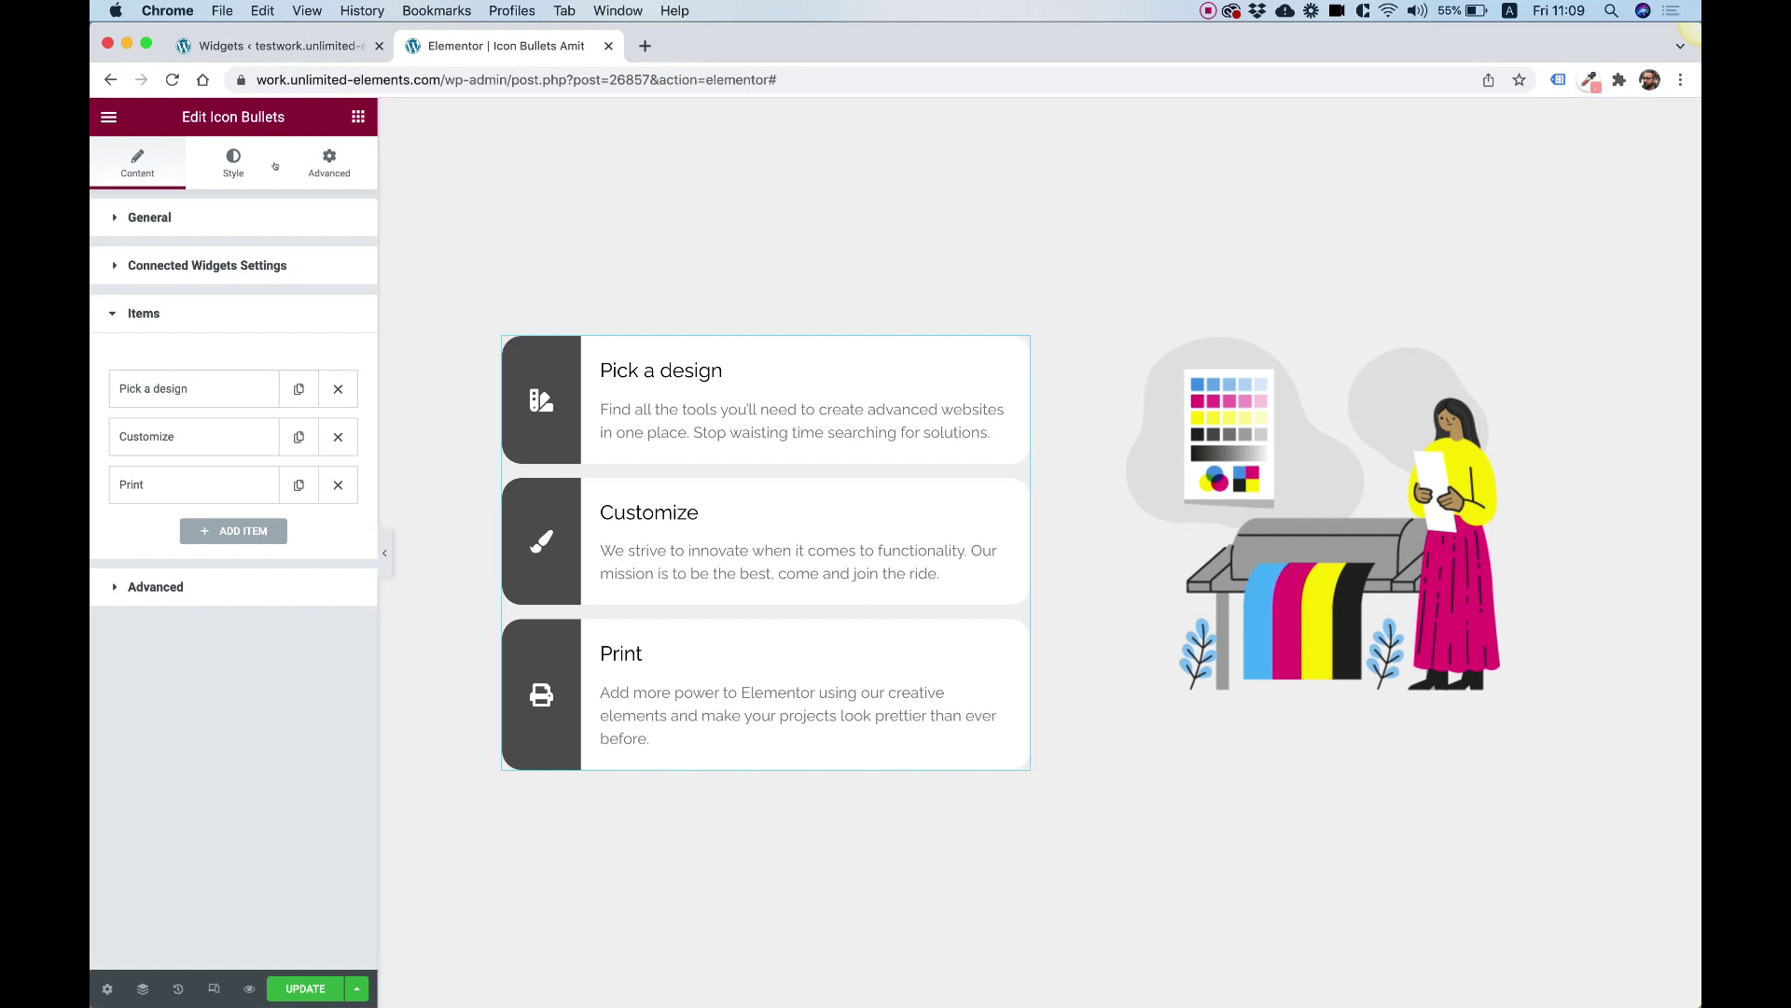
pyautogui.click(216, 393)
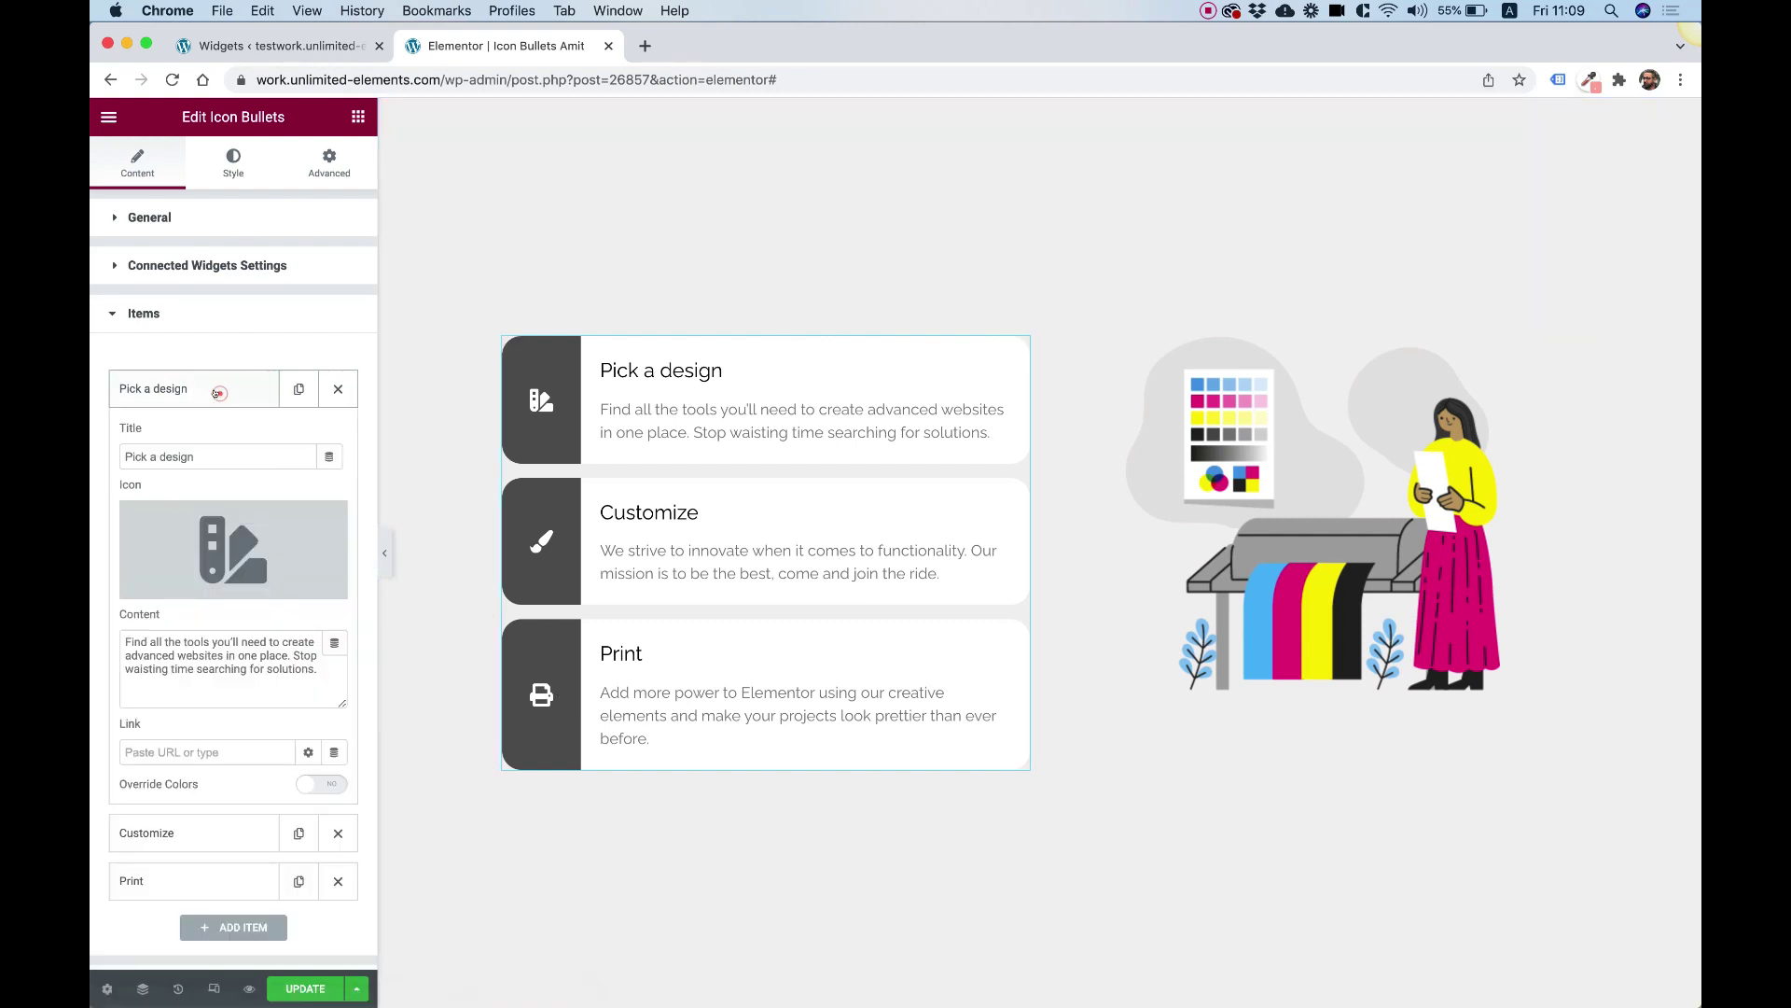
pyautogui.click(327, 786)
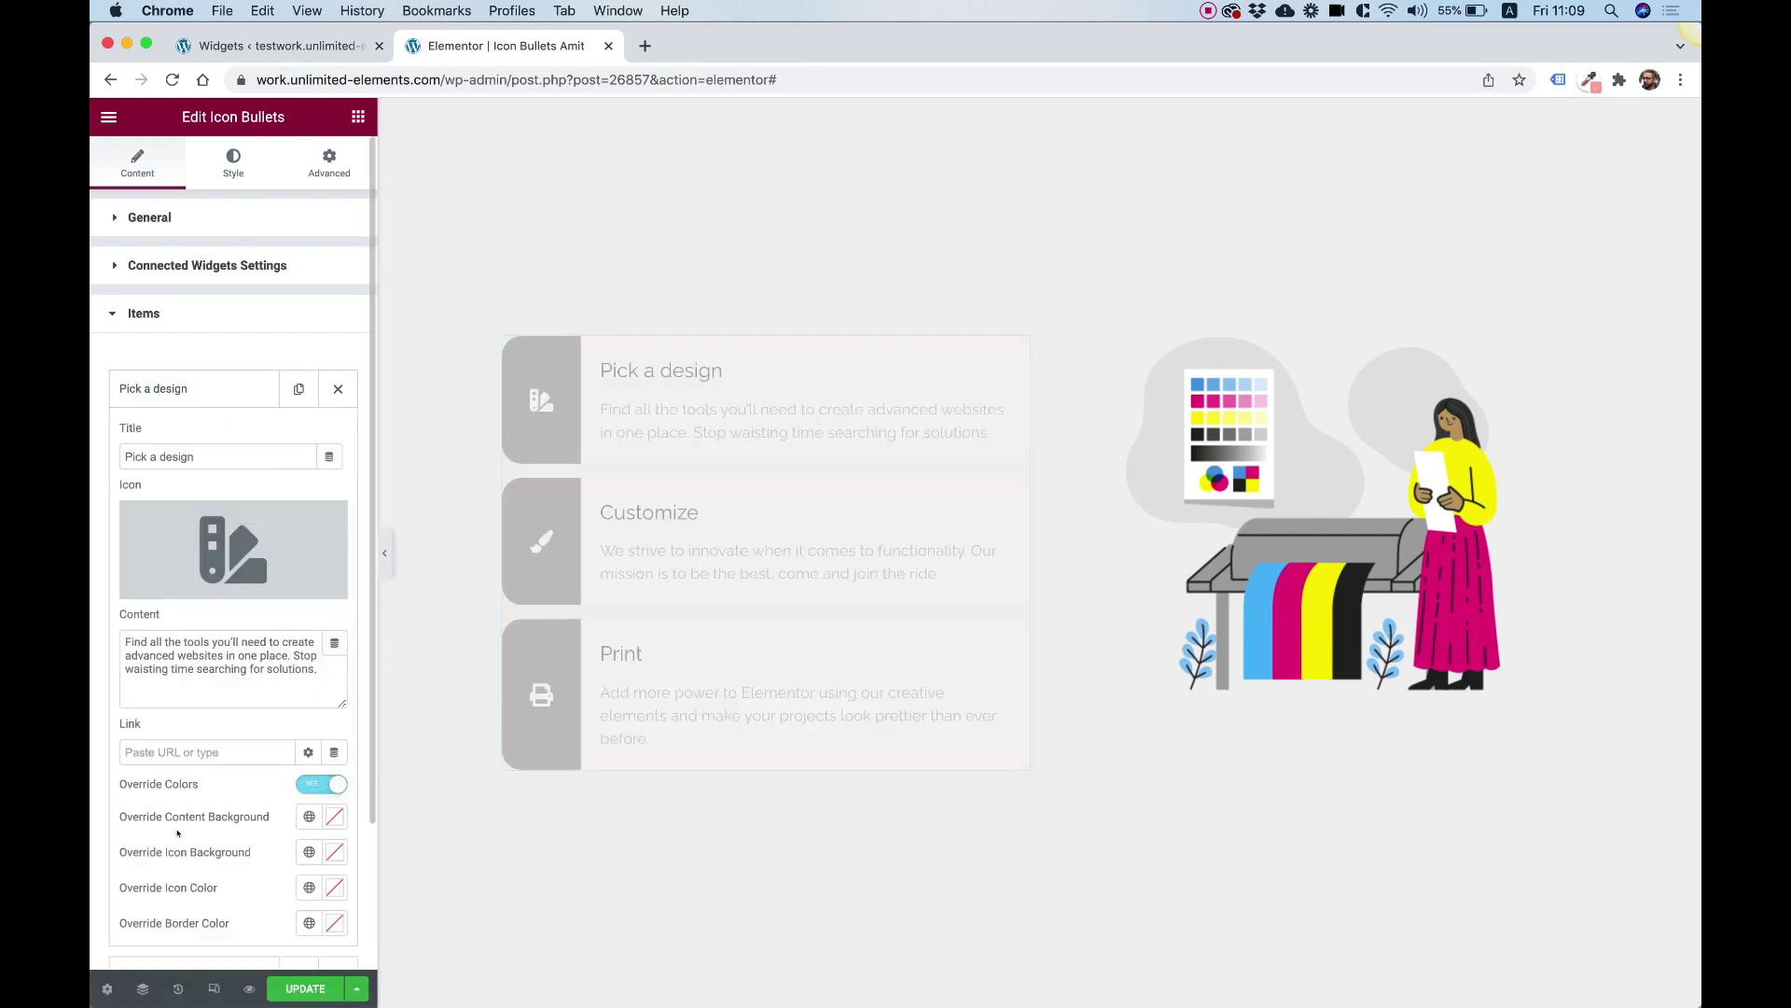
# Override the "Pick a design" item's icon background with the blue #4EACE8 sampled from the printer illustration
pyautogui.scroll(-2, 259, 778)
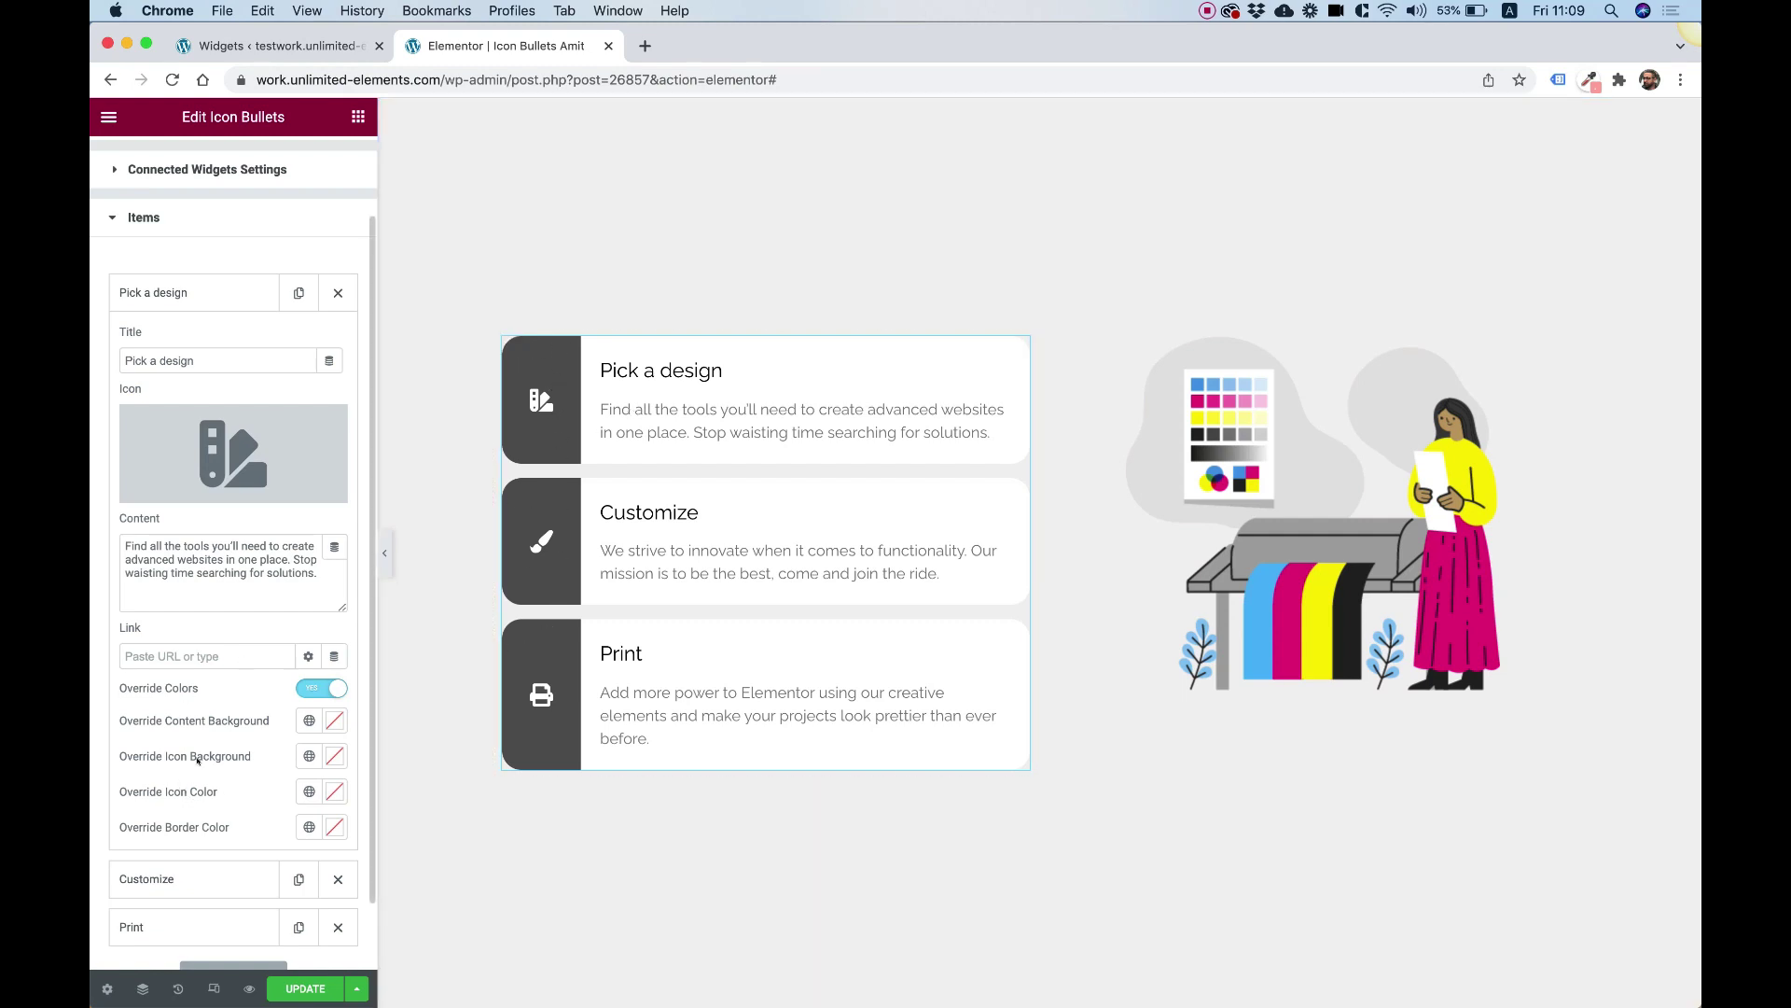
pyautogui.click(333, 756)
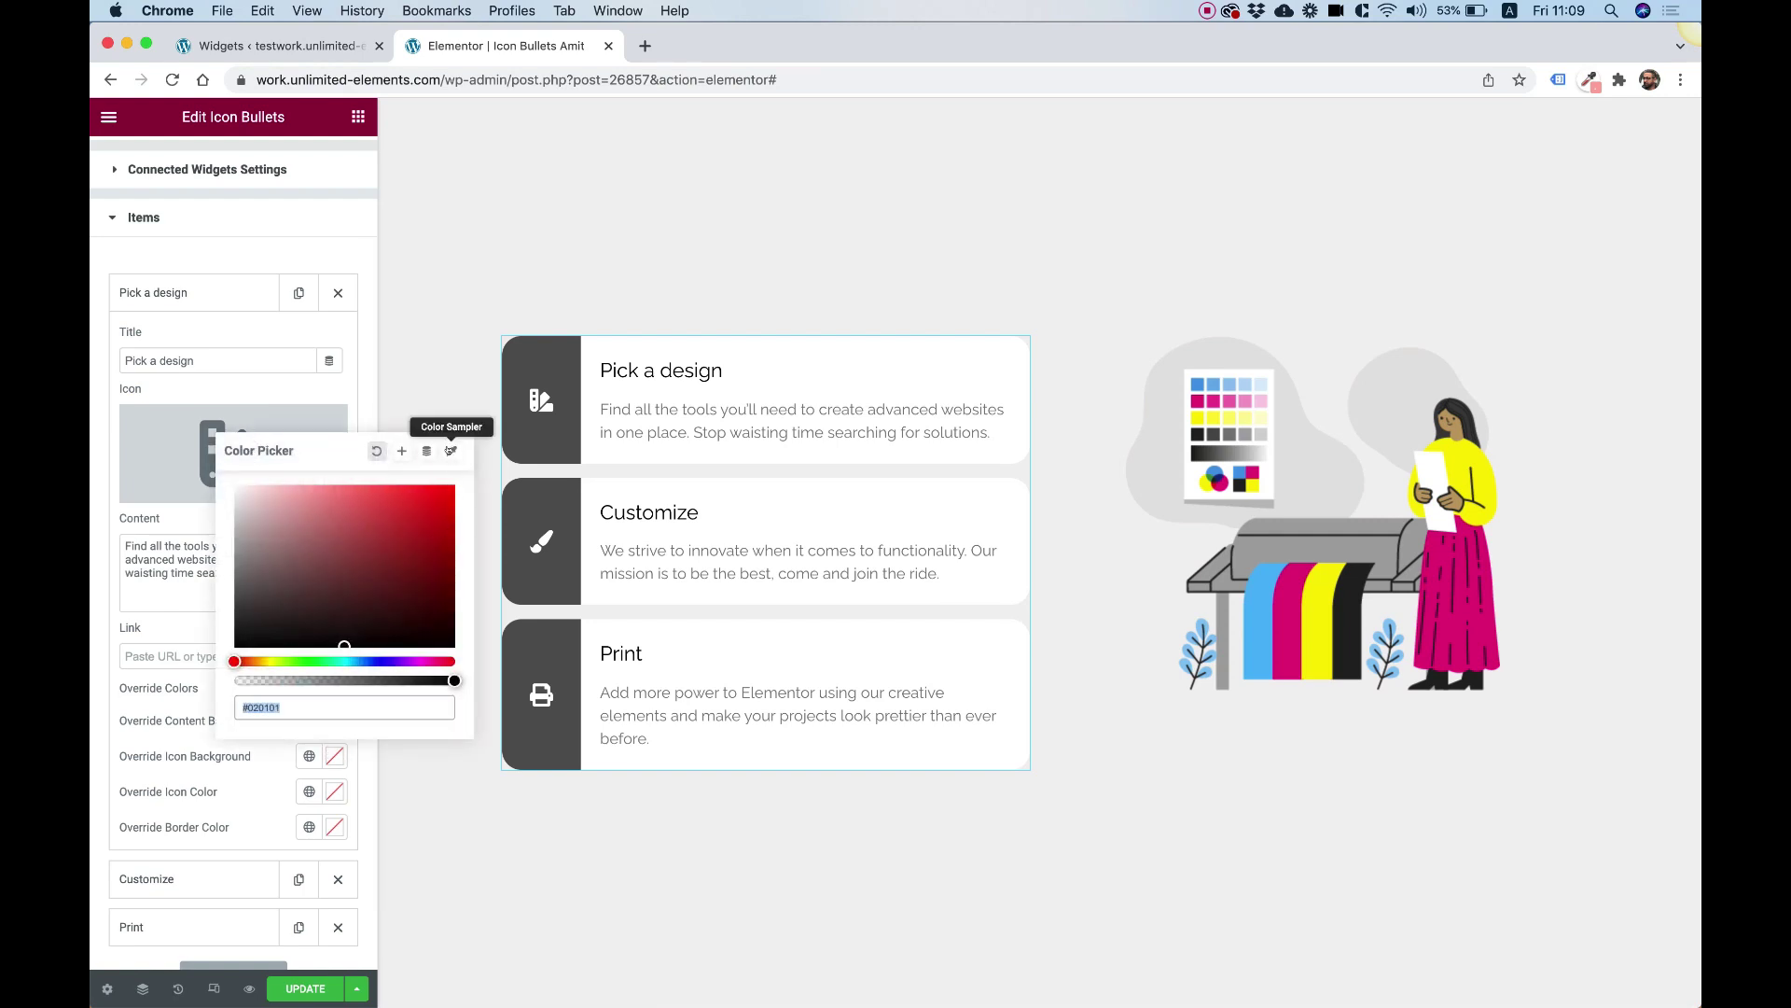
pyautogui.click(450, 450)
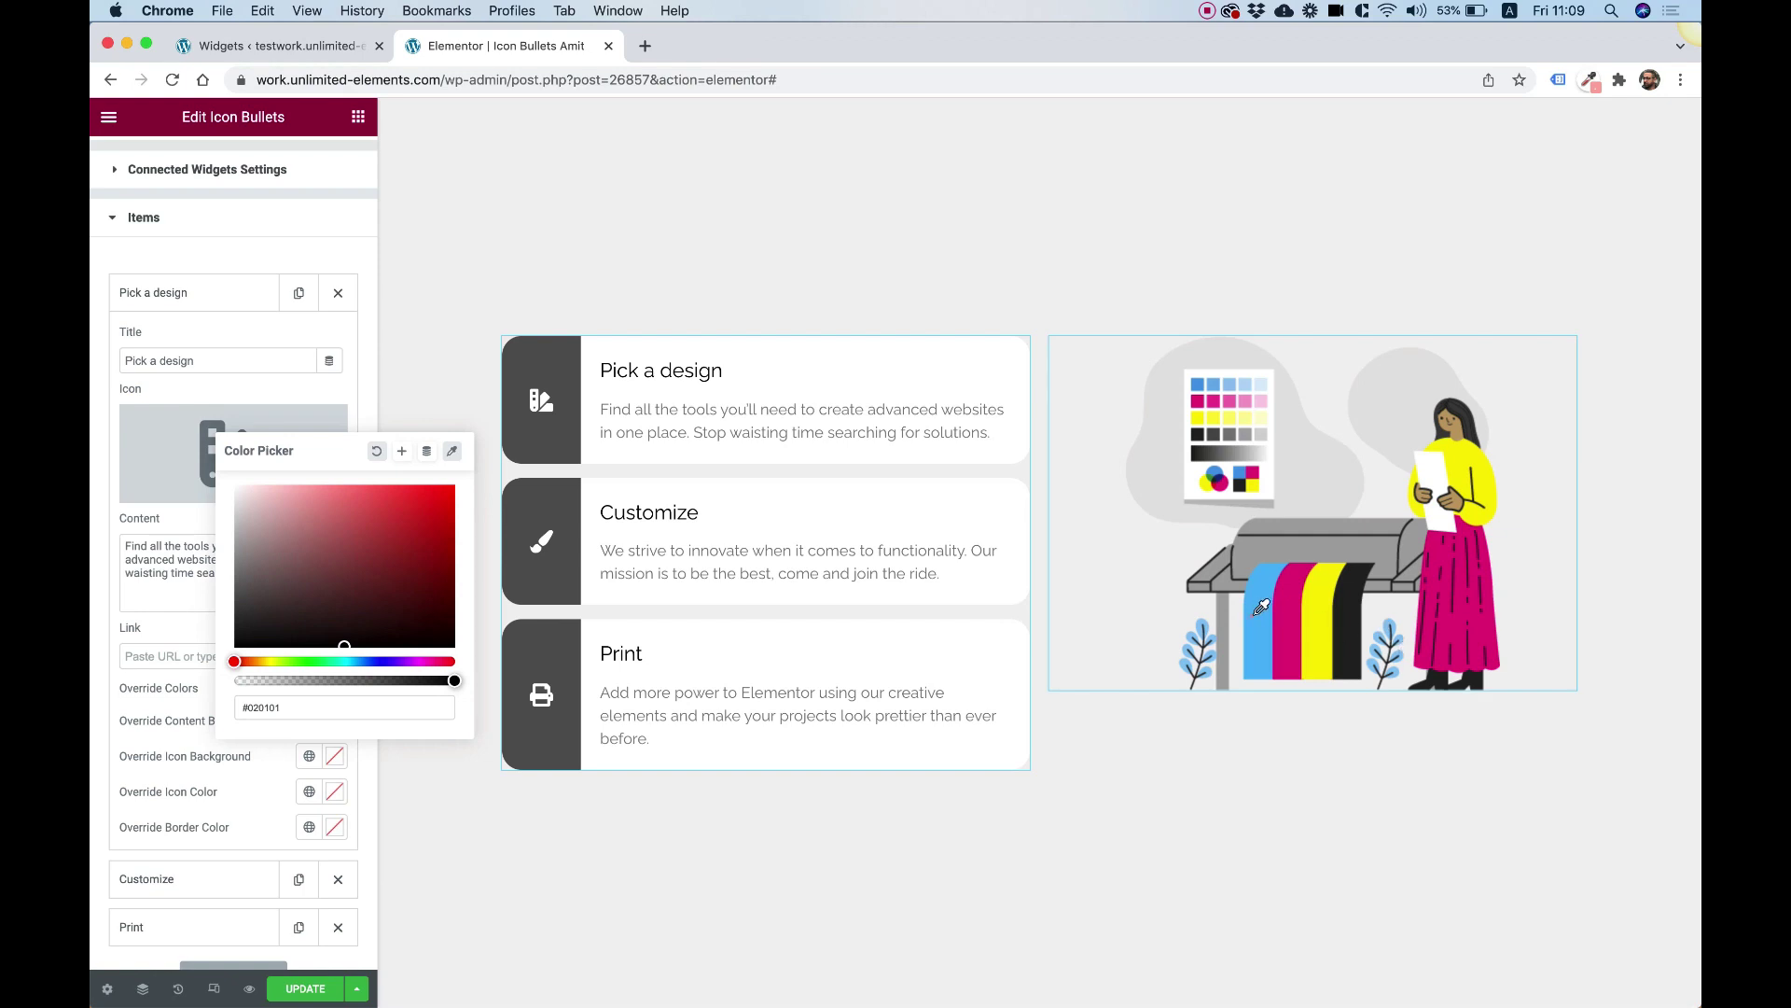
pyautogui.moveTo(1260, 607)
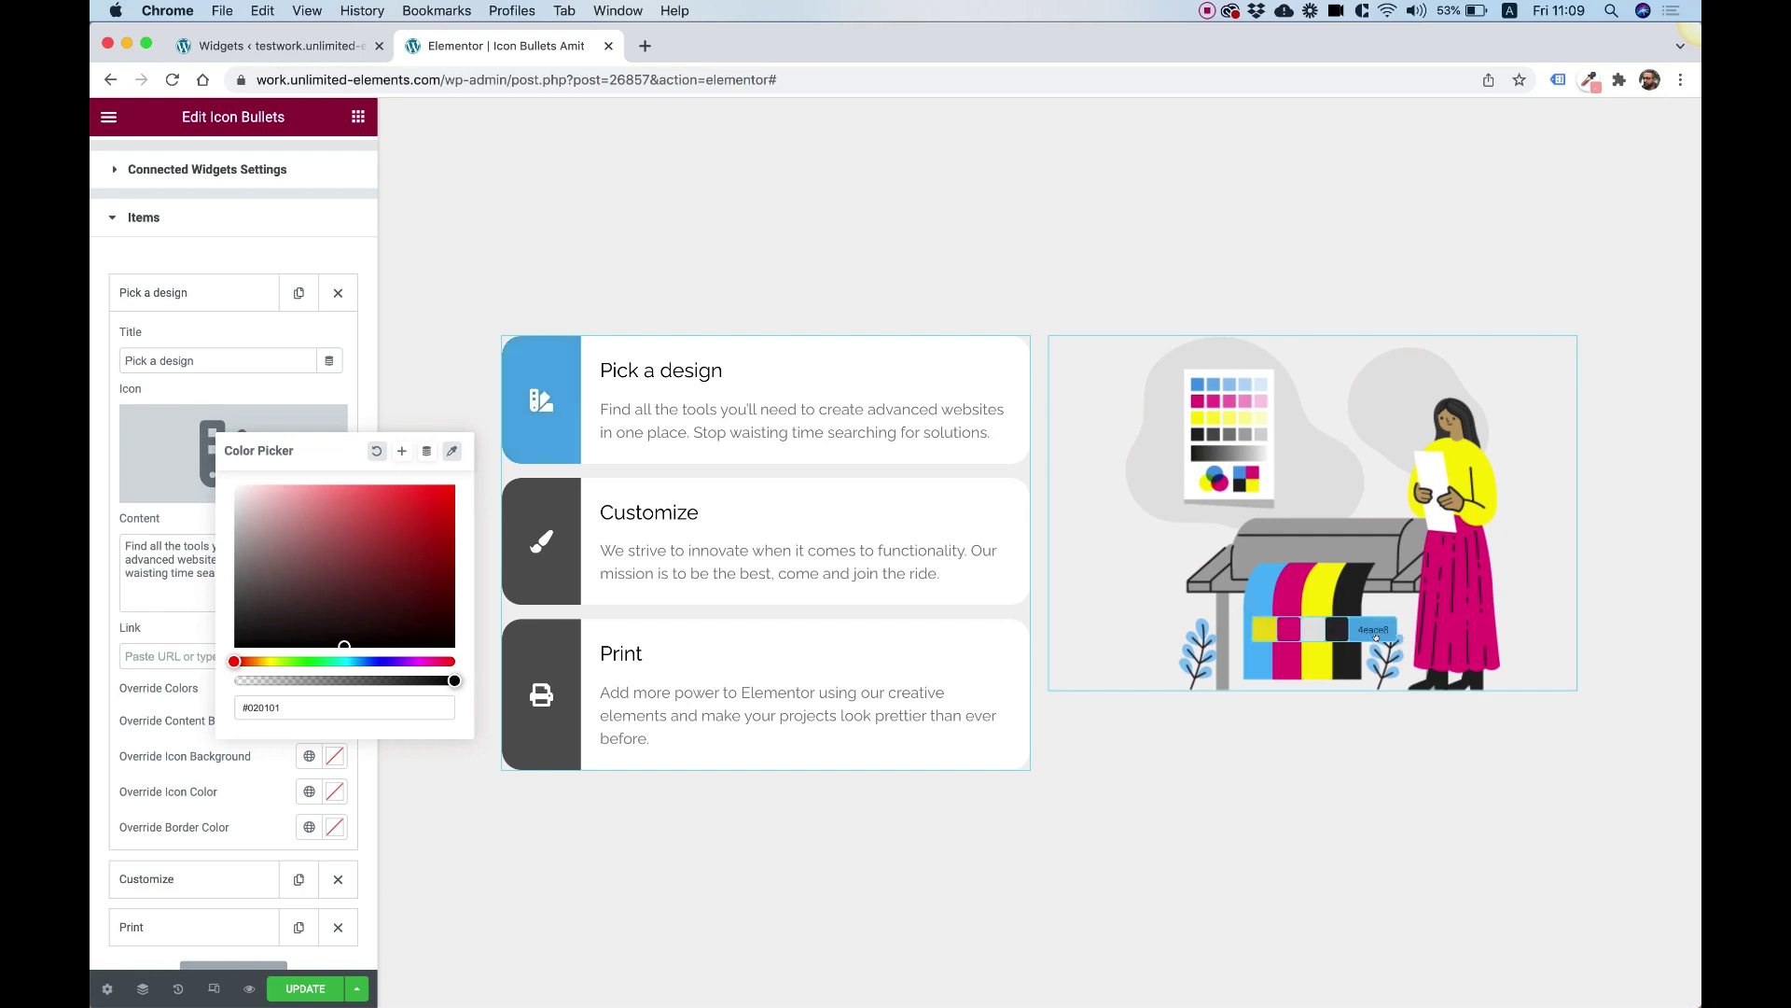
pyautogui.click(1375, 636)
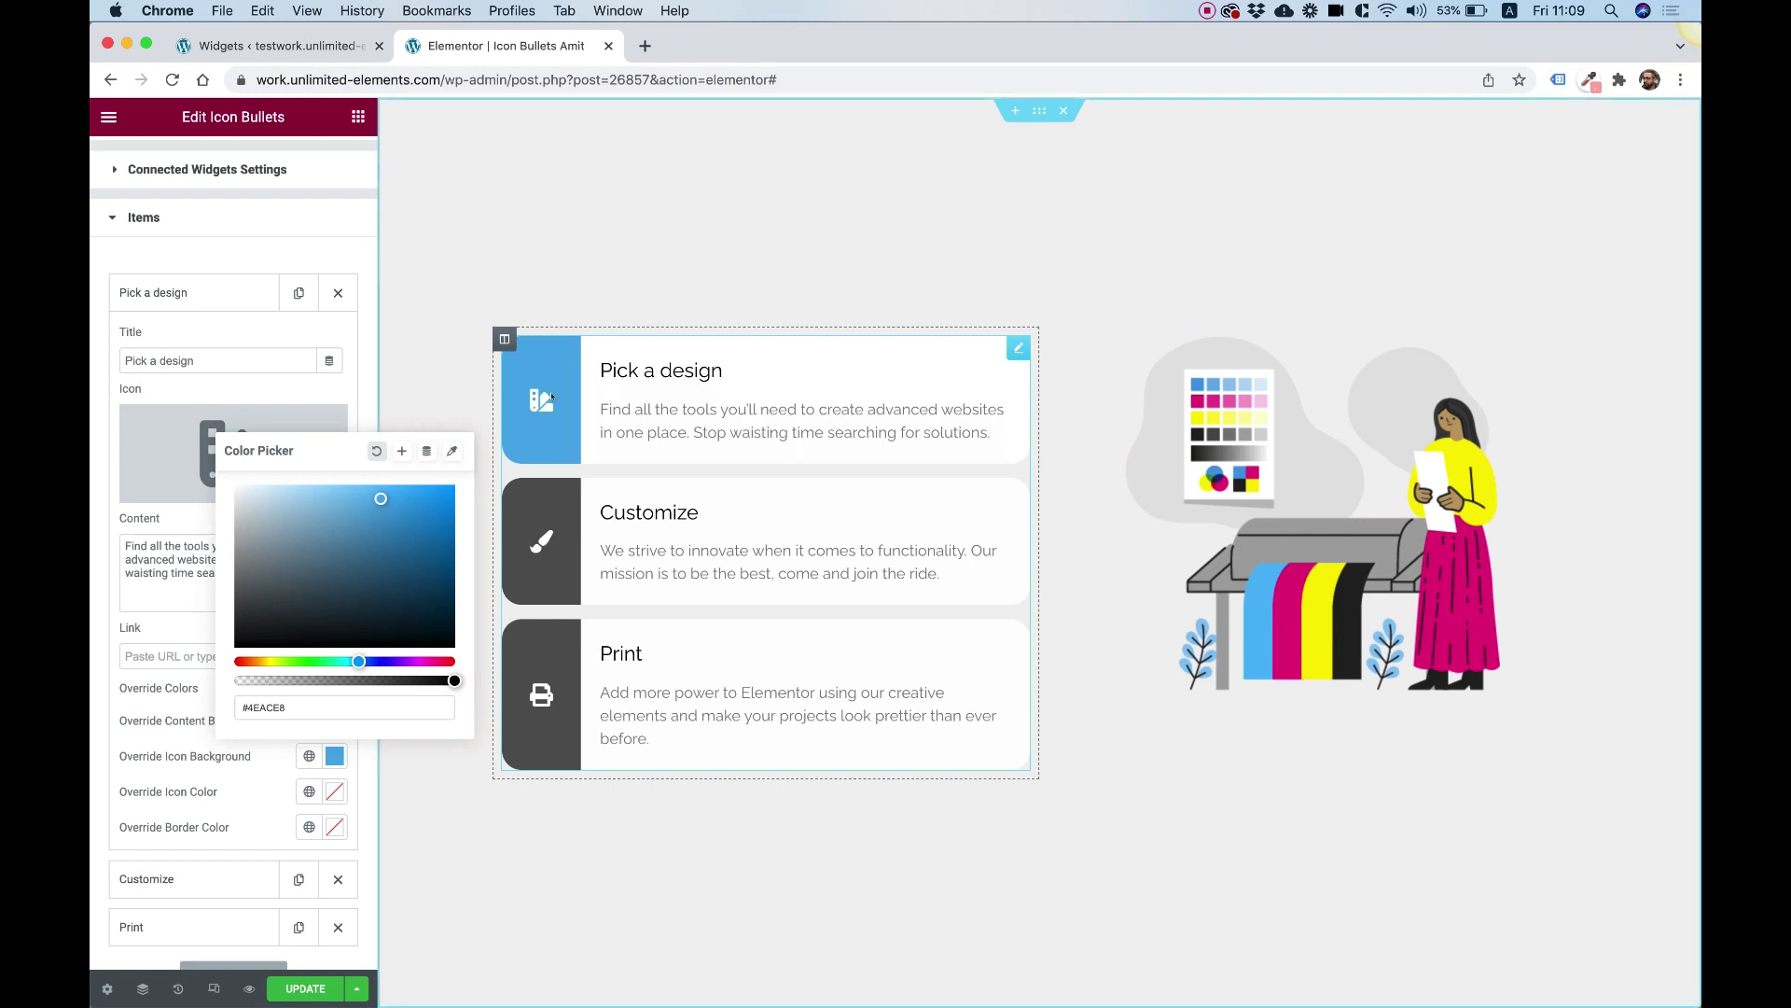
# Enable Override Colors for the "Customize" item of the Icon Bullets widget
pyautogui.click(168, 528)
pyautogui.click(163, 301)
pyautogui.click(191, 343)
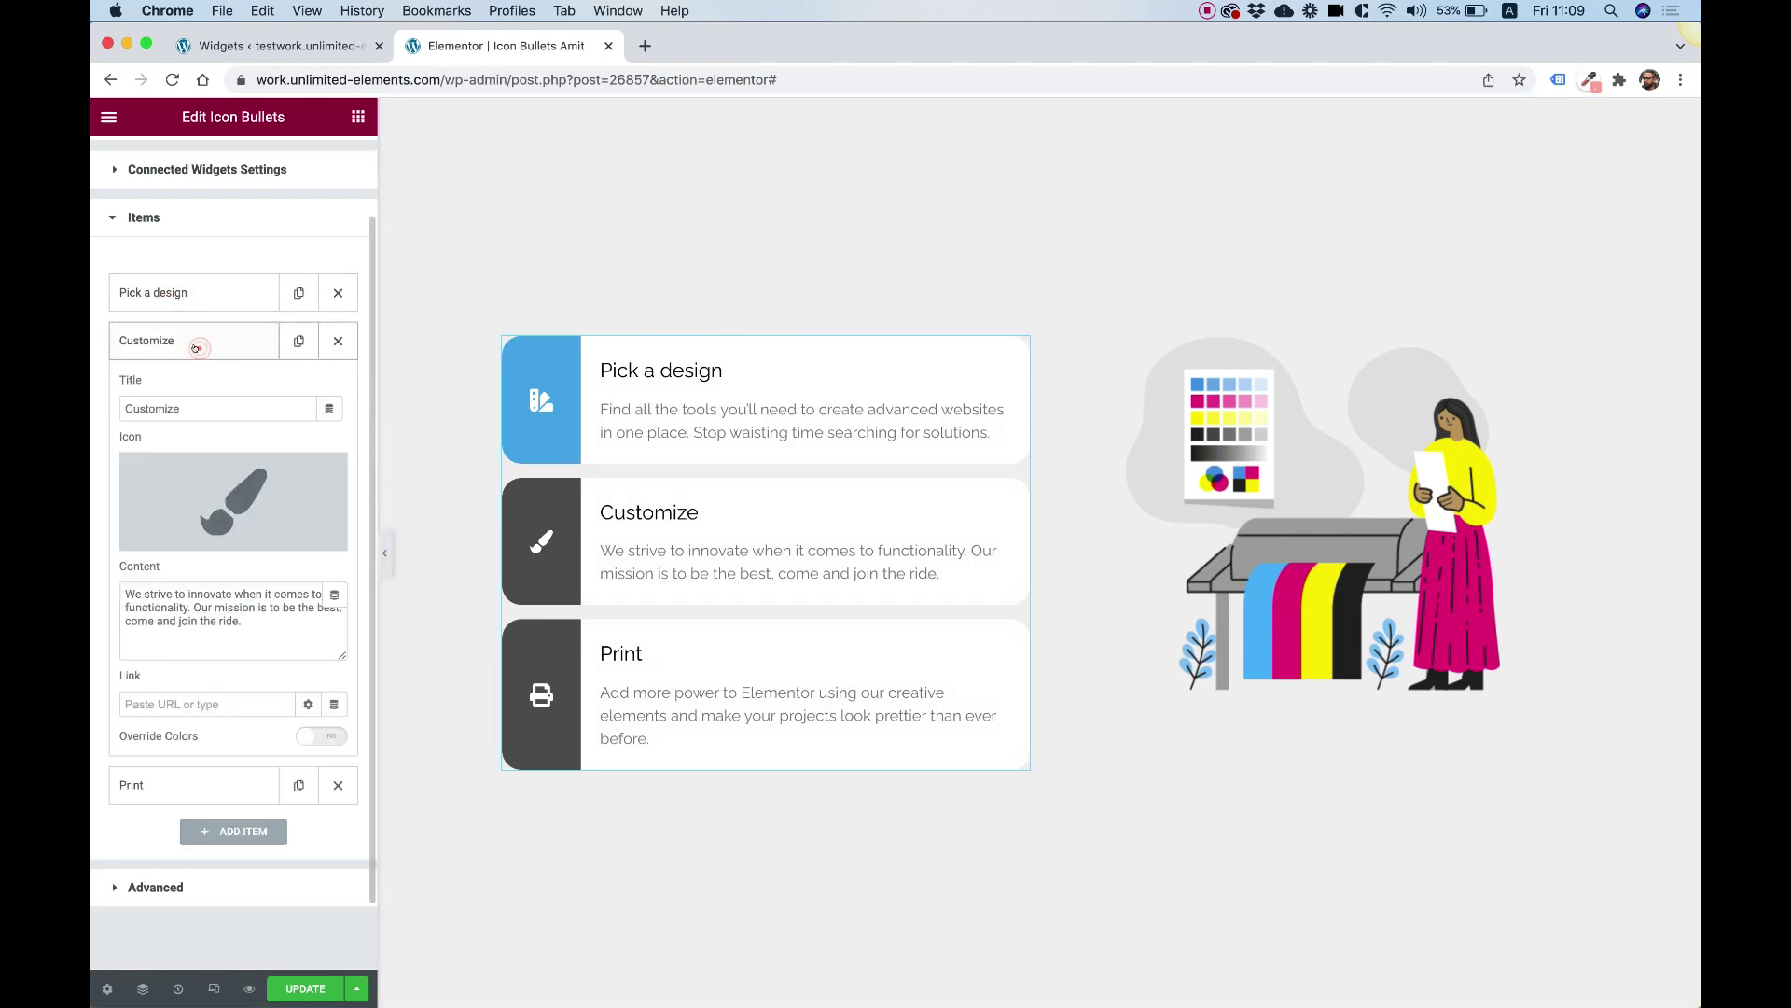
pyautogui.click(320, 737)
pyautogui.scroll(-2, 307, 732)
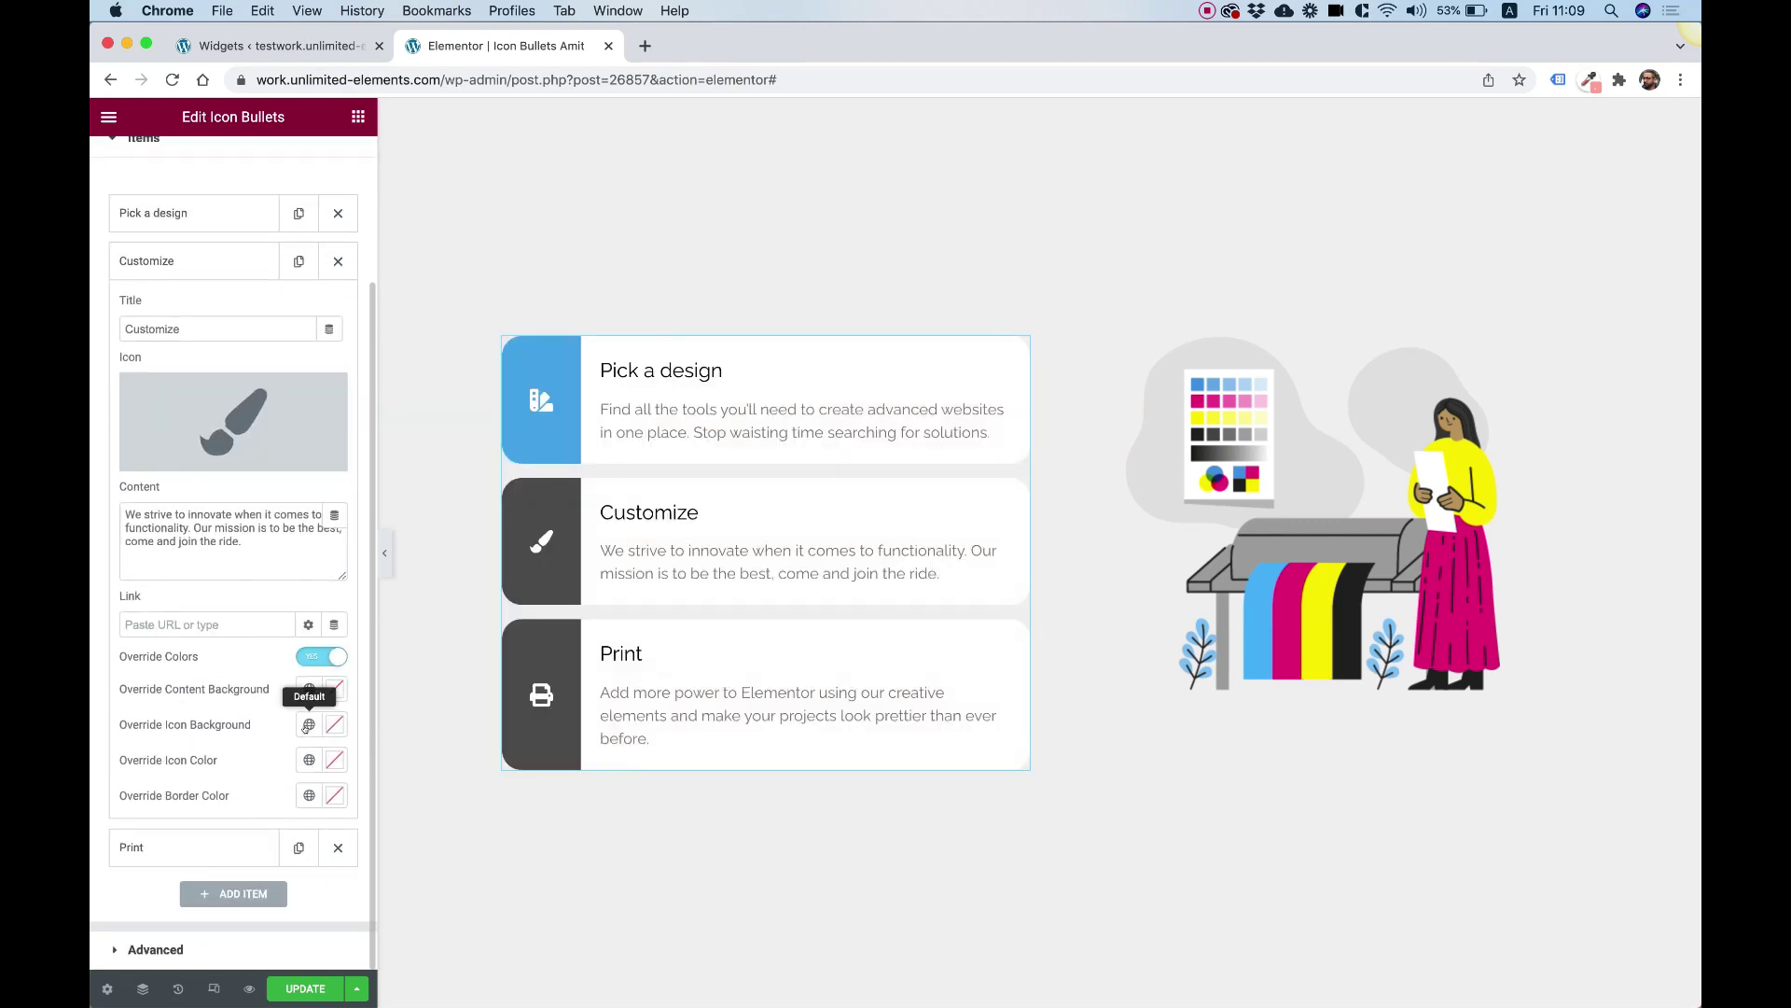
# Override the "Customize" item's icon background with the magenta #E1057A sampled from the printer illustration
pyautogui.click(308, 725)
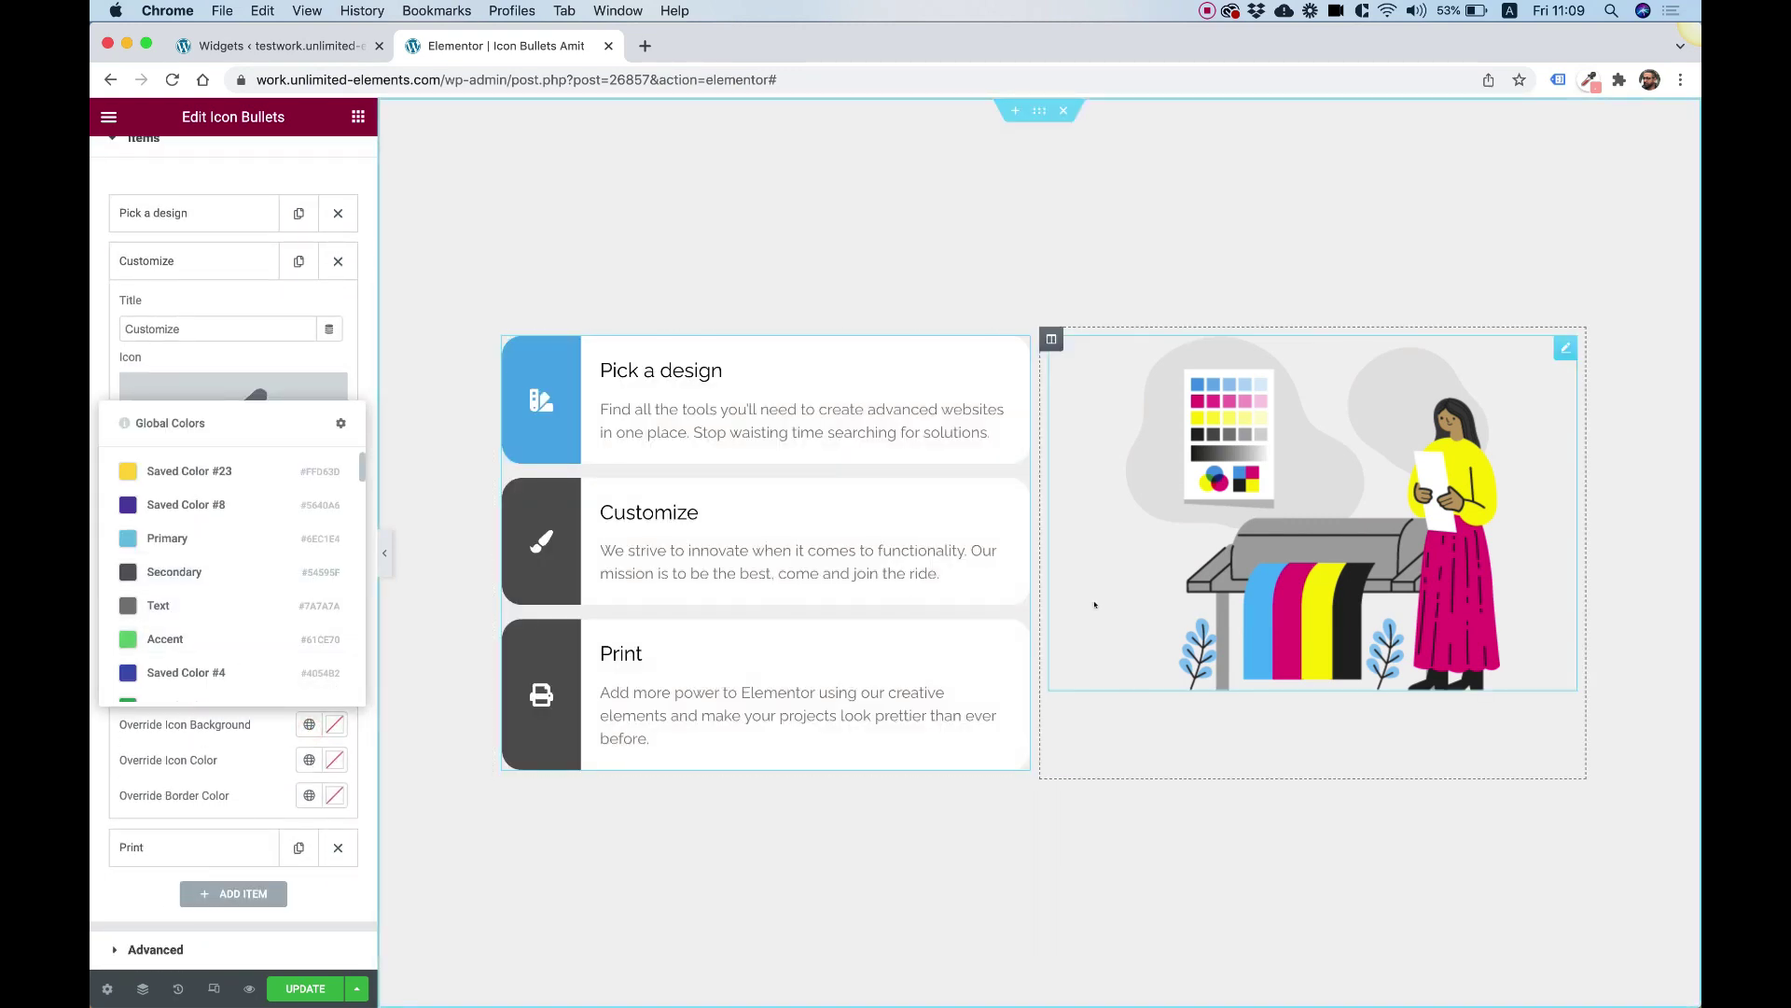
pyautogui.click(263, 719)
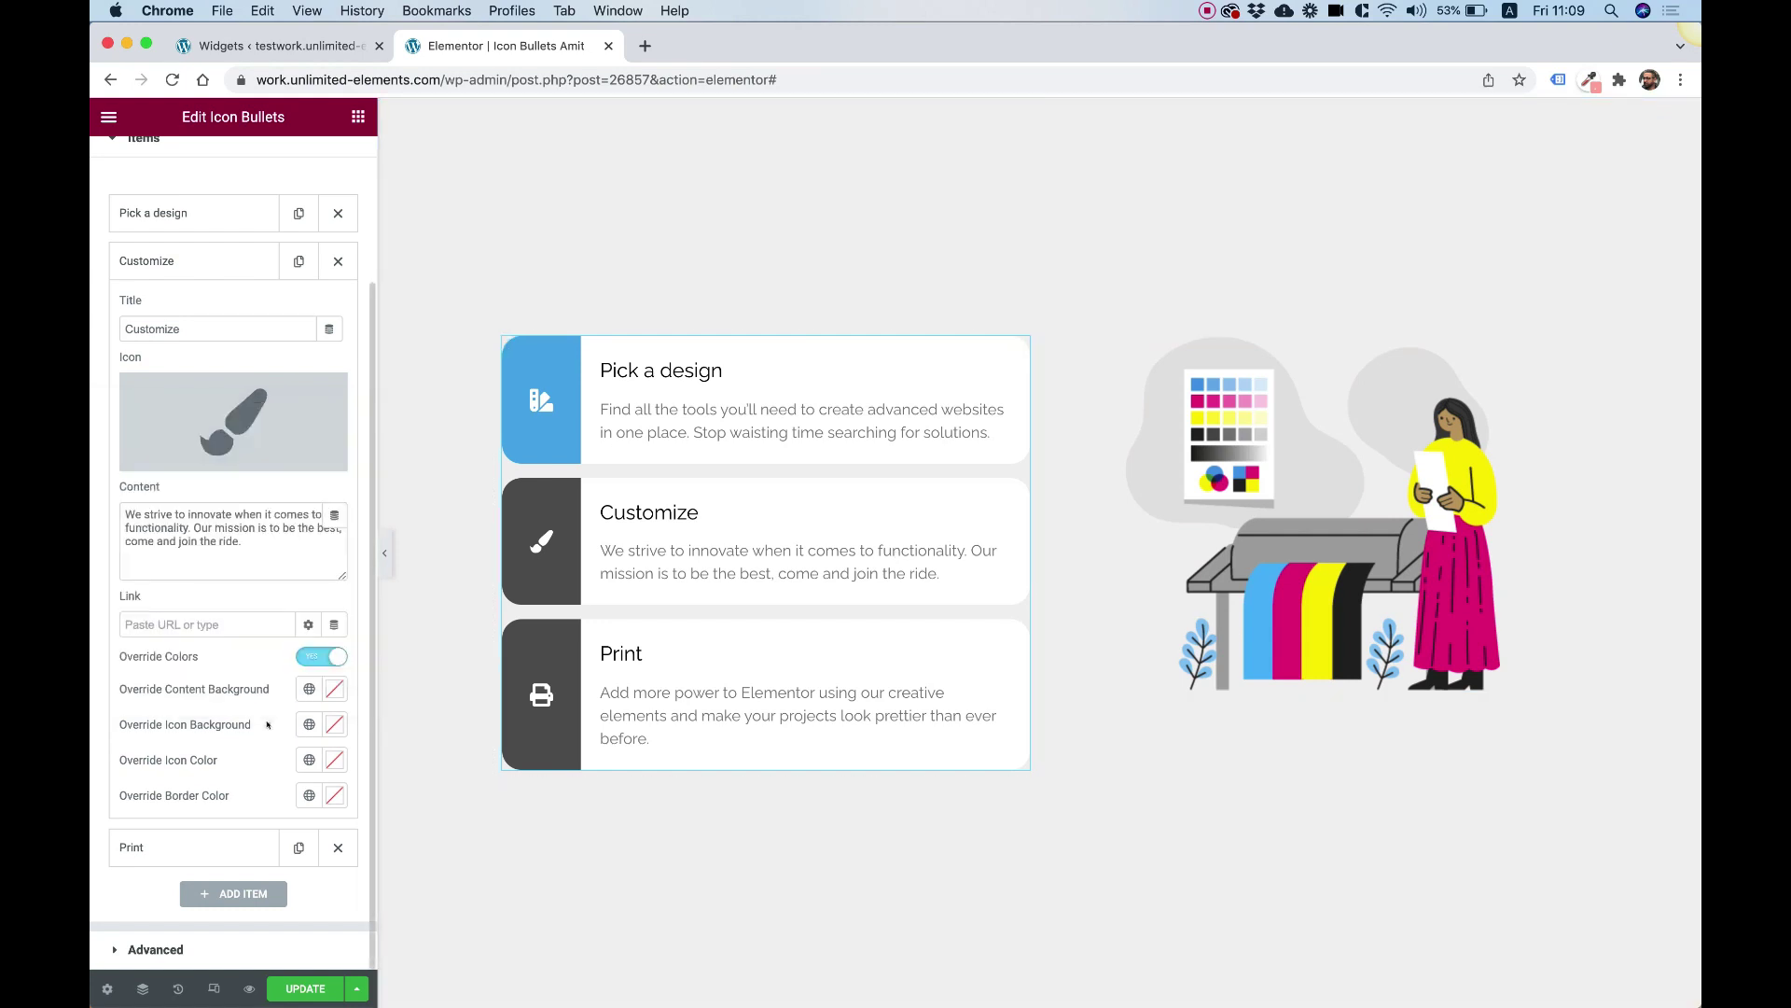
pyautogui.click(334, 725)
pyautogui.click(451, 419)
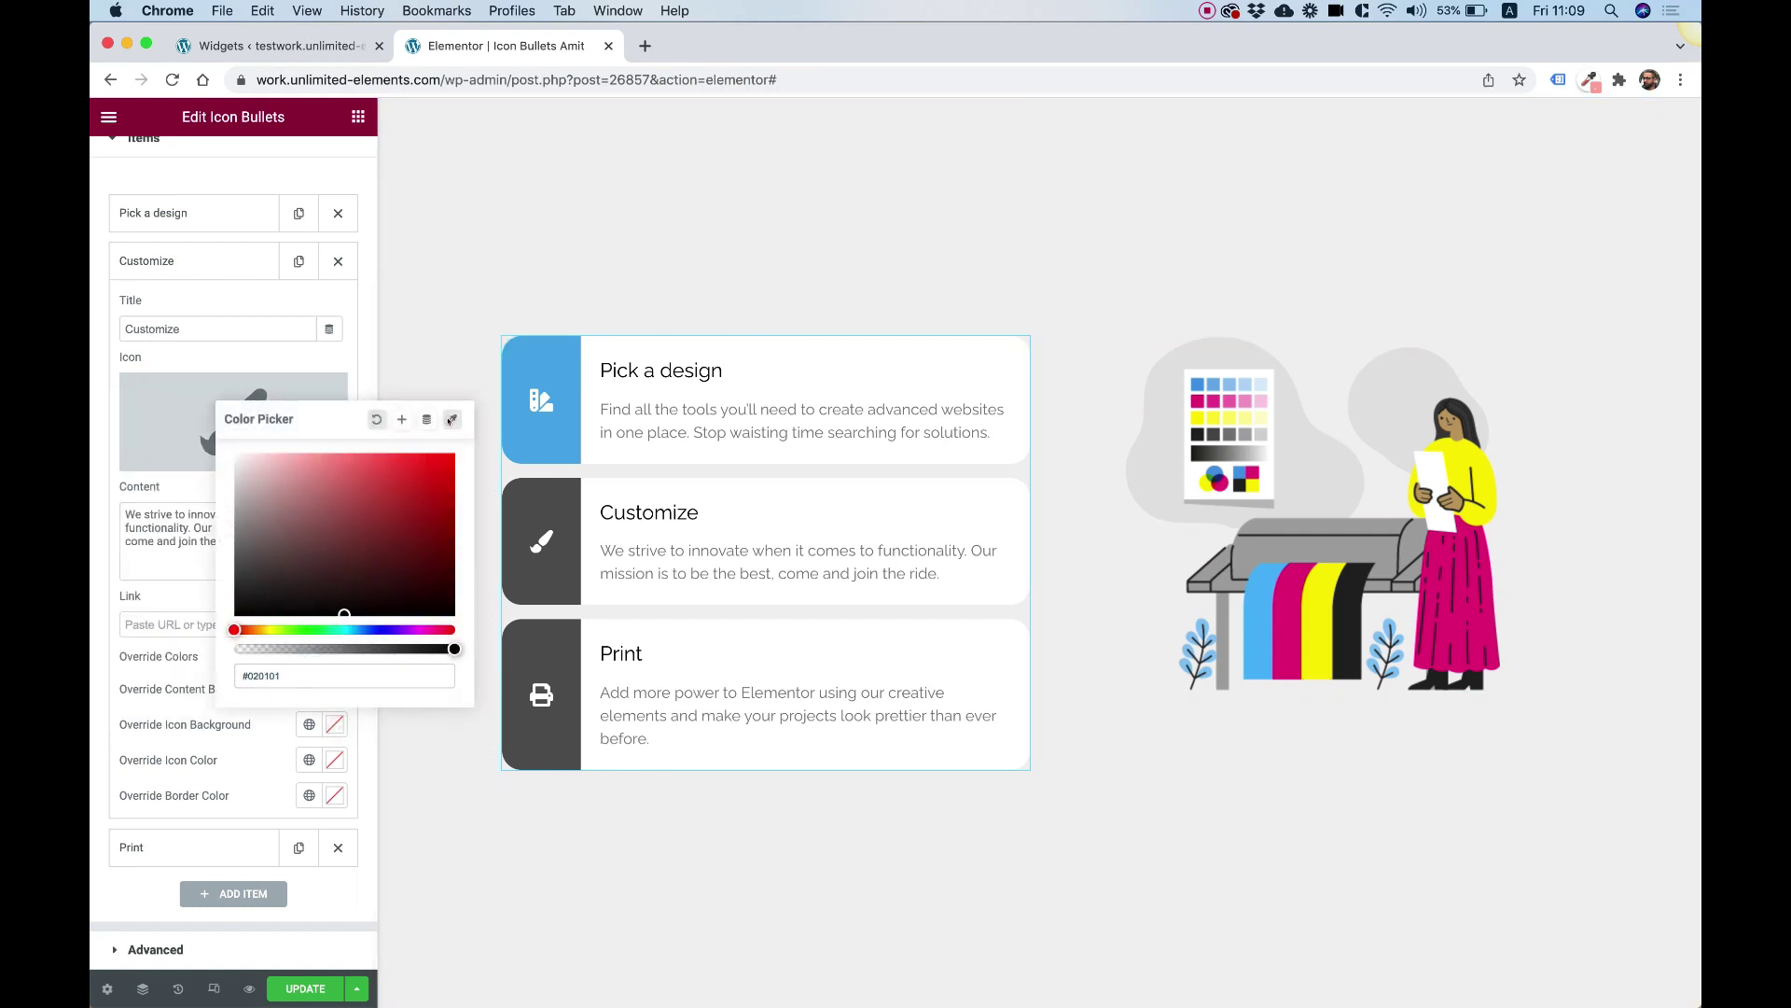
pyautogui.click(1294, 590)
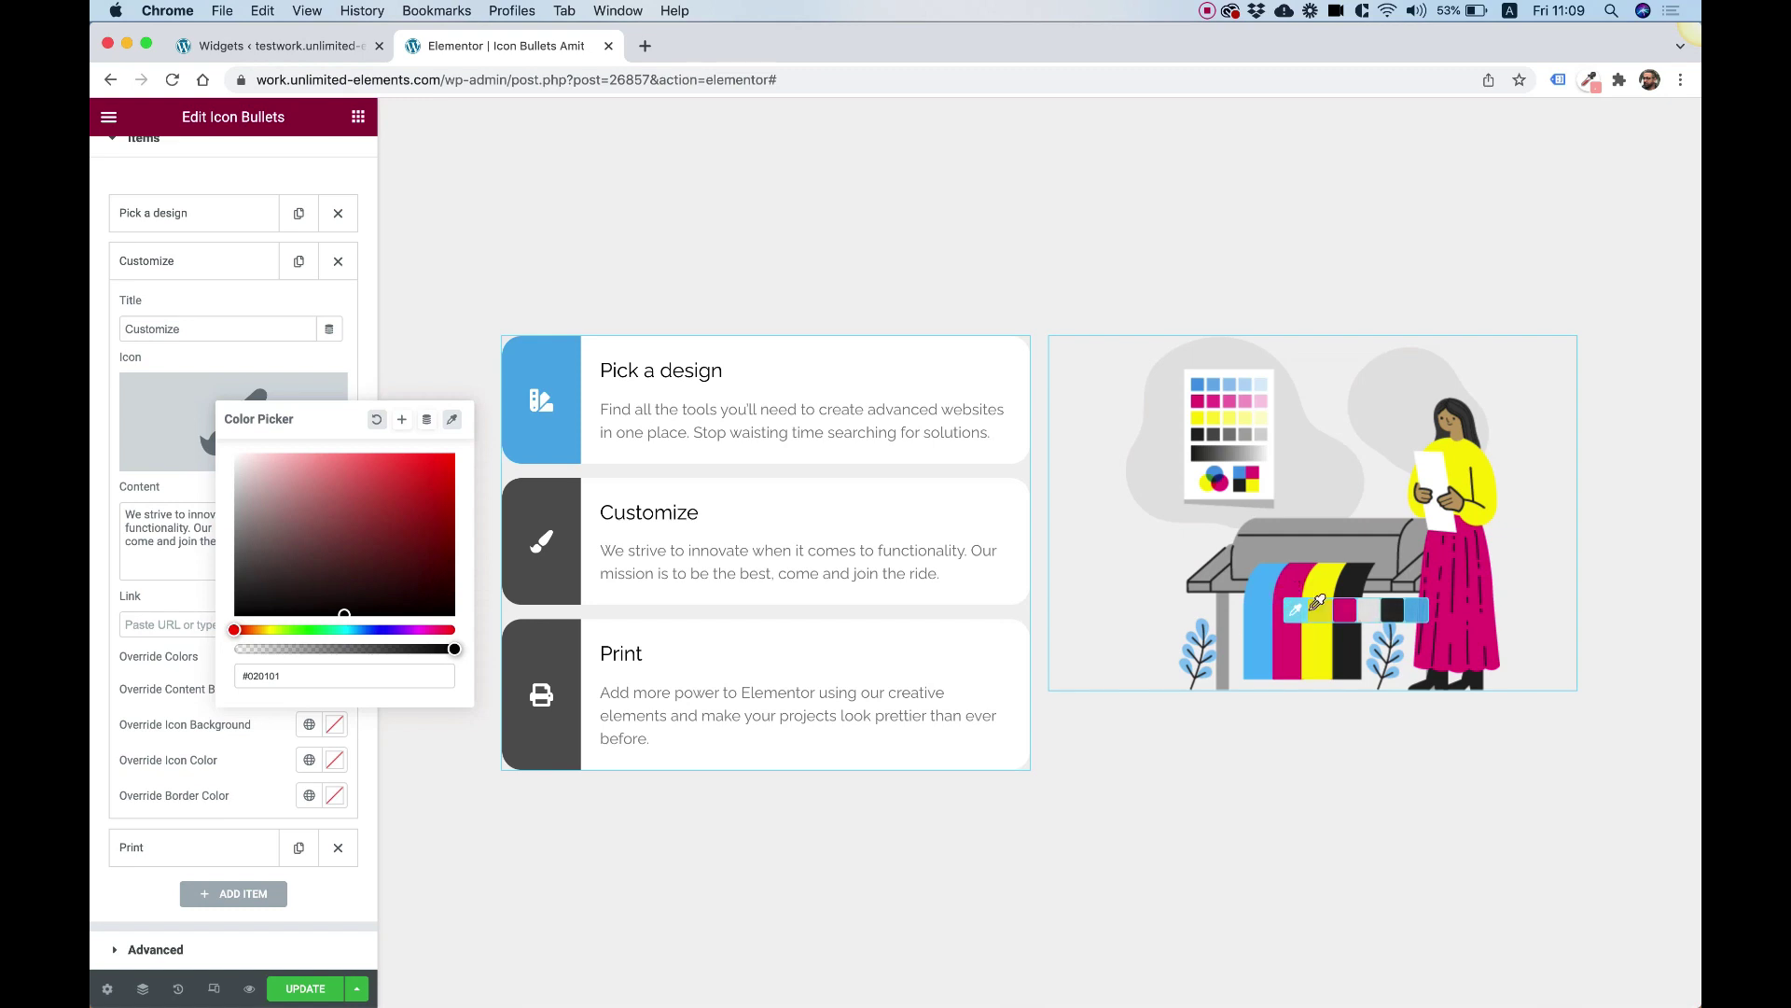
pyautogui.click(1338, 614)
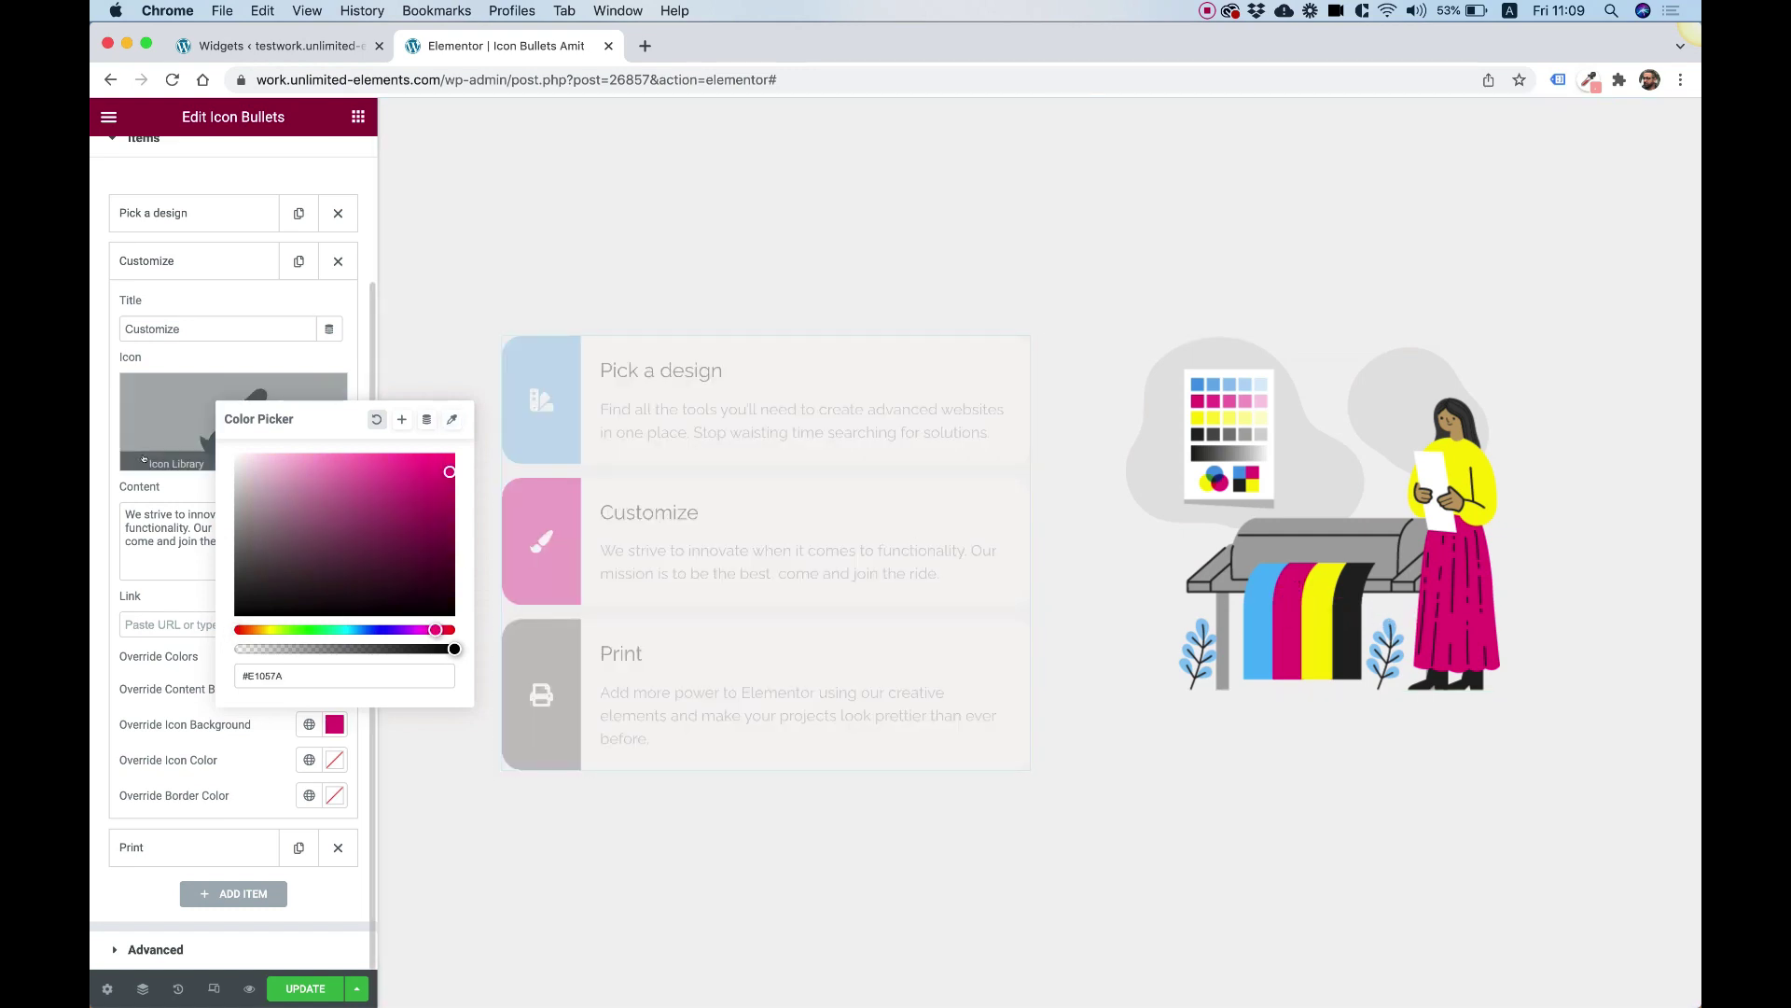
pyautogui.click(218, 364)
# Enable Override Colors for the "Print" item and set its icon background to the yellow #EAD915 sampled from the printer illustration
pyautogui.click(187, 266)
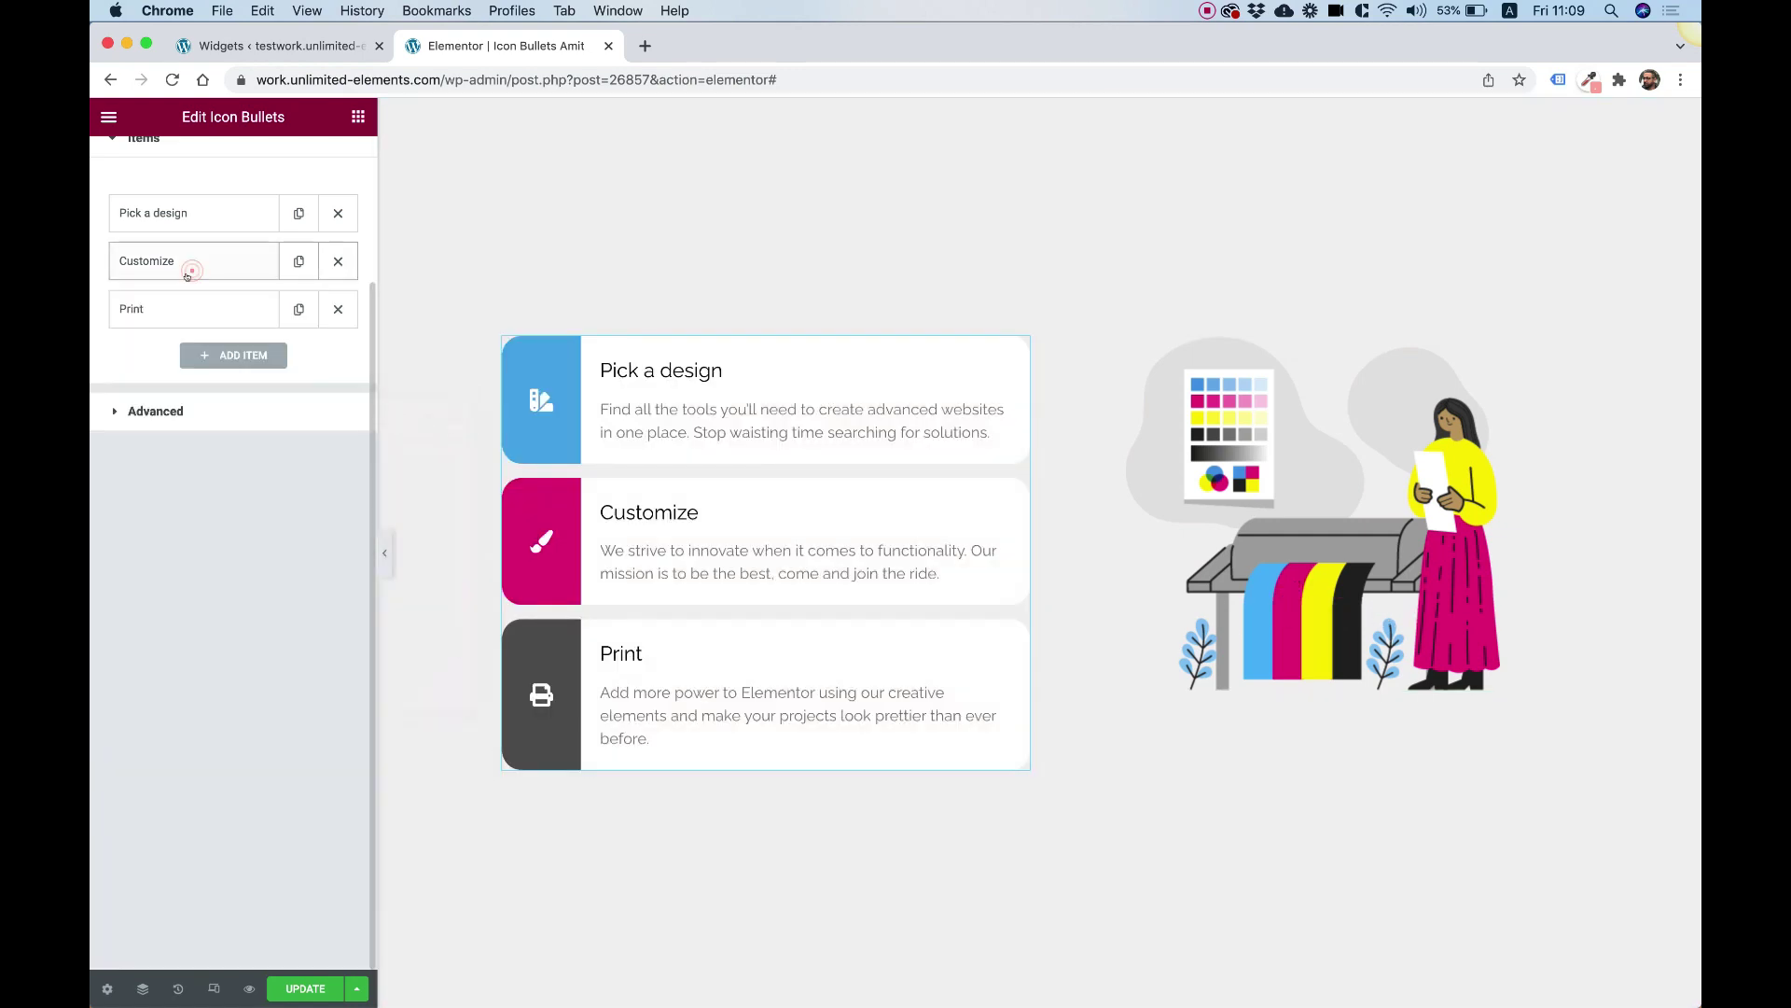
pyautogui.click(190, 304)
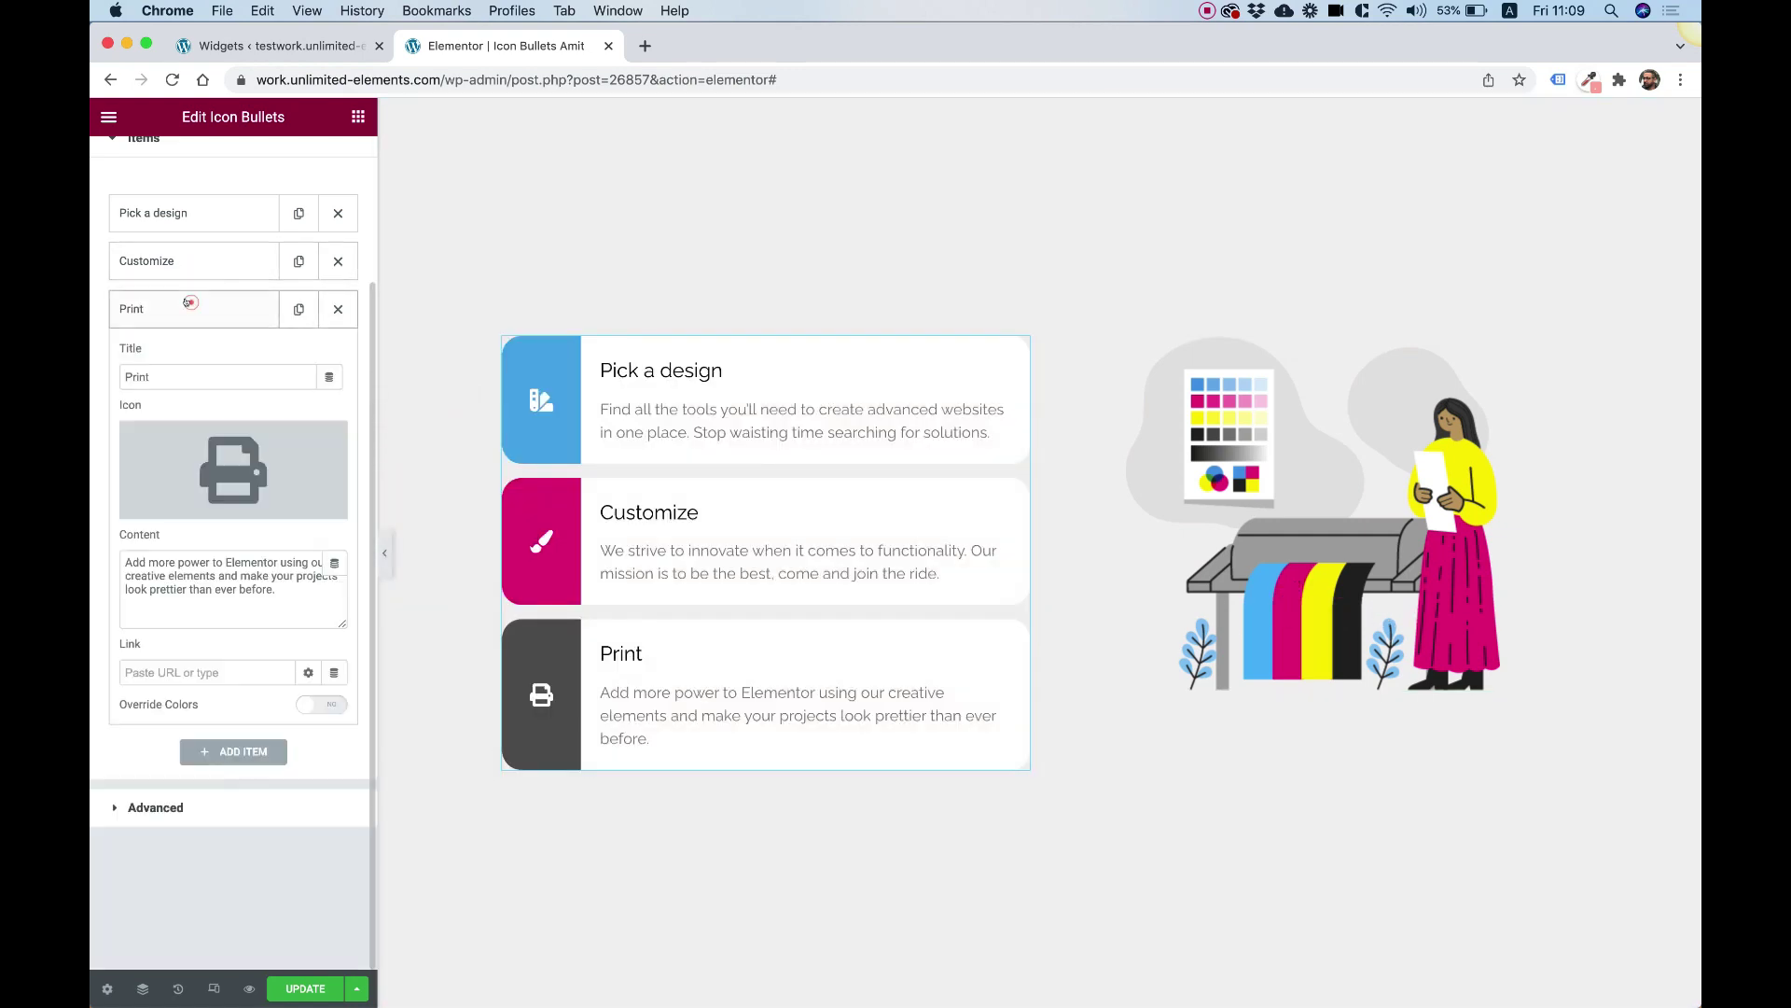
pyautogui.click(326, 702)
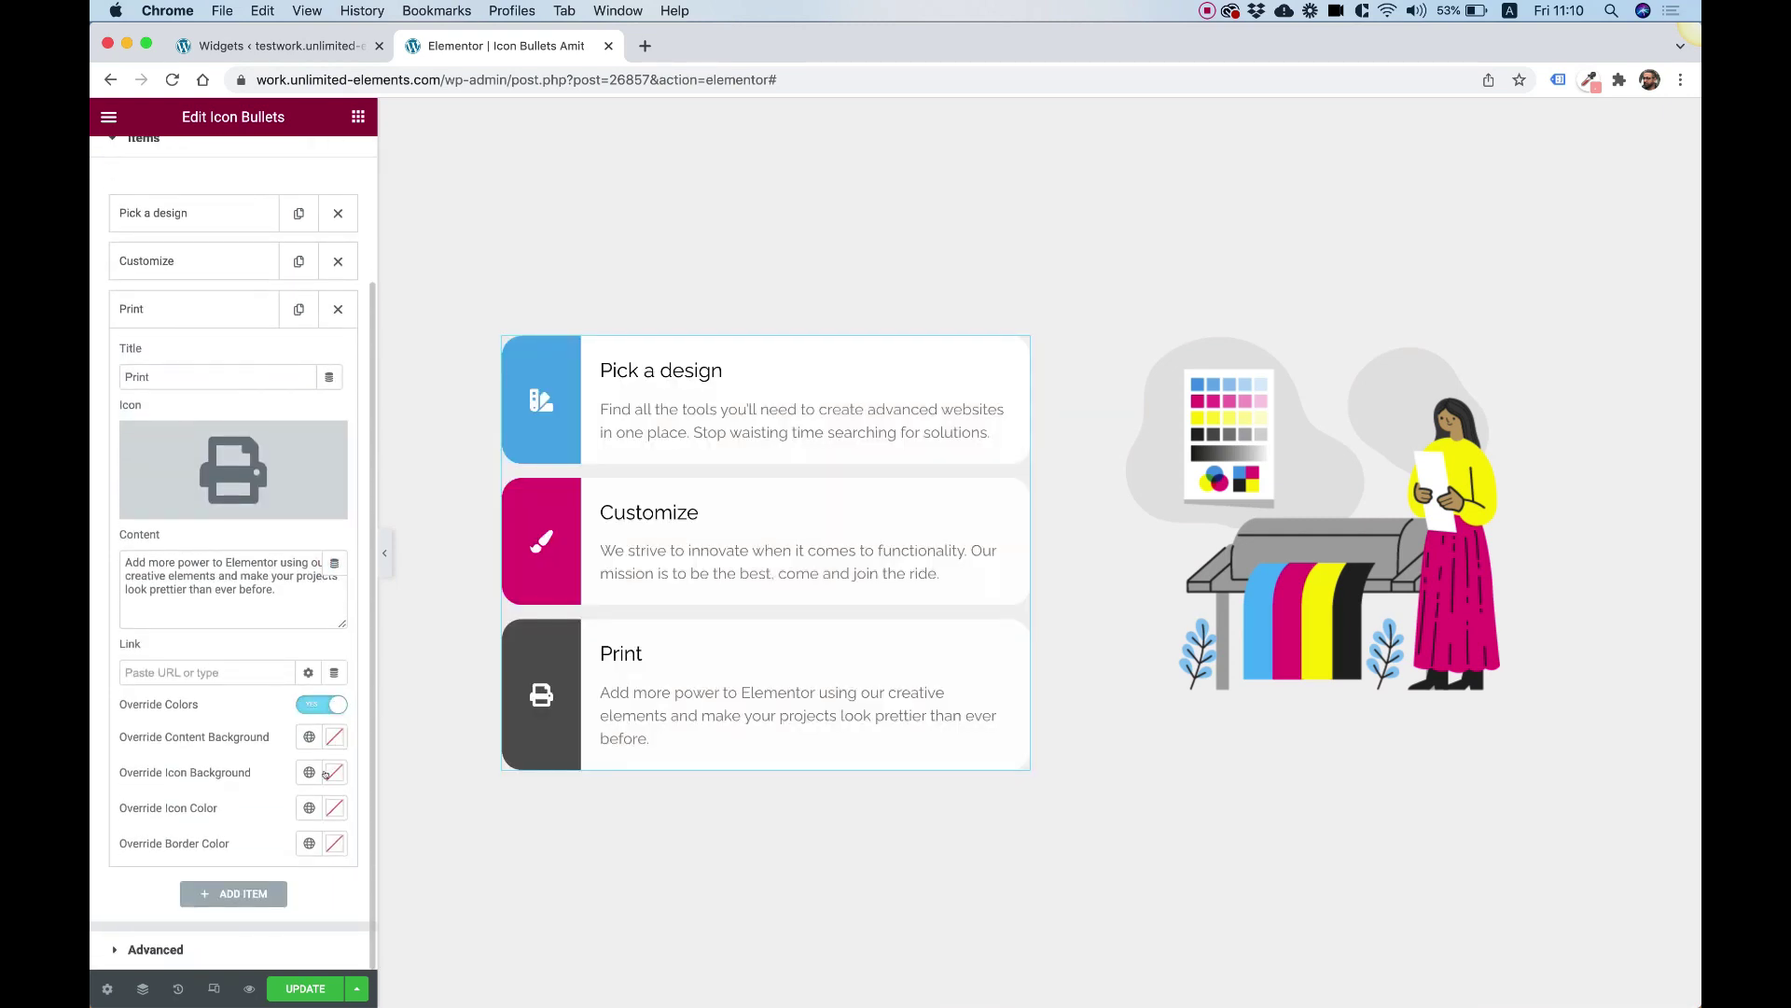
pyautogui.click(332, 772)
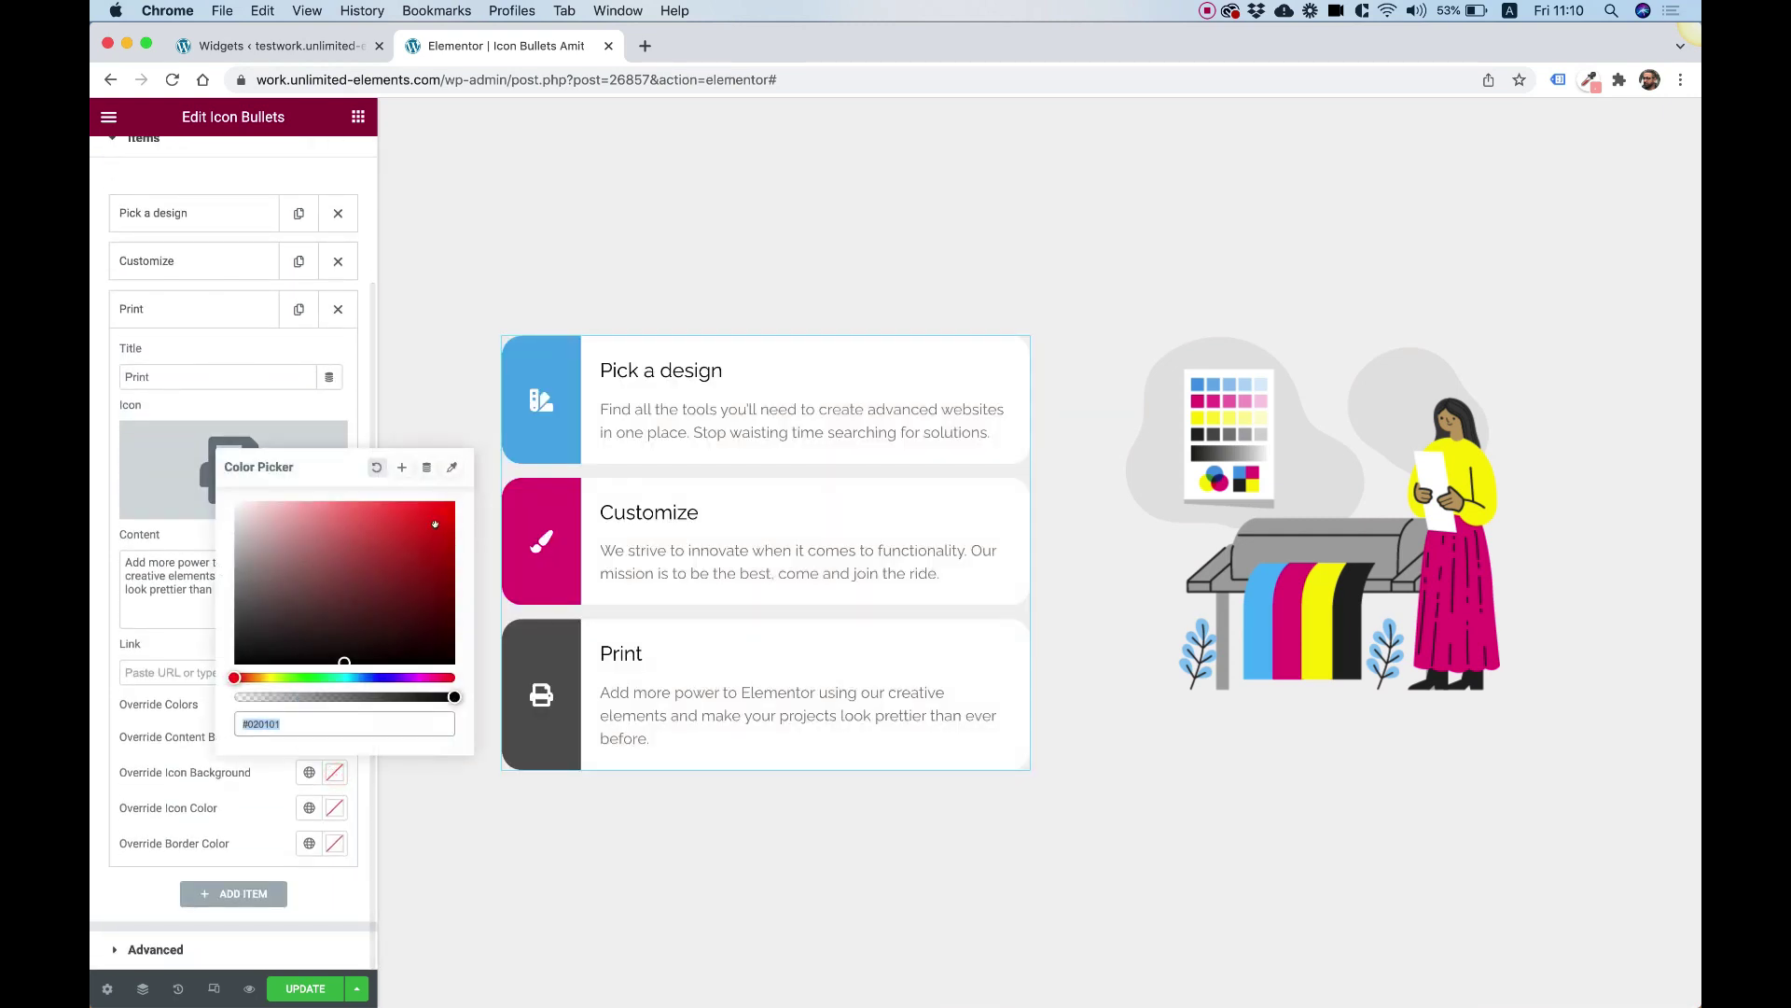
pyautogui.click(451, 469)
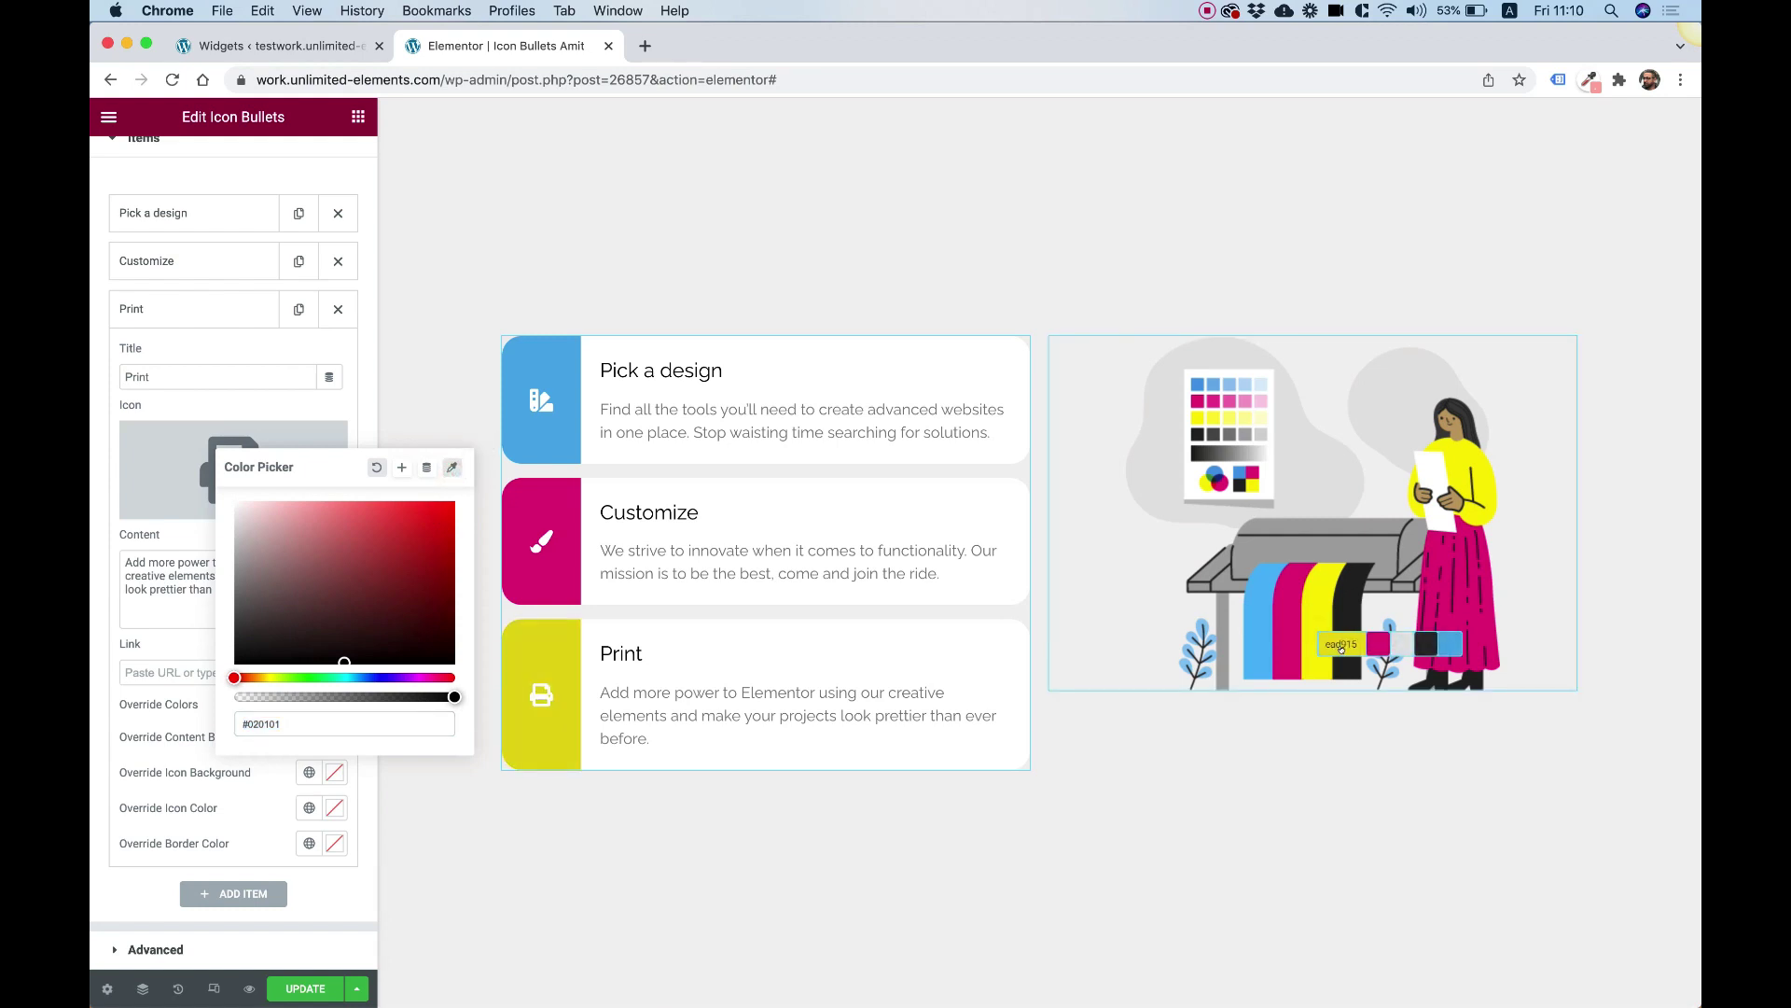
pyautogui.click(1339, 644)
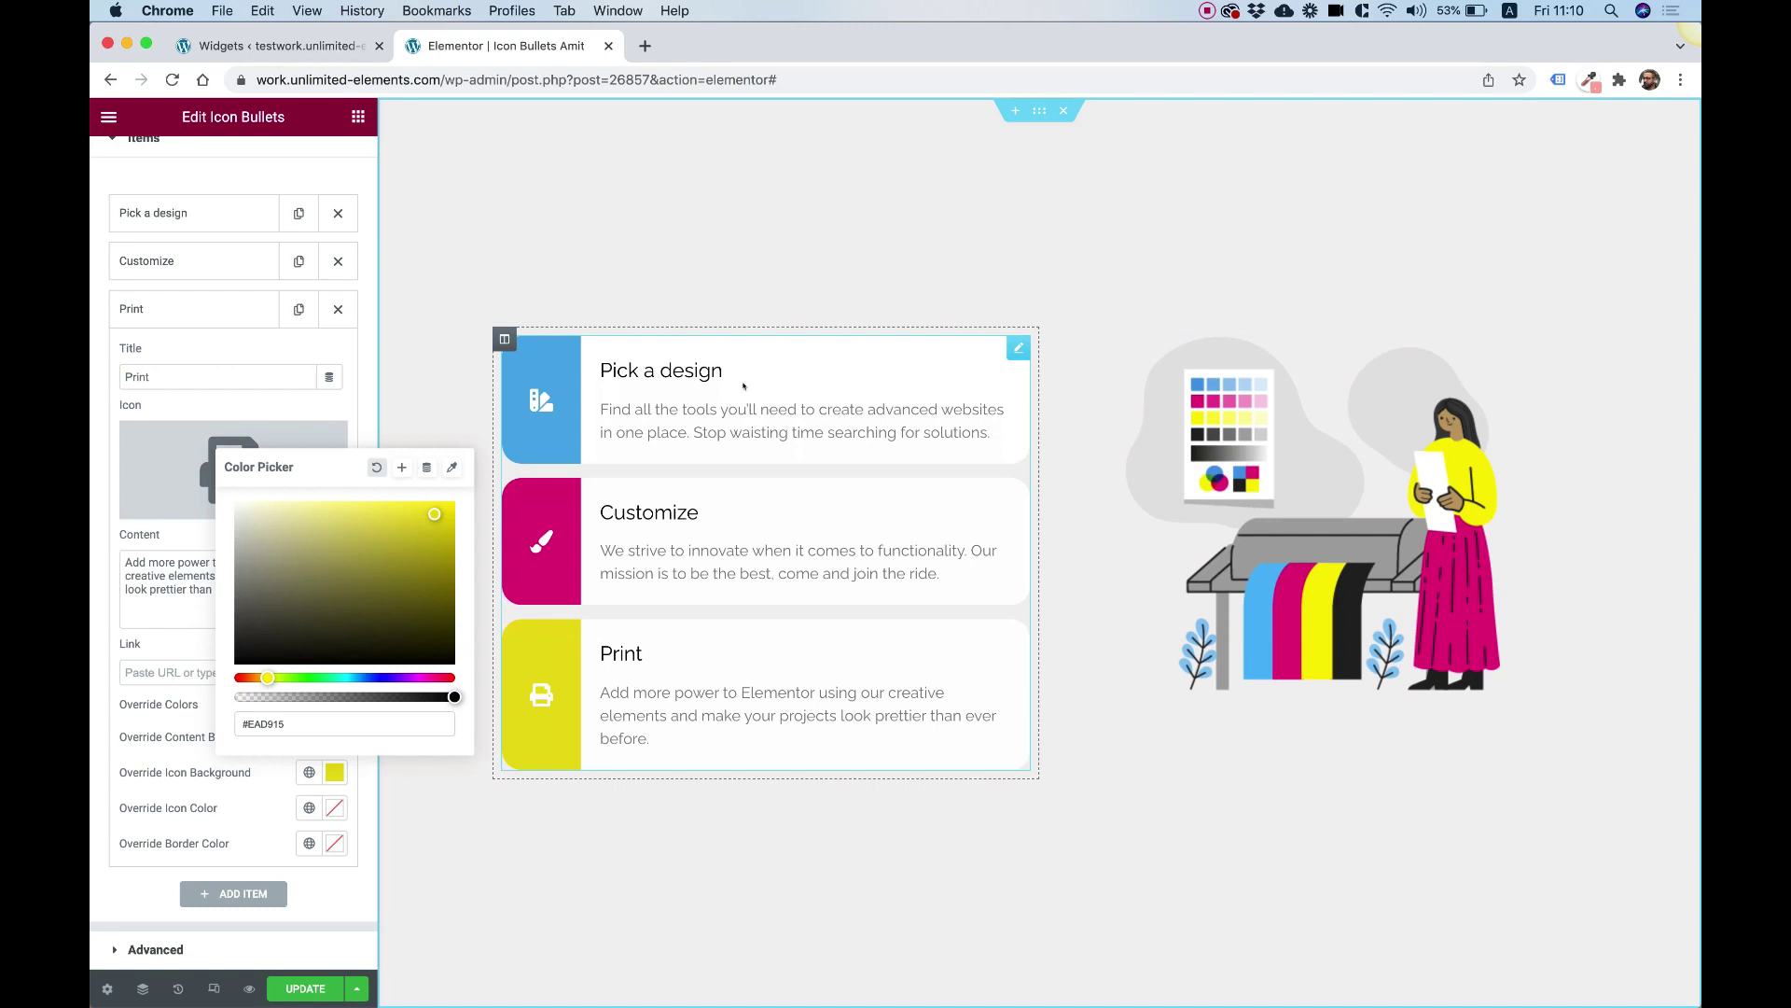
pyautogui.click(401, 300)
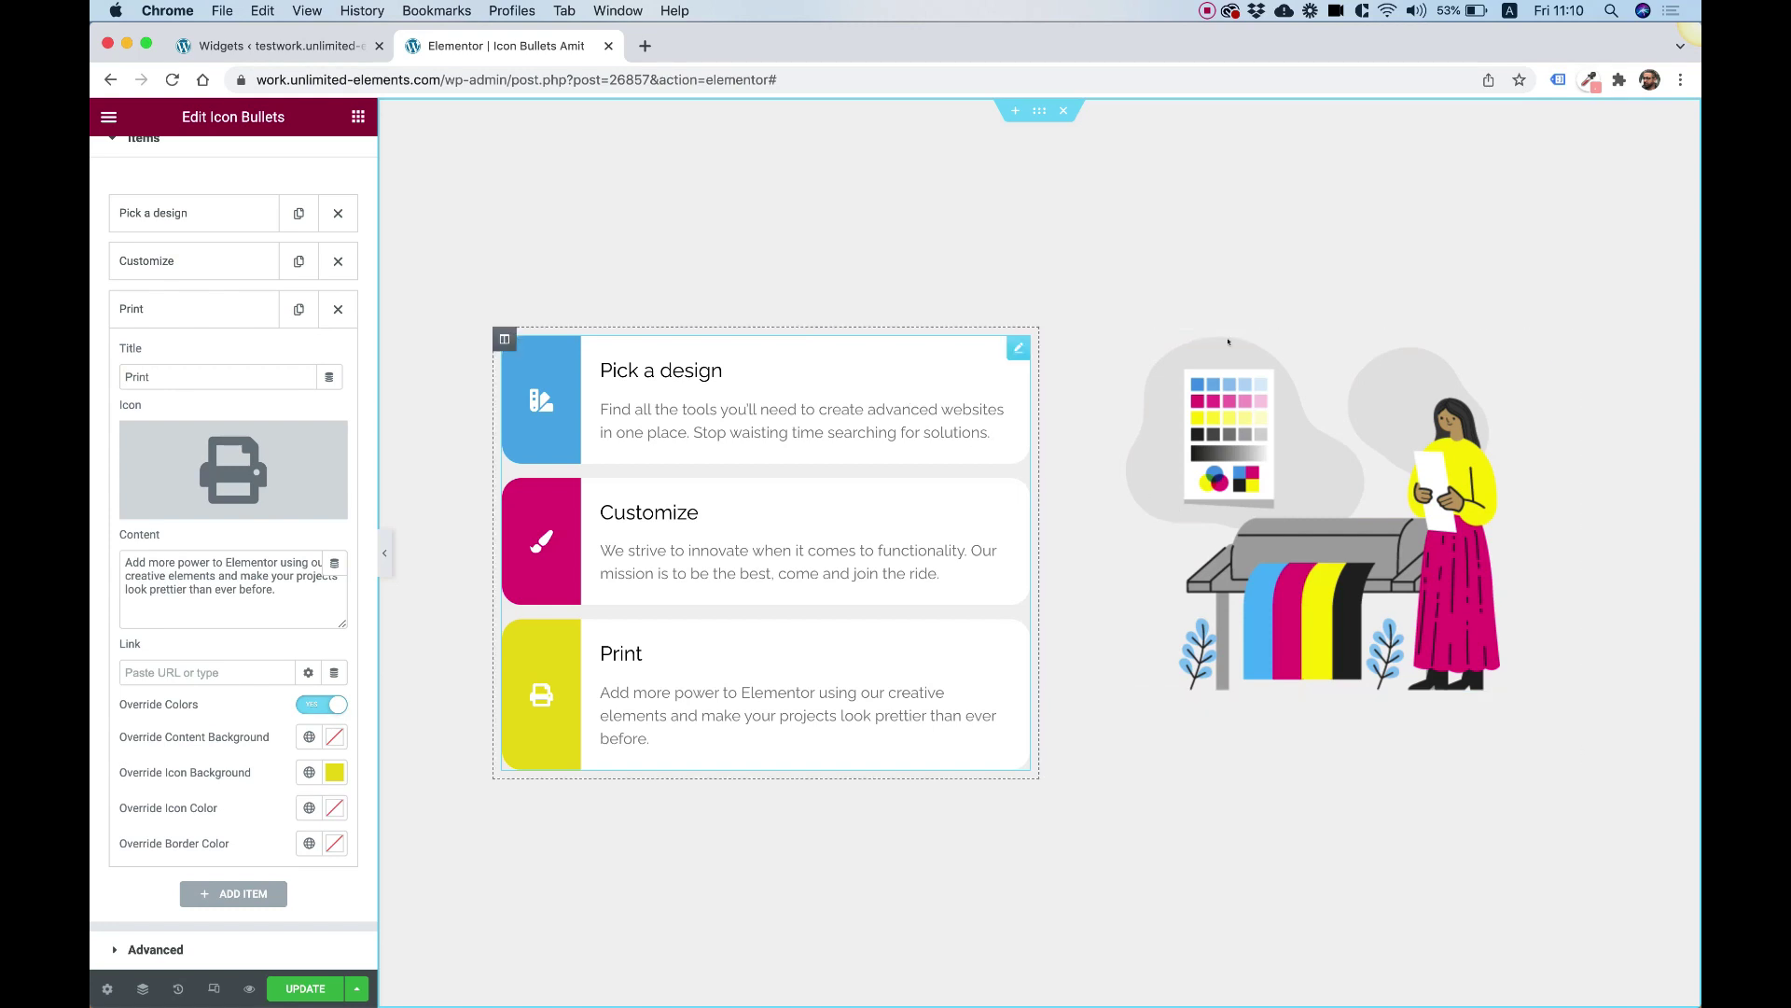
# Set the section's boxed content width to 1012
pyautogui.click(1032, 110)
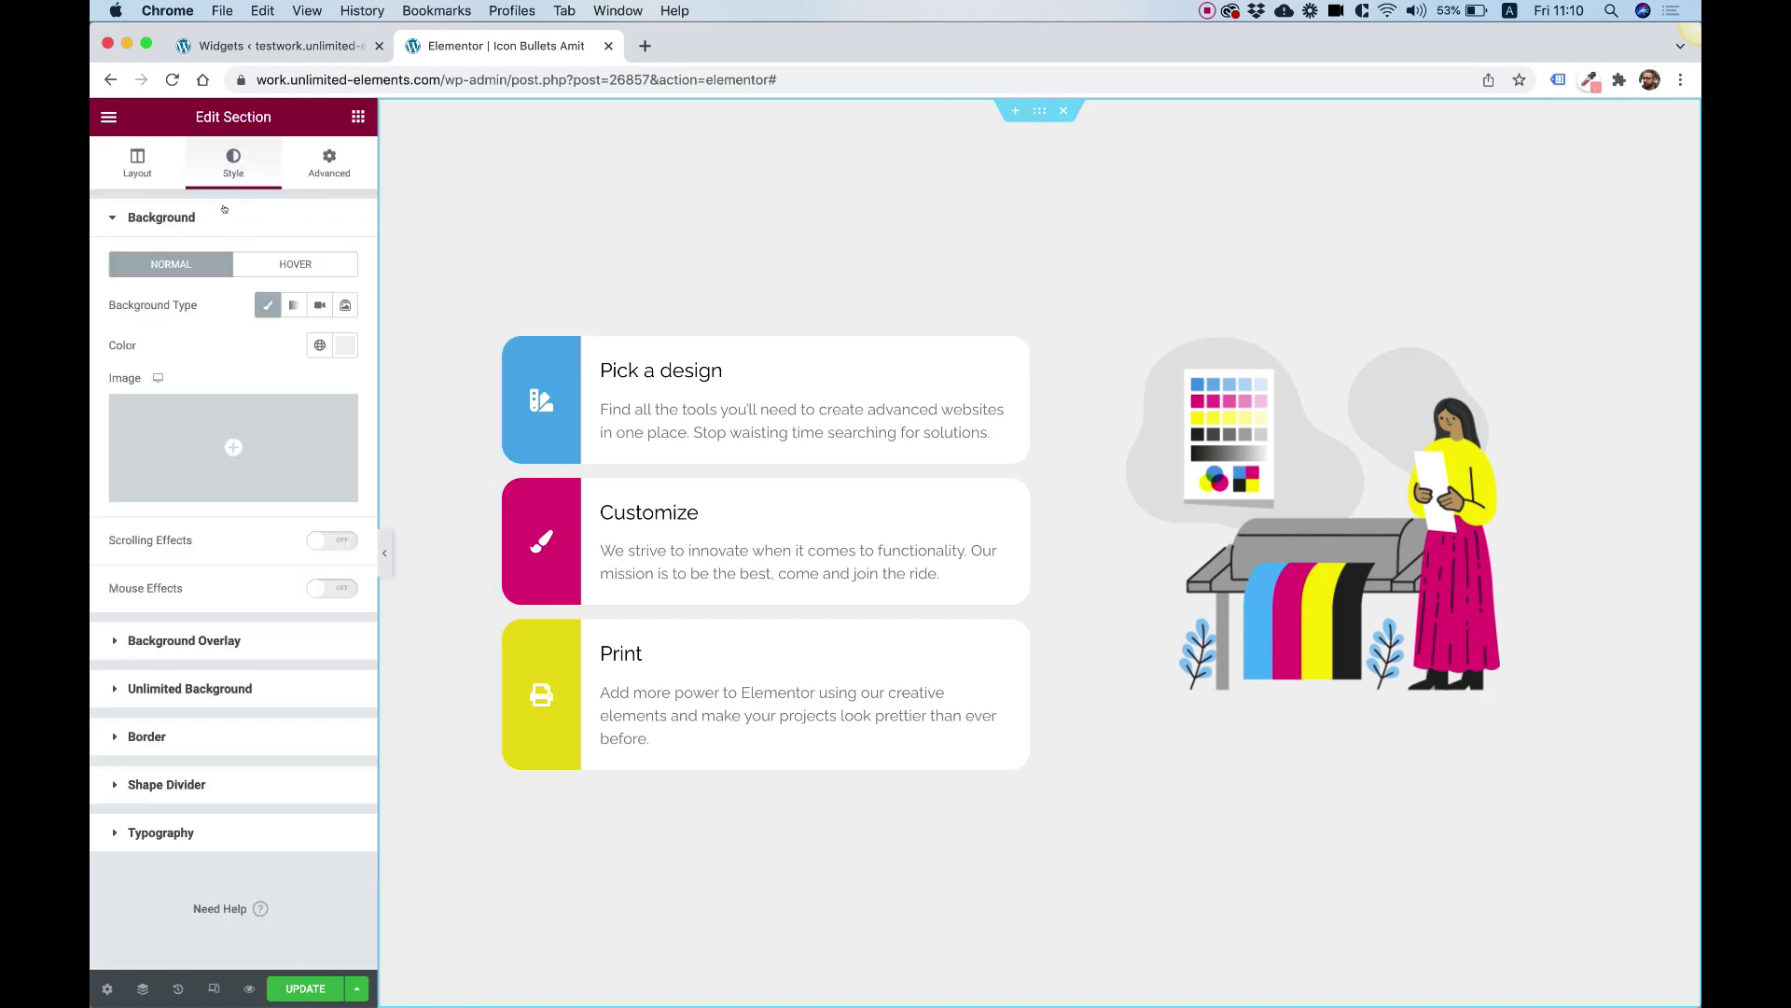
pyautogui.click(137, 161)
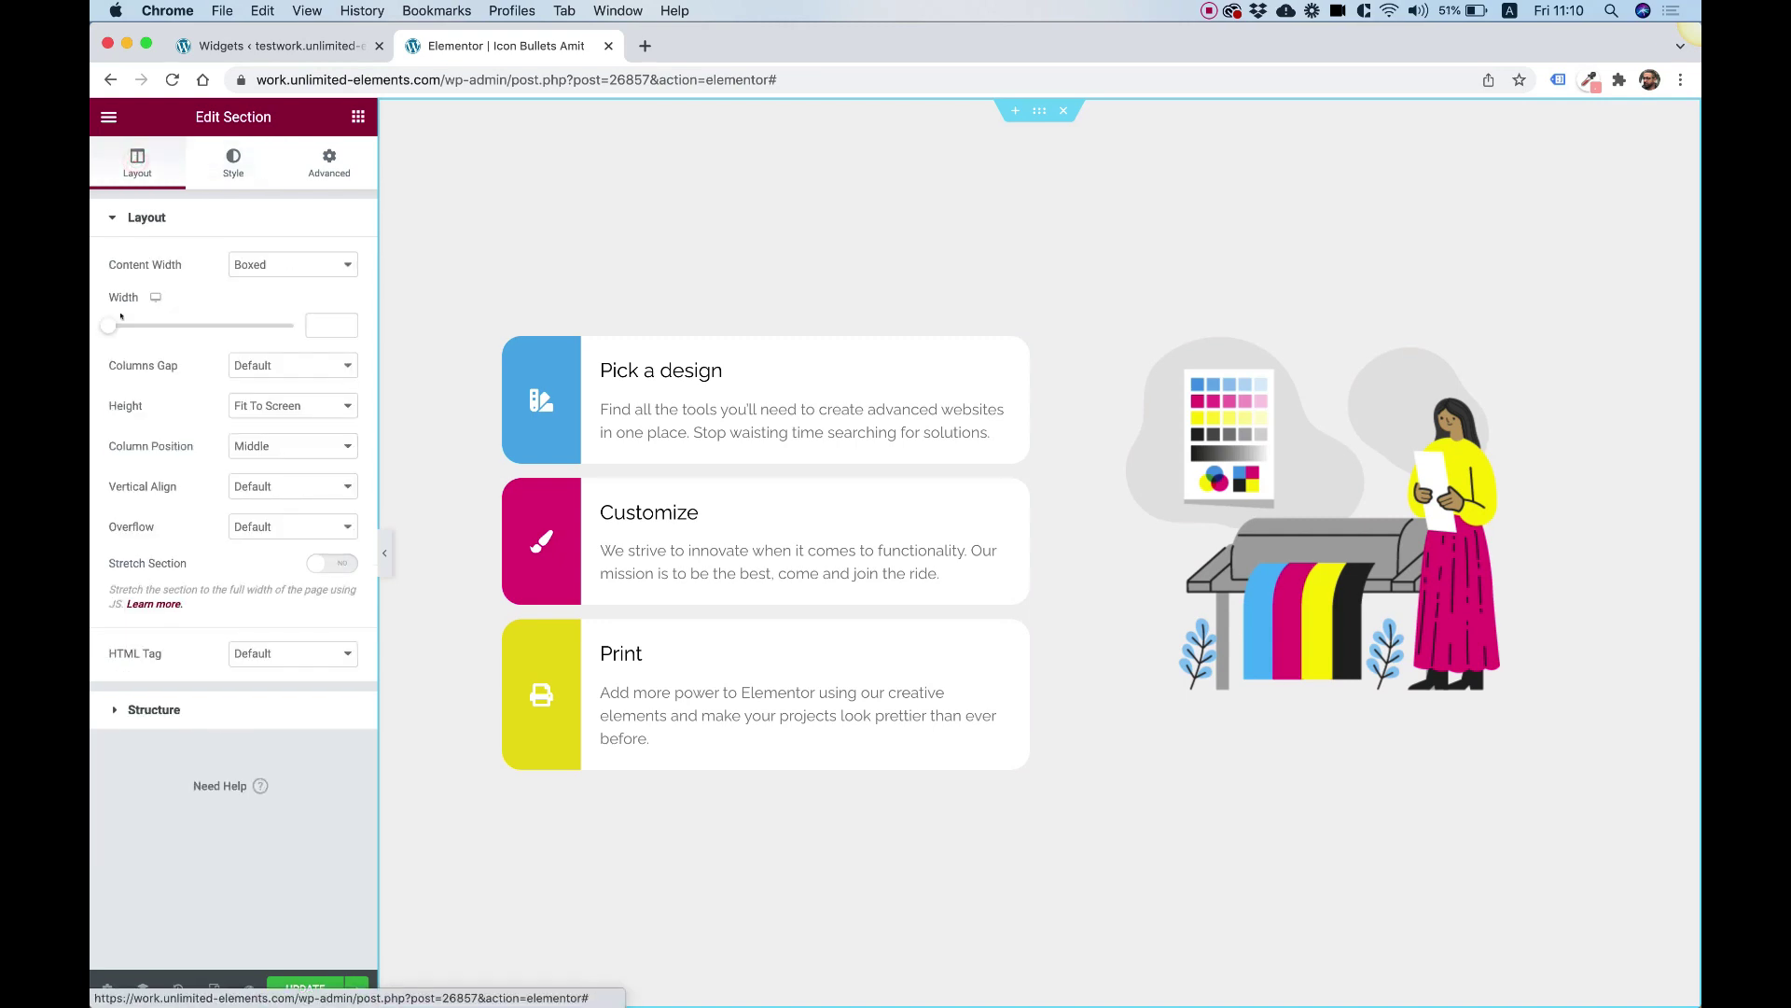
pyautogui.click(140, 324)
pyautogui.moveTo(140, 325); pyautogui.dragTo(190, 326)
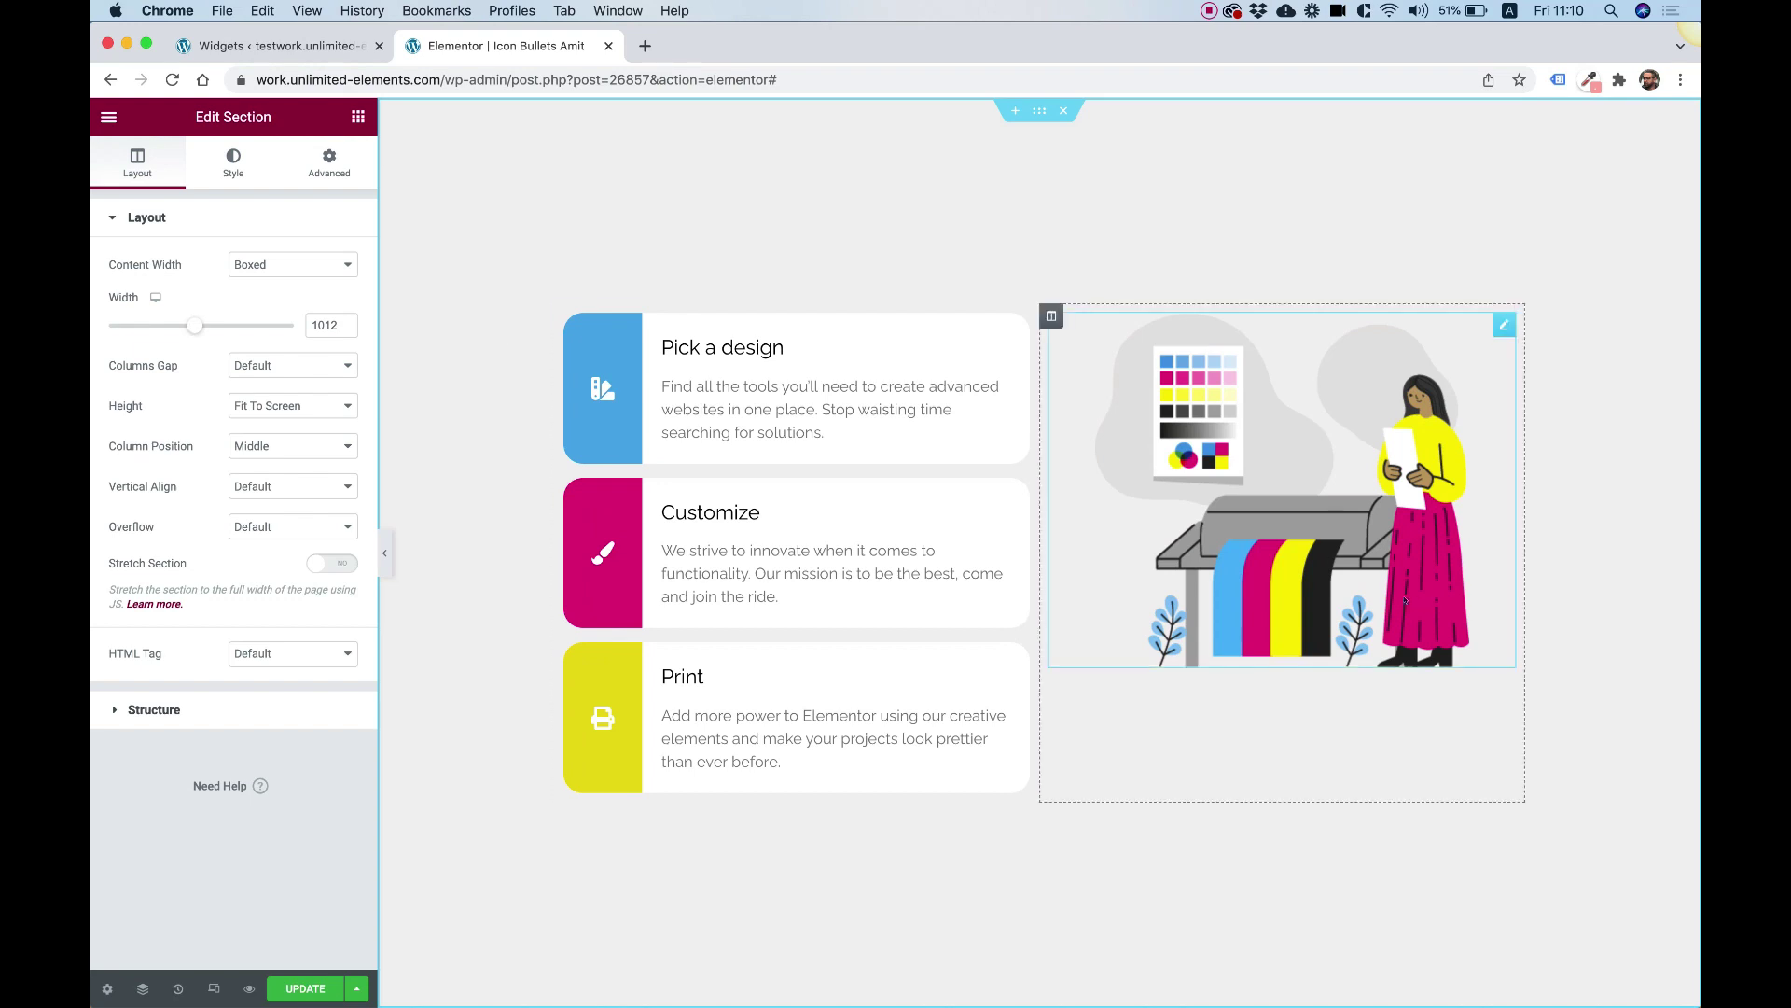
# Set the vertical alignment of the column holding the printer illustration to Middle
pyautogui.click(1299, 487)
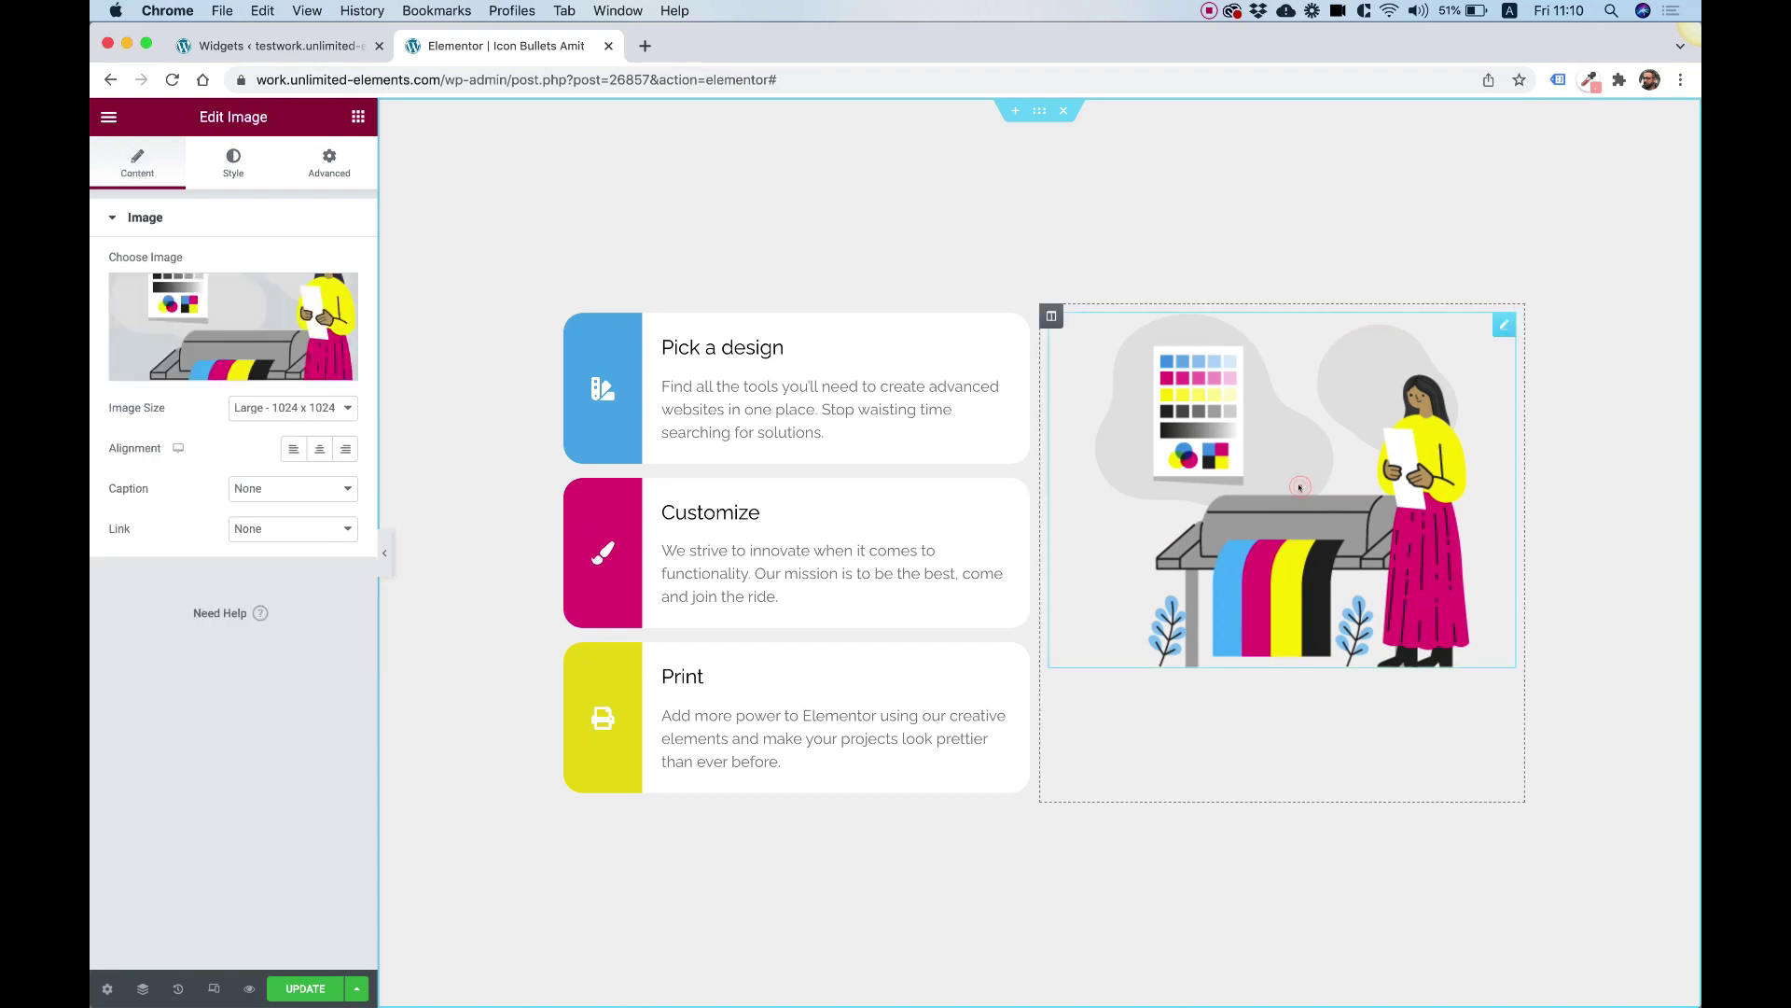
pyautogui.click(1050, 317)
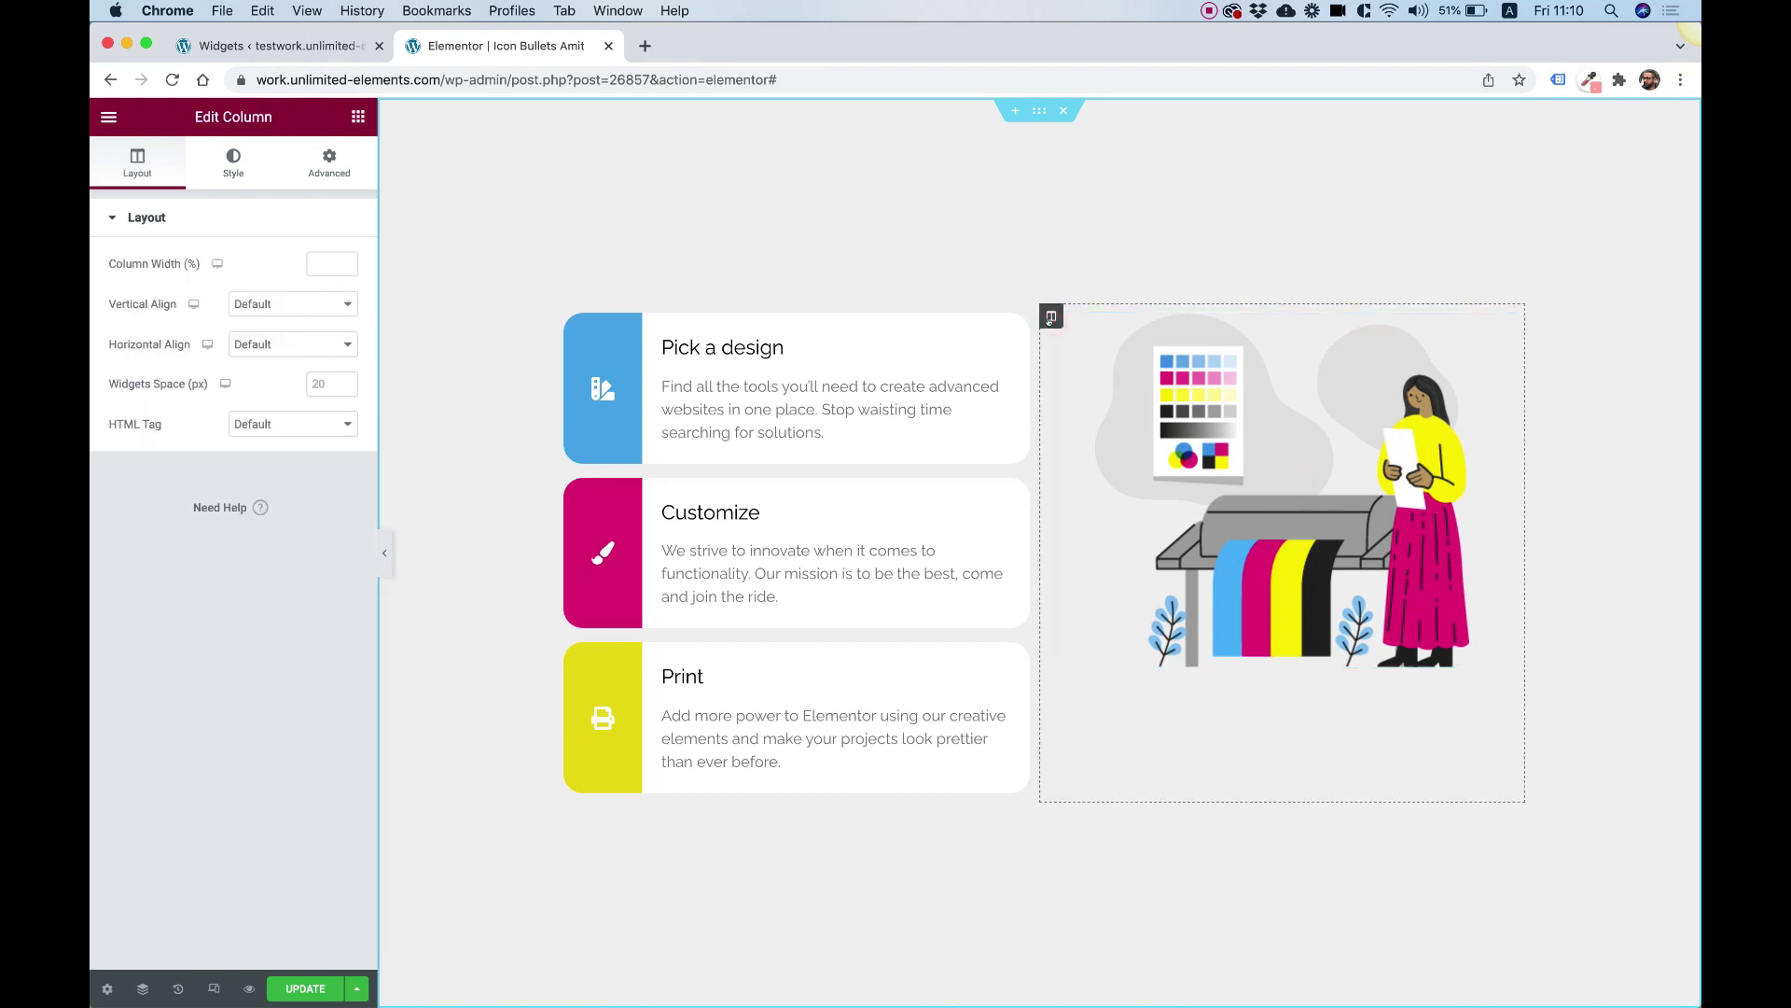
pyautogui.click(295, 305)
pyautogui.click(267, 334)
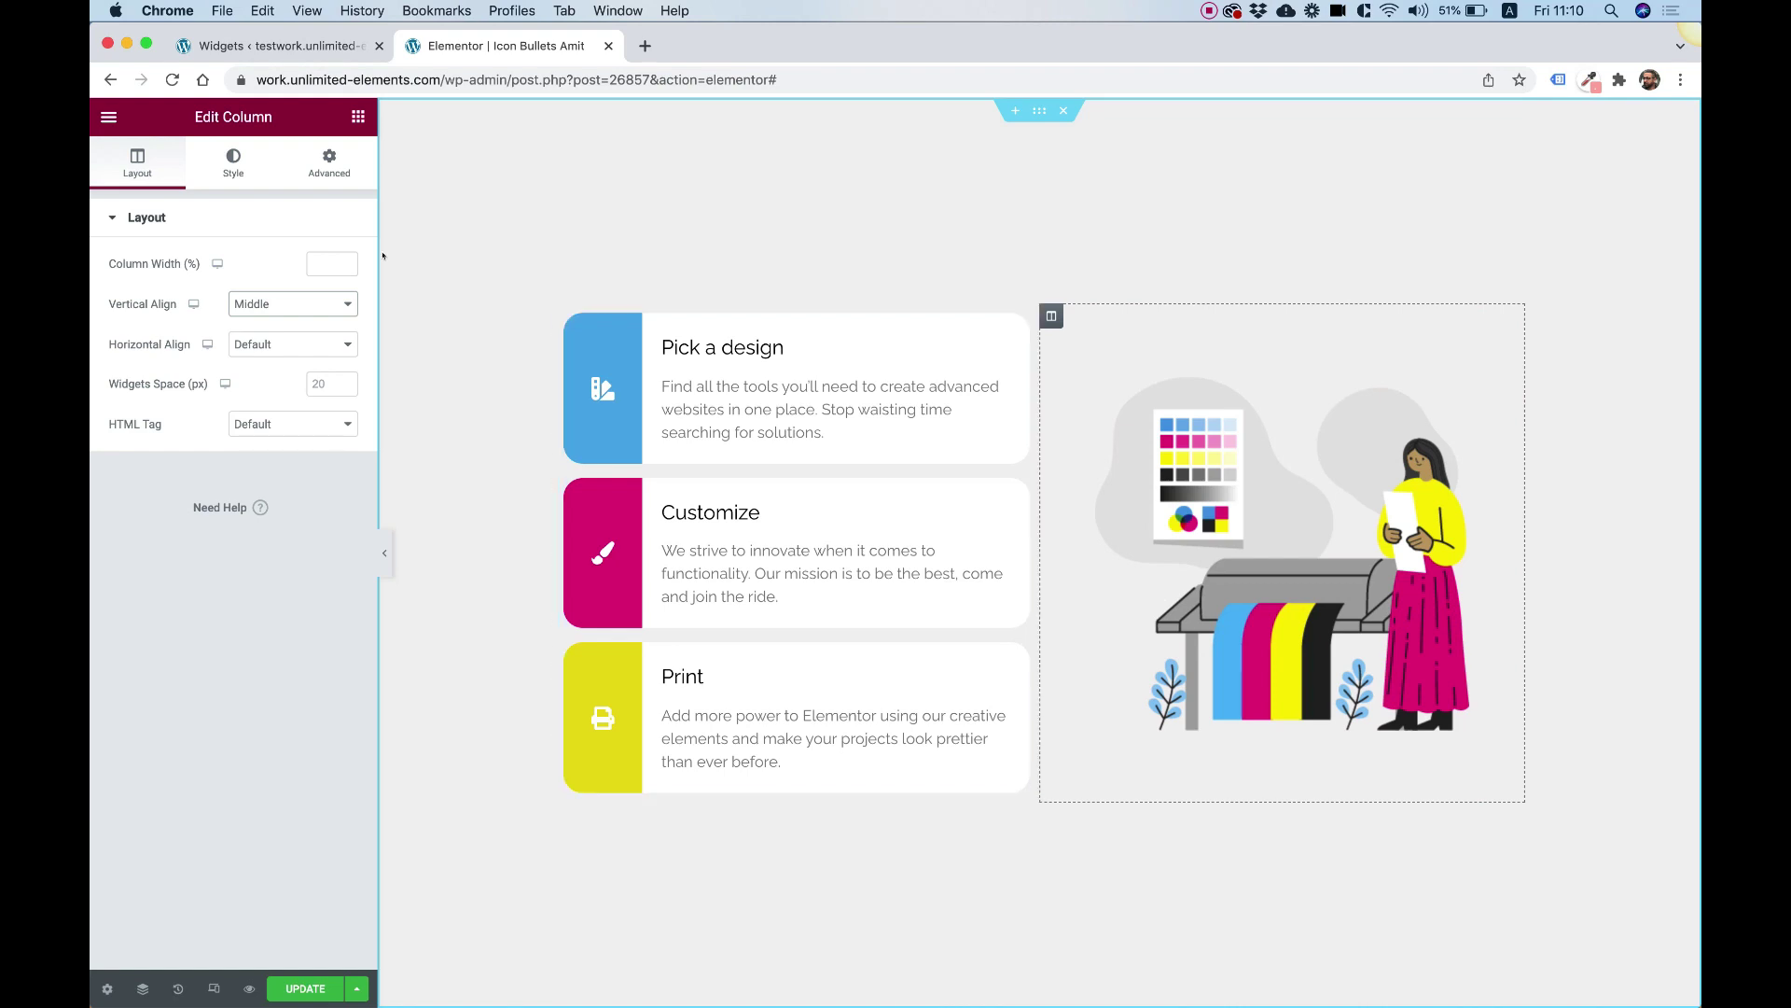
# Turn off Show Separator for the Icon Bullets widget
pyautogui.click(892, 373)
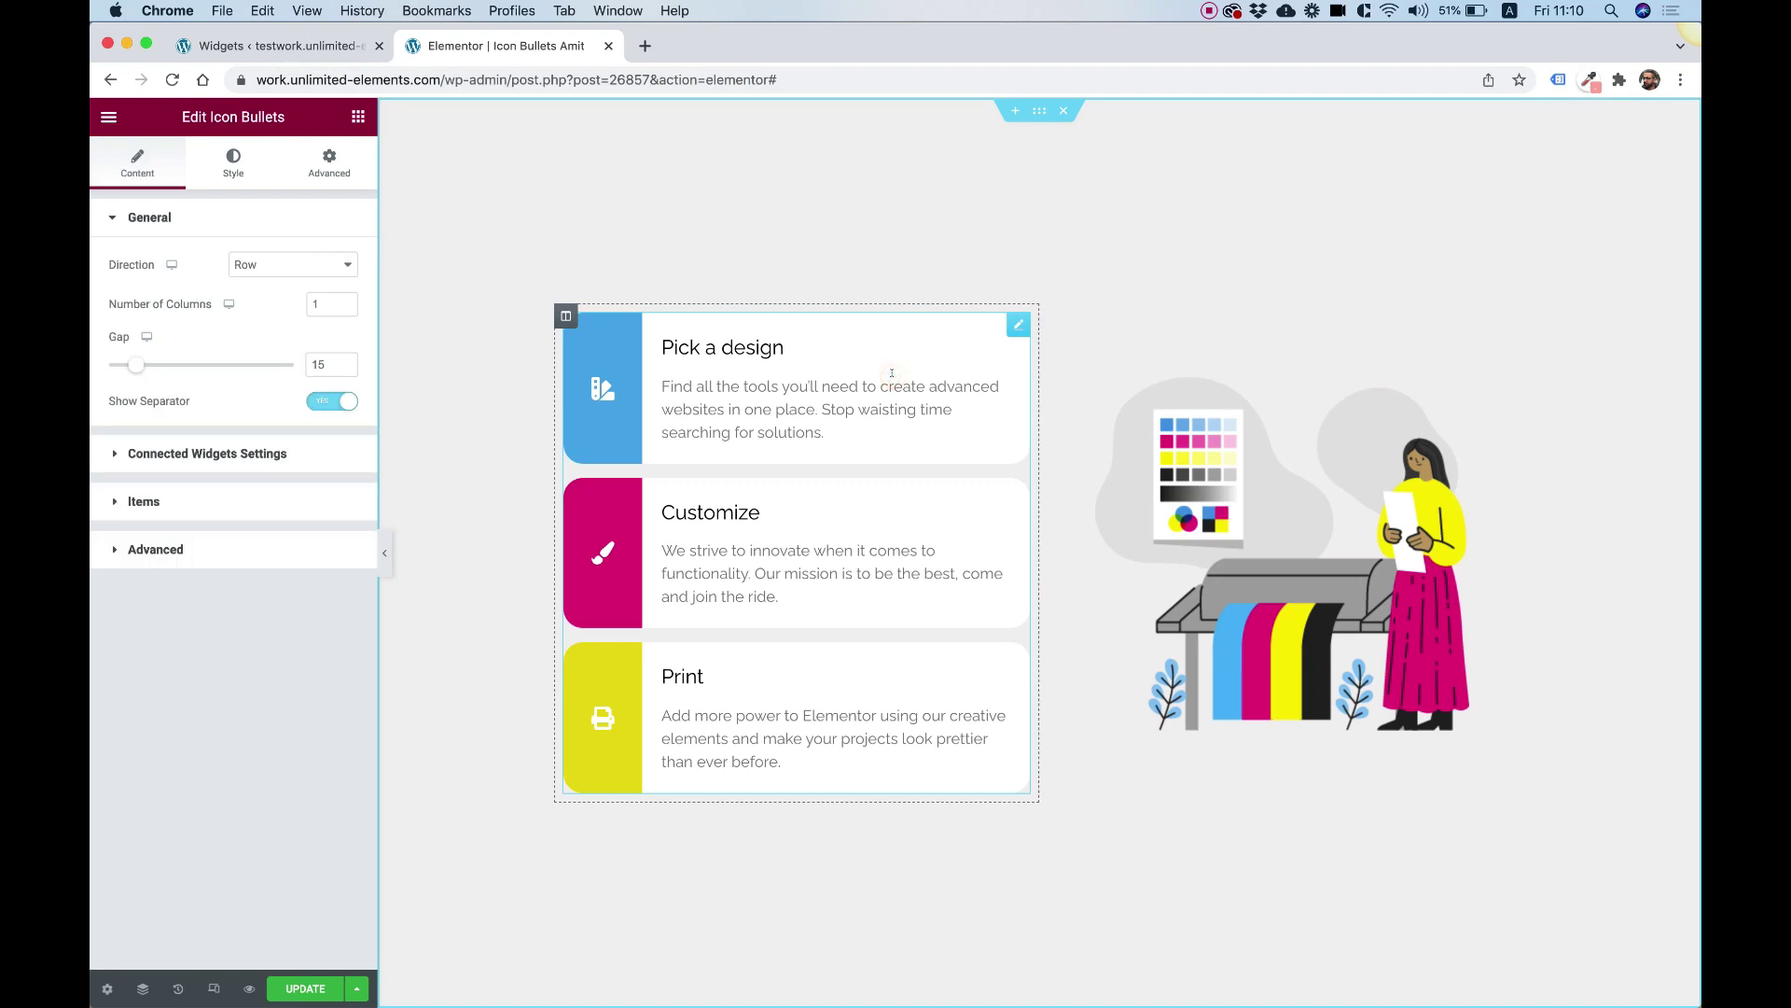
pyautogui.click(342, 402)
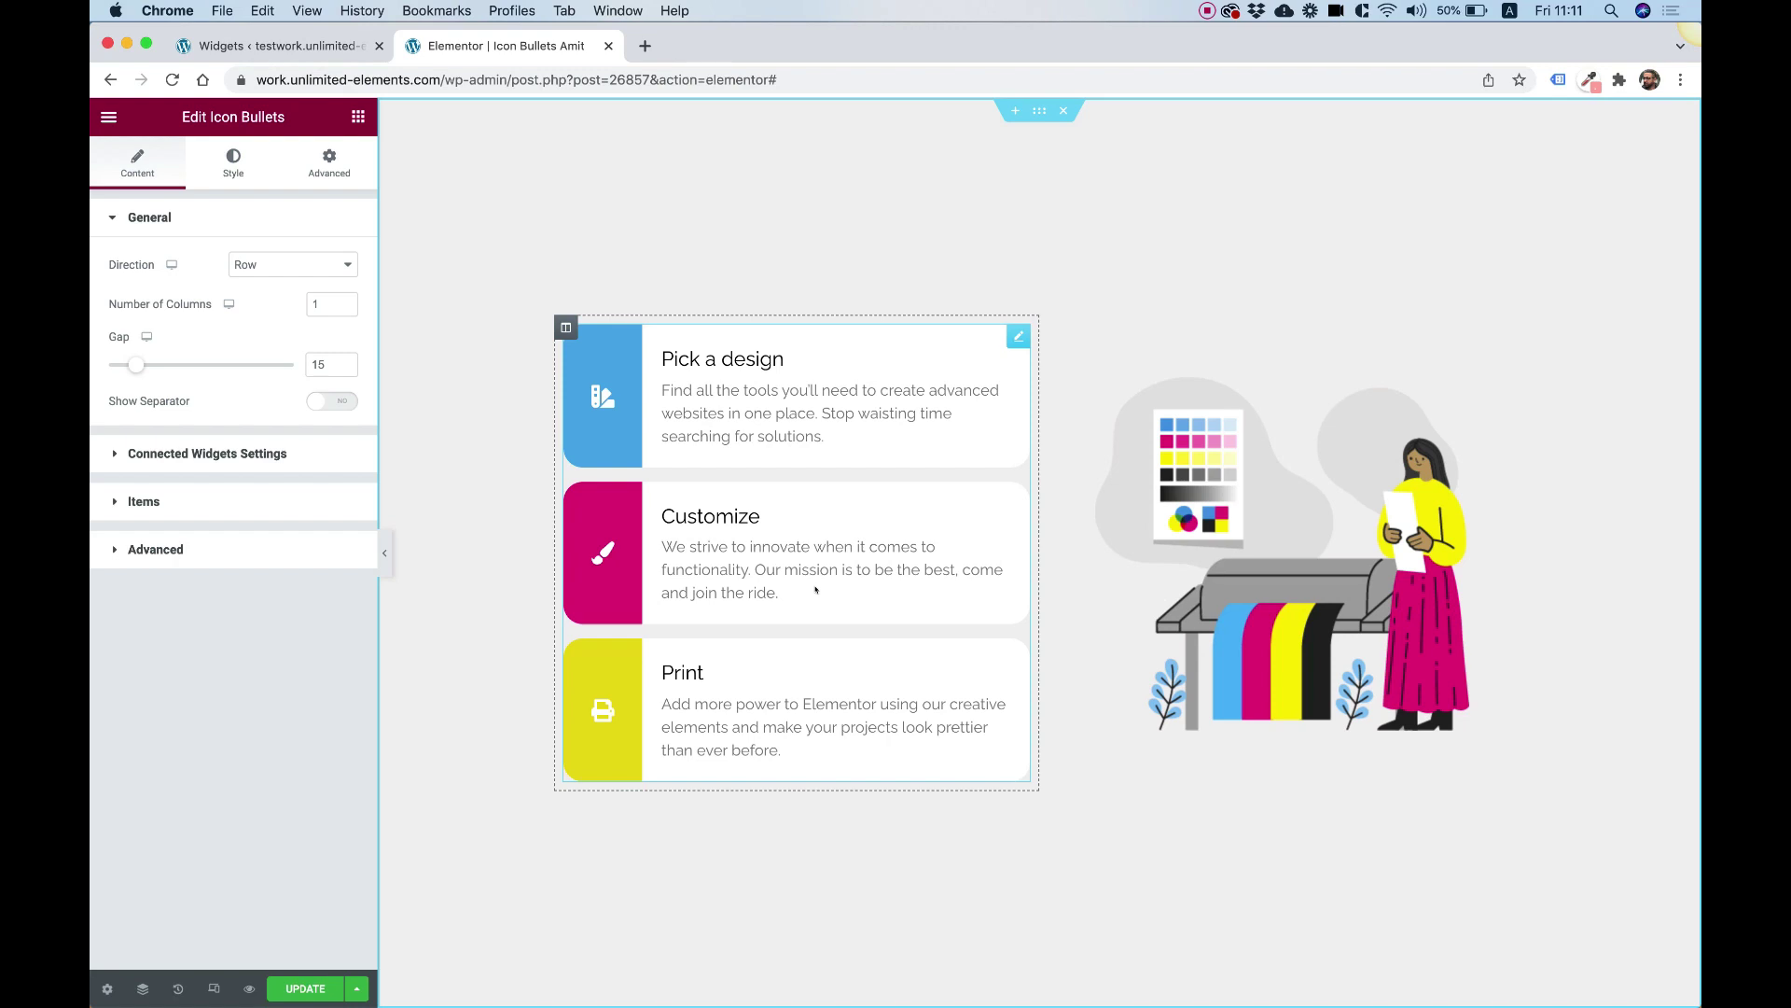
# Find the Image Card Carousel widget and add it to the column above the printer illustration
pyautogui.click(356, 117)
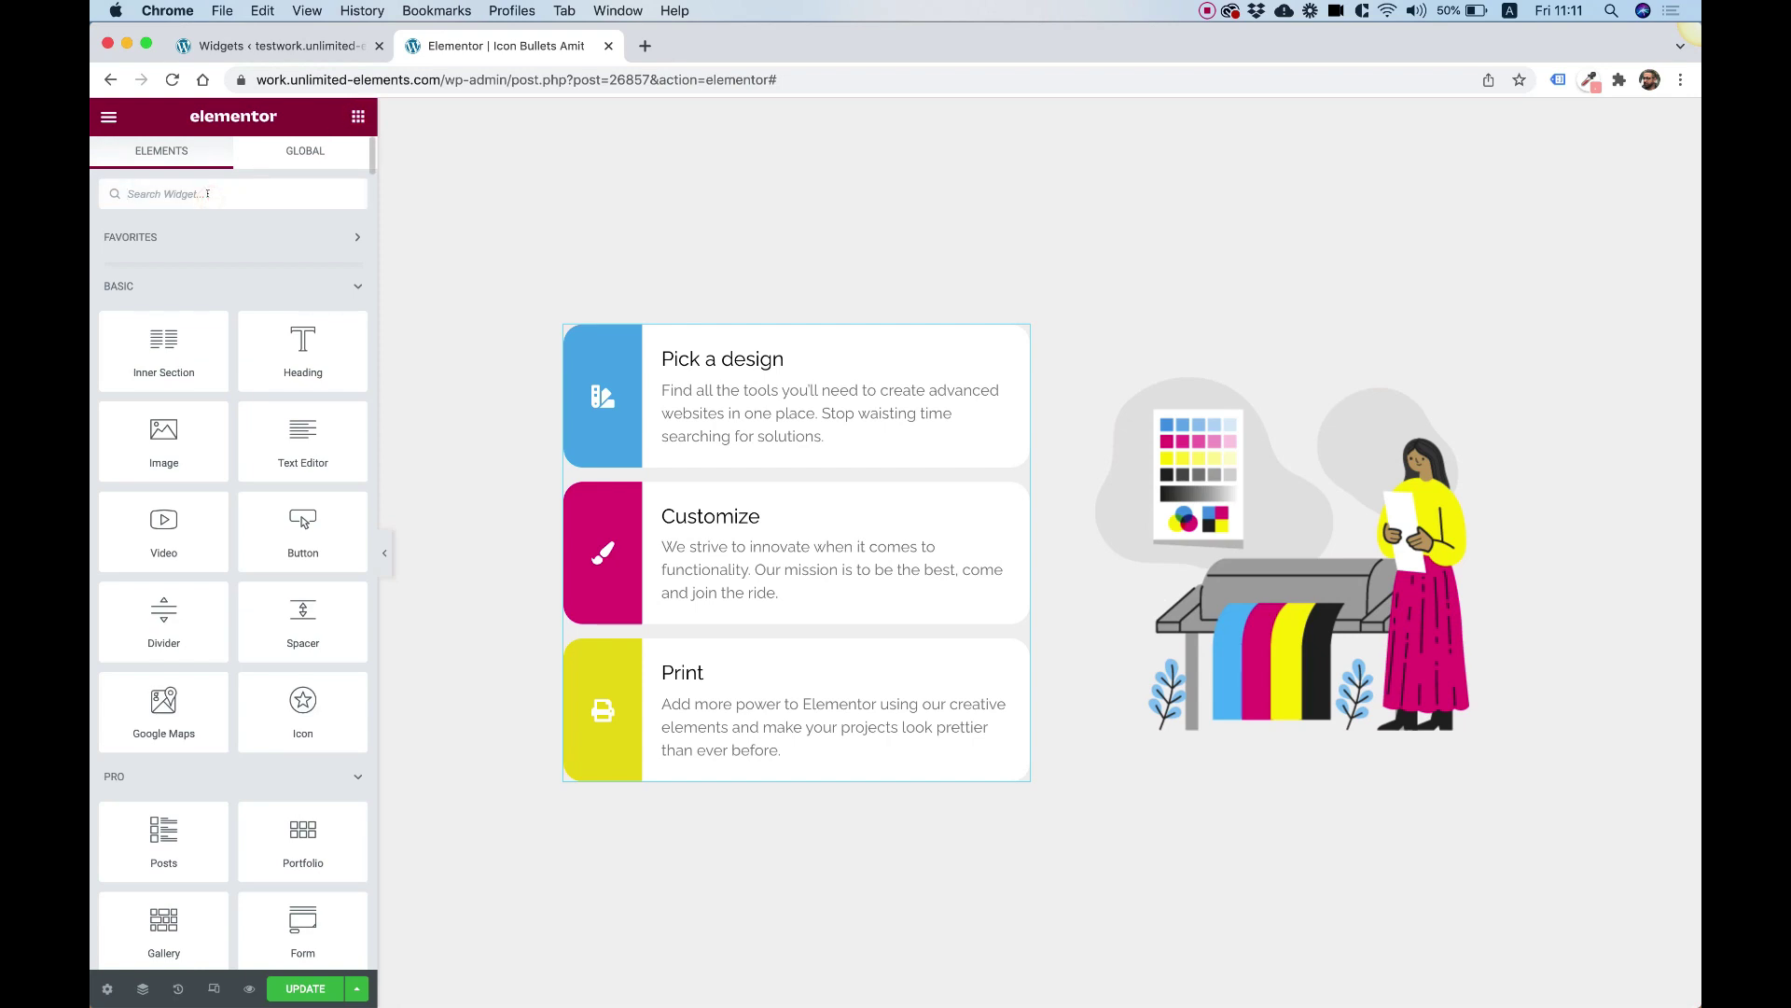
pyautogui.click(207, 193)
pyautogui.write('image card')
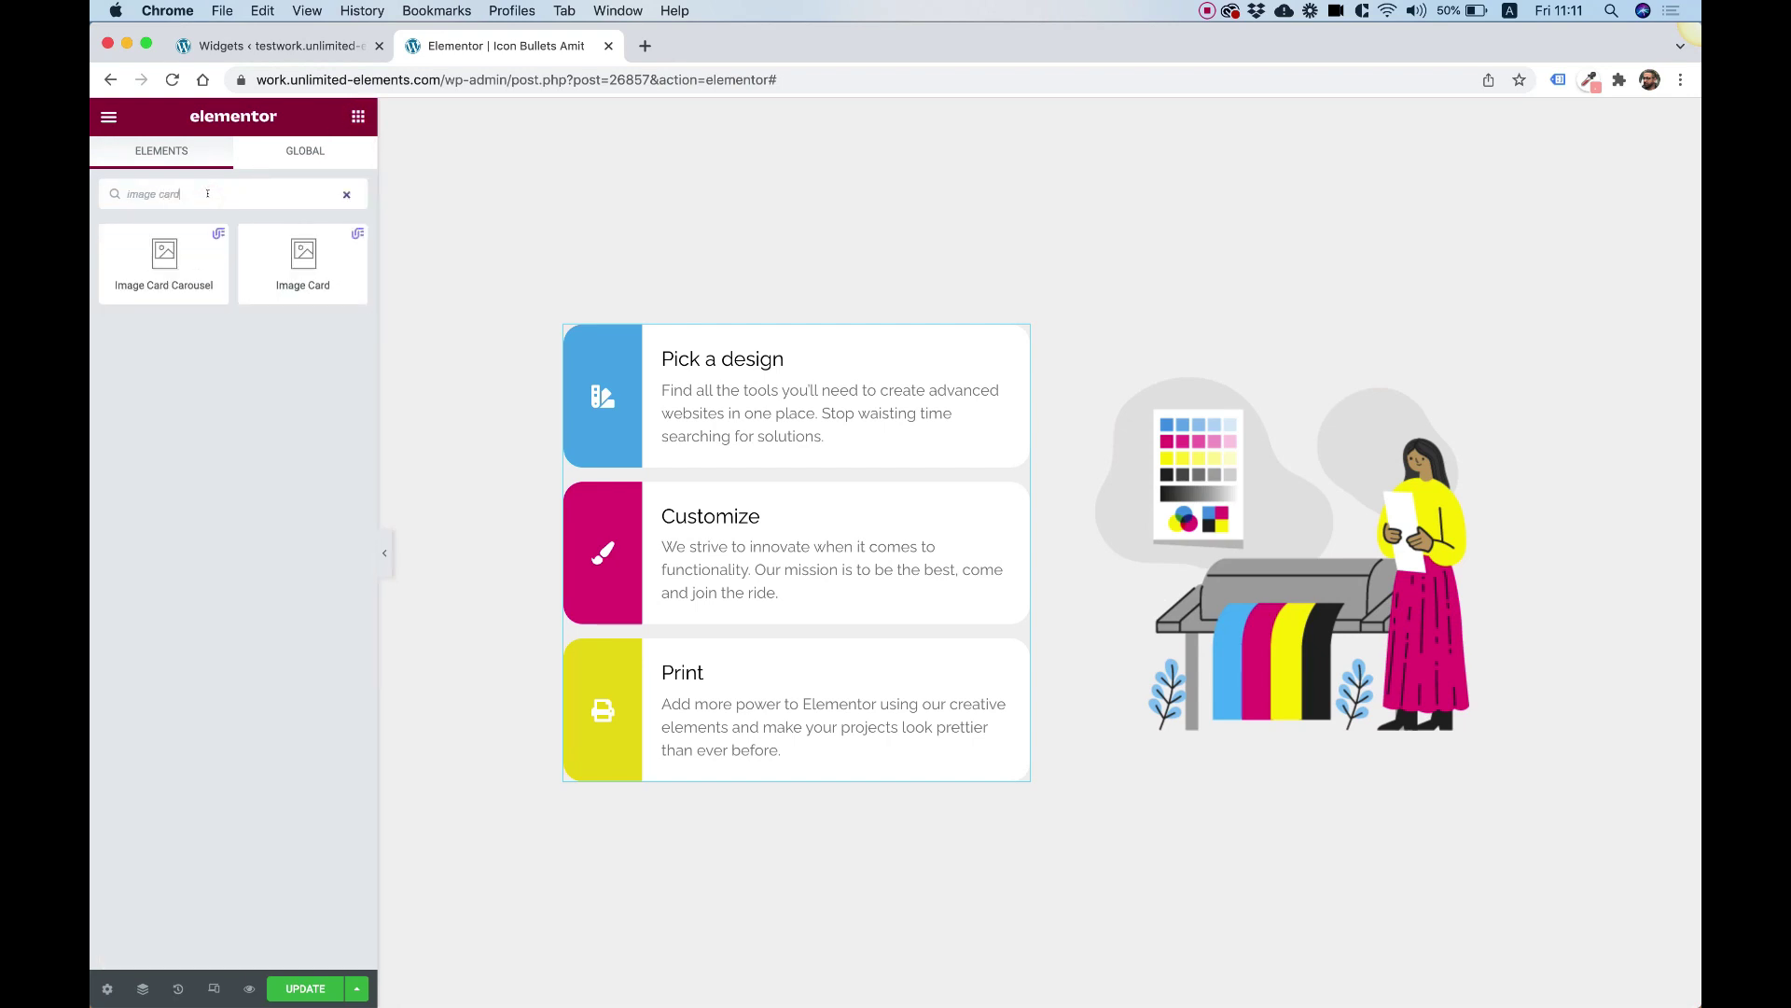
pyautogui.write(' carous')
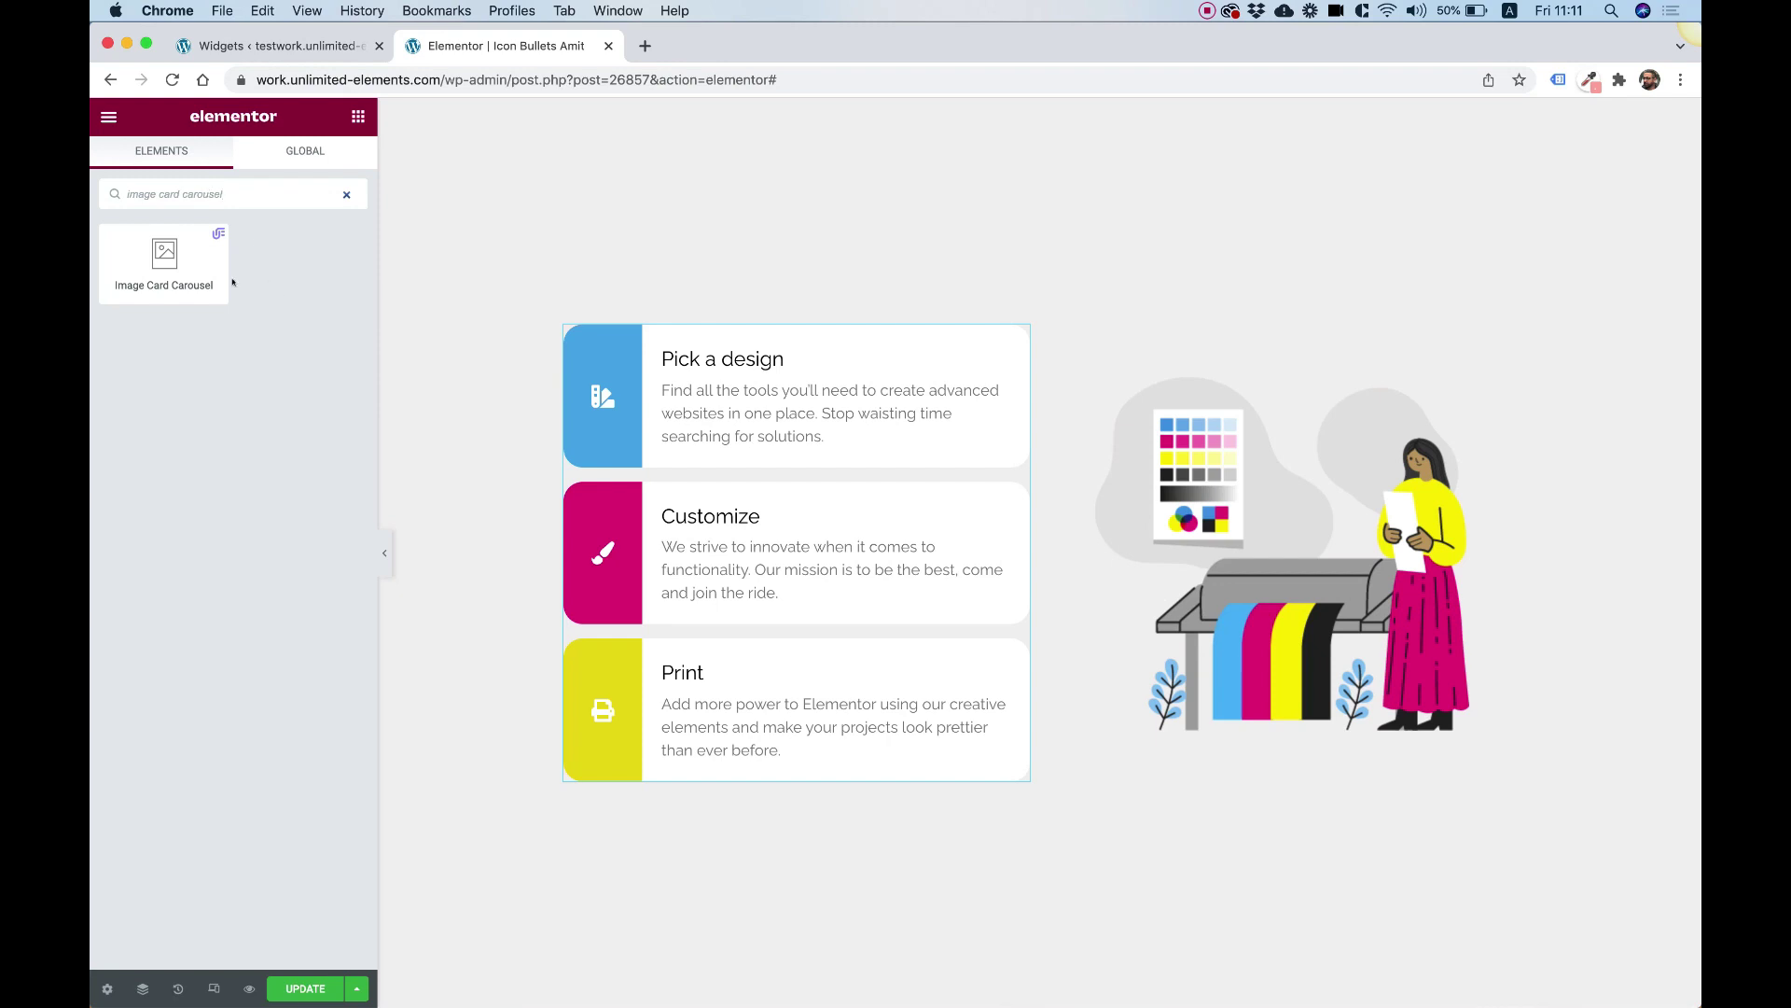
pyautogui.write('el')
pyautogui.moveTo(224, 278); pyautogui.dragTo(1275, 440)
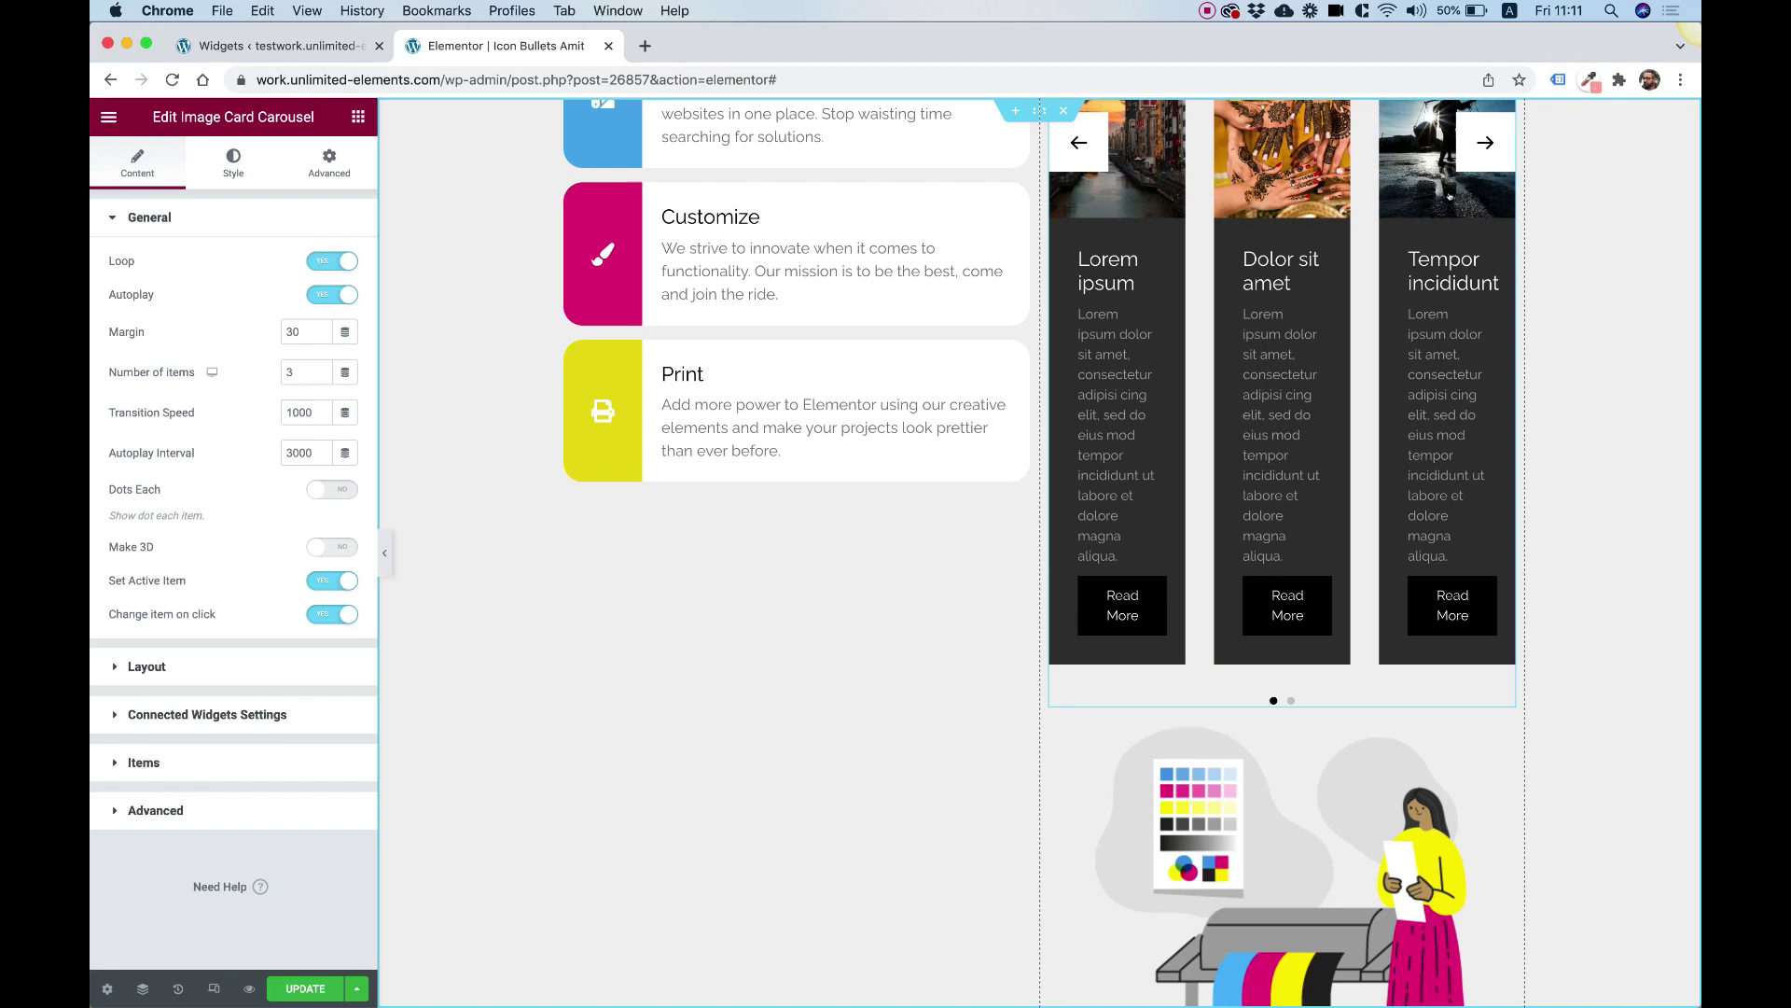
# Delete the printer illustration's Image widget below the Image Card Carousel
pyautogui.click(1486, 142)
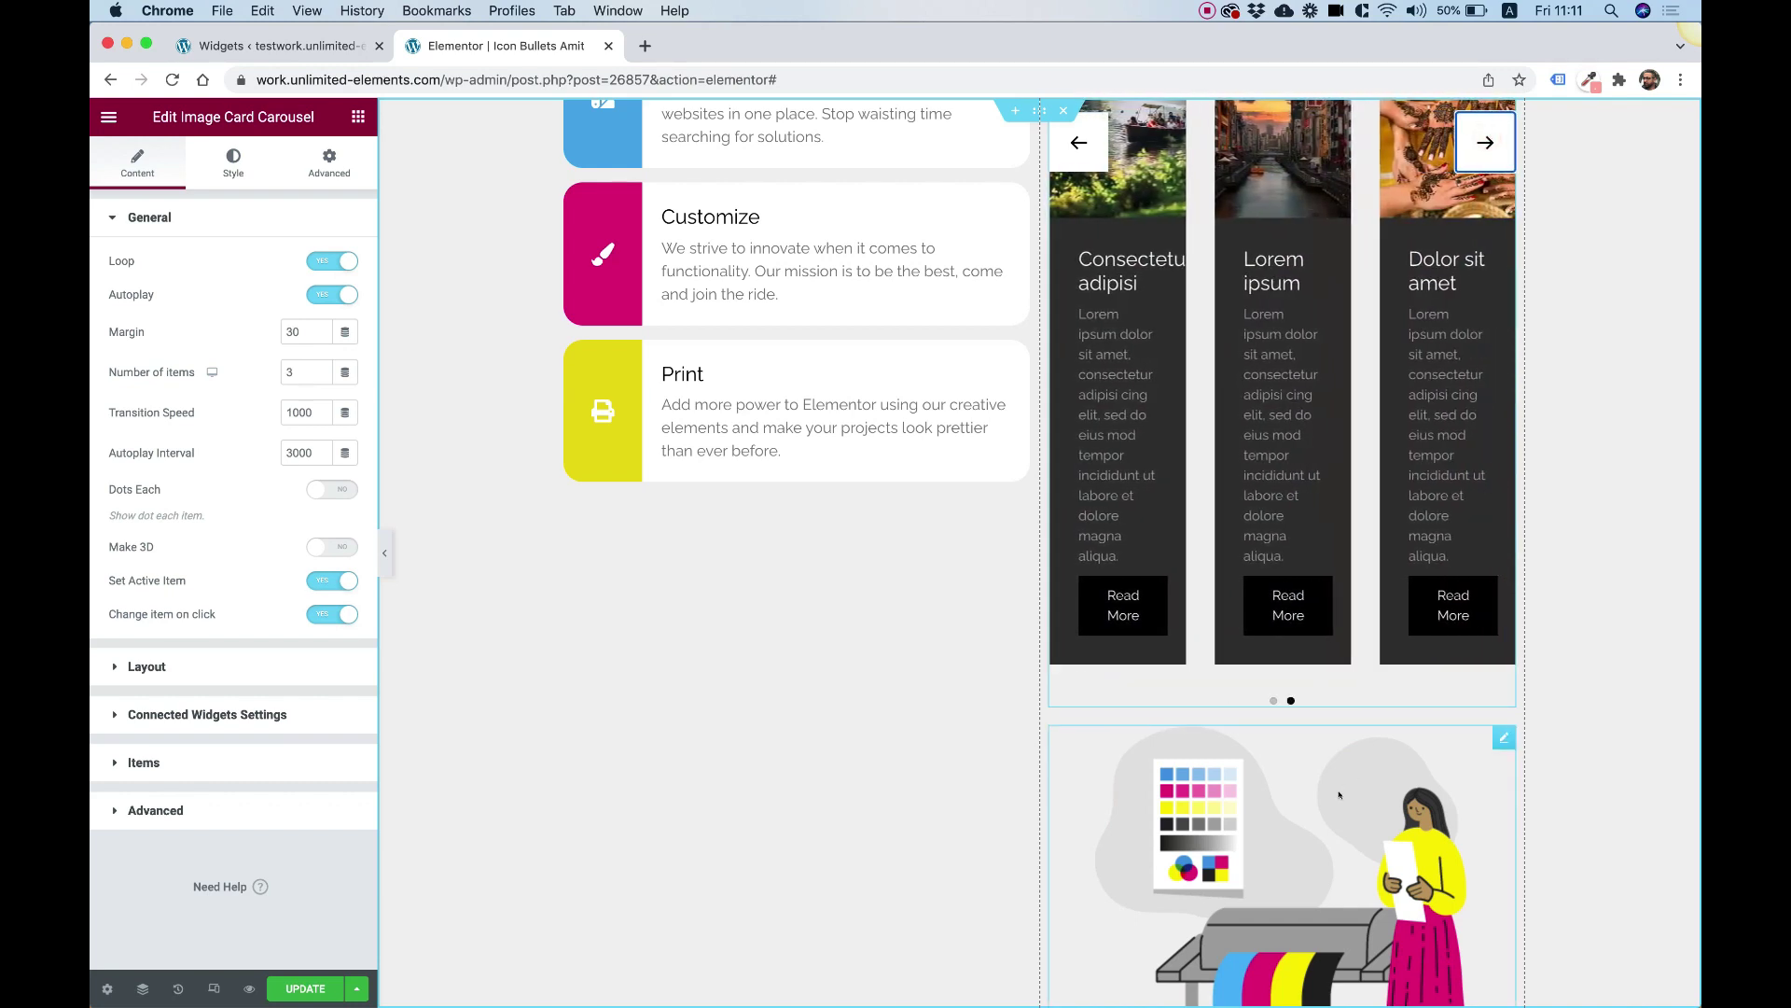
pyautogui.rightClick(1452, 795)
pyautogui.click(1484, 984)
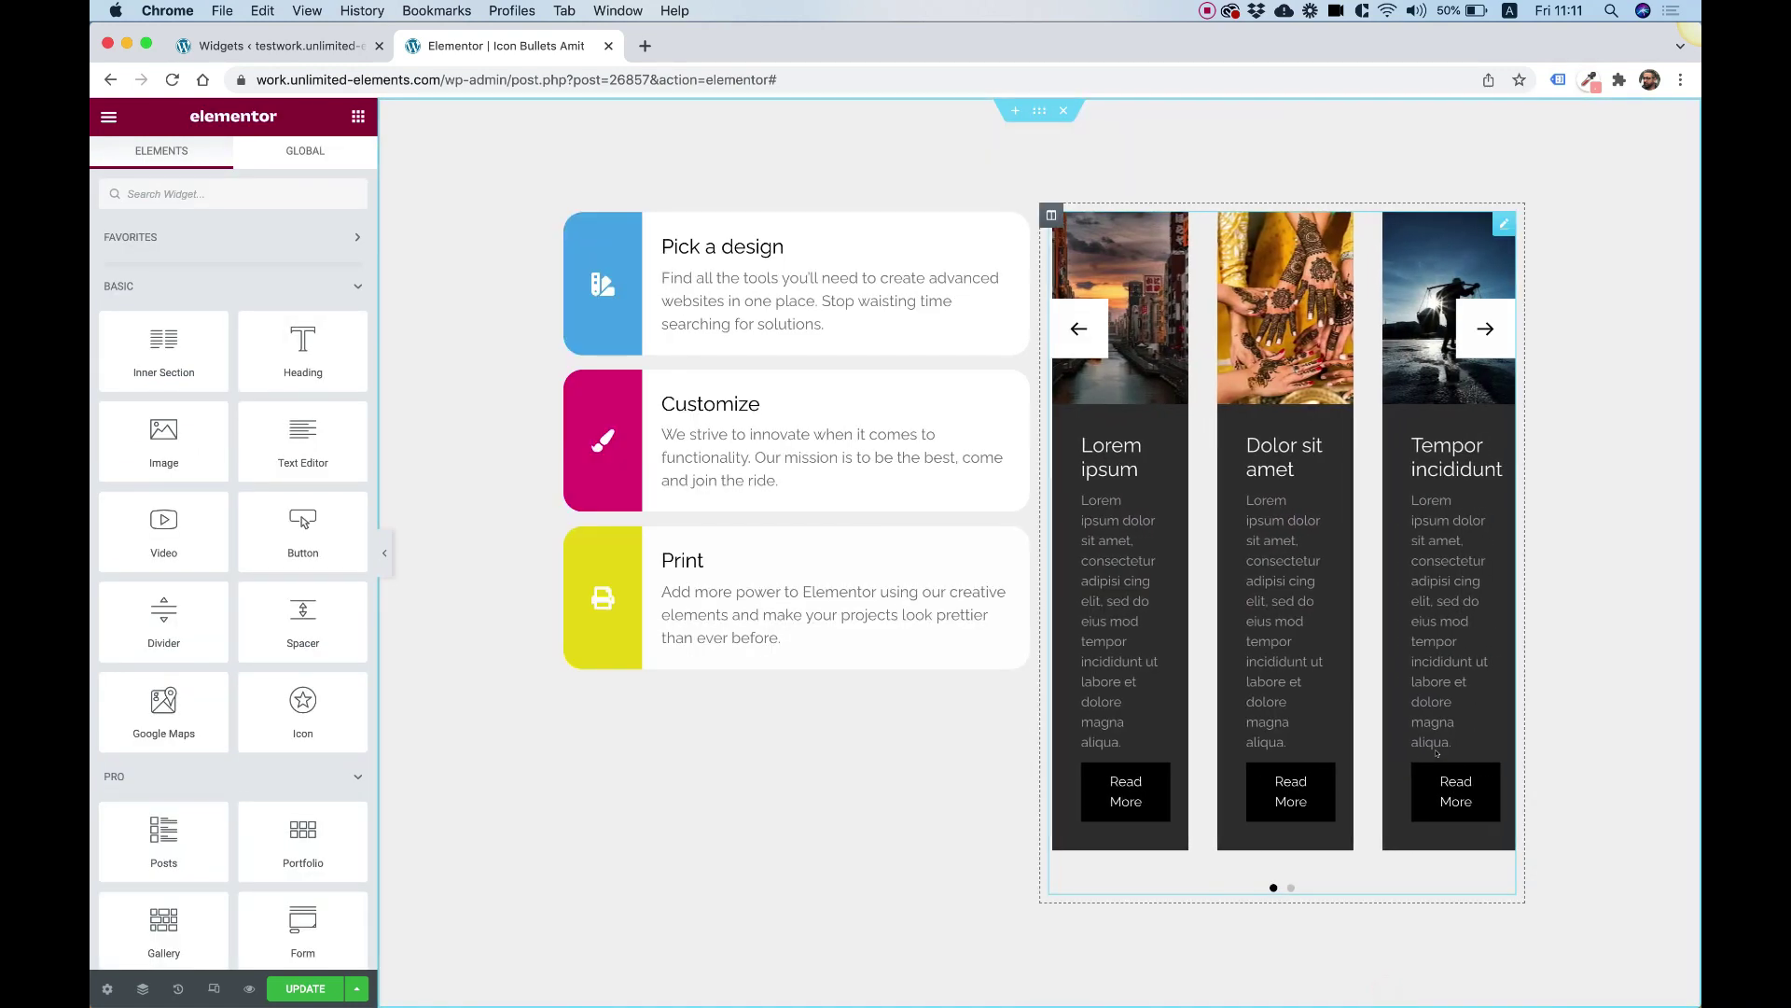
# Set the Image Card Carousel's number of items to 1
pyautogui.click(1166, 379)
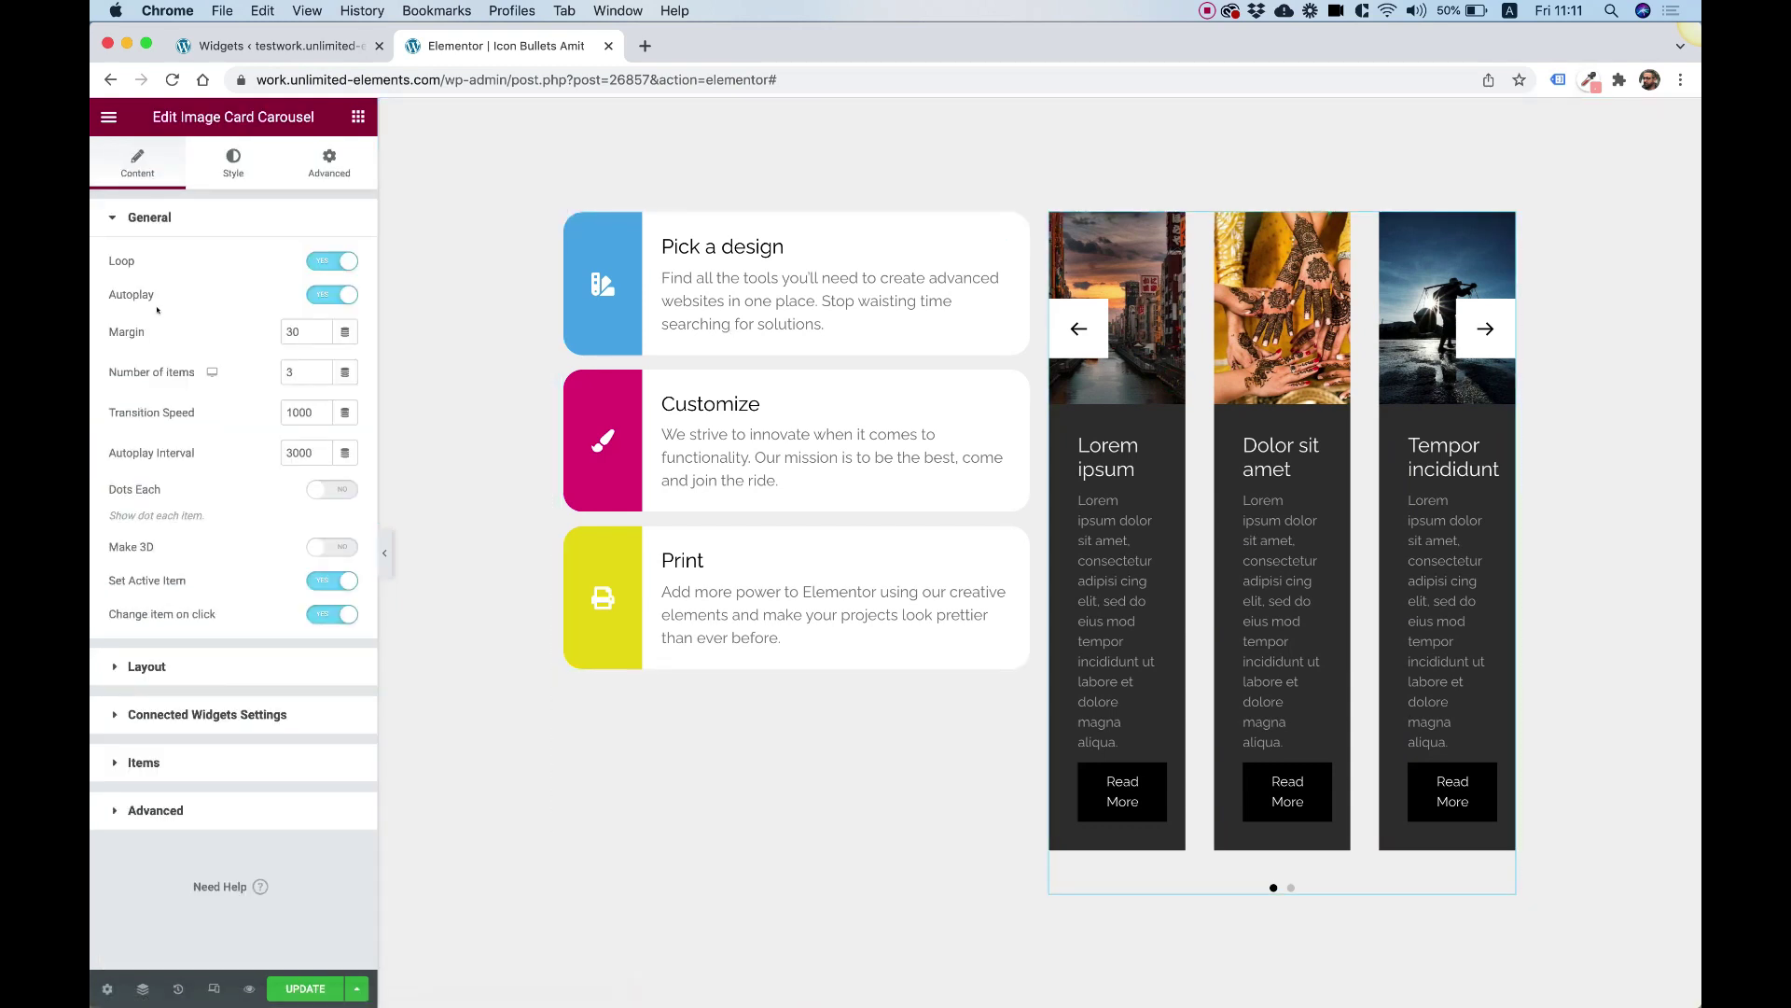
pyautogui.doubleClick(297, 370)
pyautogui.write('1')
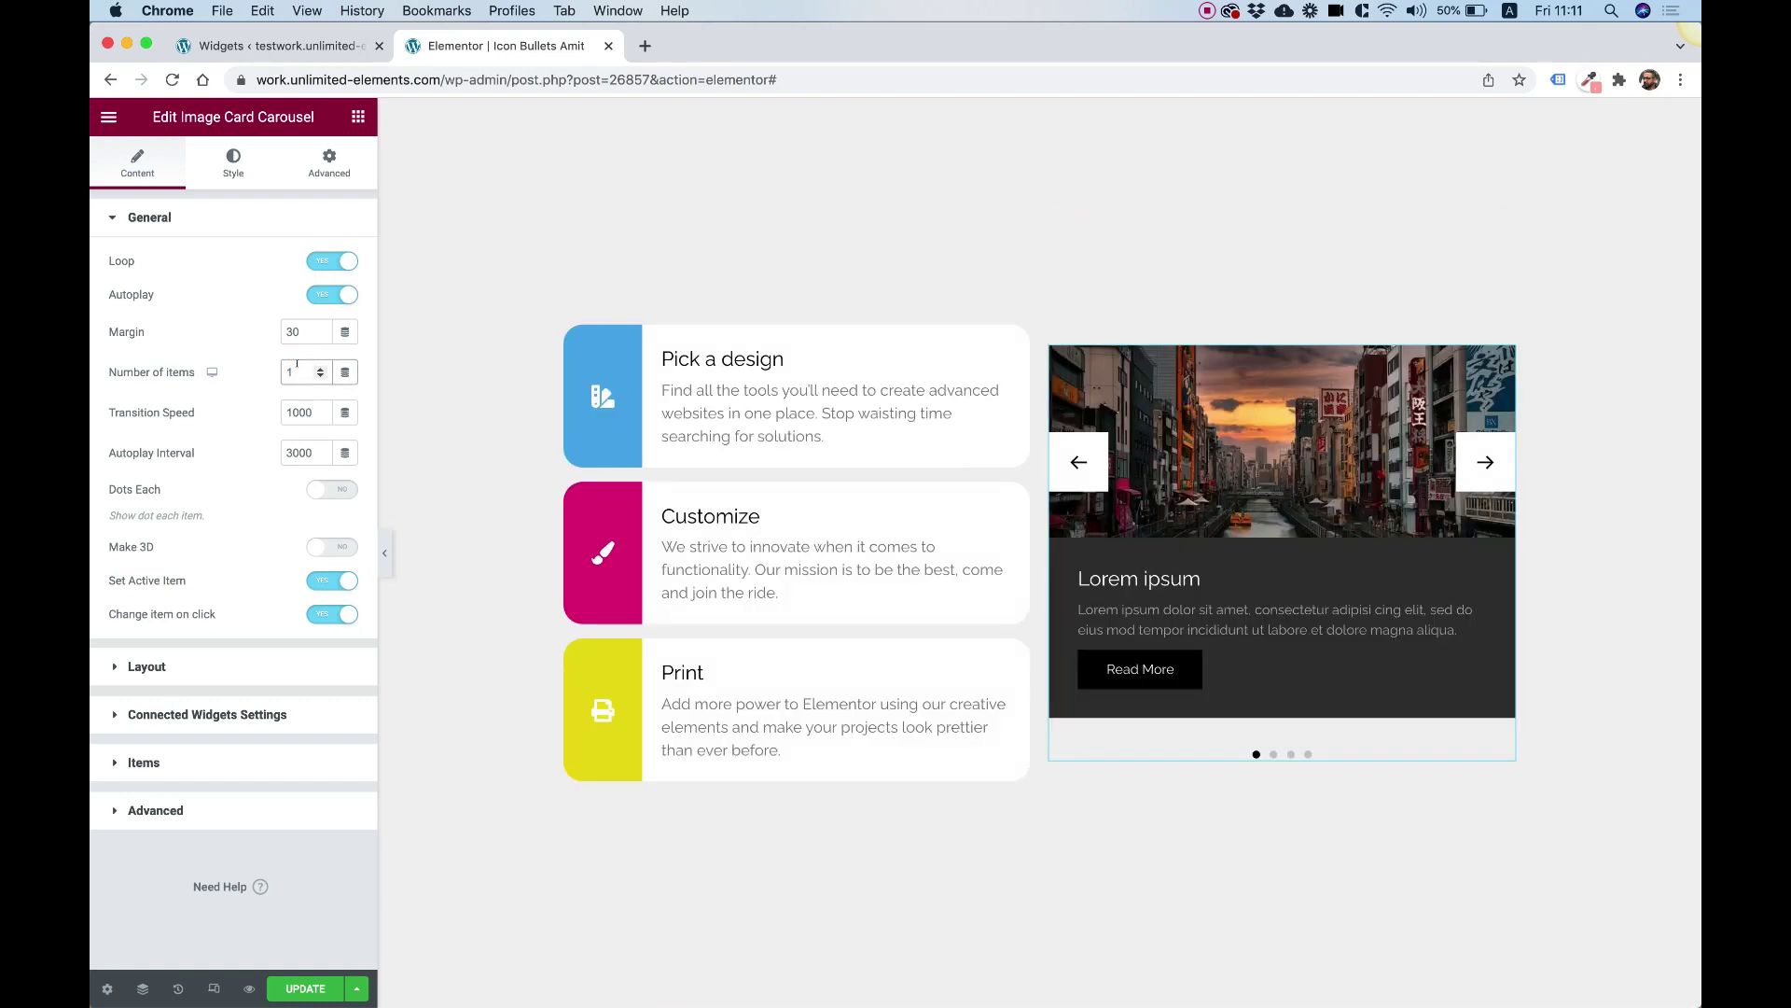
# Disable Show Arrows, Show Bullets and Show Content for the Image Card Carousel
pyautogui.click(168, 666)
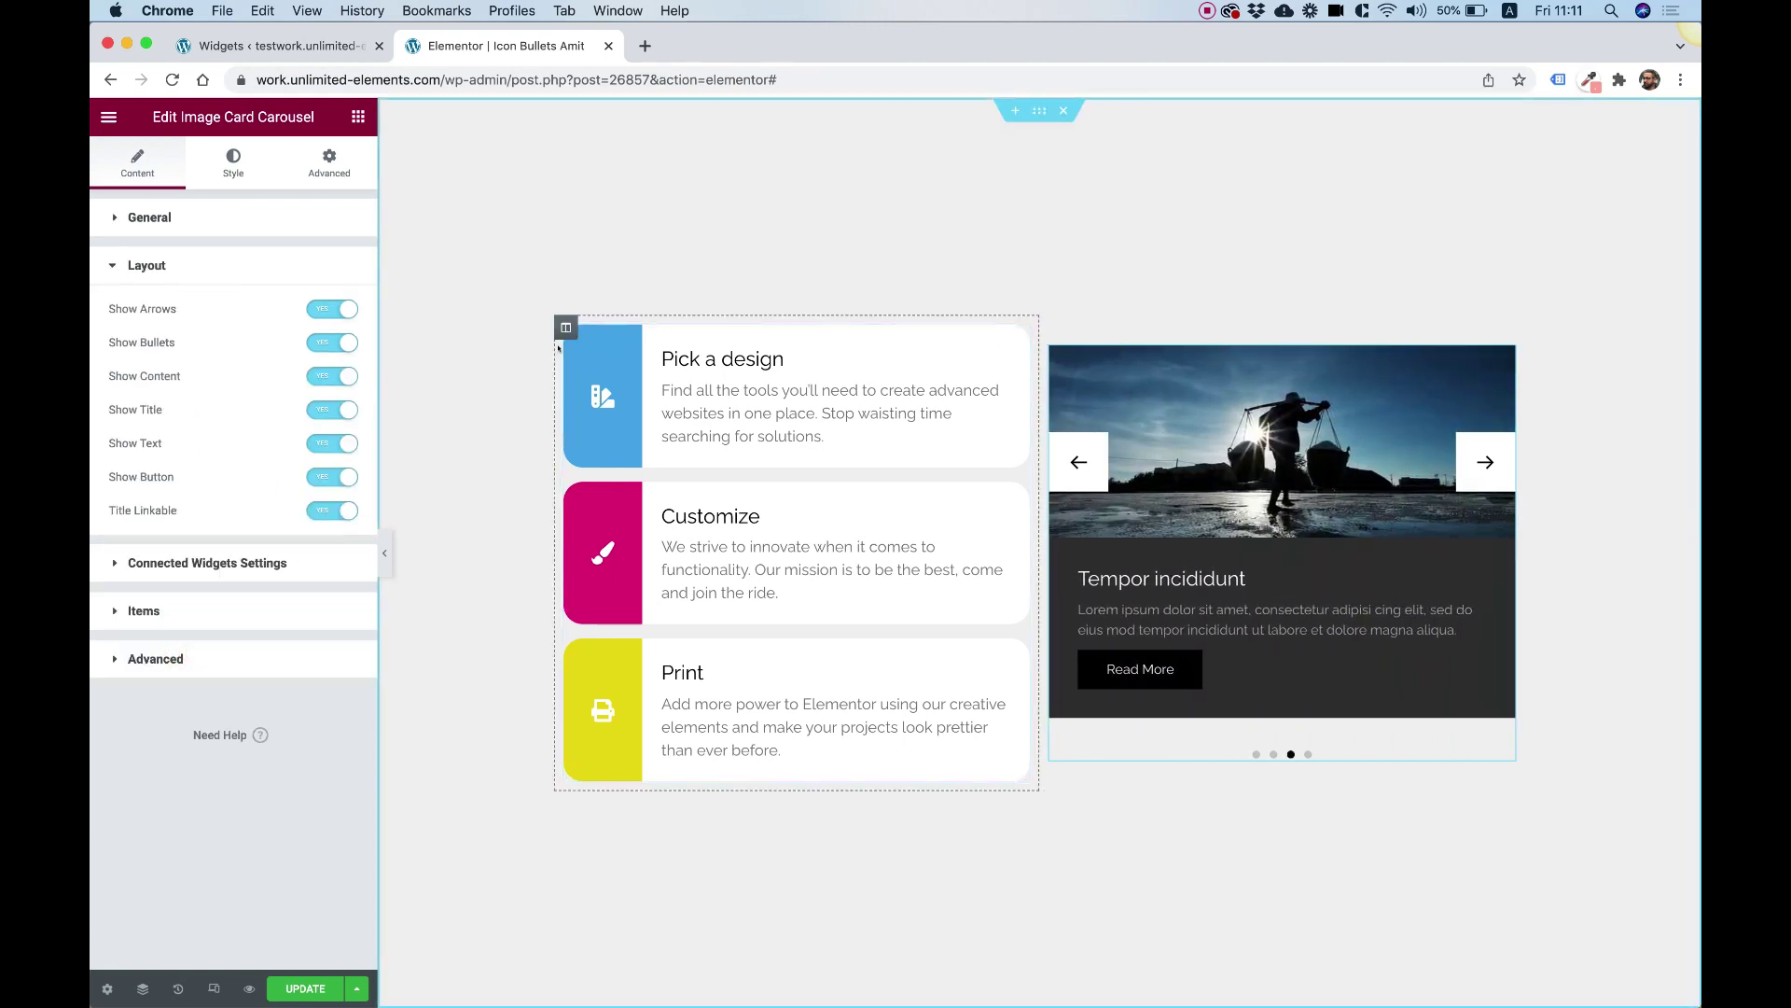
pyautogui.click(325, 310)
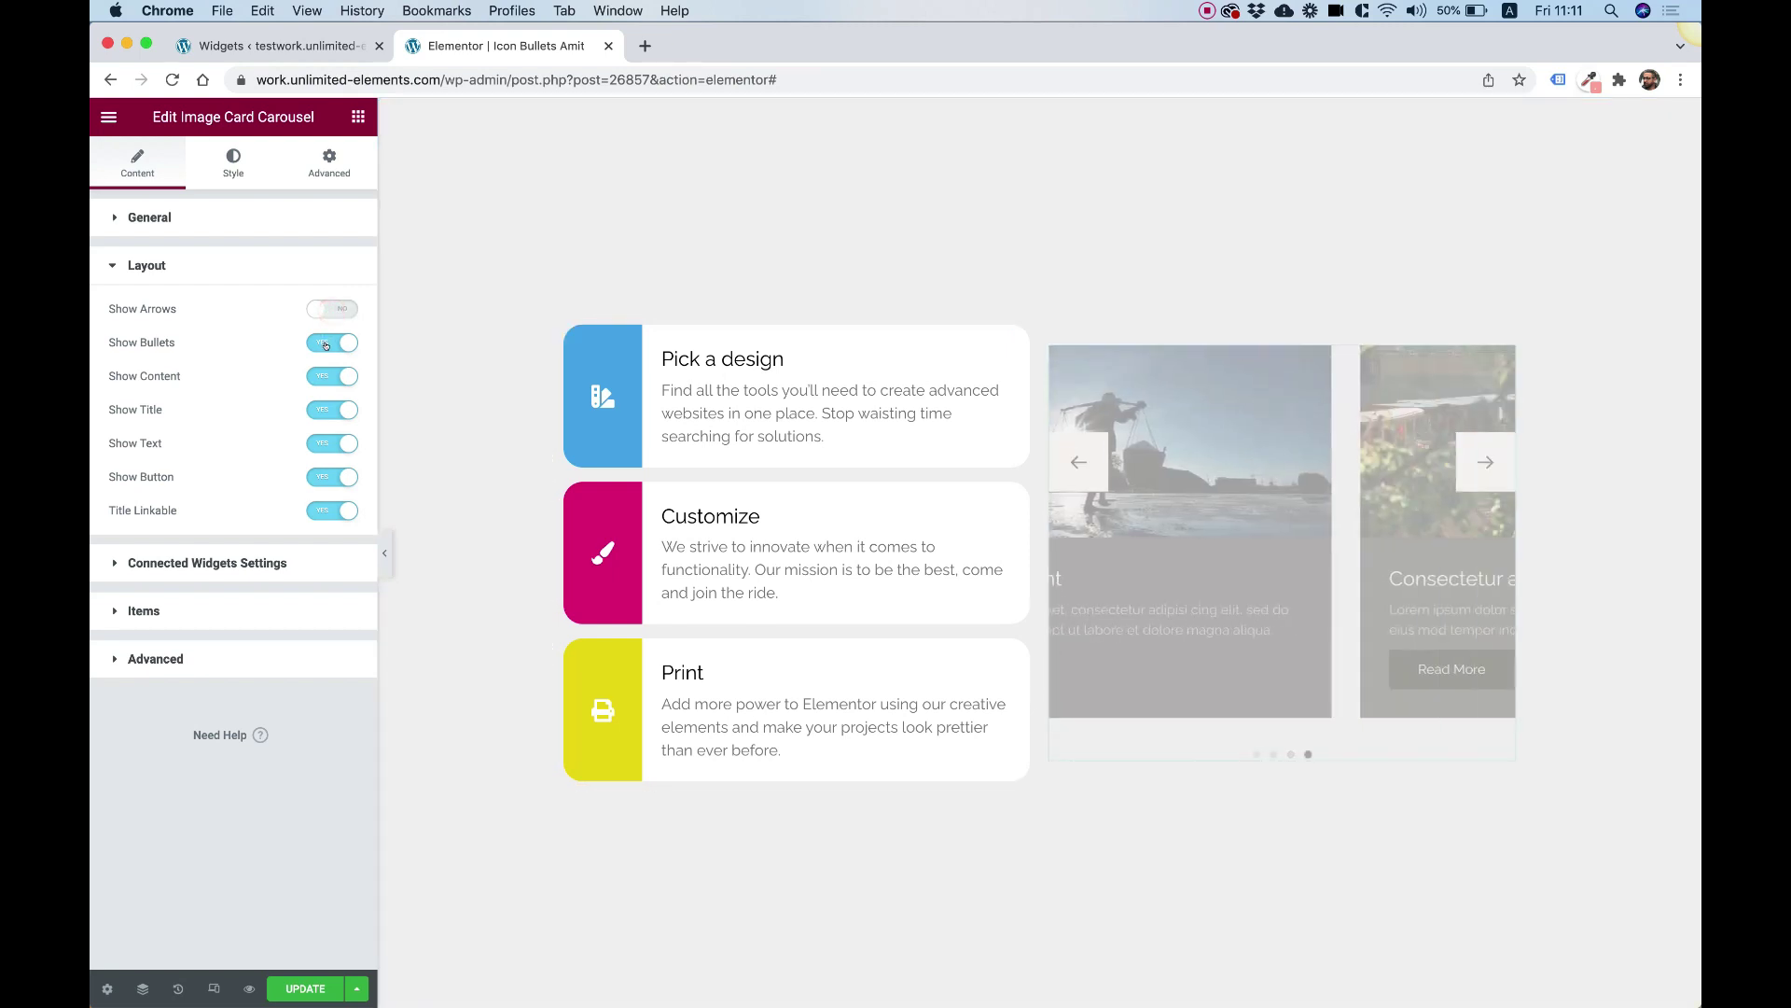
pyautogui.click(328, 341)
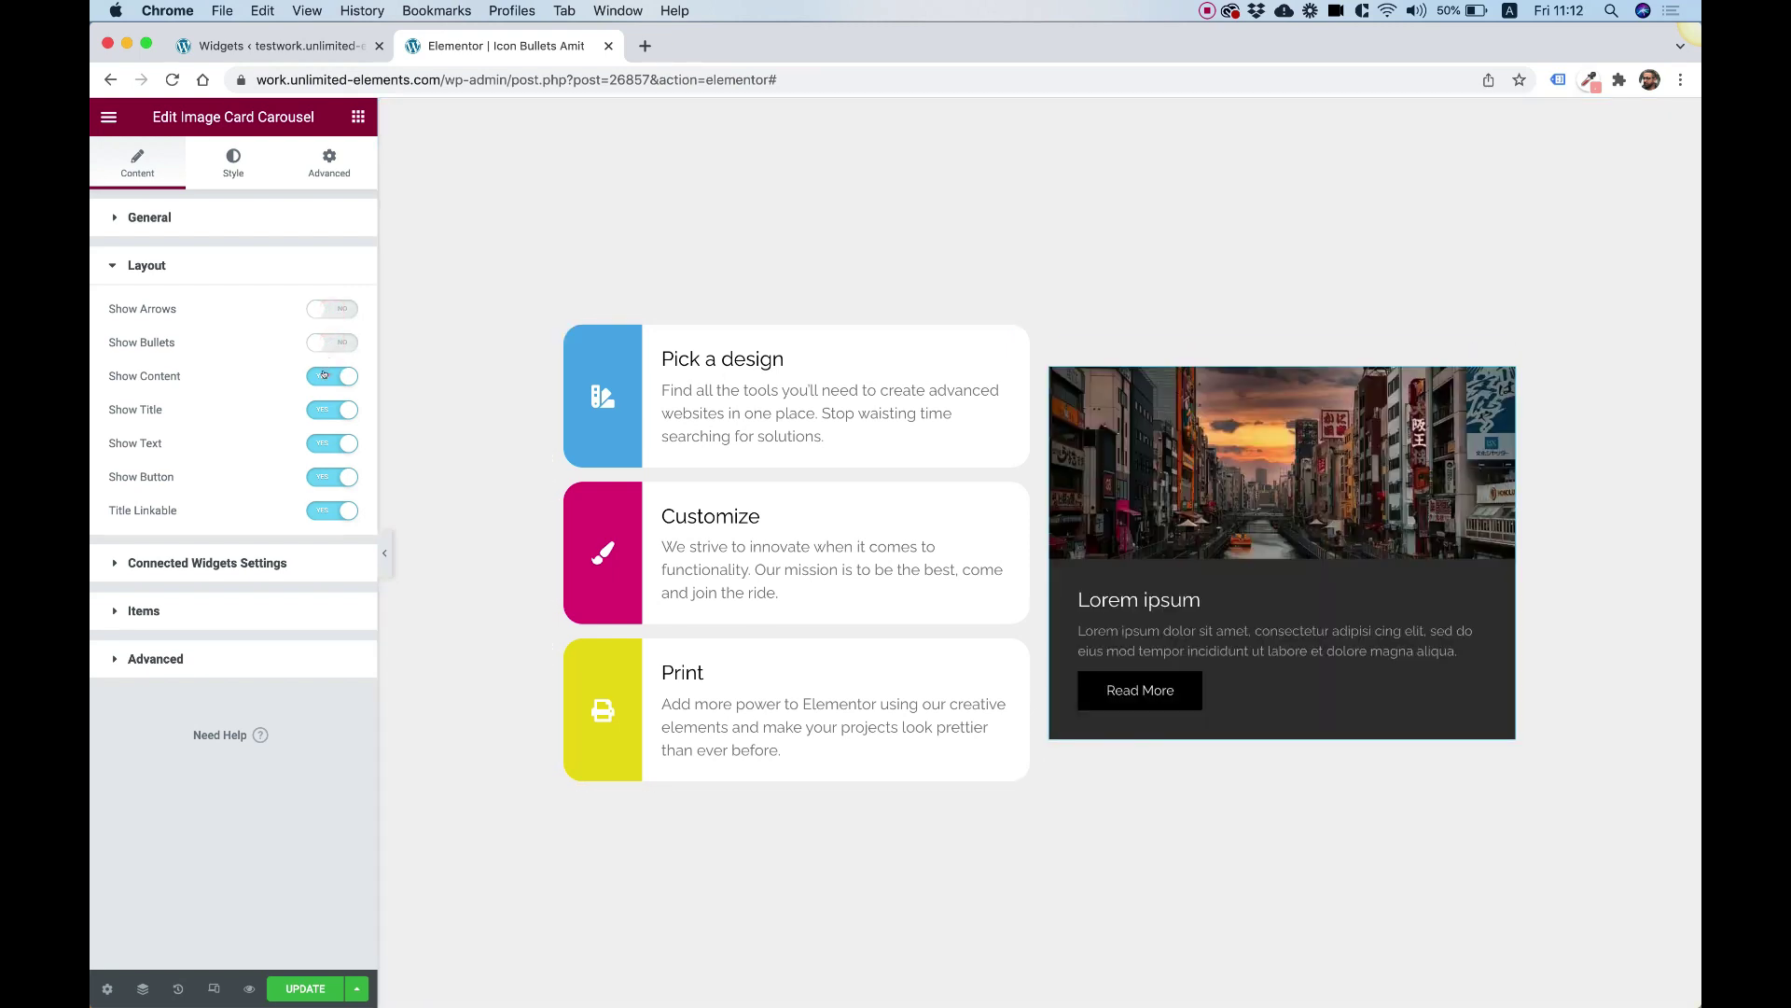
pyautogui.click(323, 376)
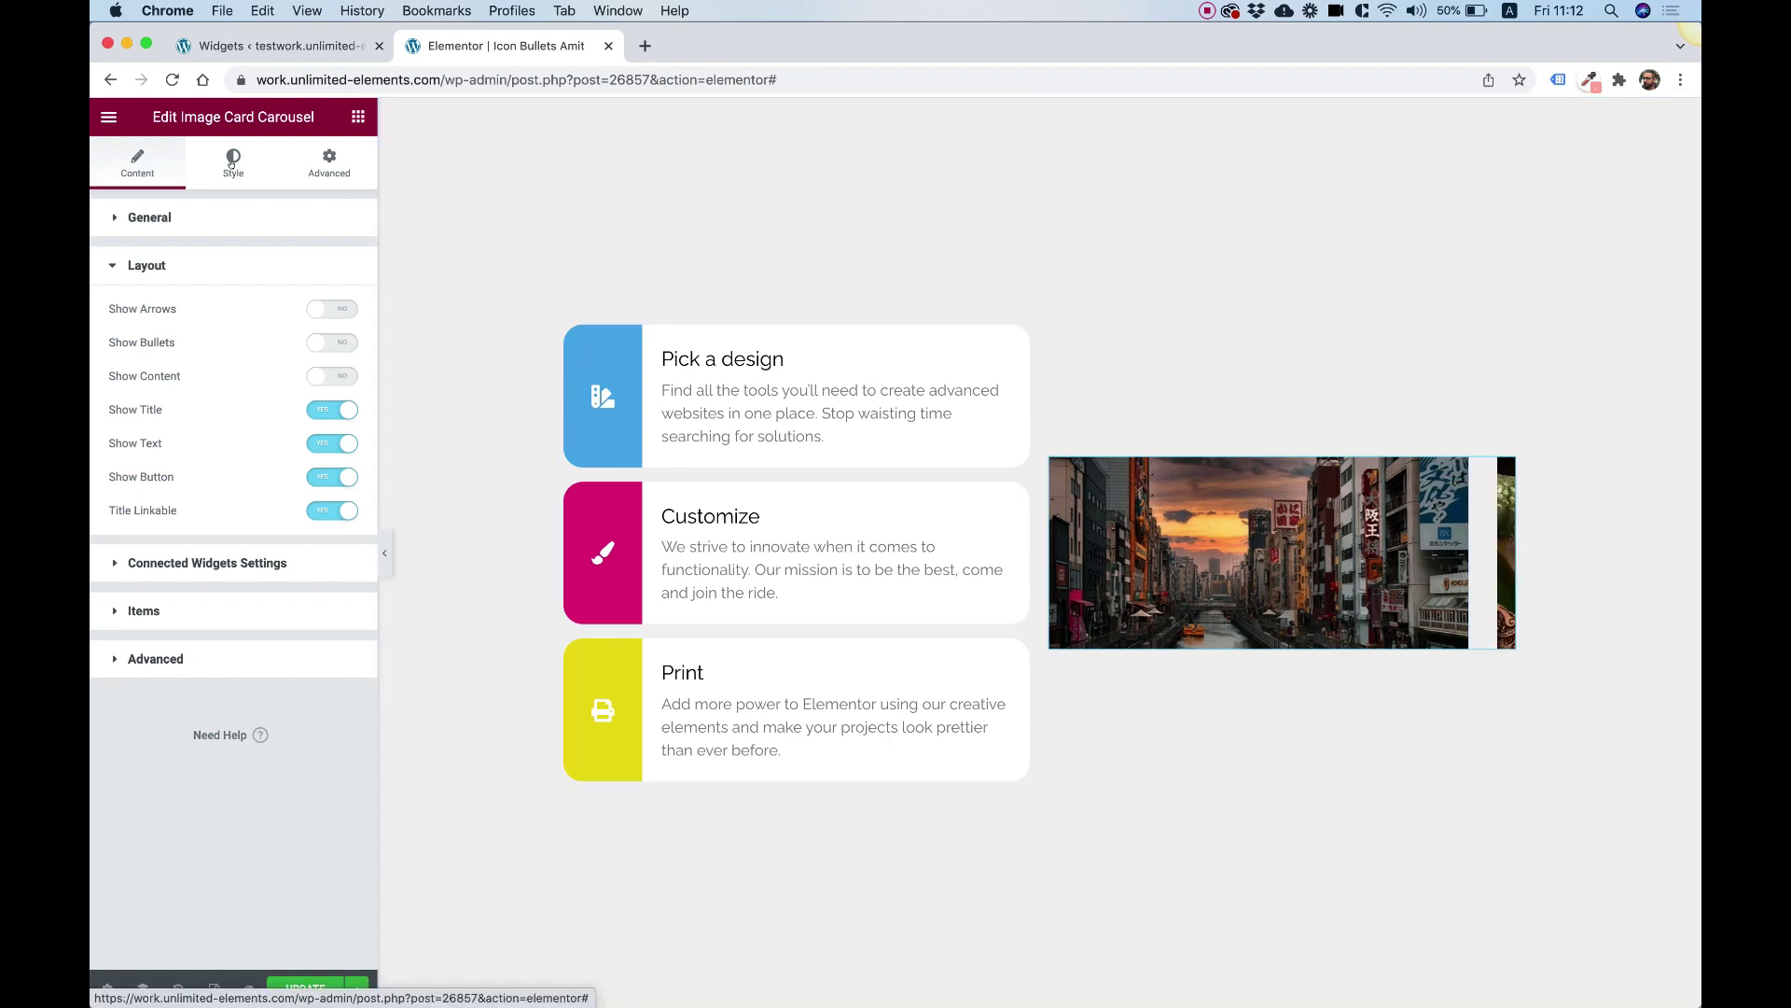
# Turn off Autoplay for the Image Card Carousel and delete its fourth item, Consectetur adipisi
pyautogui.click(172, 209)
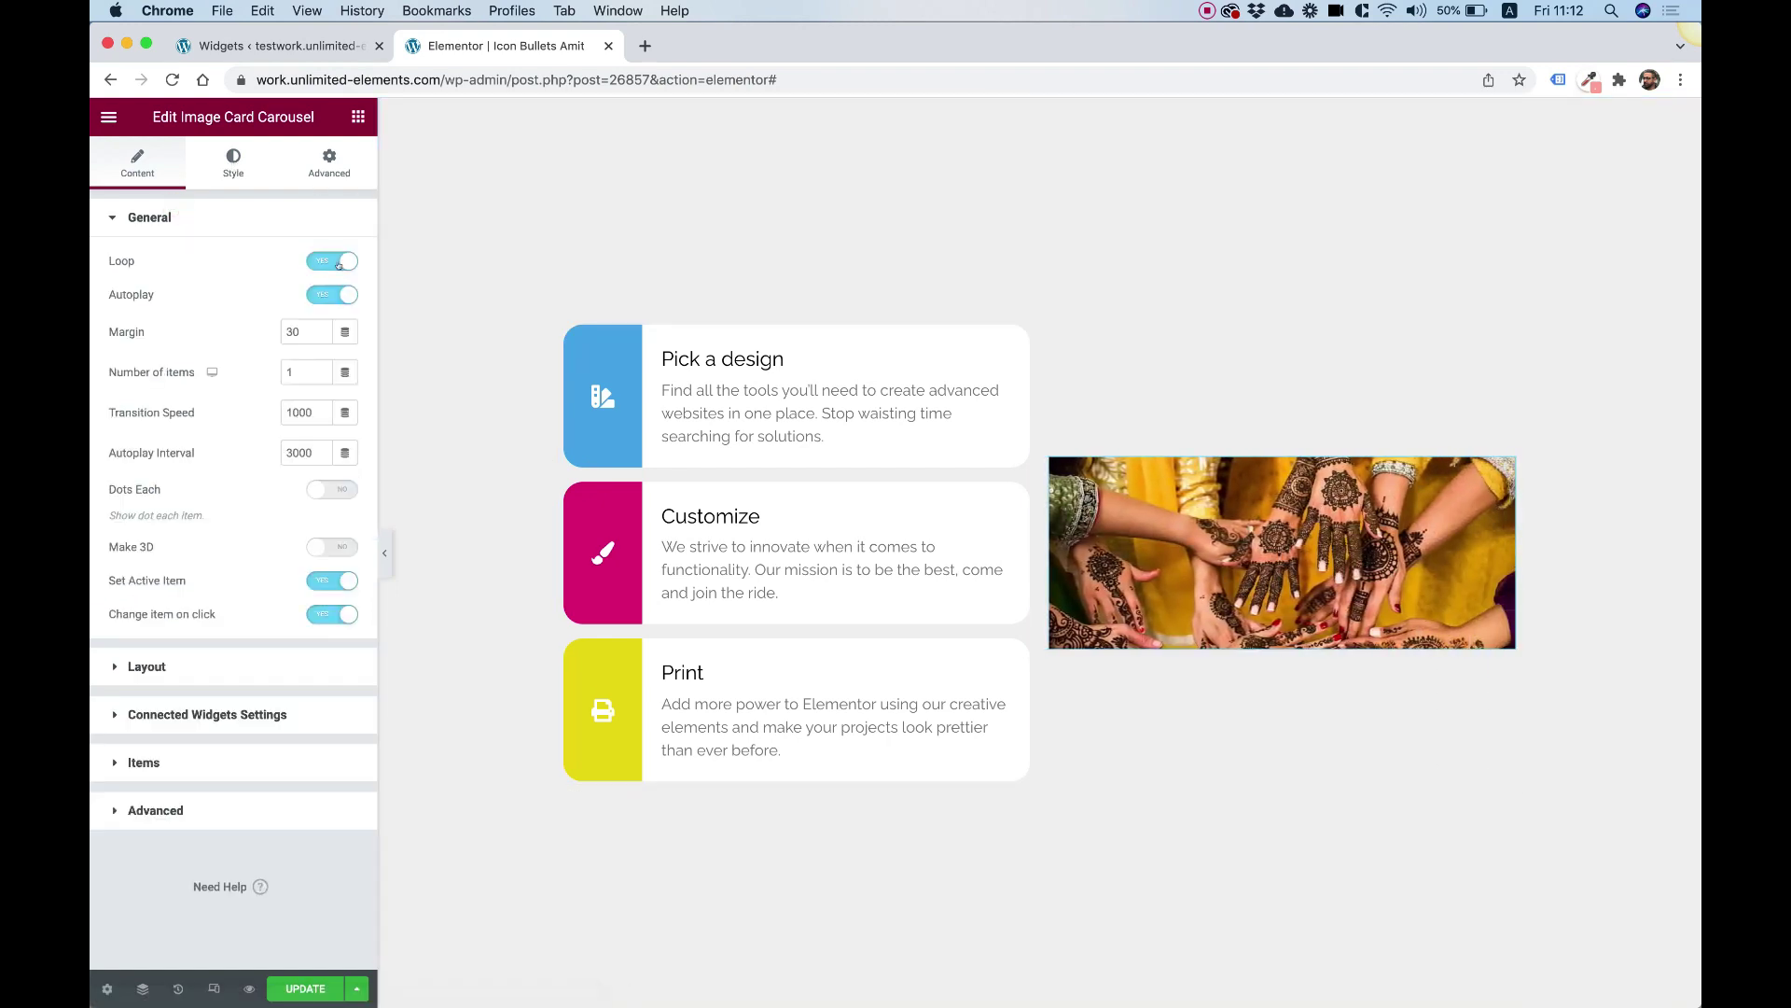
pyautogui.click(337, 295)
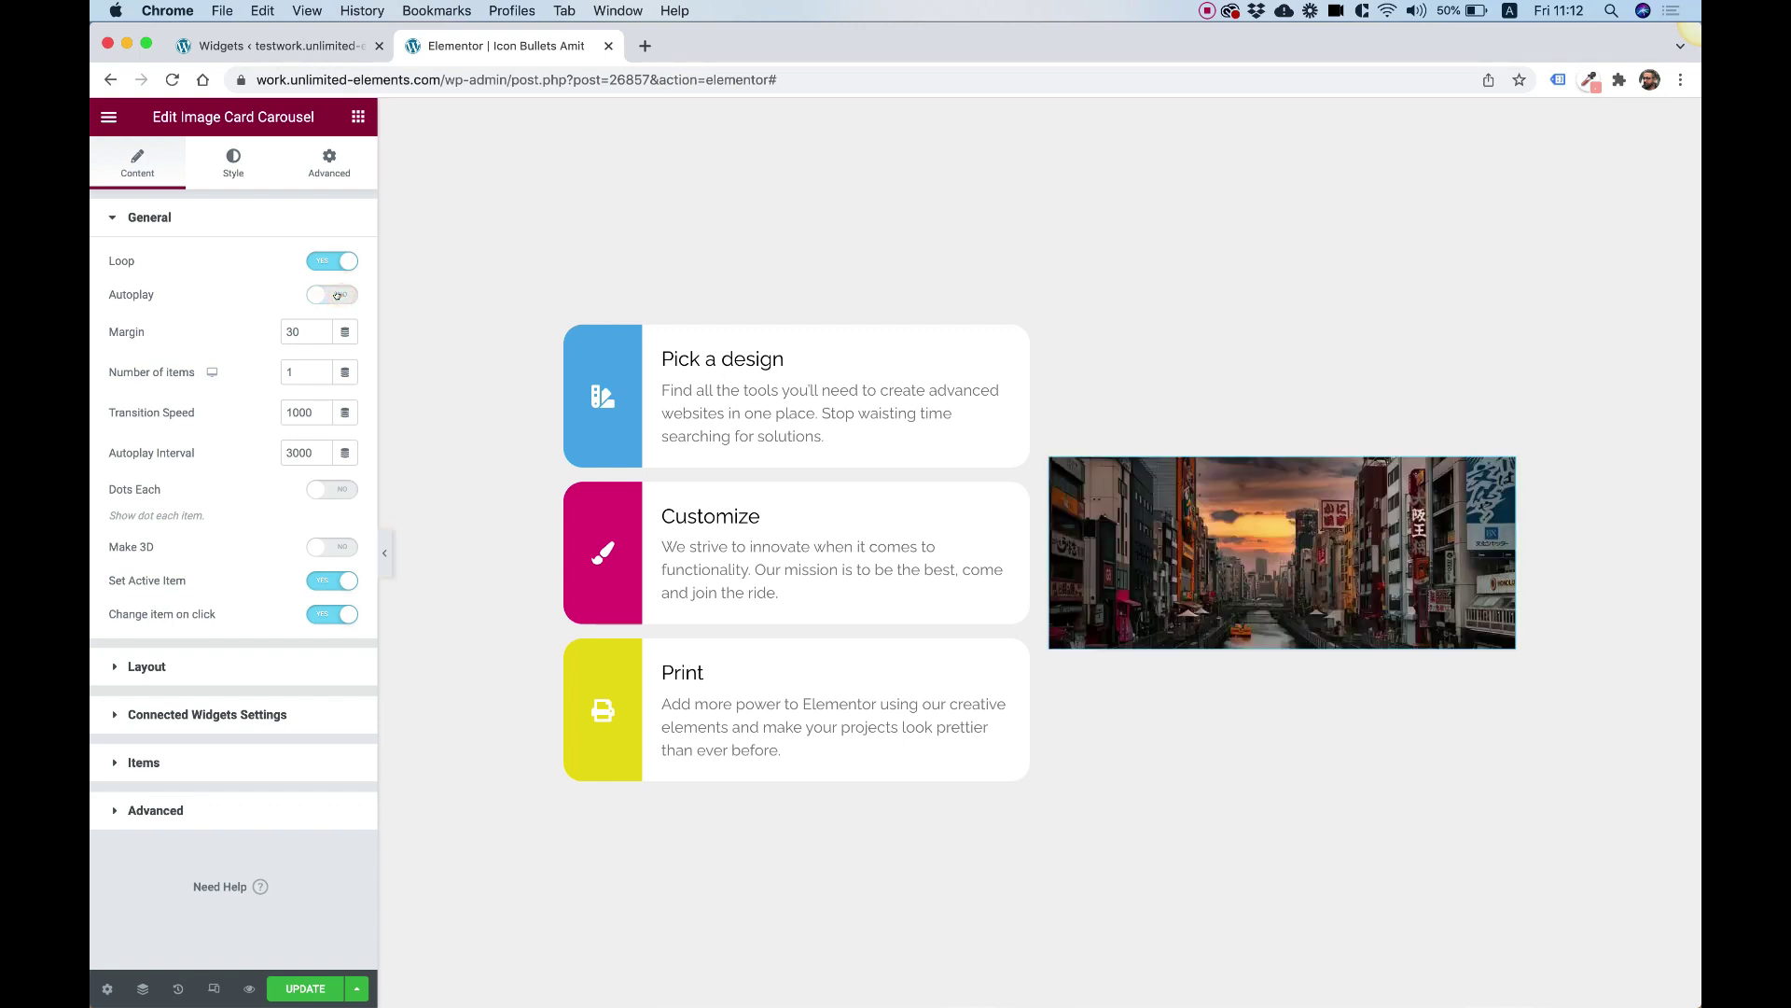
pyautogui.click(188, 758)
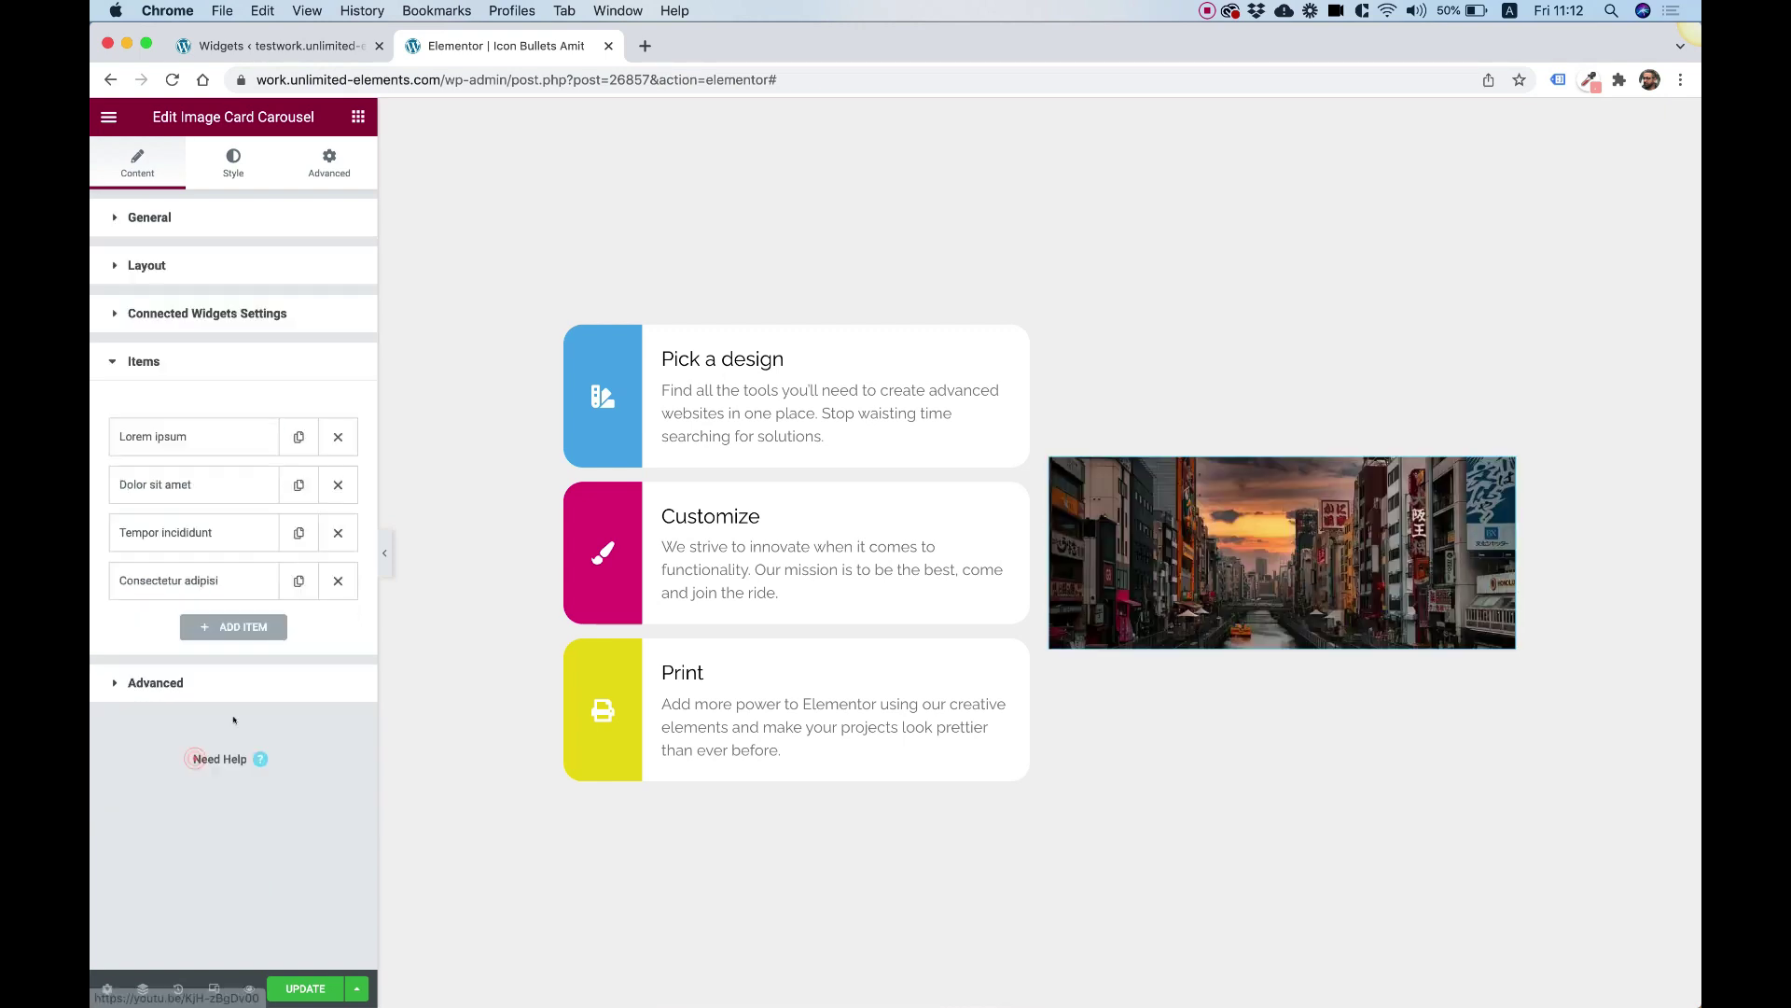
pyautogui.click(338, 580)
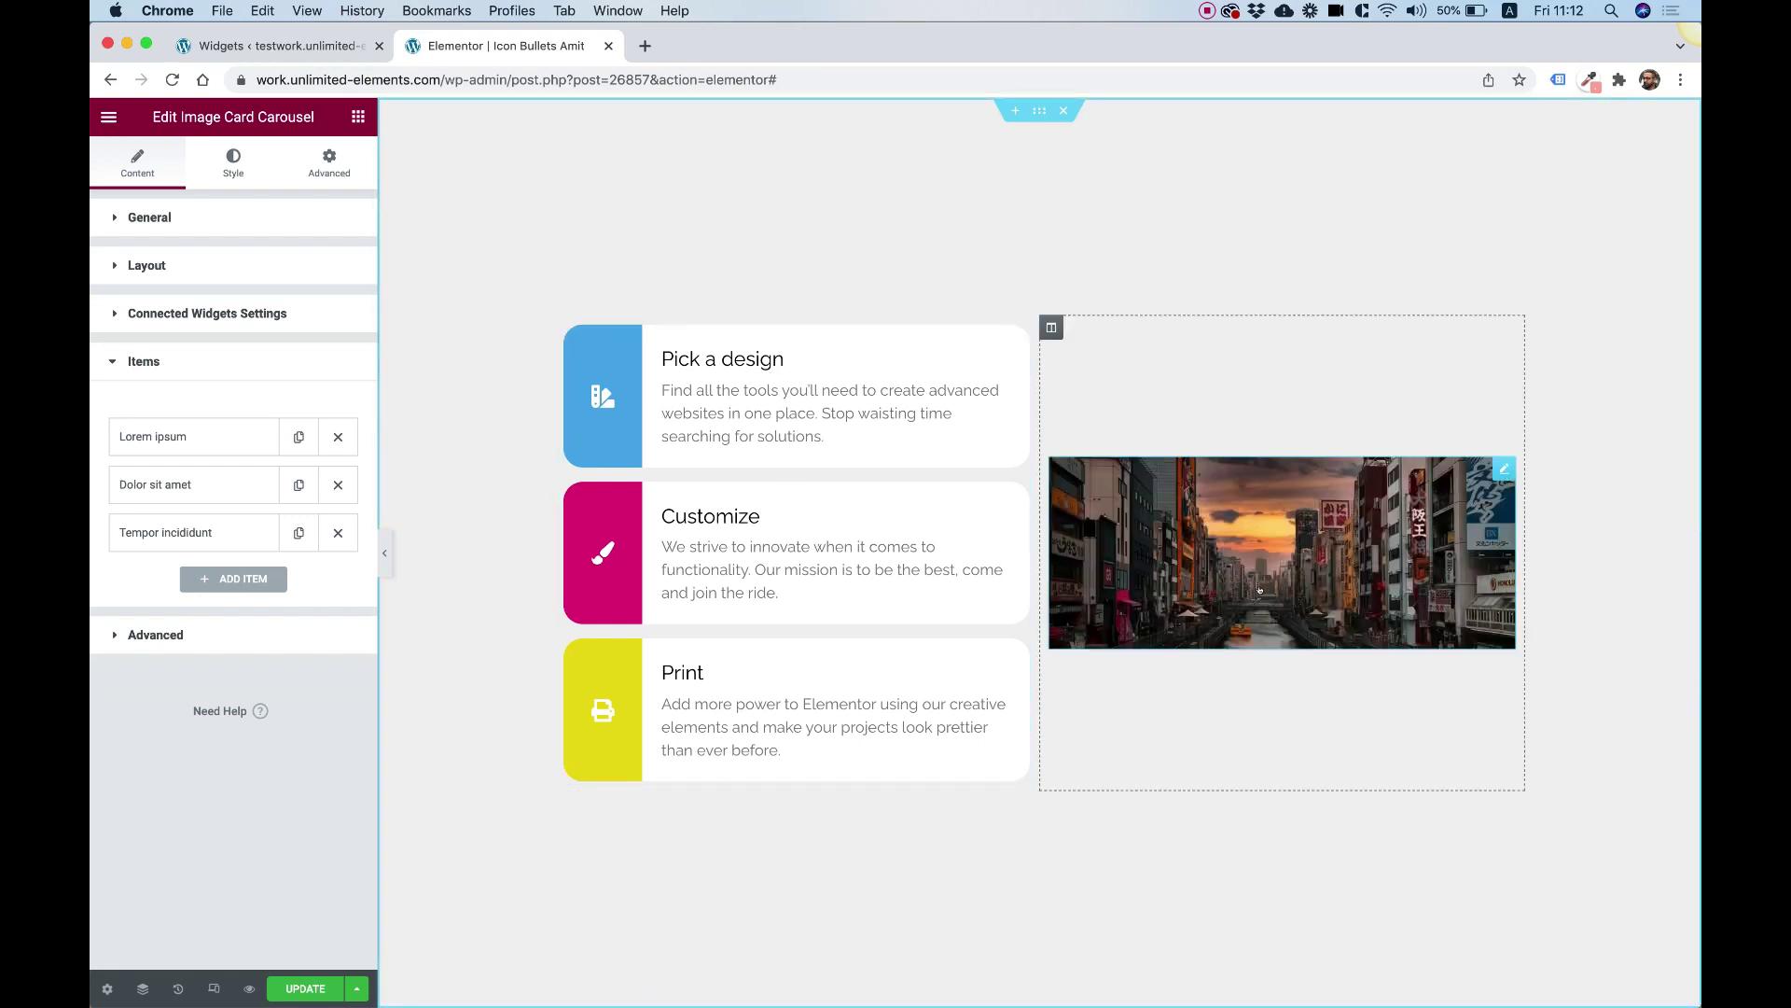
# Set the image of the first carousel item, Lorem ipsum, to 1-pick-a-design.png from the media library
pyautogui.click(186, 438)
pyautogui.click(232, 520)
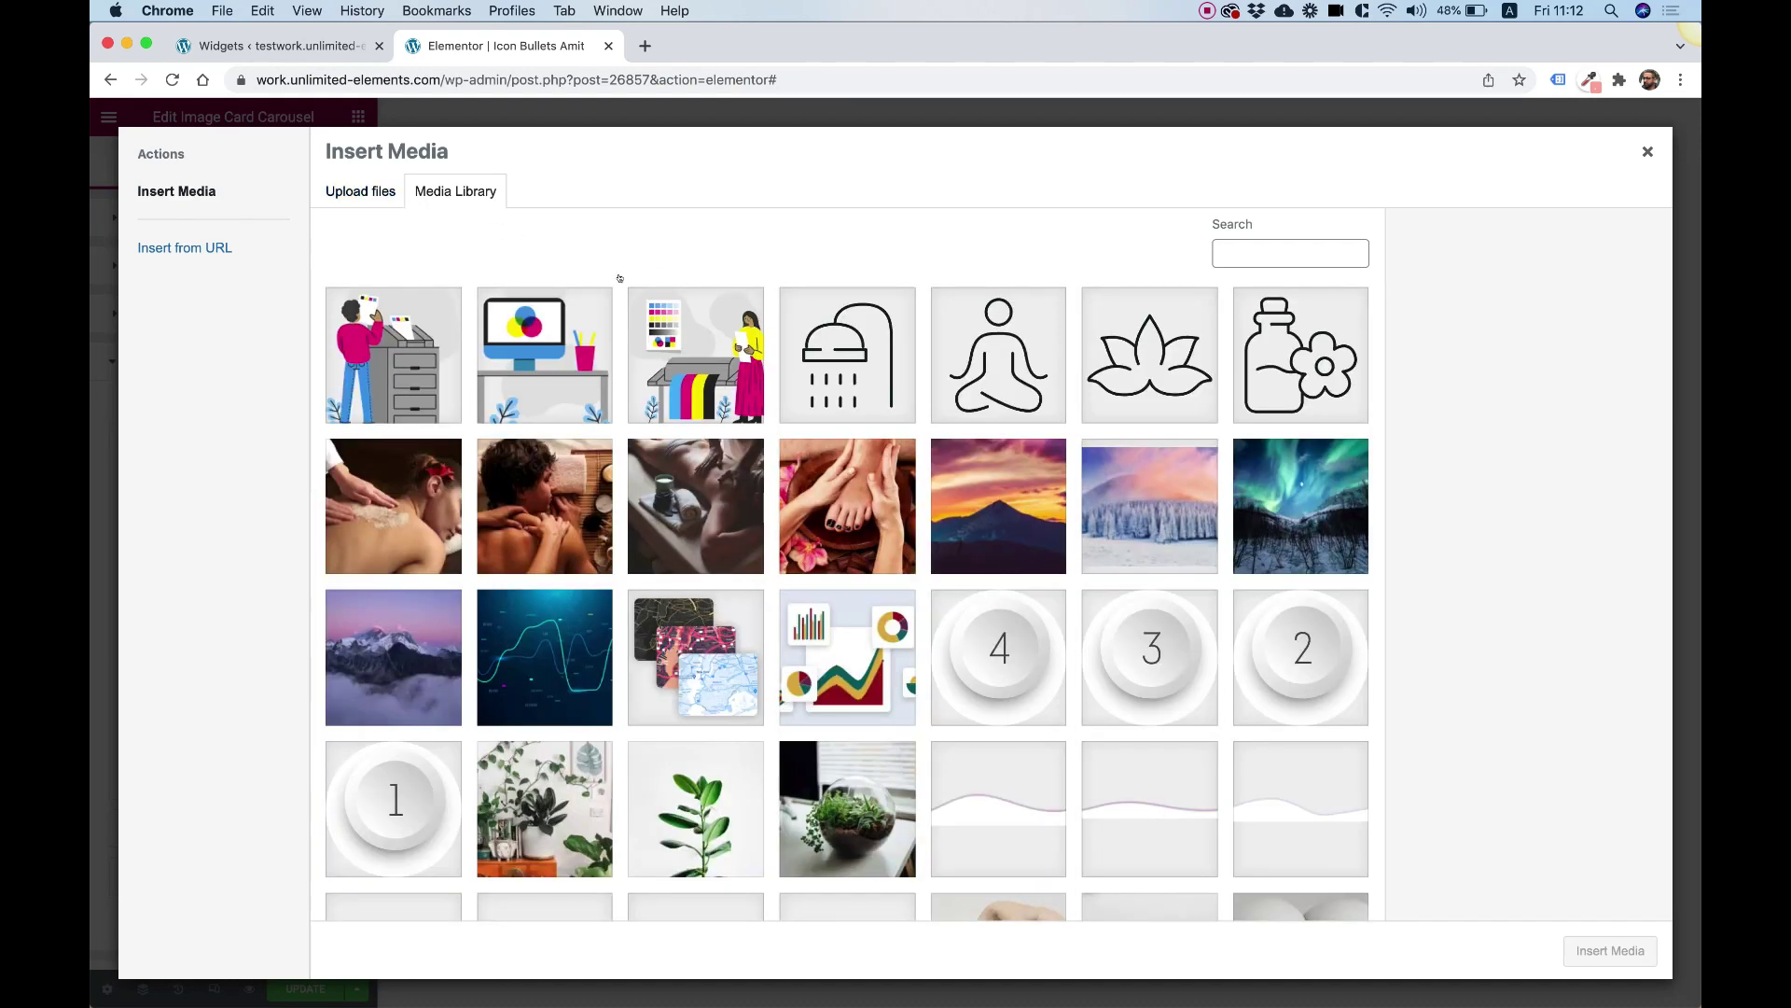
pyautogui.click(702, 359)
pyautogui.click(1606, 950)
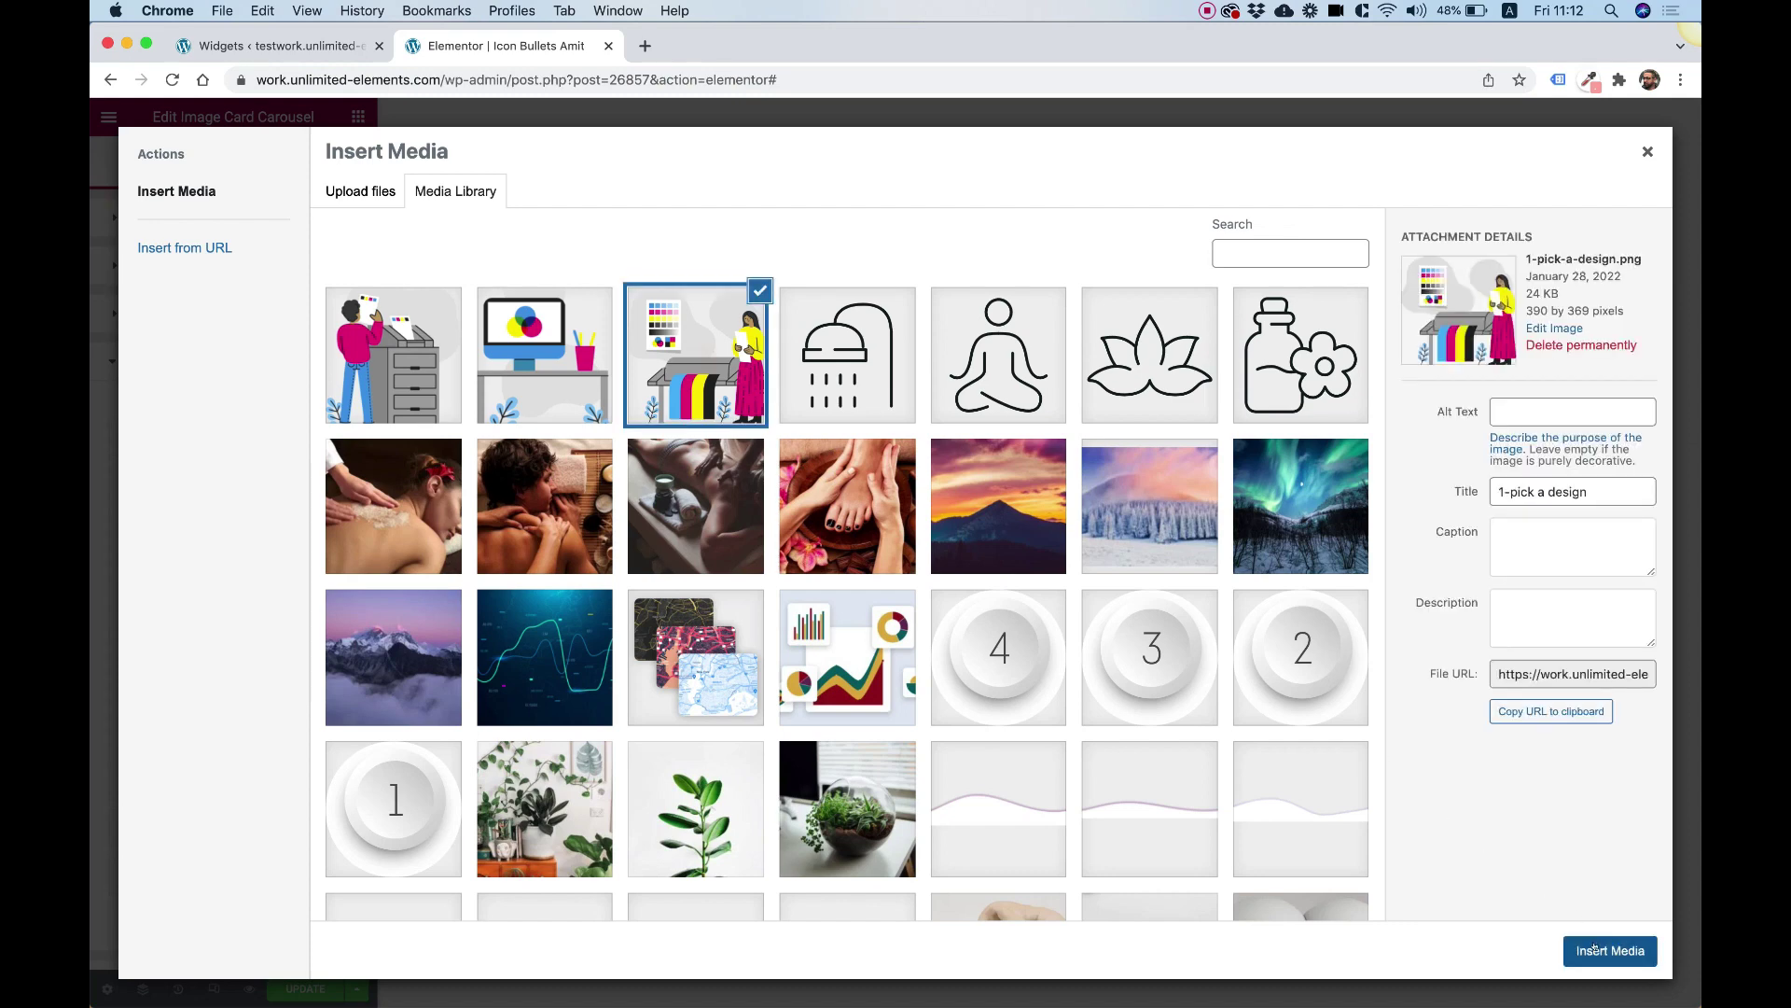
pyautogui.click(198, 448)
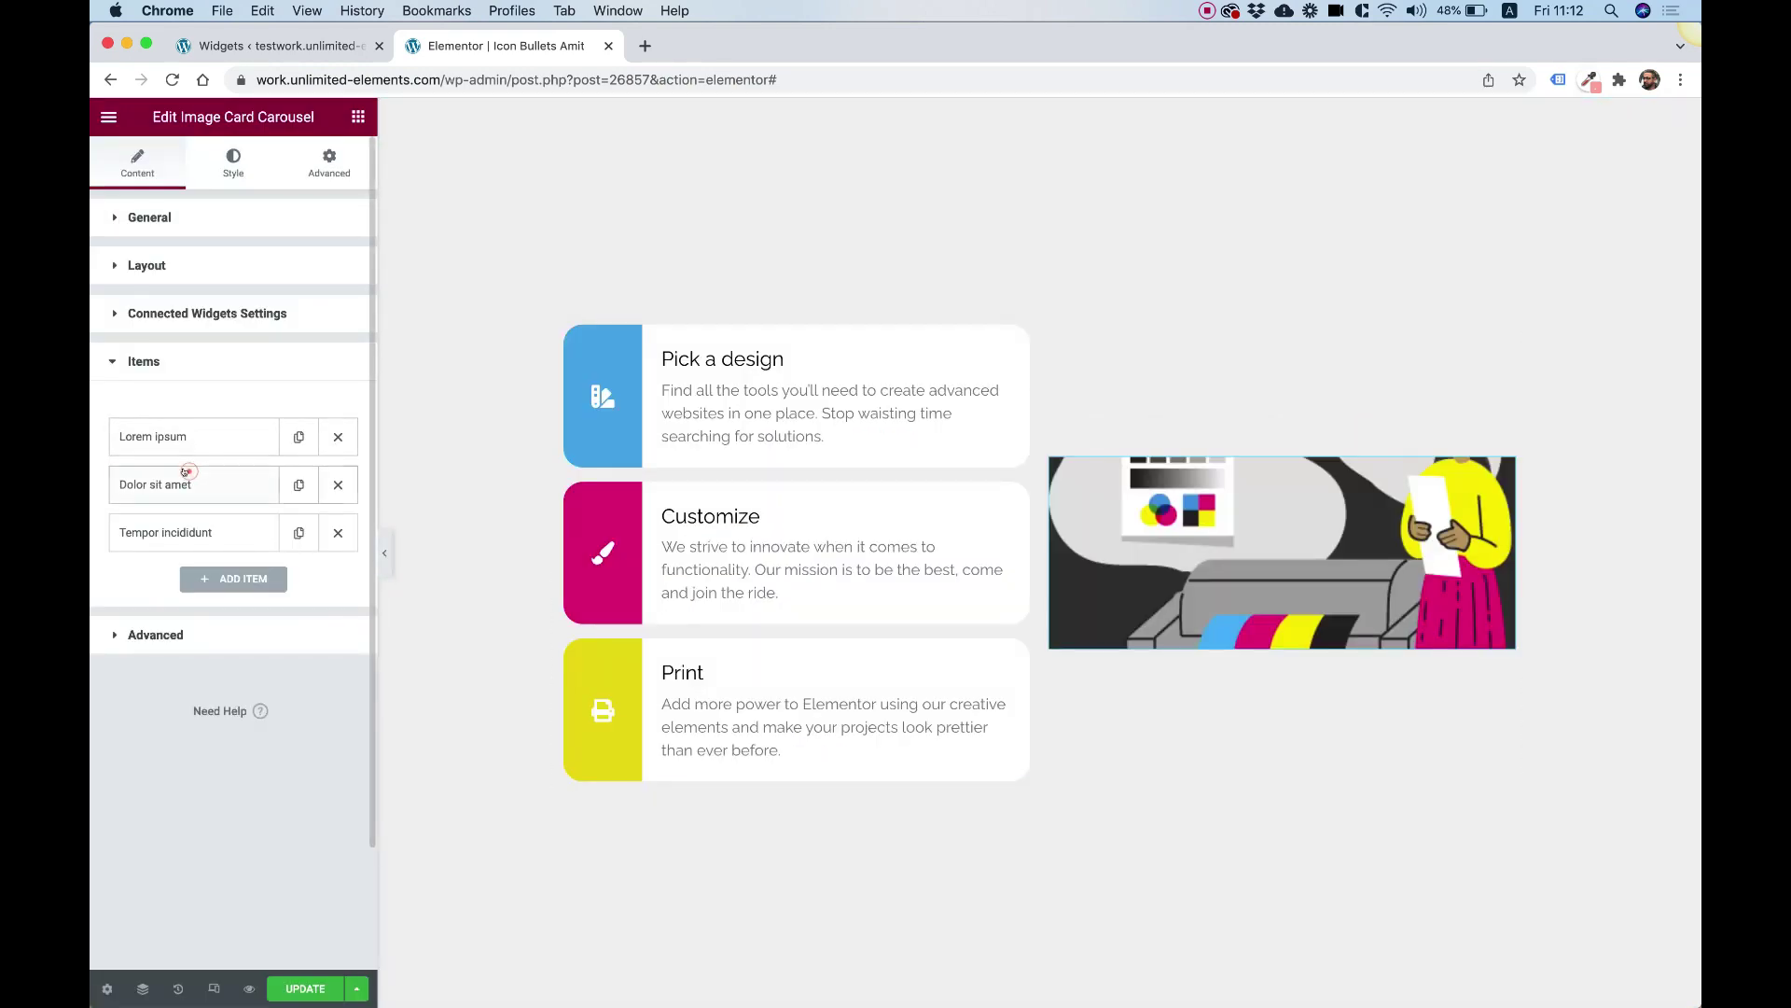
# Set the image of the second carousel item, Dolor sit amet, to the computer desk illustration from the media library
pyautogui.click(186, 480)
pyautogui.click(243, 552)
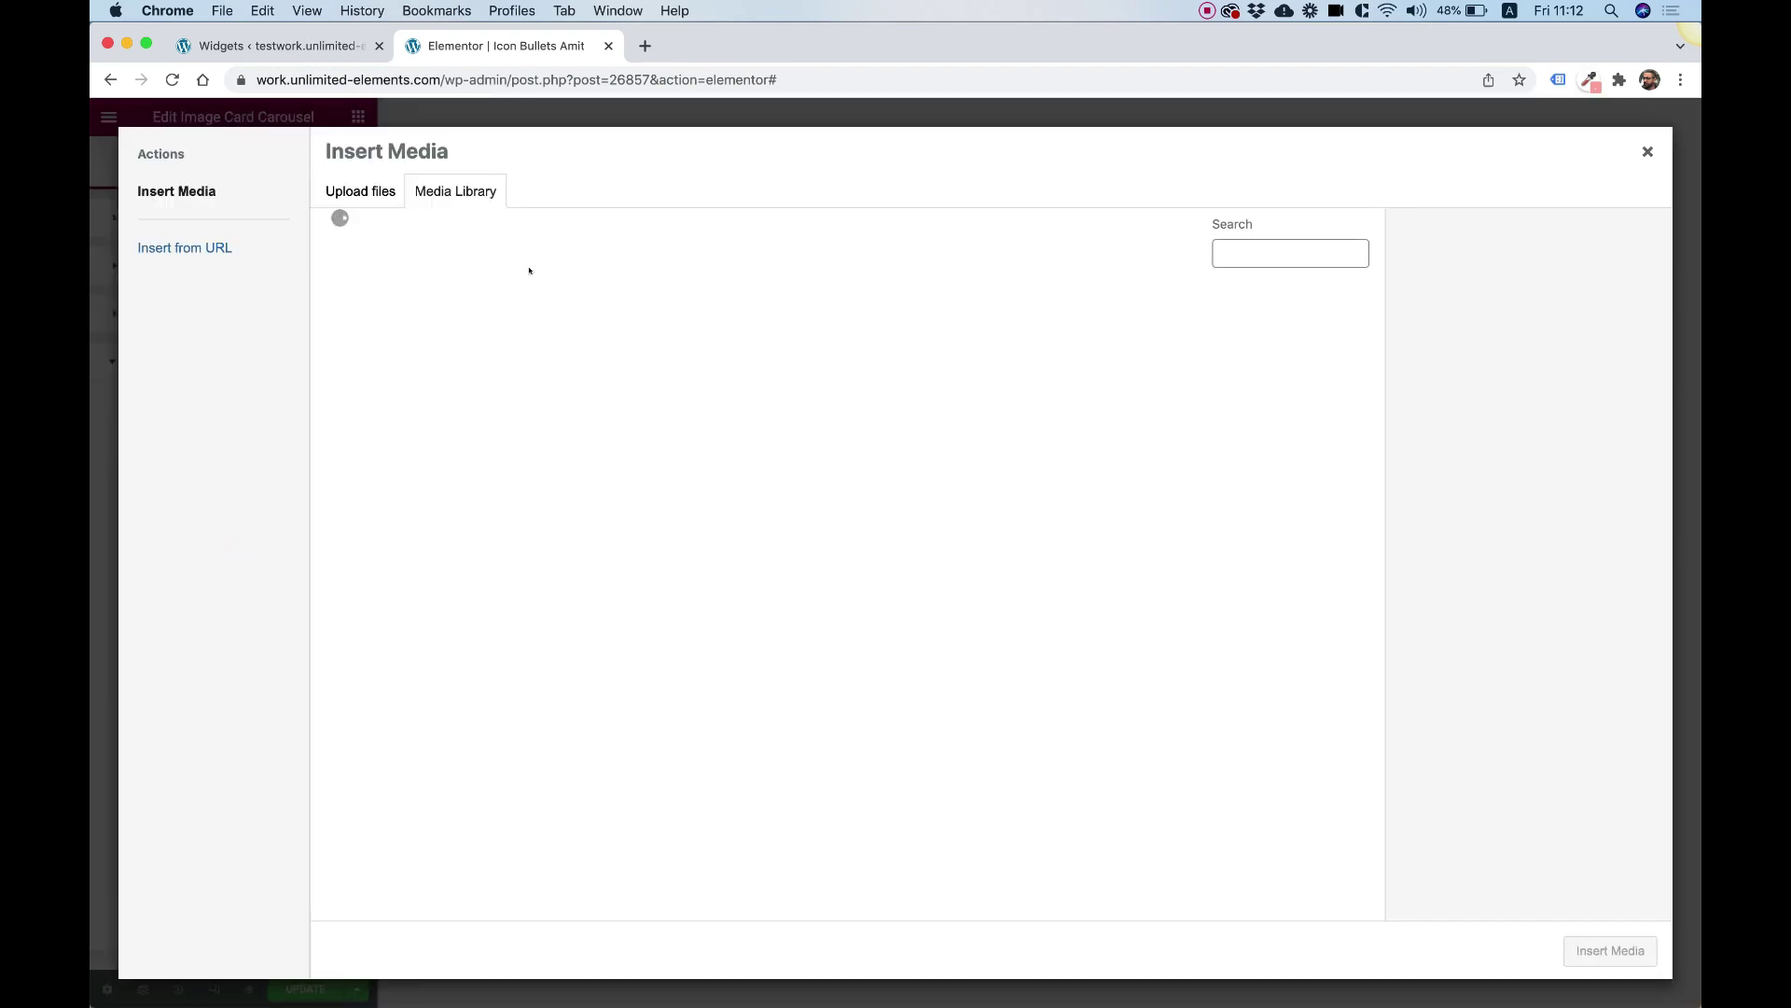
pyautogui.click(545, 355)
pyautogui.click(1618, 947)
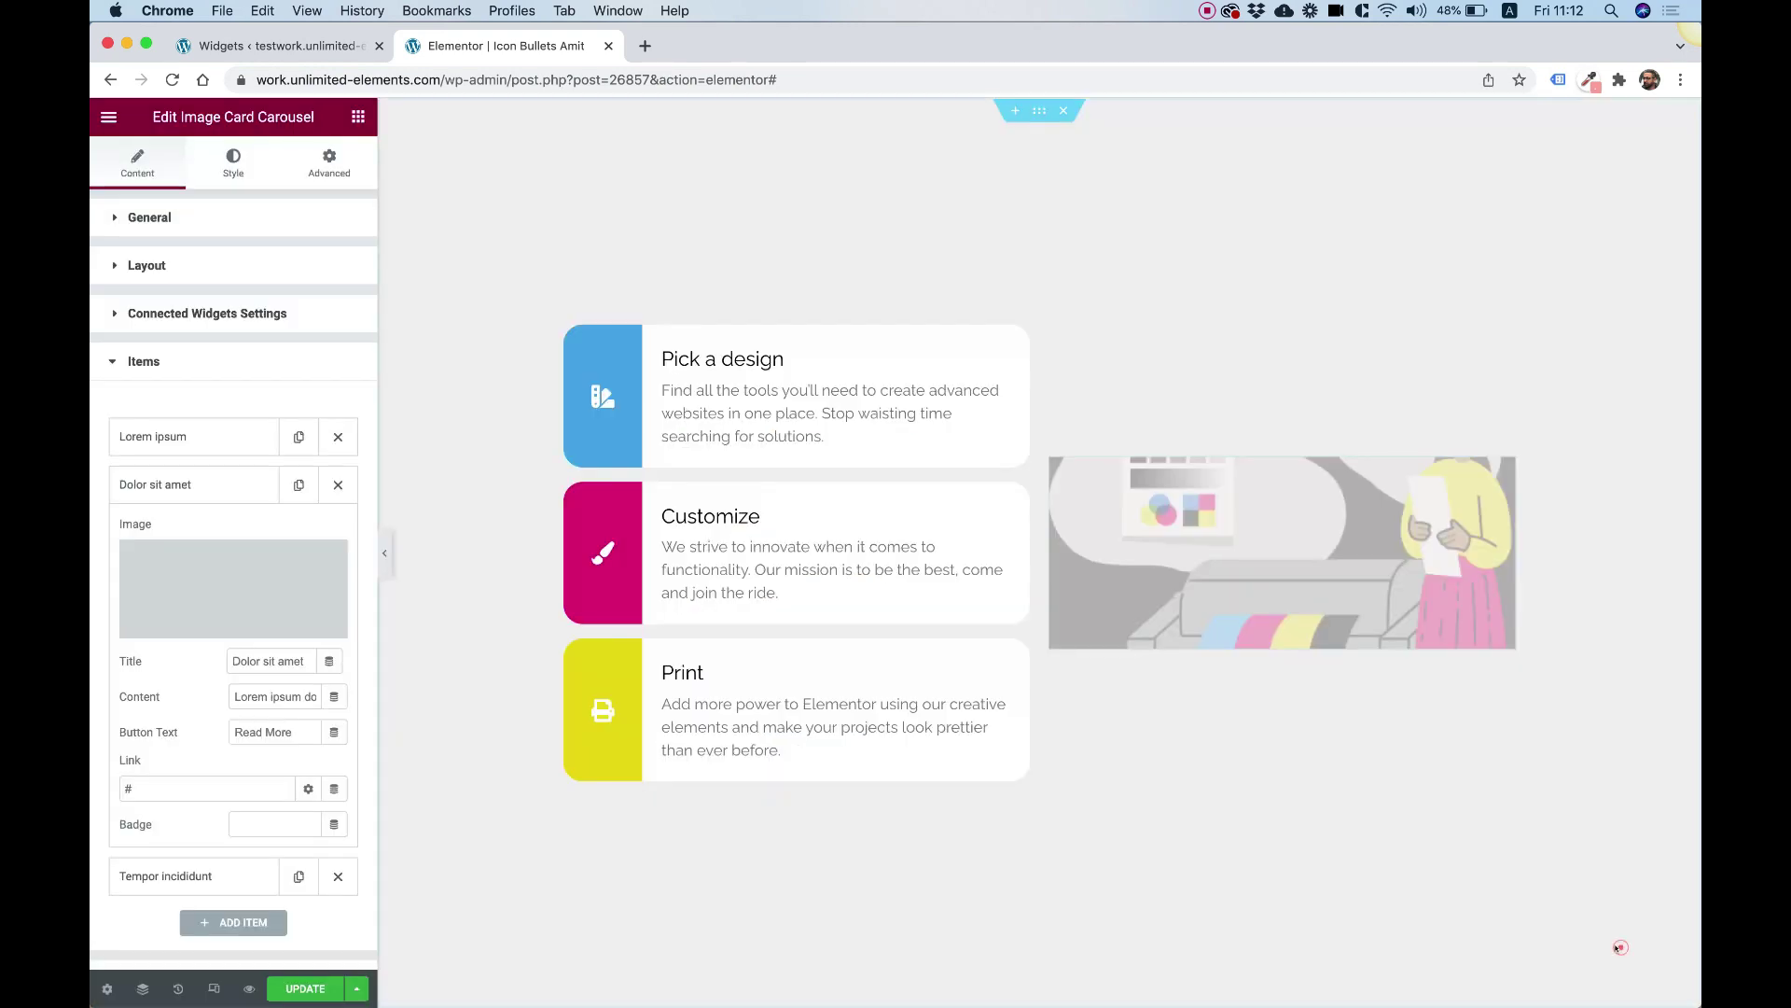
pyautogui.click(201, 484)
# Set the image of the third carousel item, Tempor incididunt, to 3-print.png from the media library
pyautogui.click(191, 534)
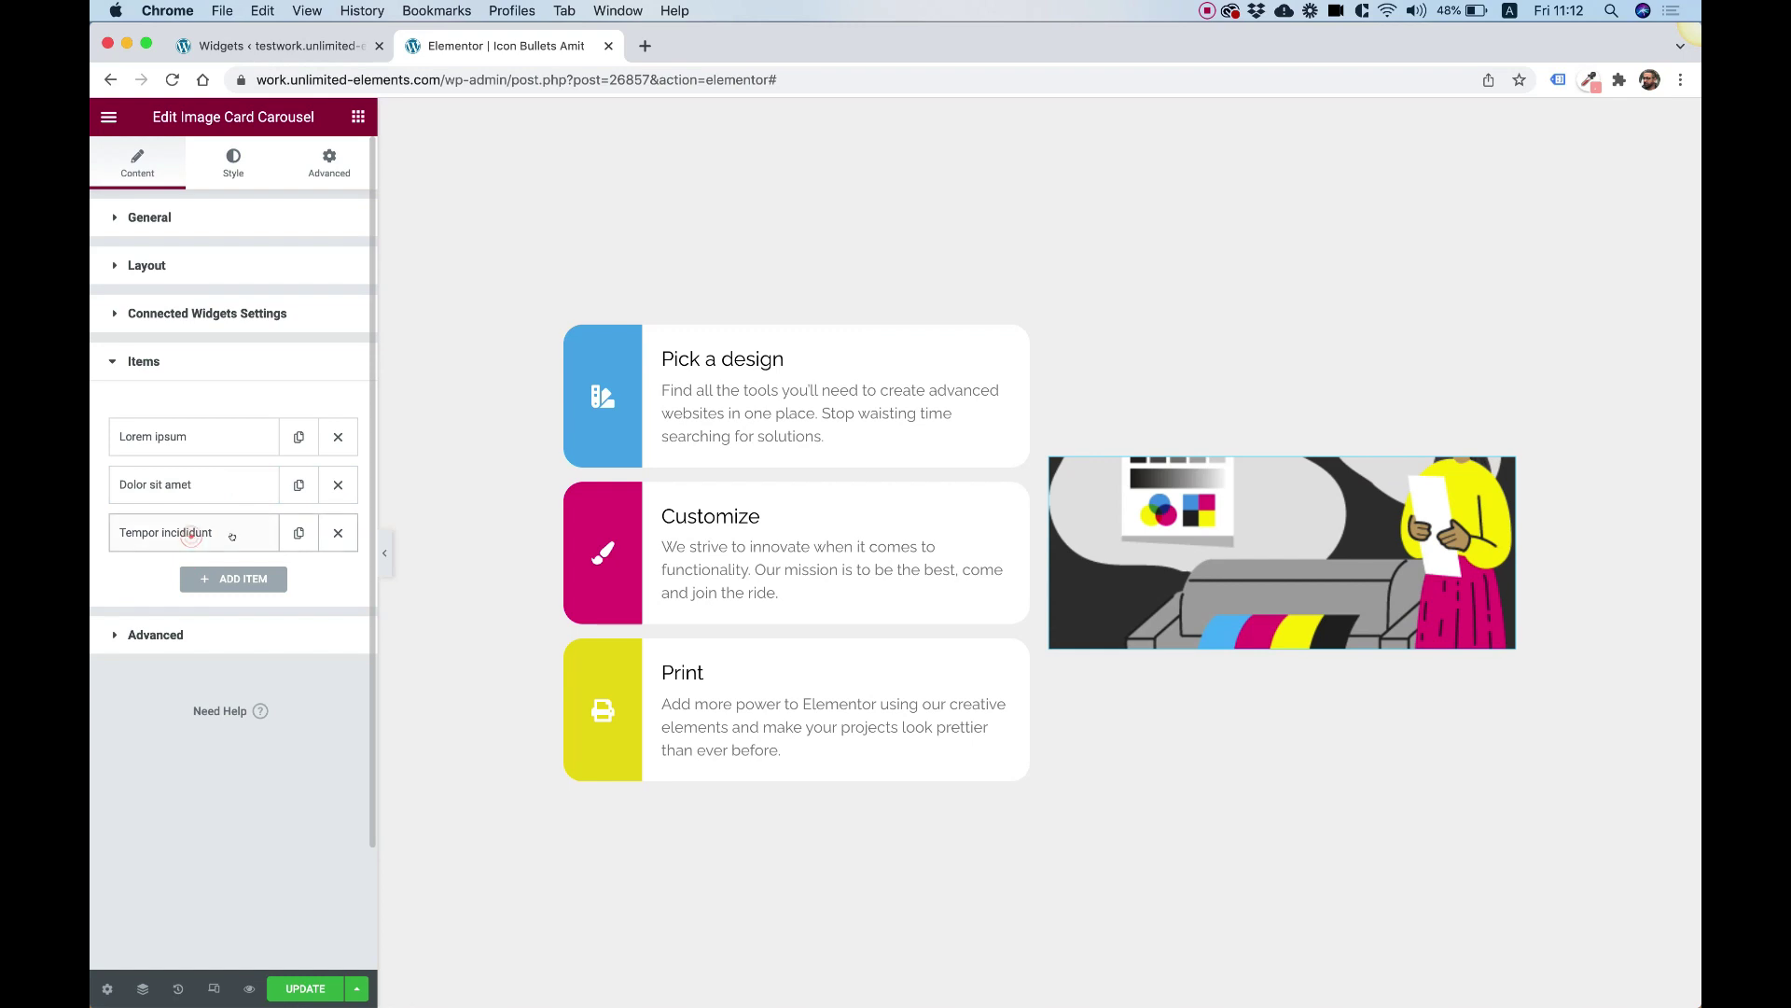
pyautogui.click(264, 621)
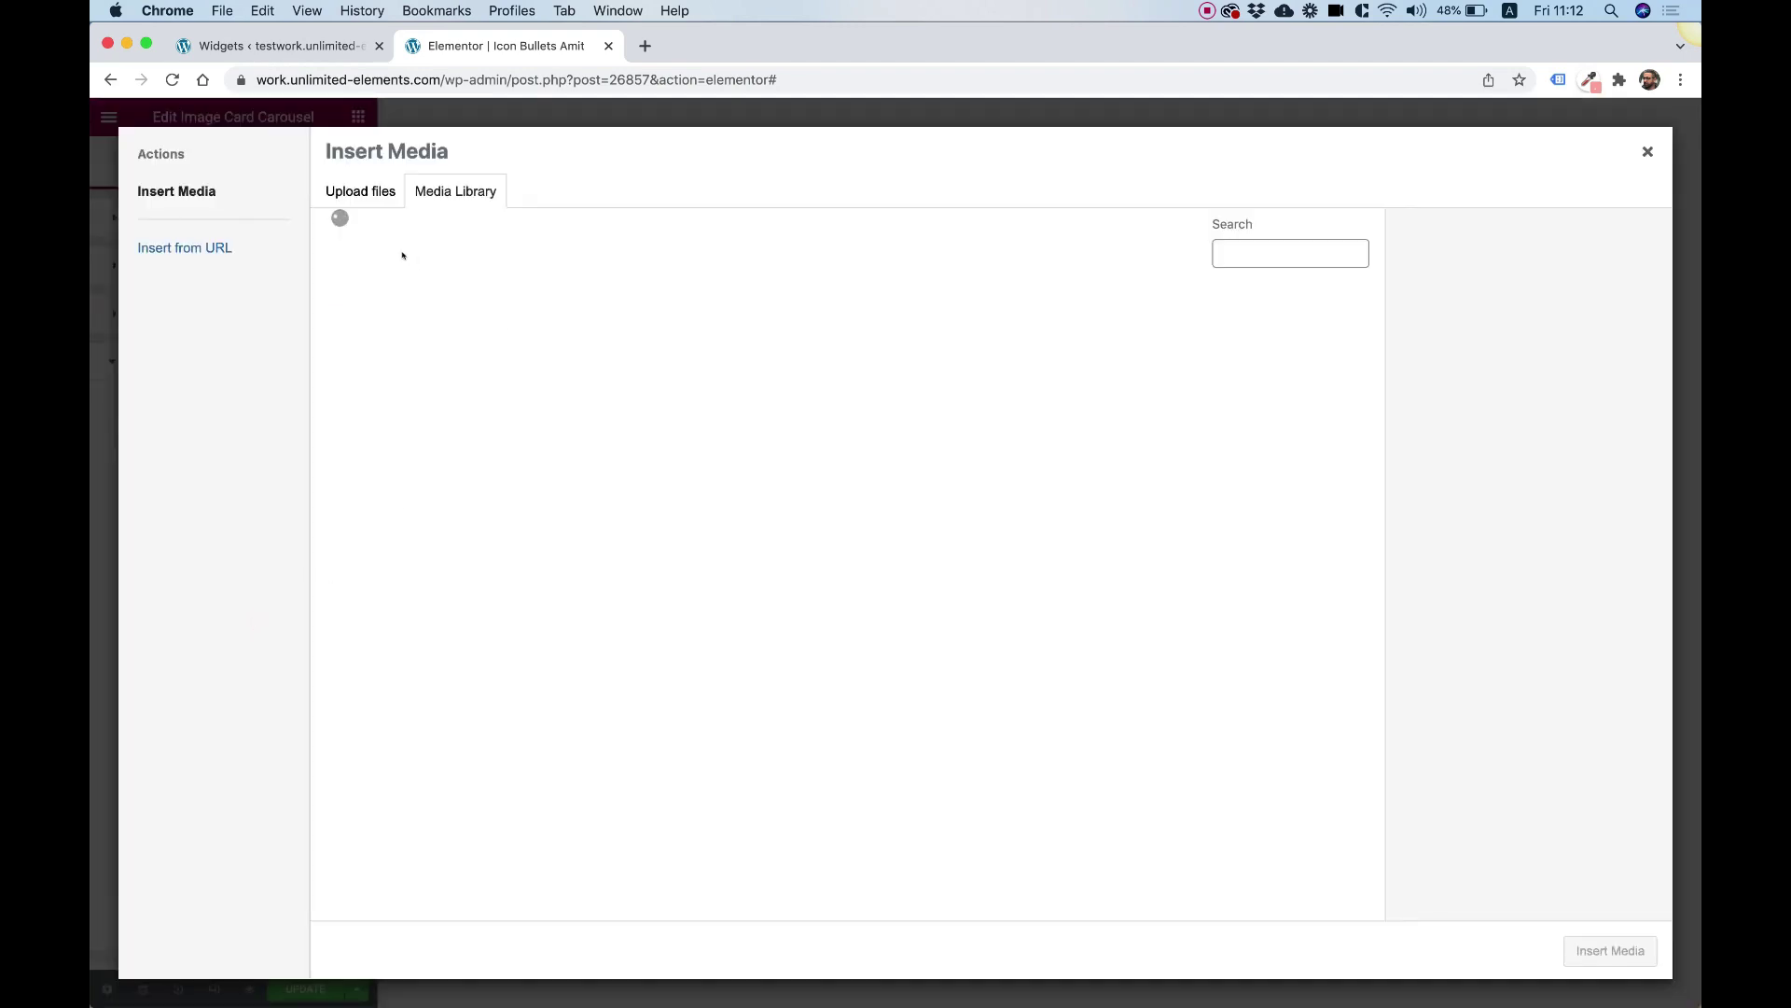
pyautogui.click(393, 353)
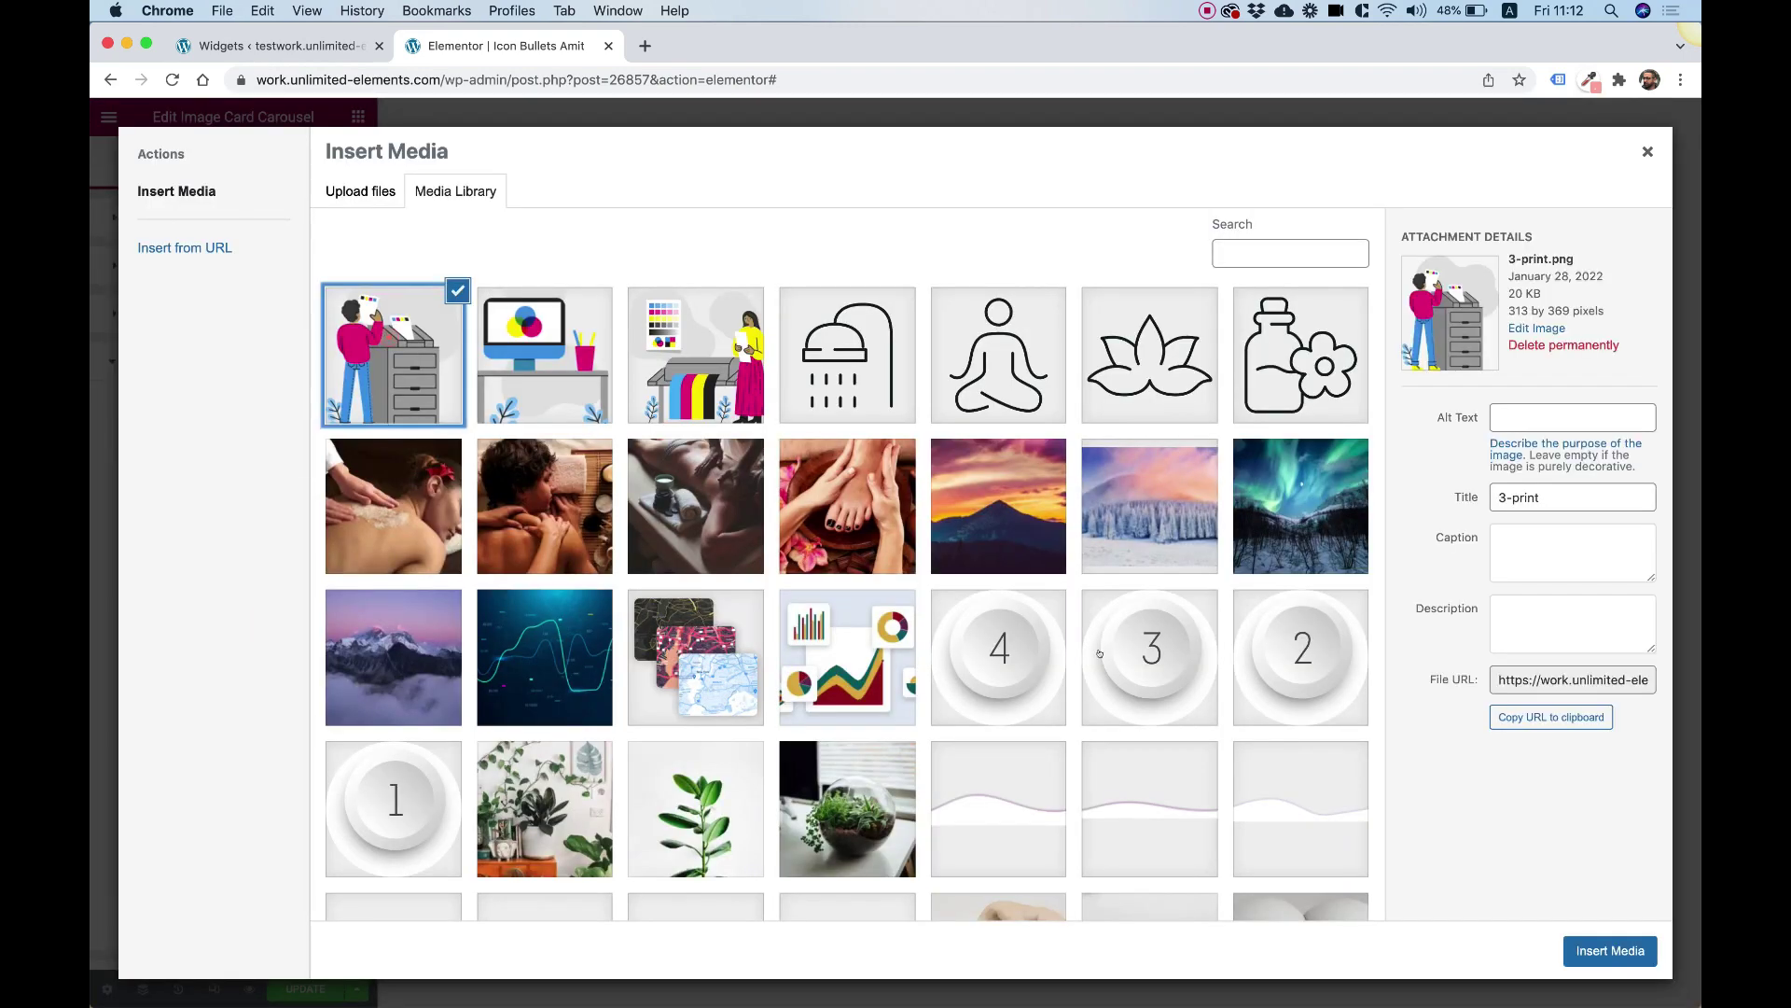
pyautogui.click(1611, 950)
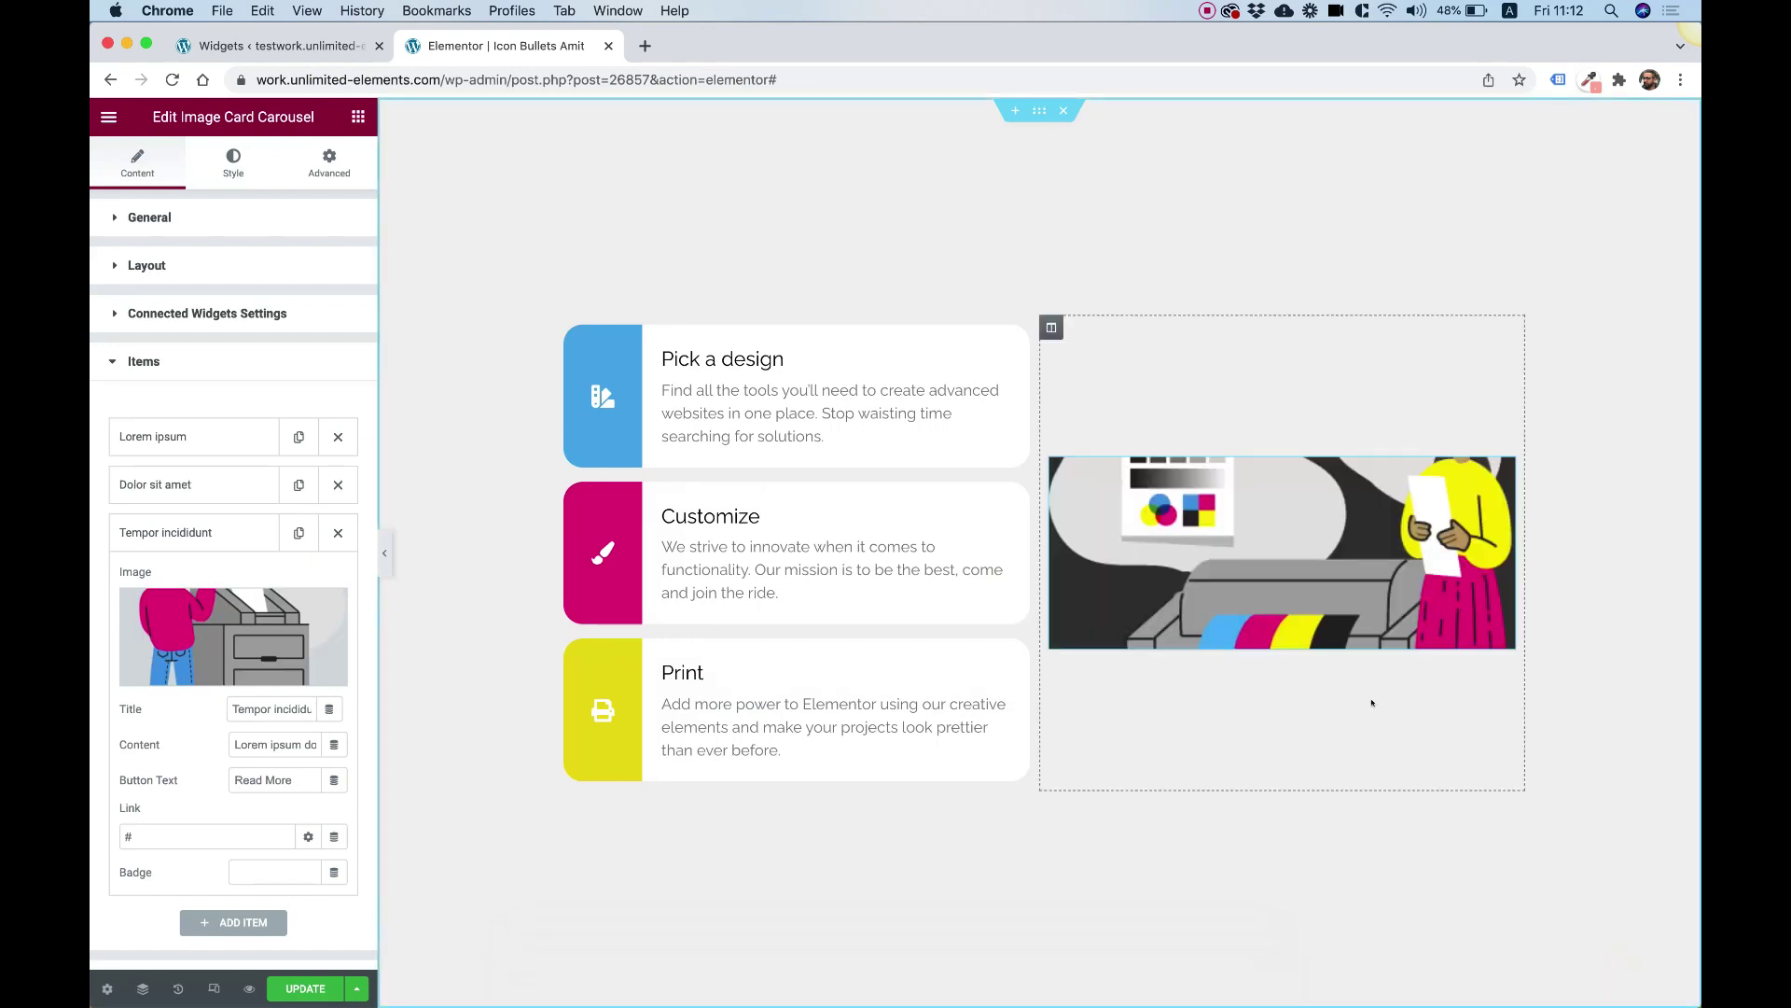
# Set the carousel's image height to 471 and its image type to contain
pyautogui.click(227, 174)
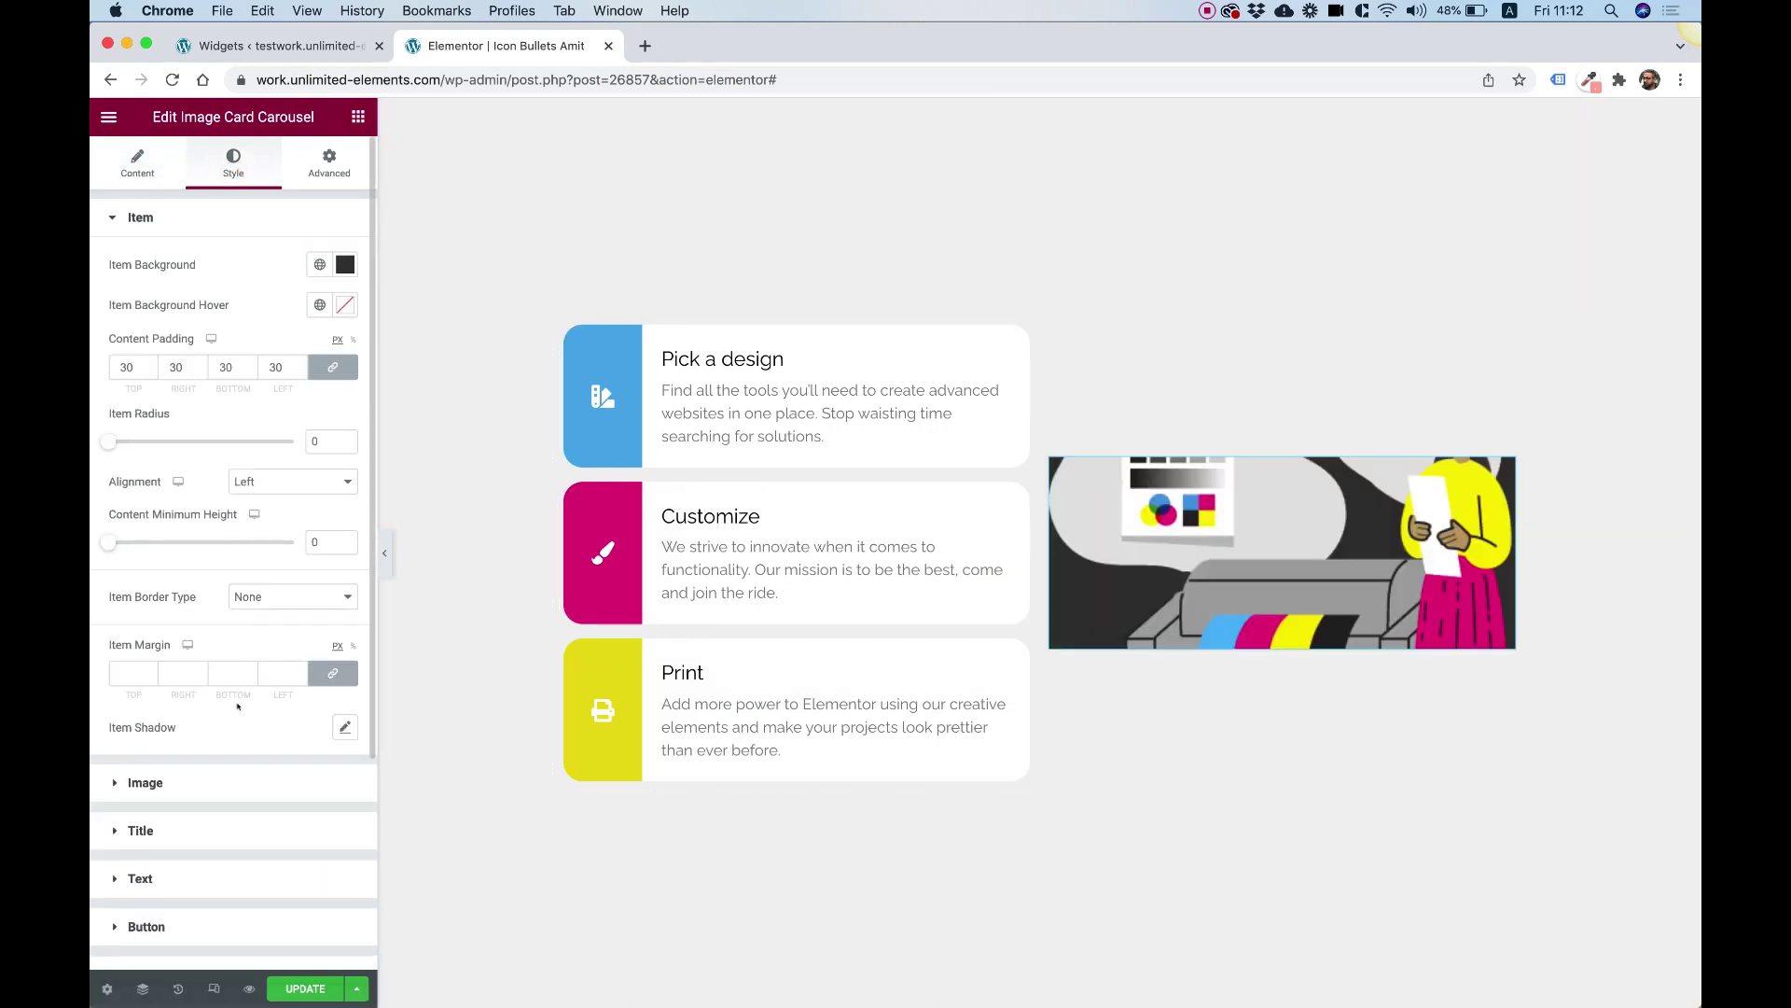
pyautogui.click(150, 782)
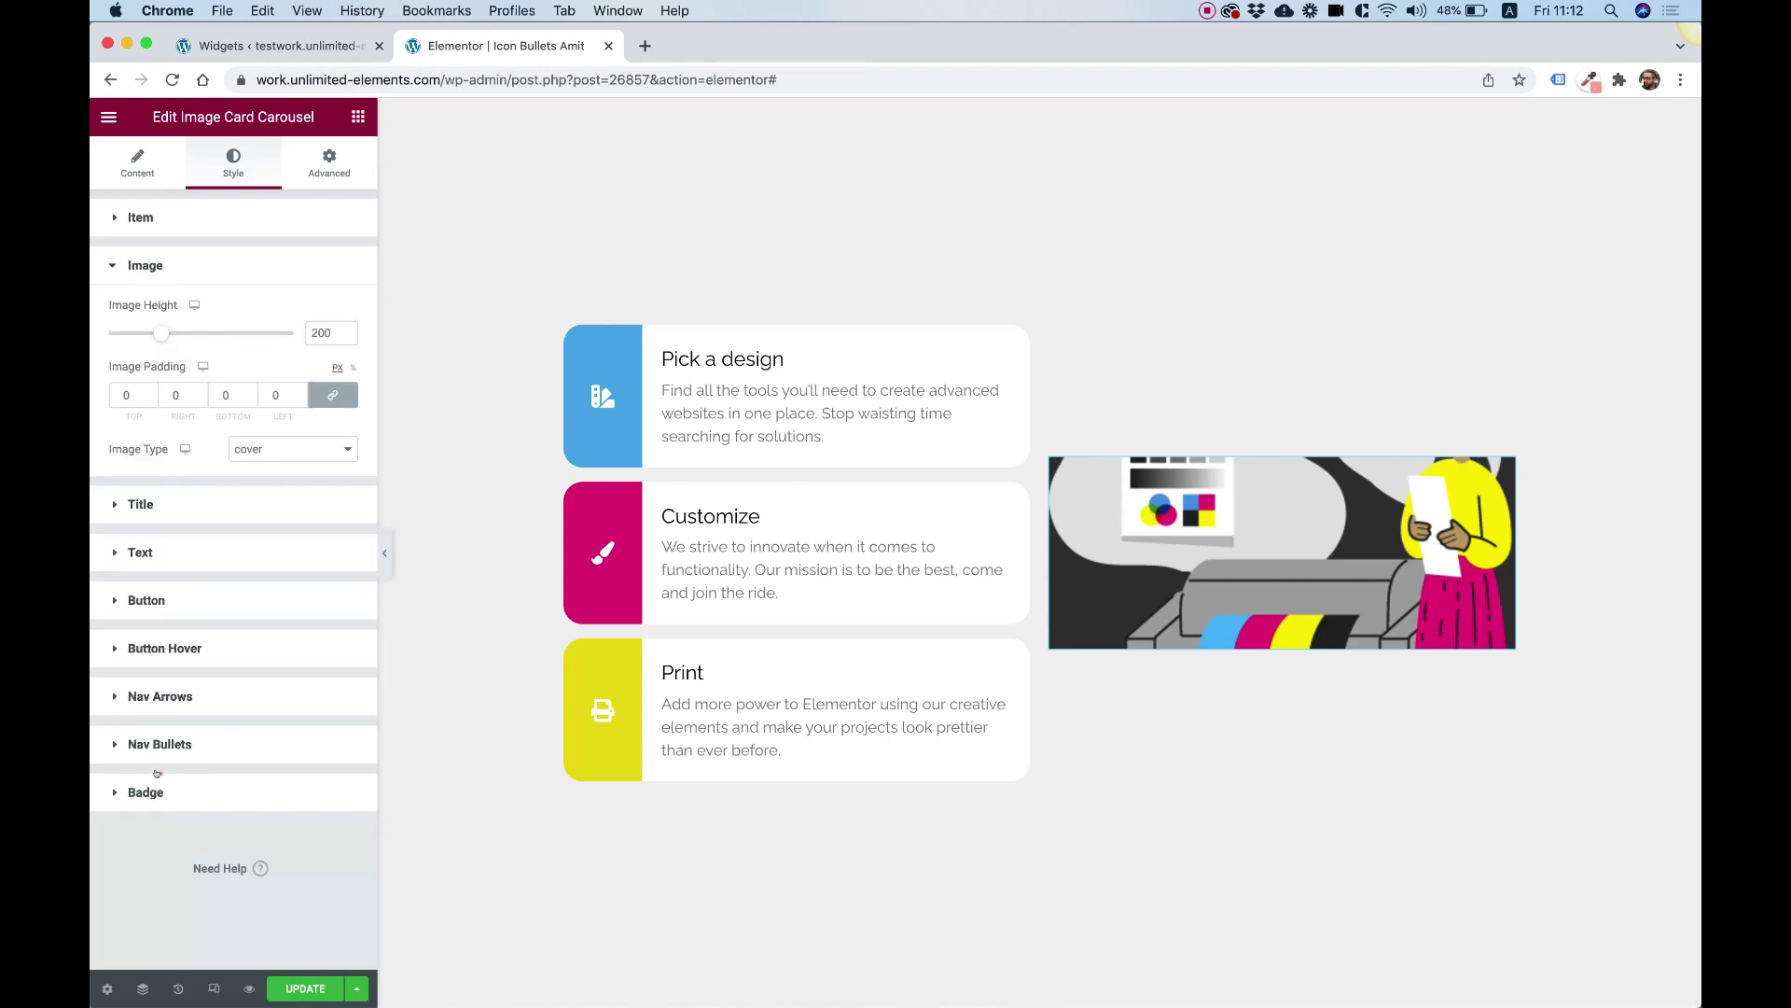
pyautogui.moveTo(160, 333); pyautogui.dragTo(234, 319)
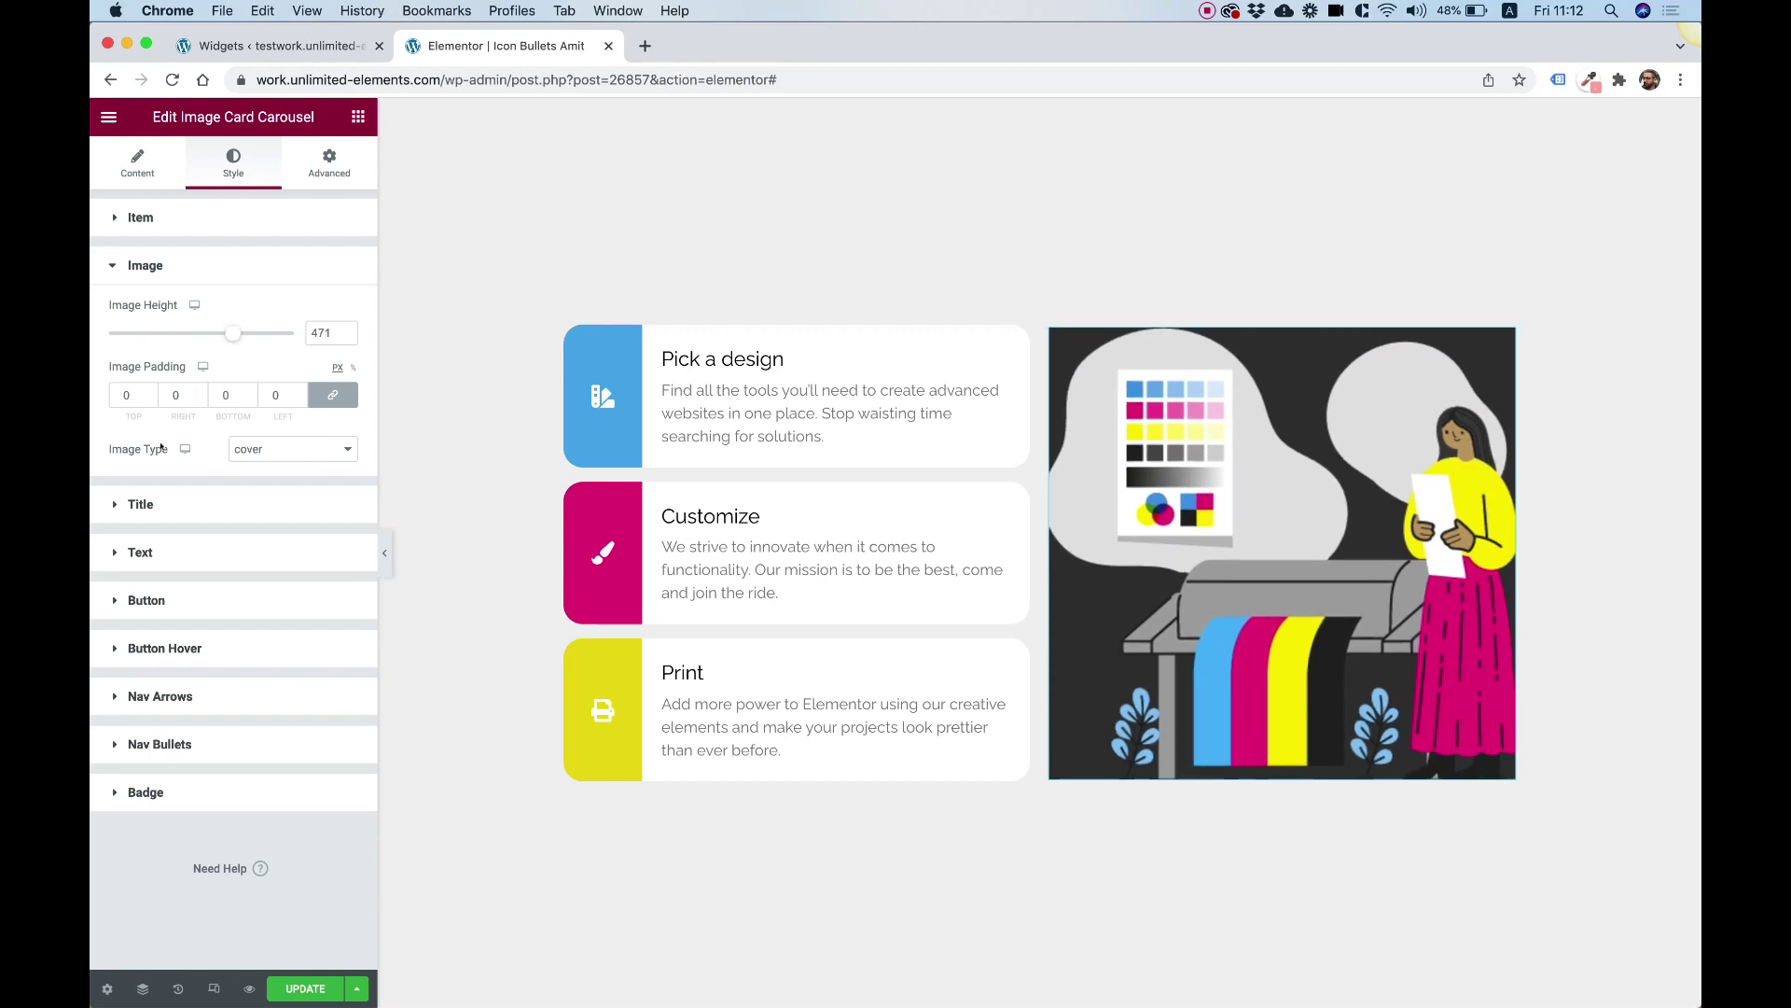
pyautogui.click(257, 451)
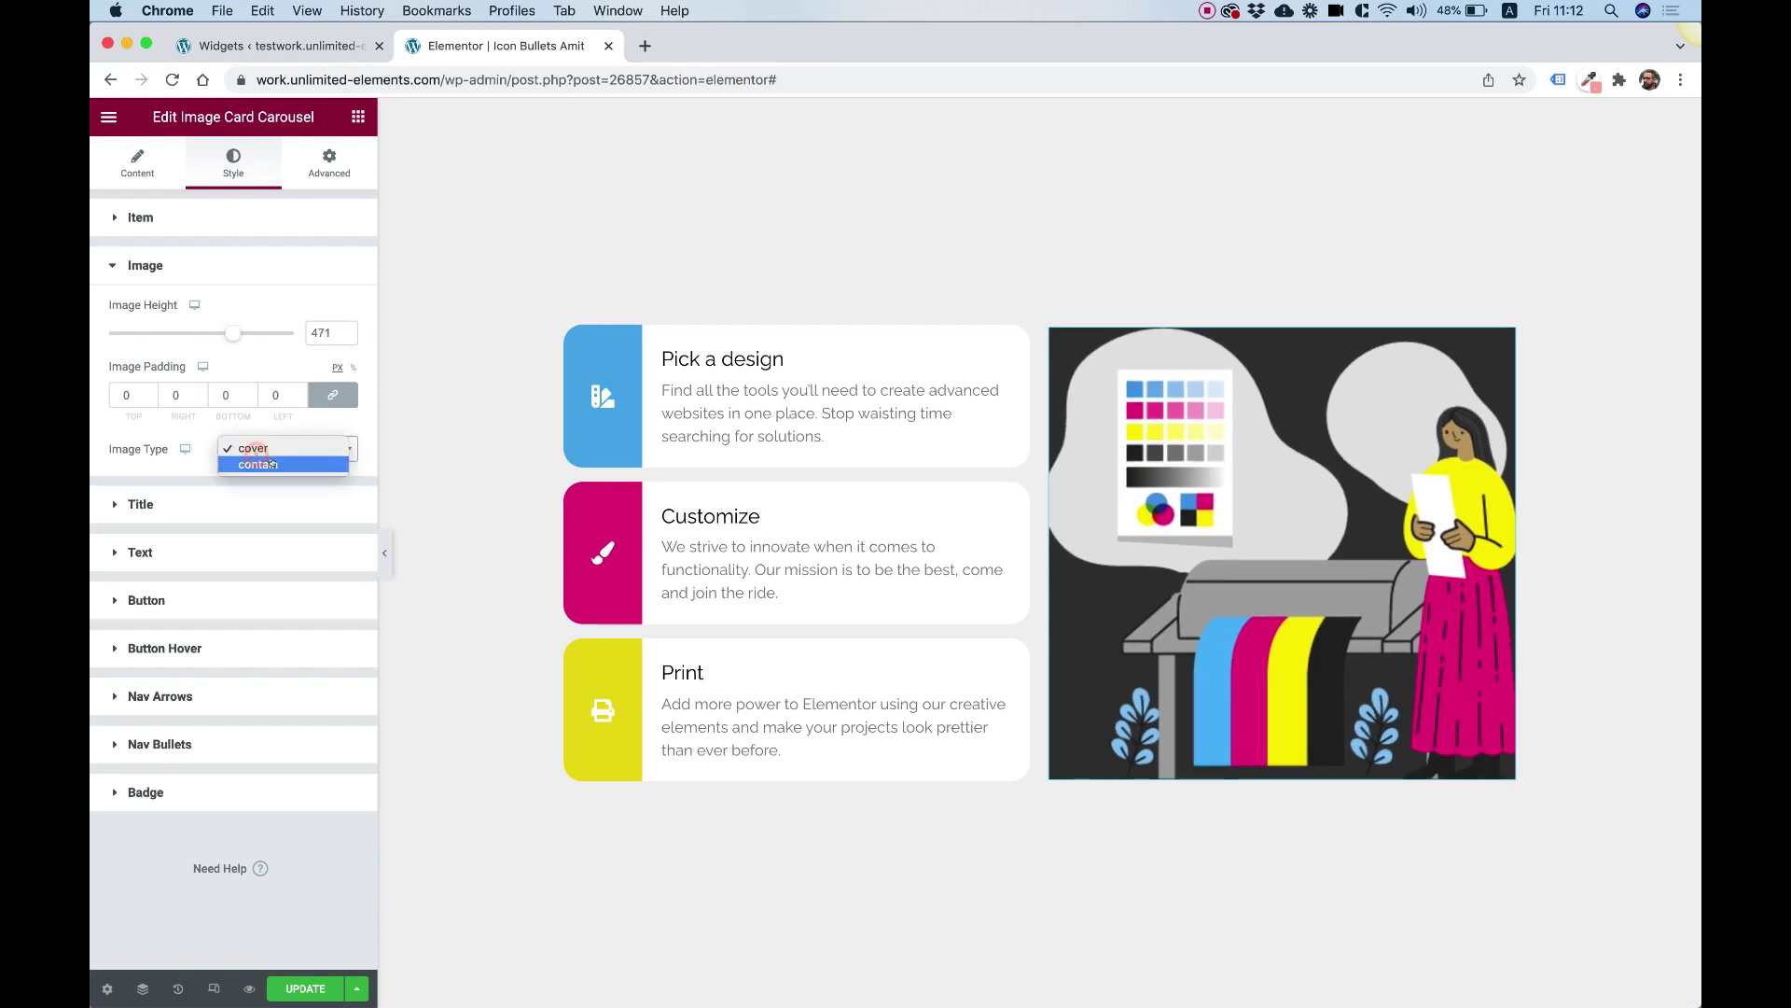
pyautogui.click(273, 464)
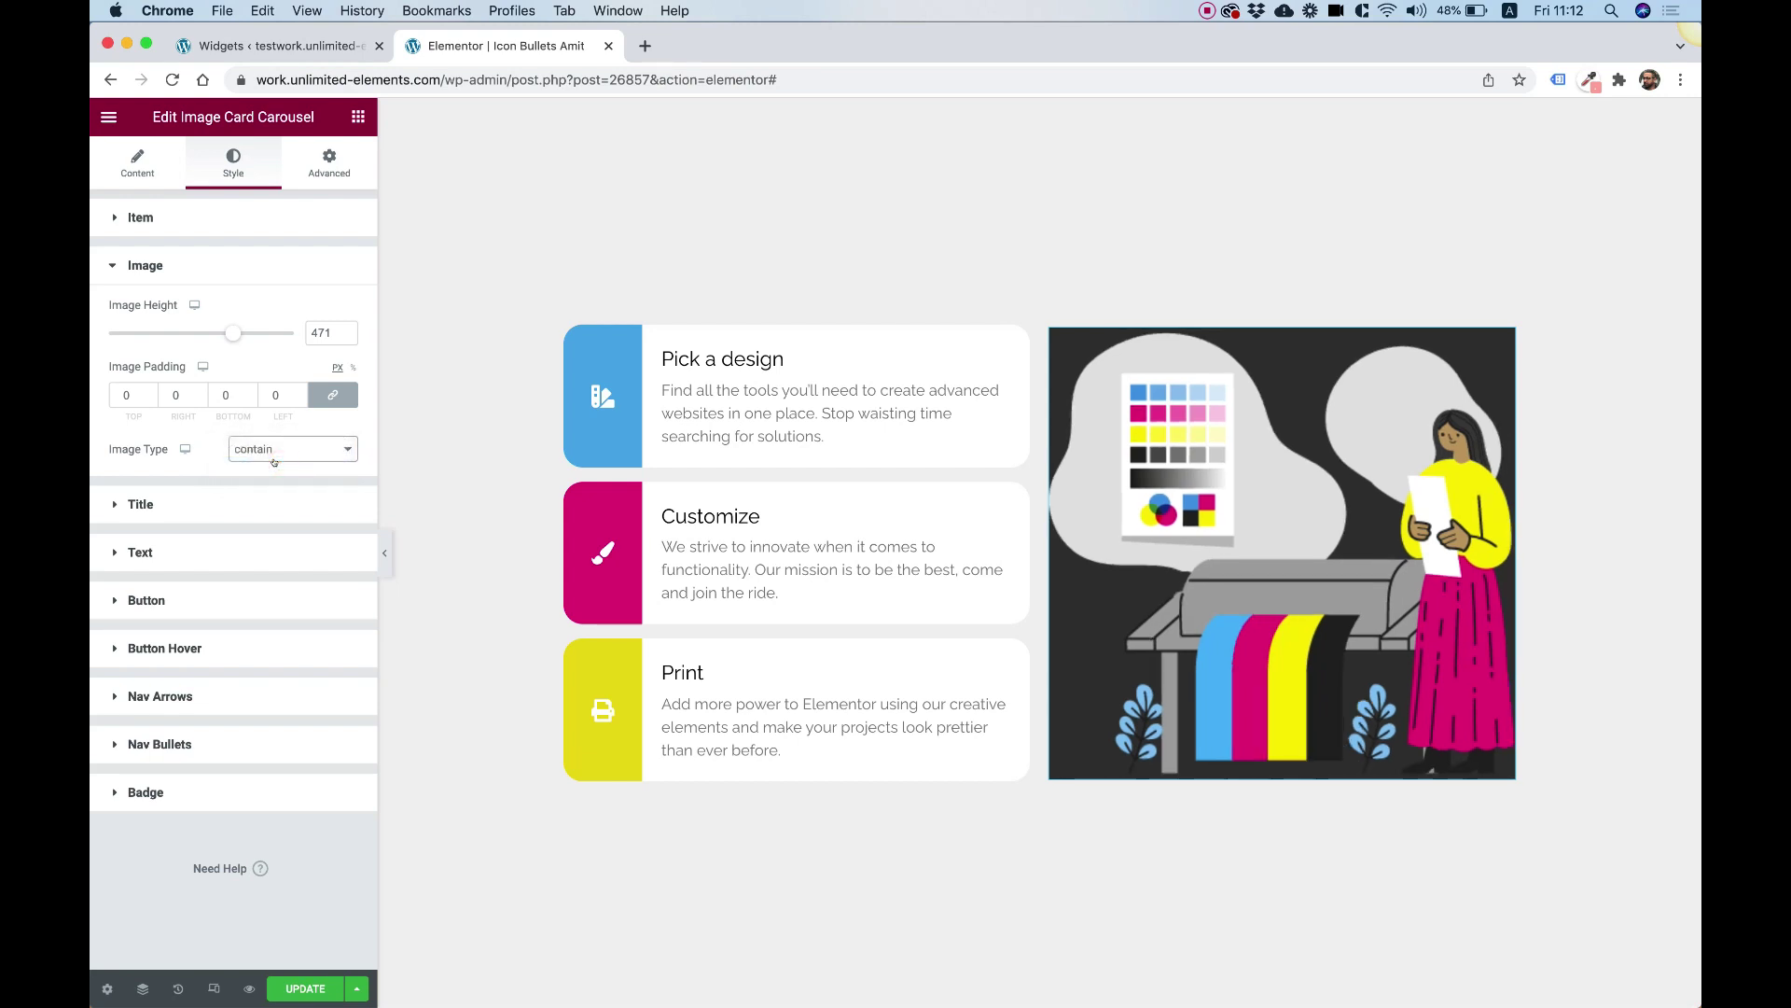
# Clear the Item Background color of the Image Card Carousel
pyautogui.click(135, 209)
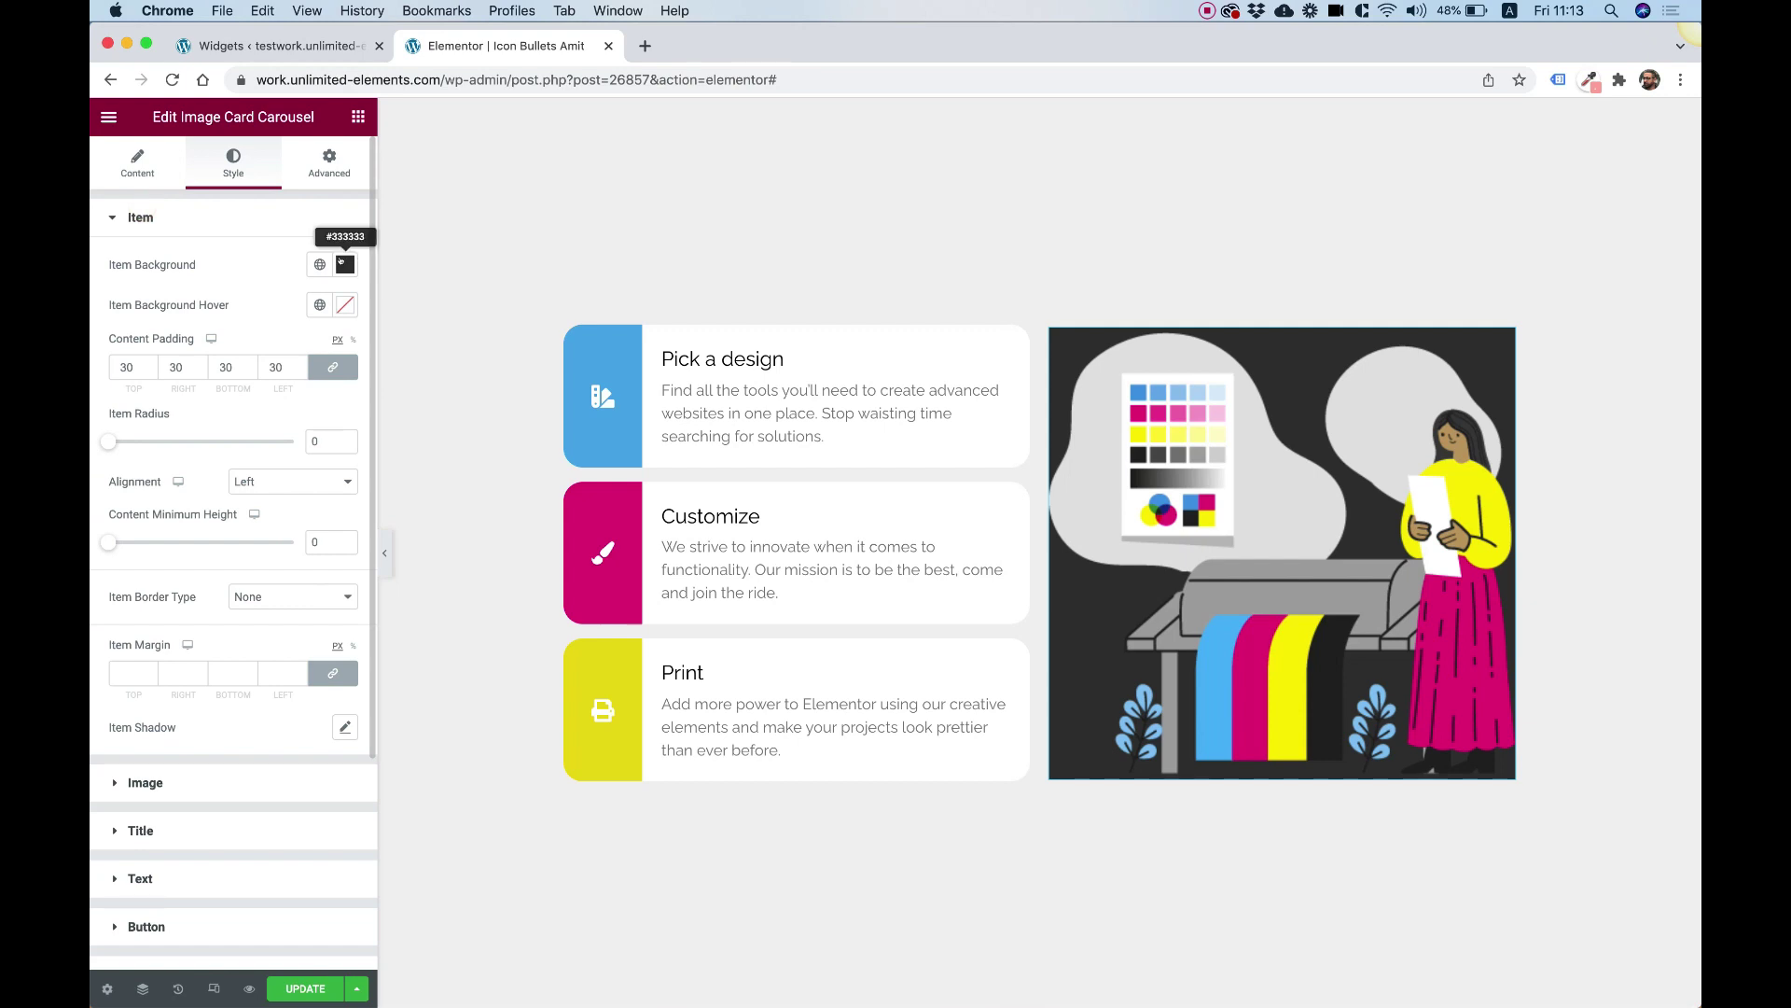
pyautogui.click(341, 263)
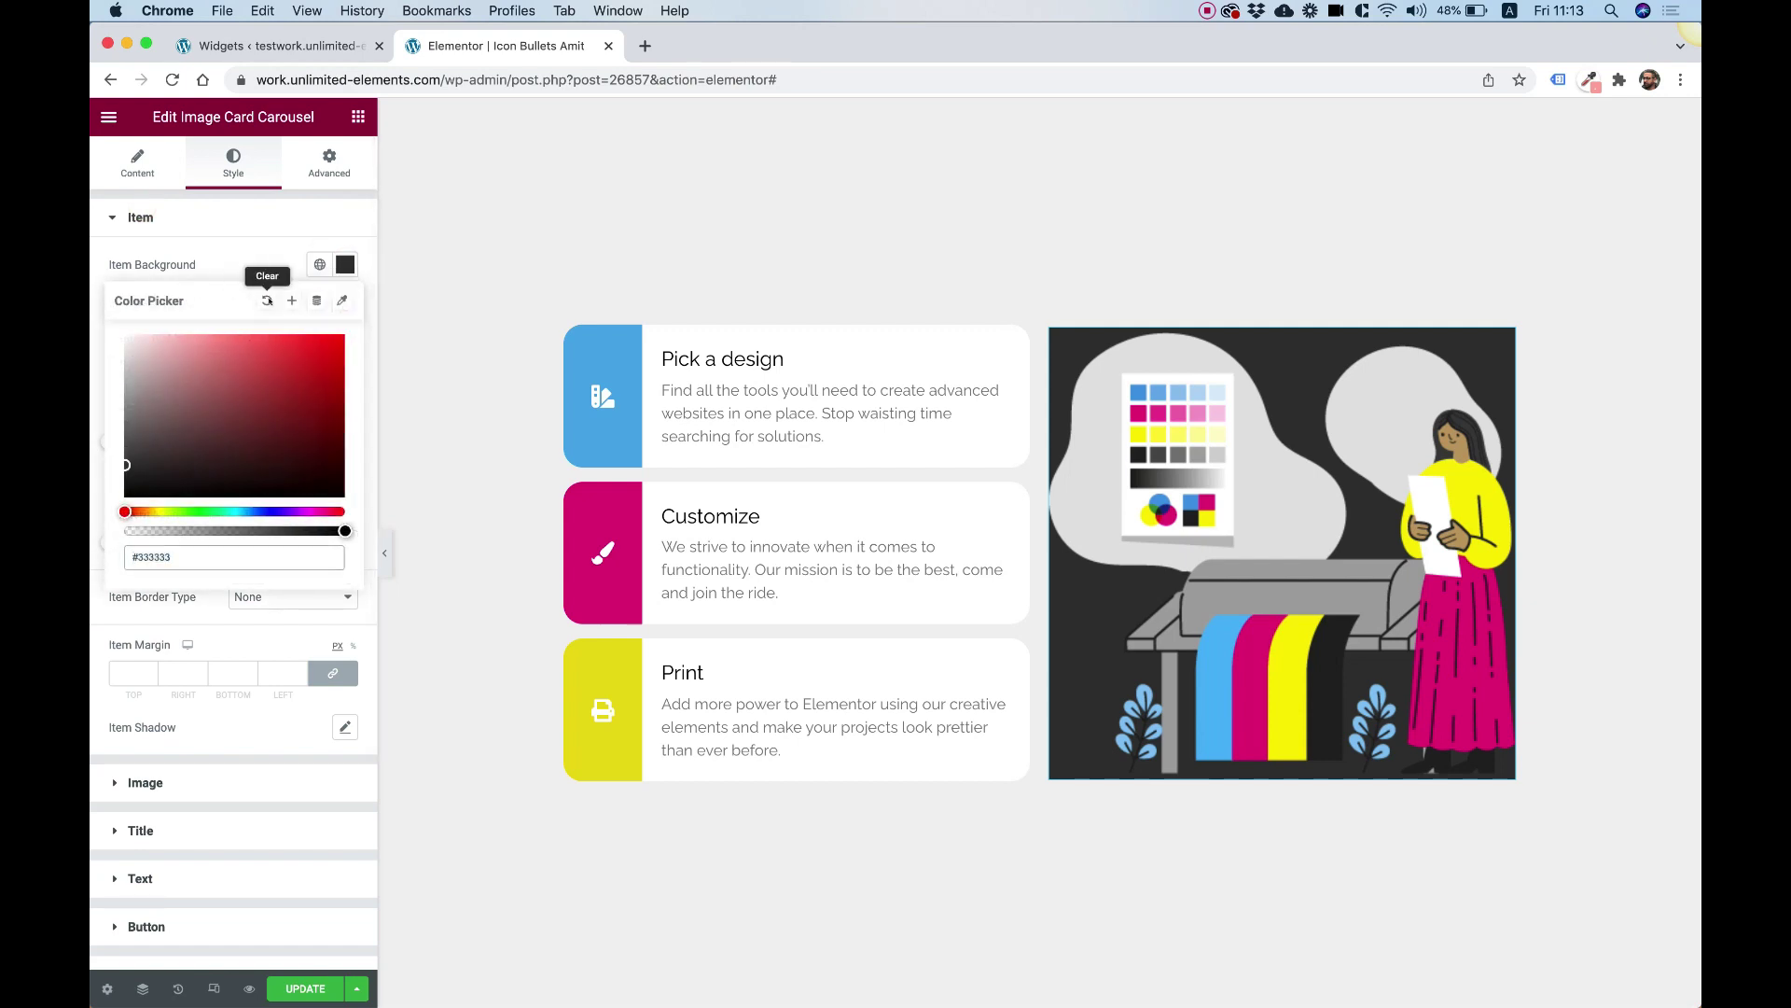
pyautogui.click(267, 301)
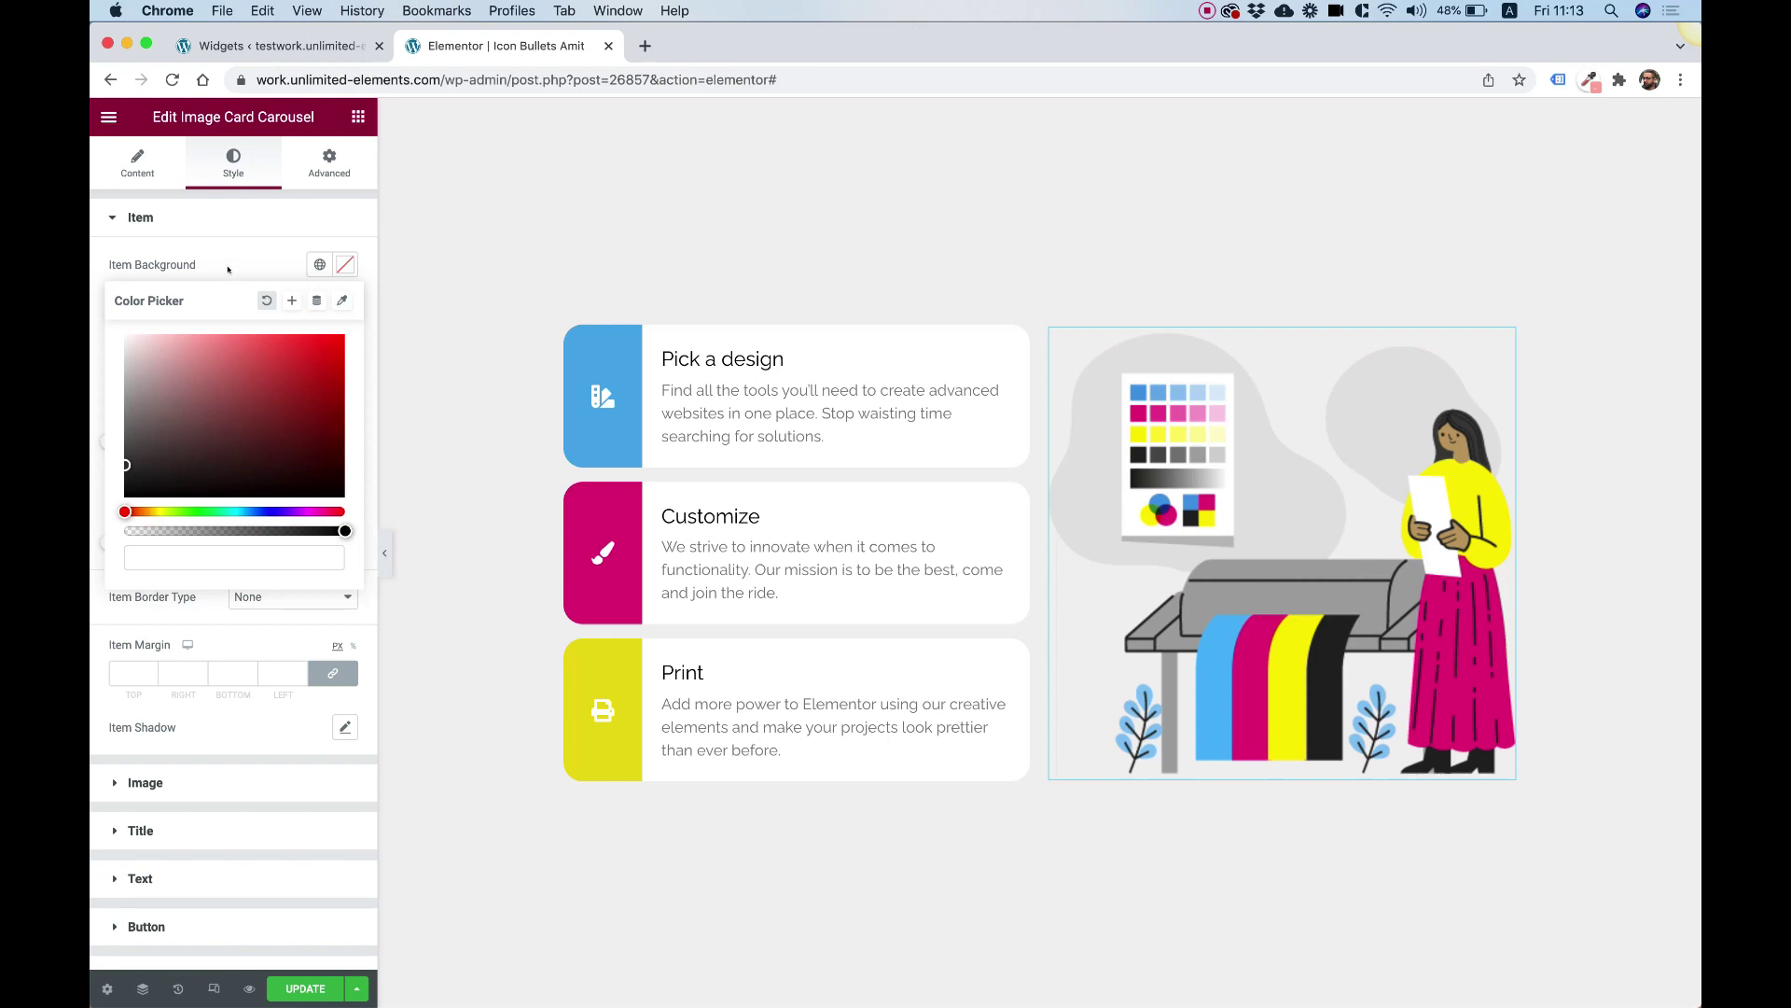
pyautogui.click(228, 270)
# Enable Remote Connection and Sync for the Image Card Carousel, using the auto-detected widget name and Sync Group 1
pyautogui.click(114, 166)
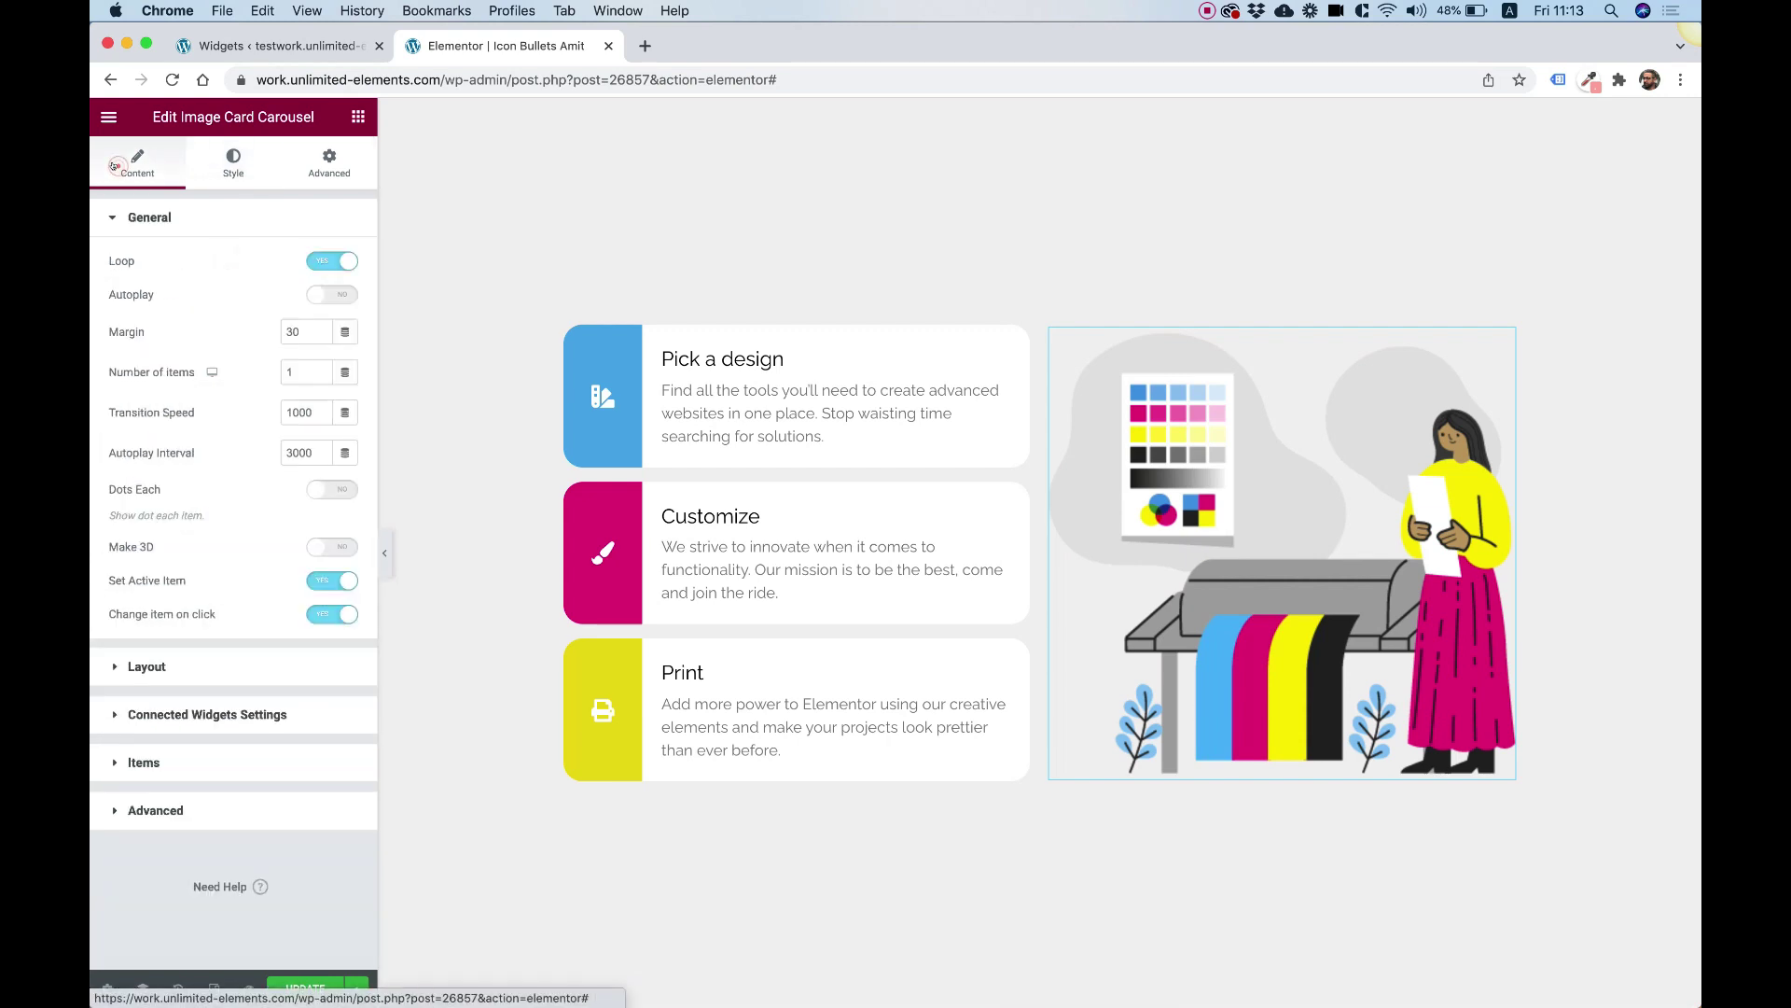
pyautogui.click(163, 715)
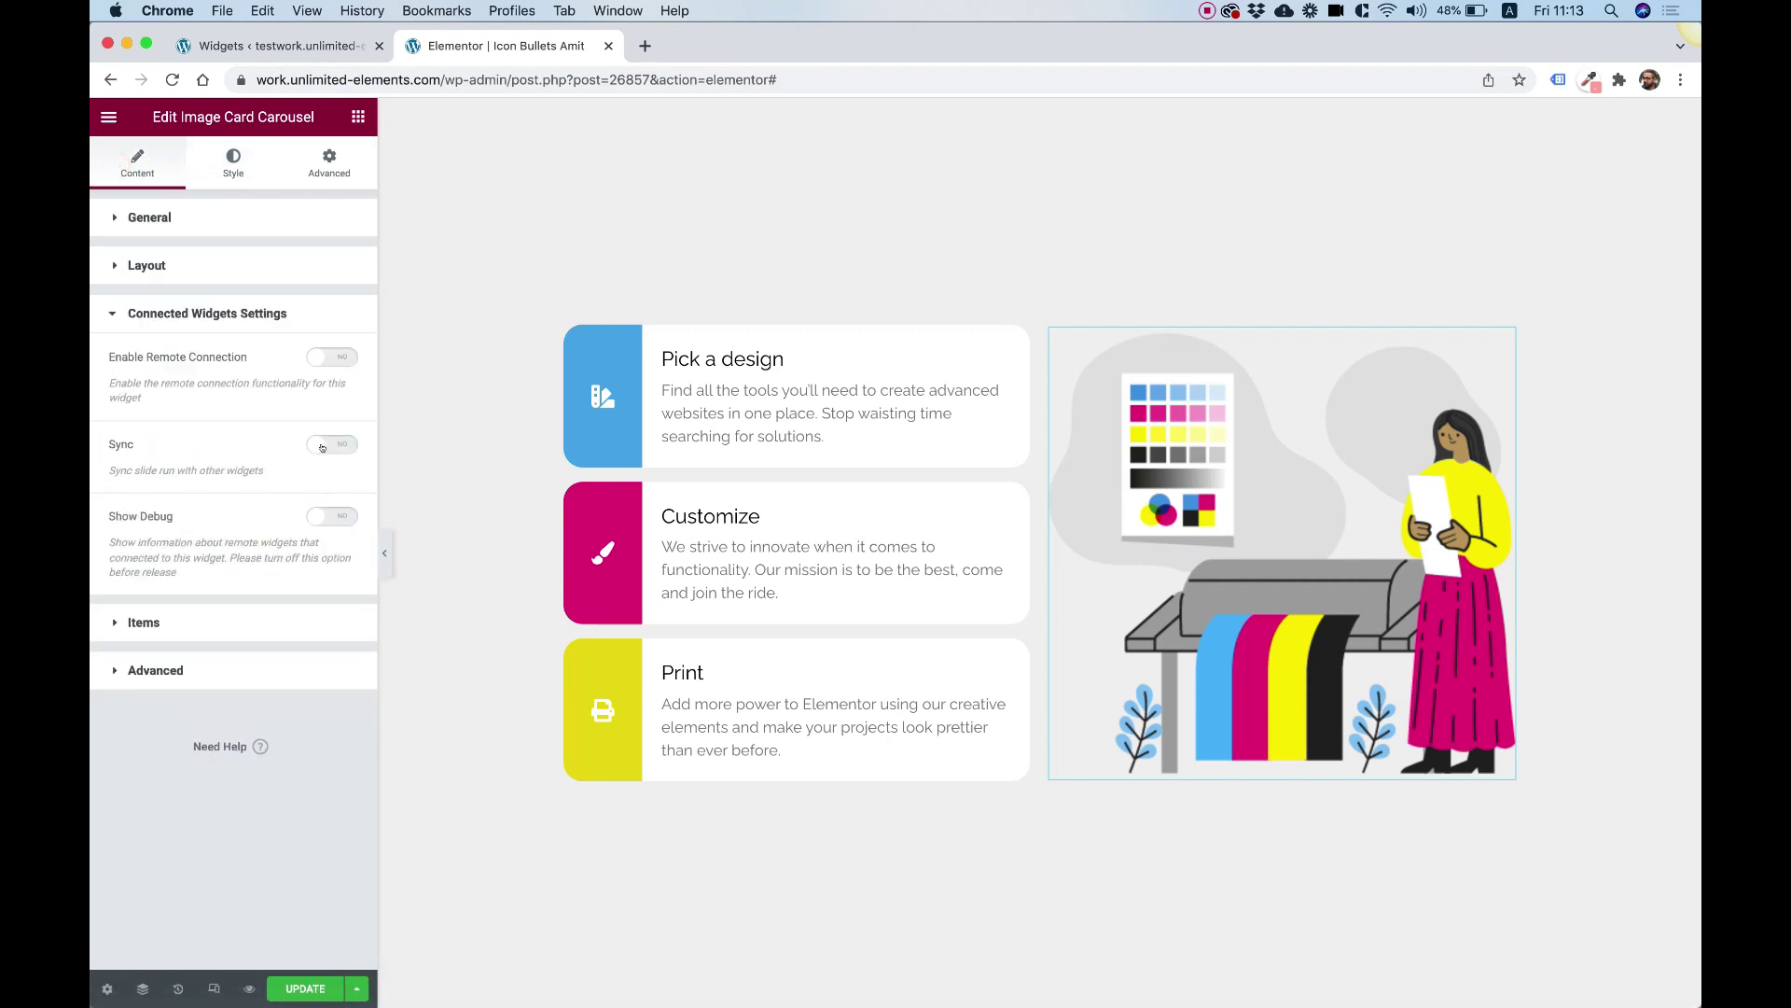
pyautogui.click(328, 358)
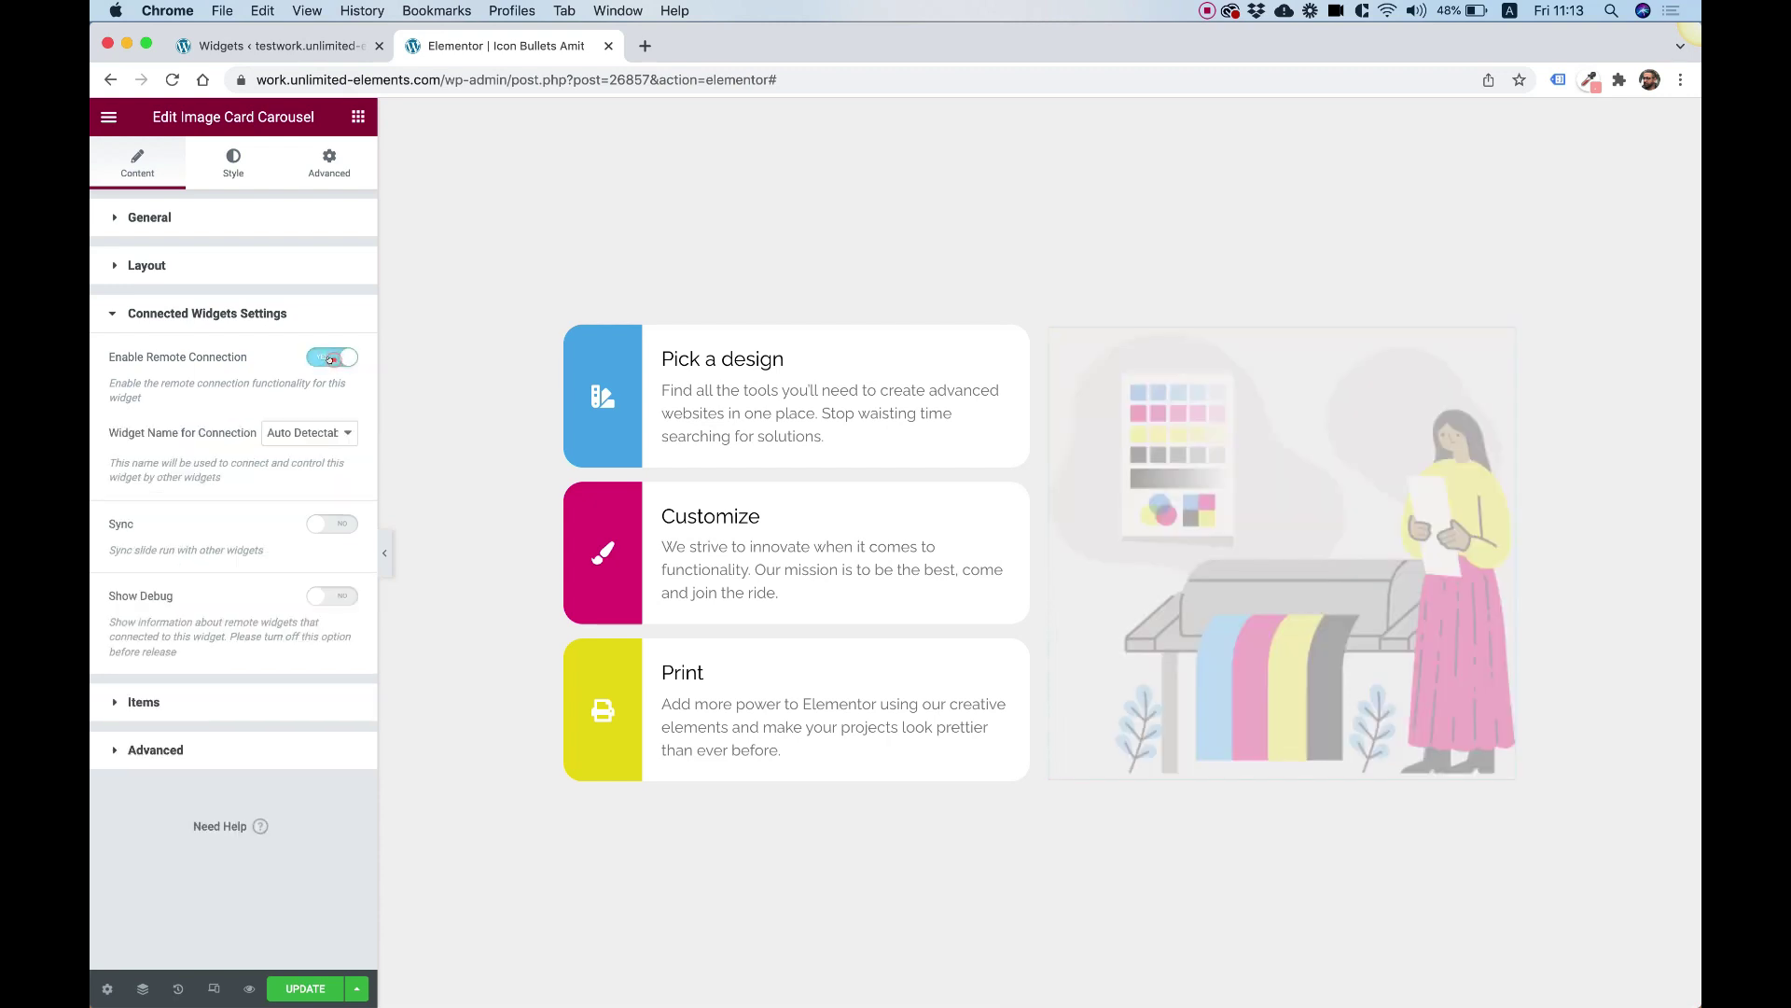
pyautogui.click(326, 527)
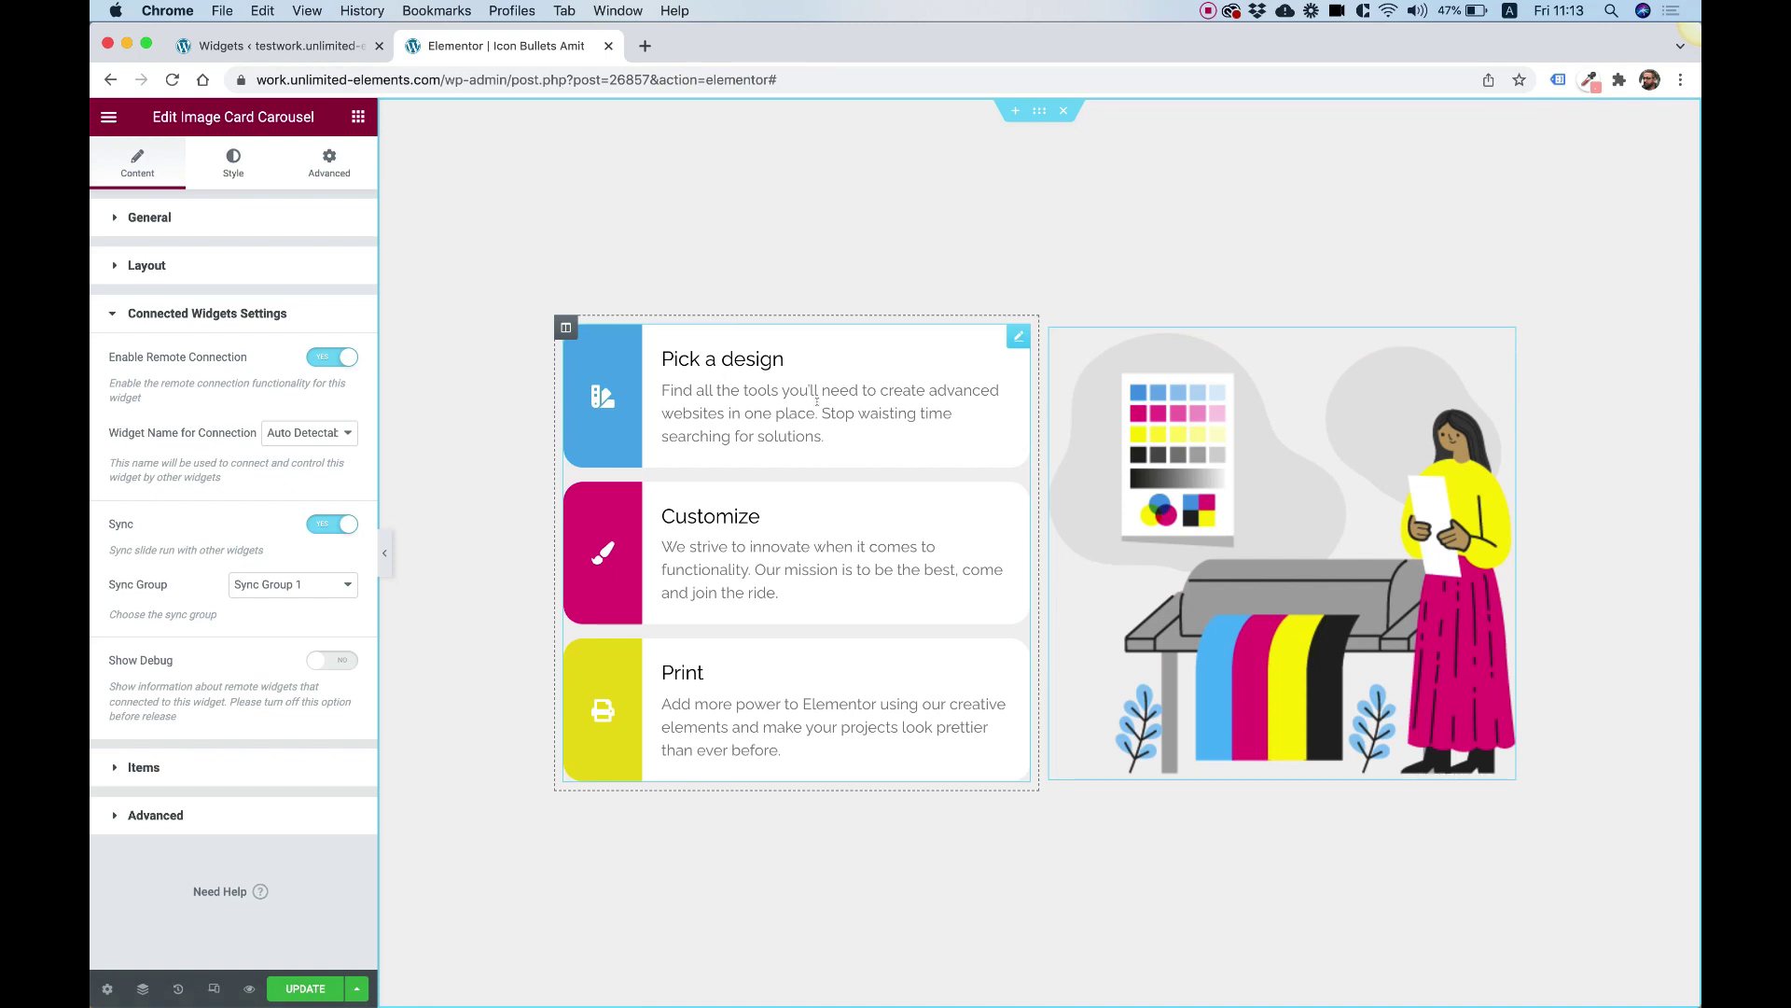
# Enable Remote Connection and Sync for the Icon Bullets widget, using the auto-detected widget name and Sync Group 1
pyautogui.click(817, 403)
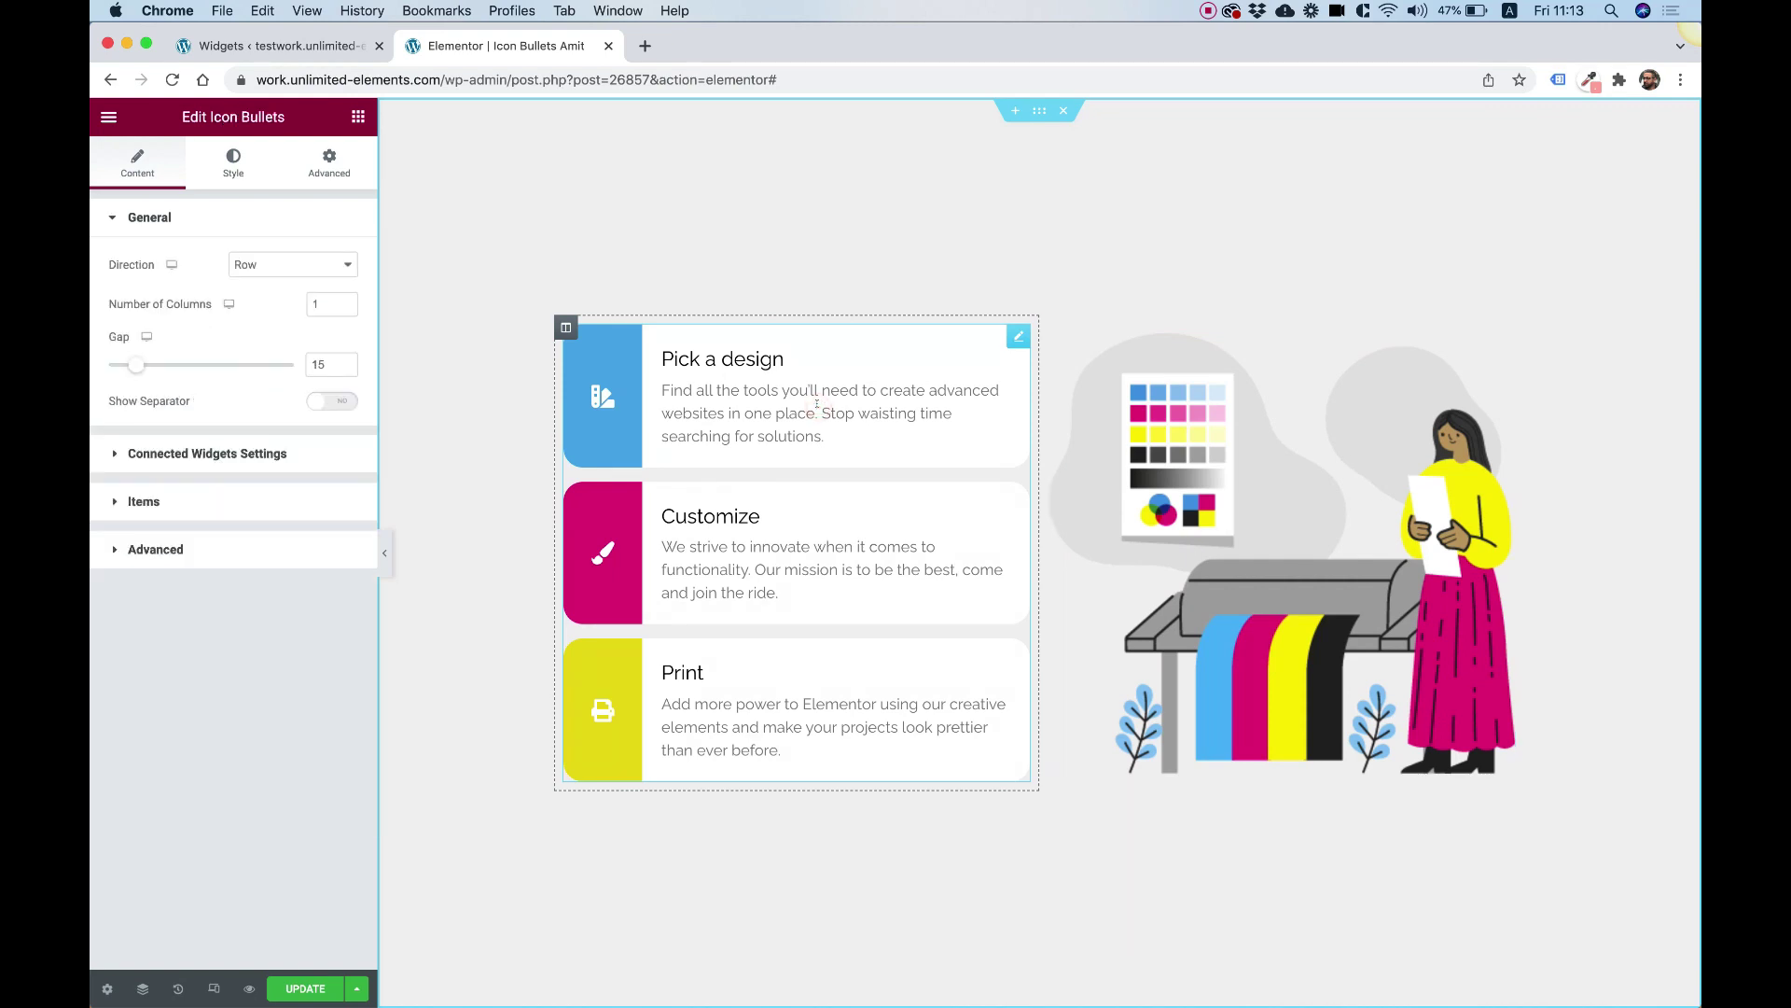
pyautogui.click(163, 455)
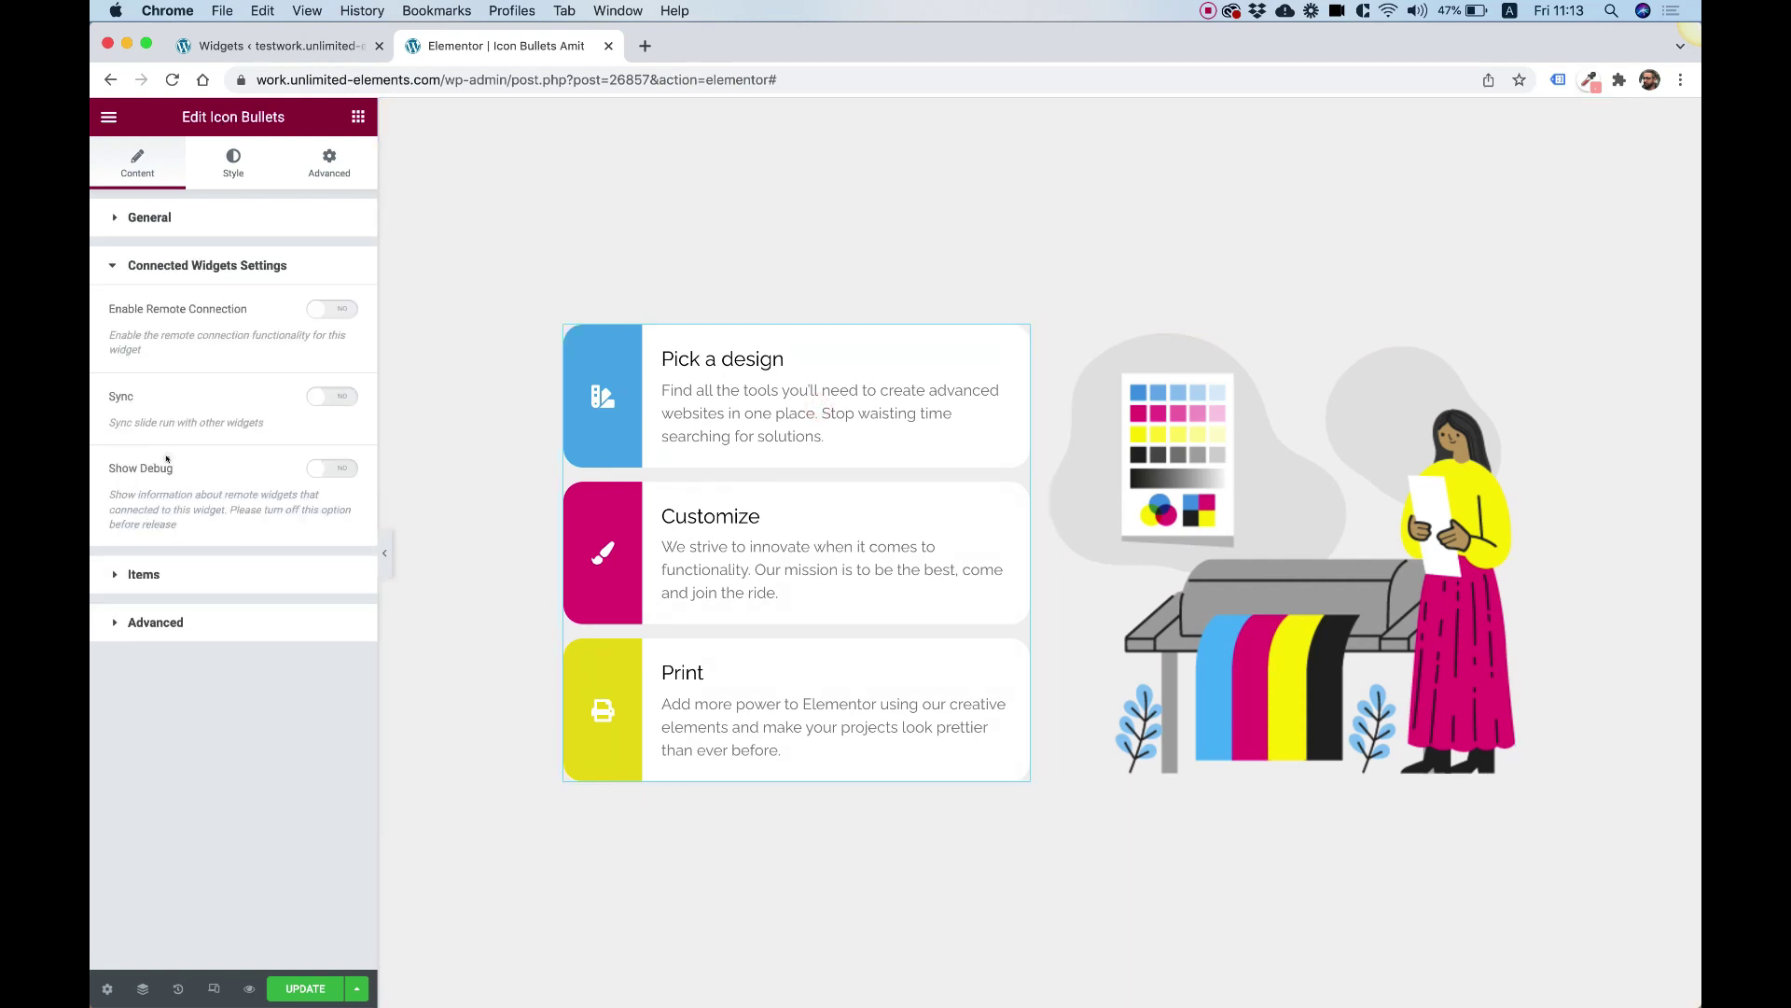
pyautogui.click(319, 309)
pyautogui.click(325, 476)
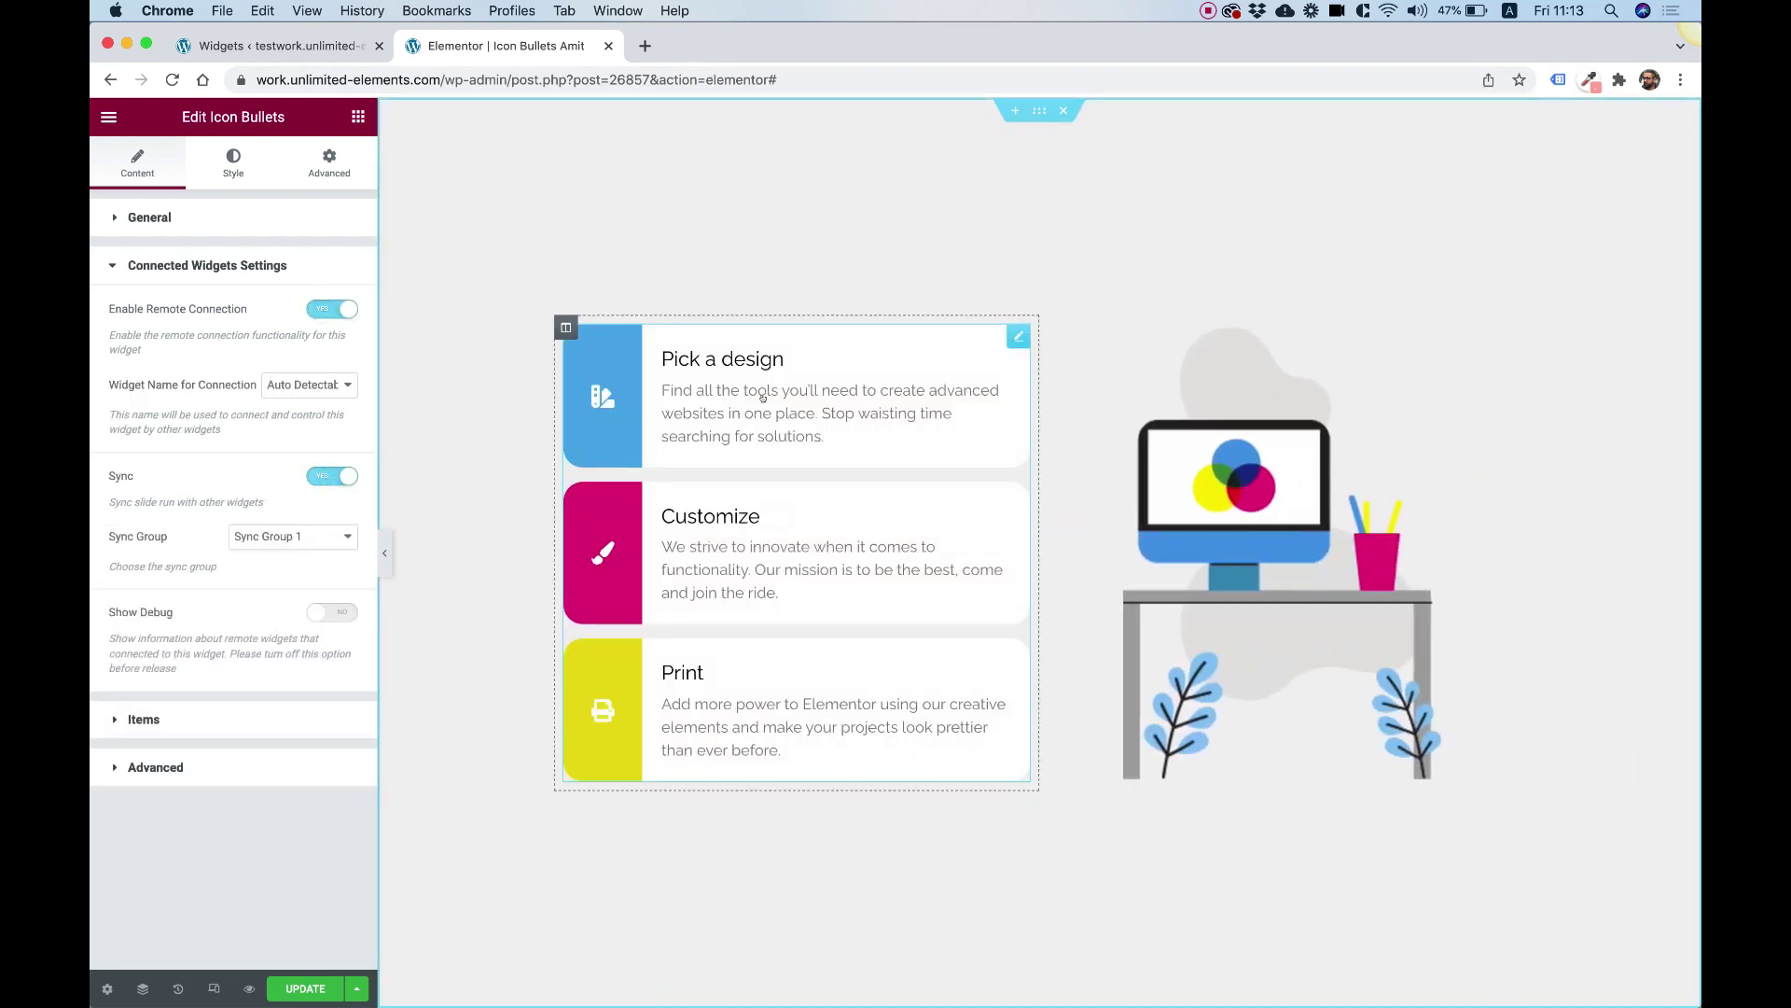
# Test the widget connection by switching between the Pick a design, Customize and Print bullets and checking the carousel image
pyautogui.click(760, 561)
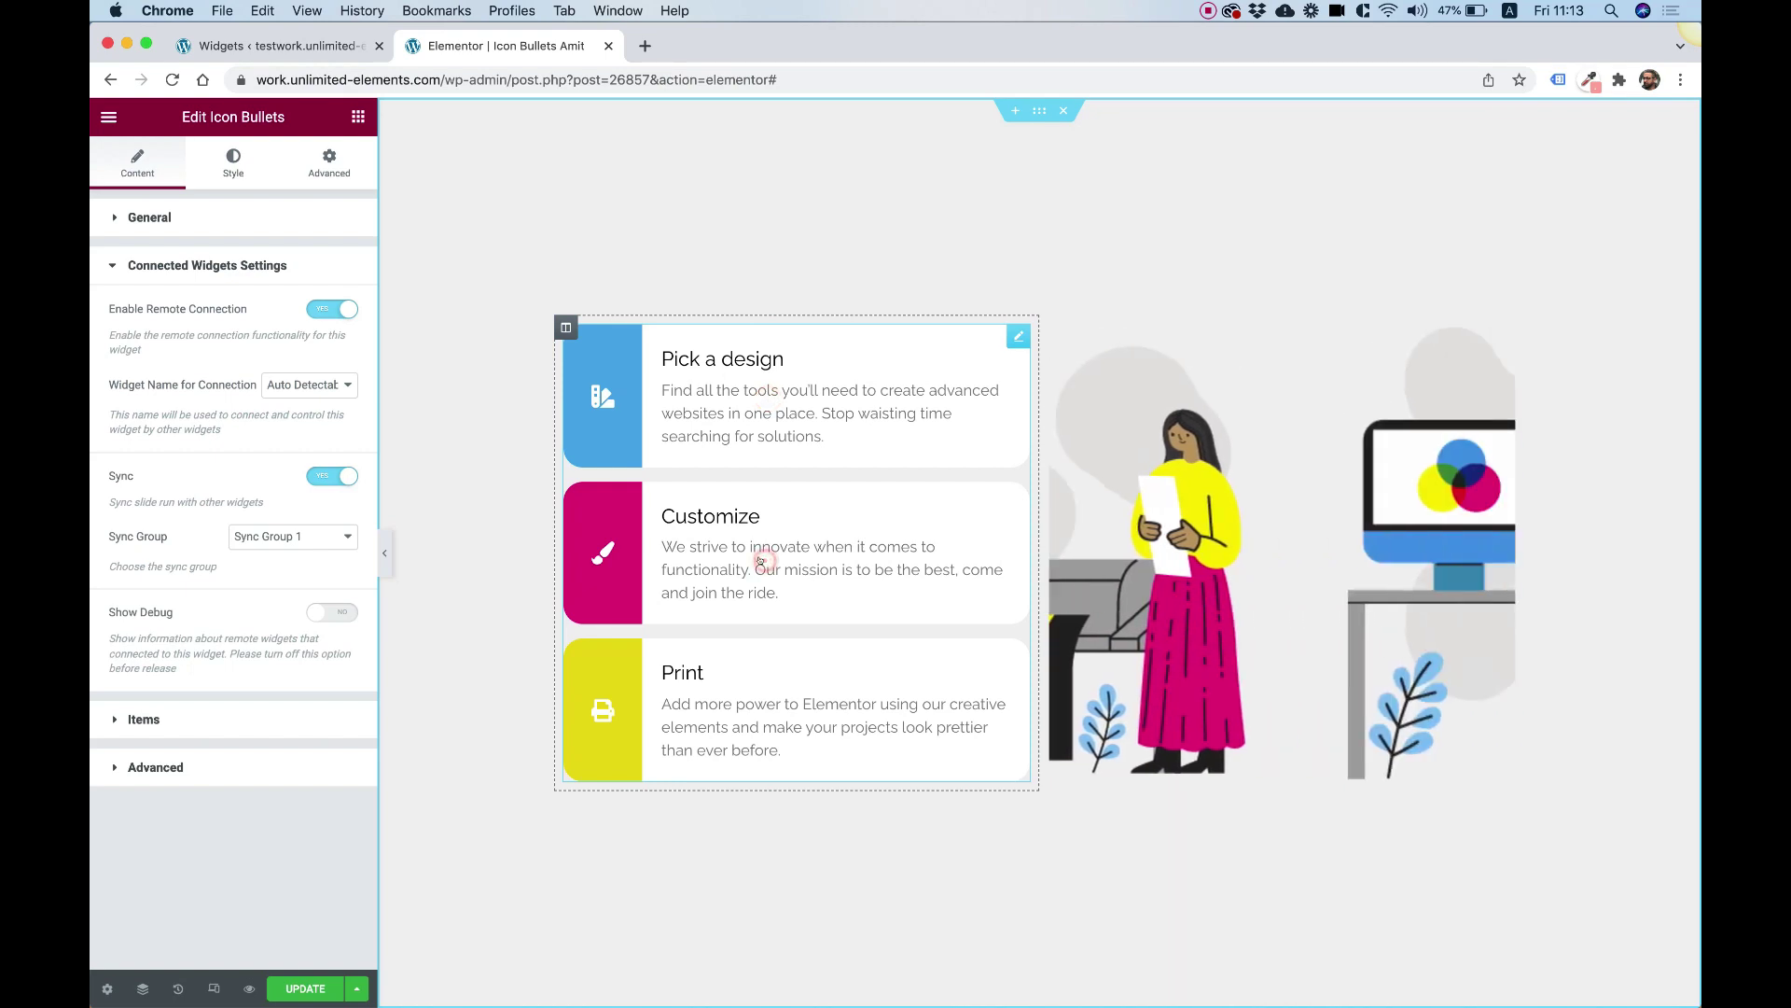
pyautogui.click(764, 694)
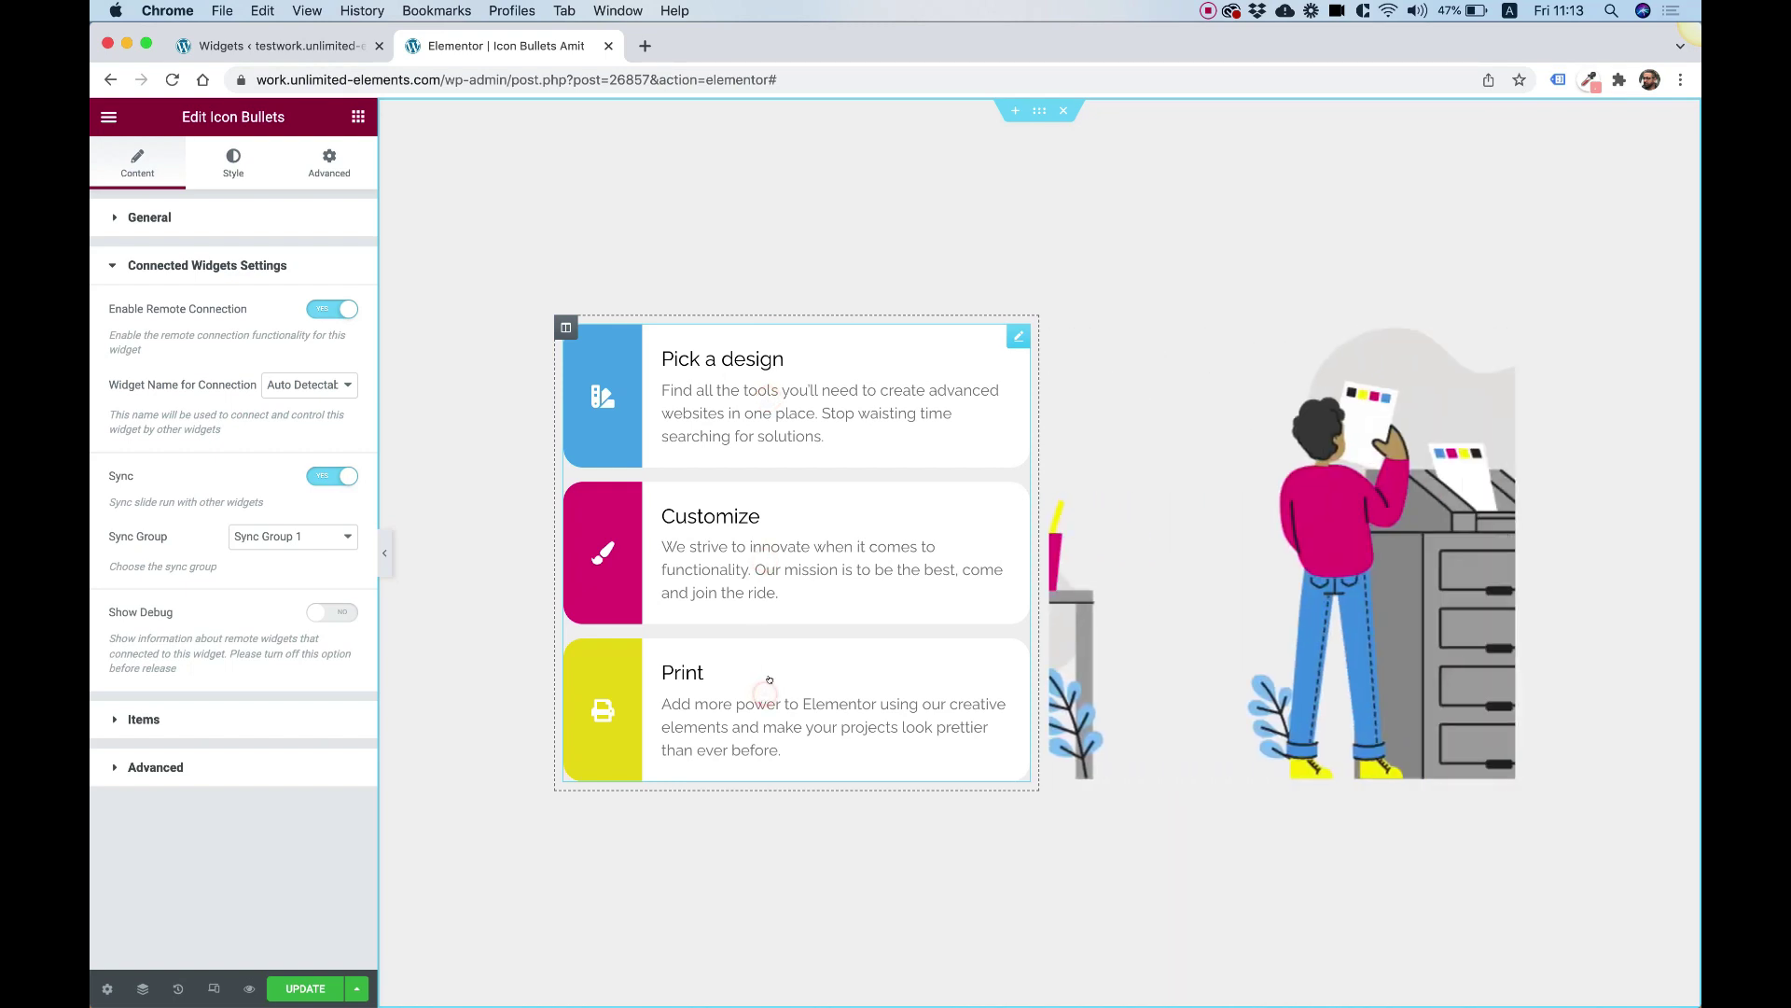
pyautogui.click(808, 586)
pyautogui.click(814, 394)
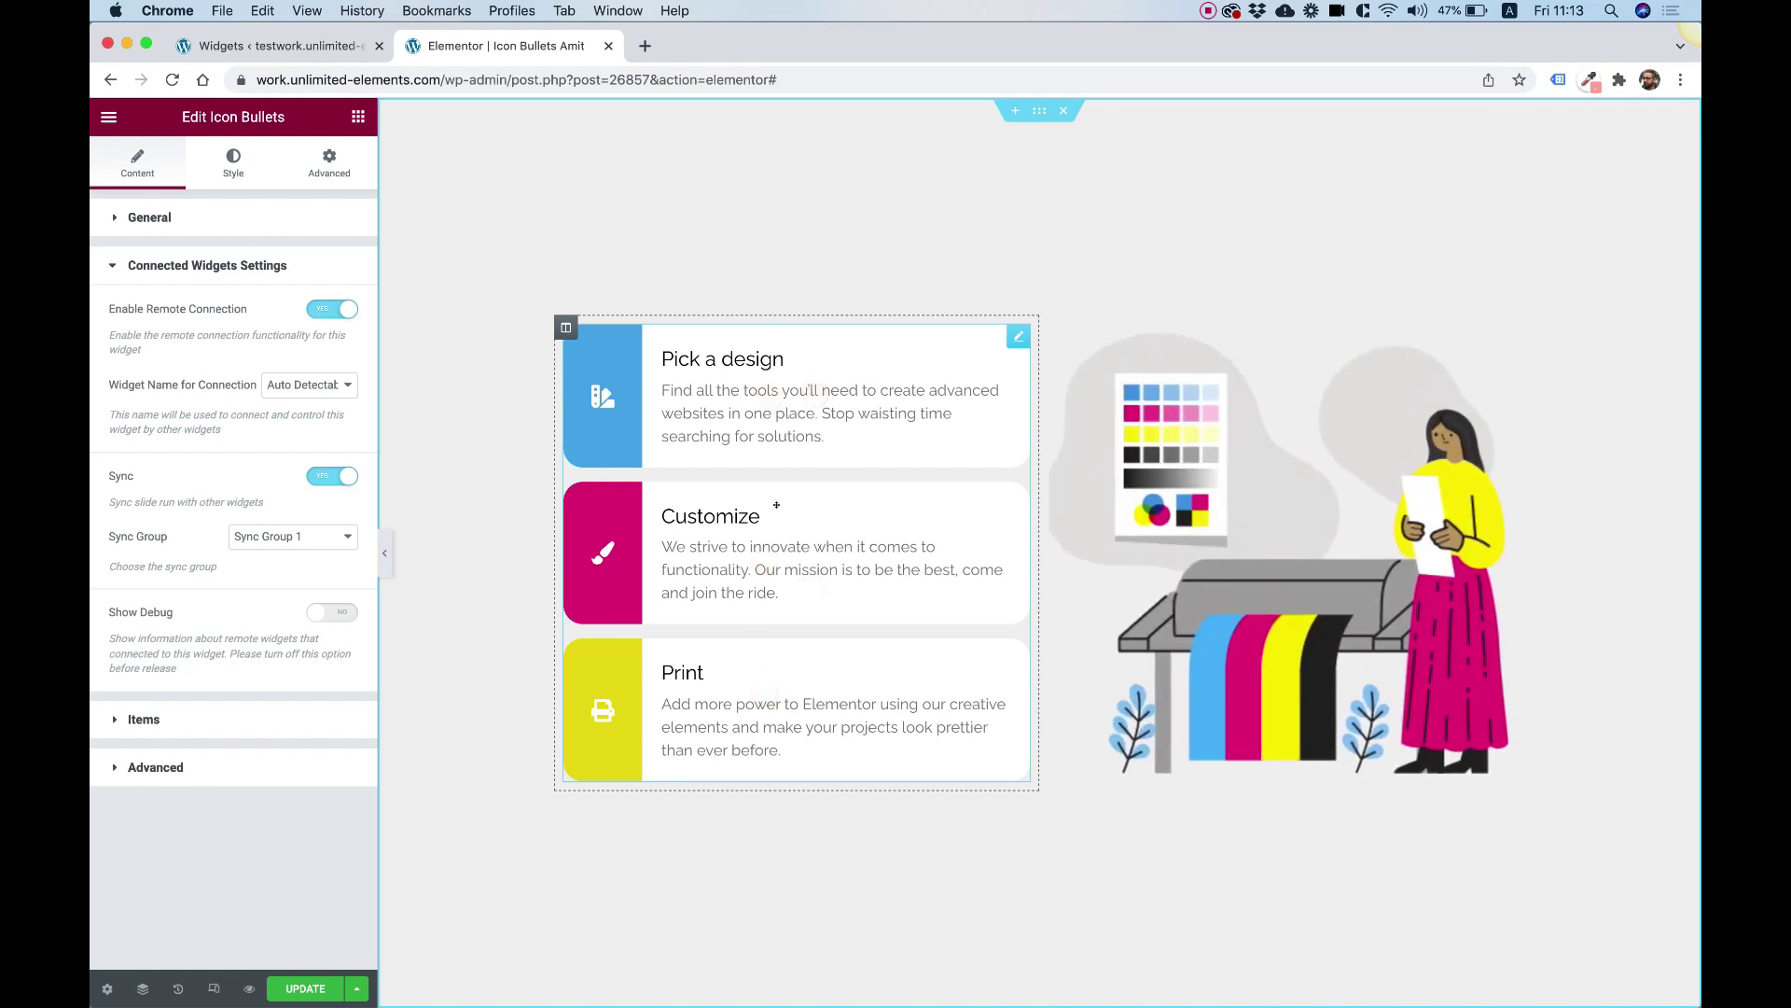
pyautogui.click(780, 510)
pyautogui.click(762, 672)
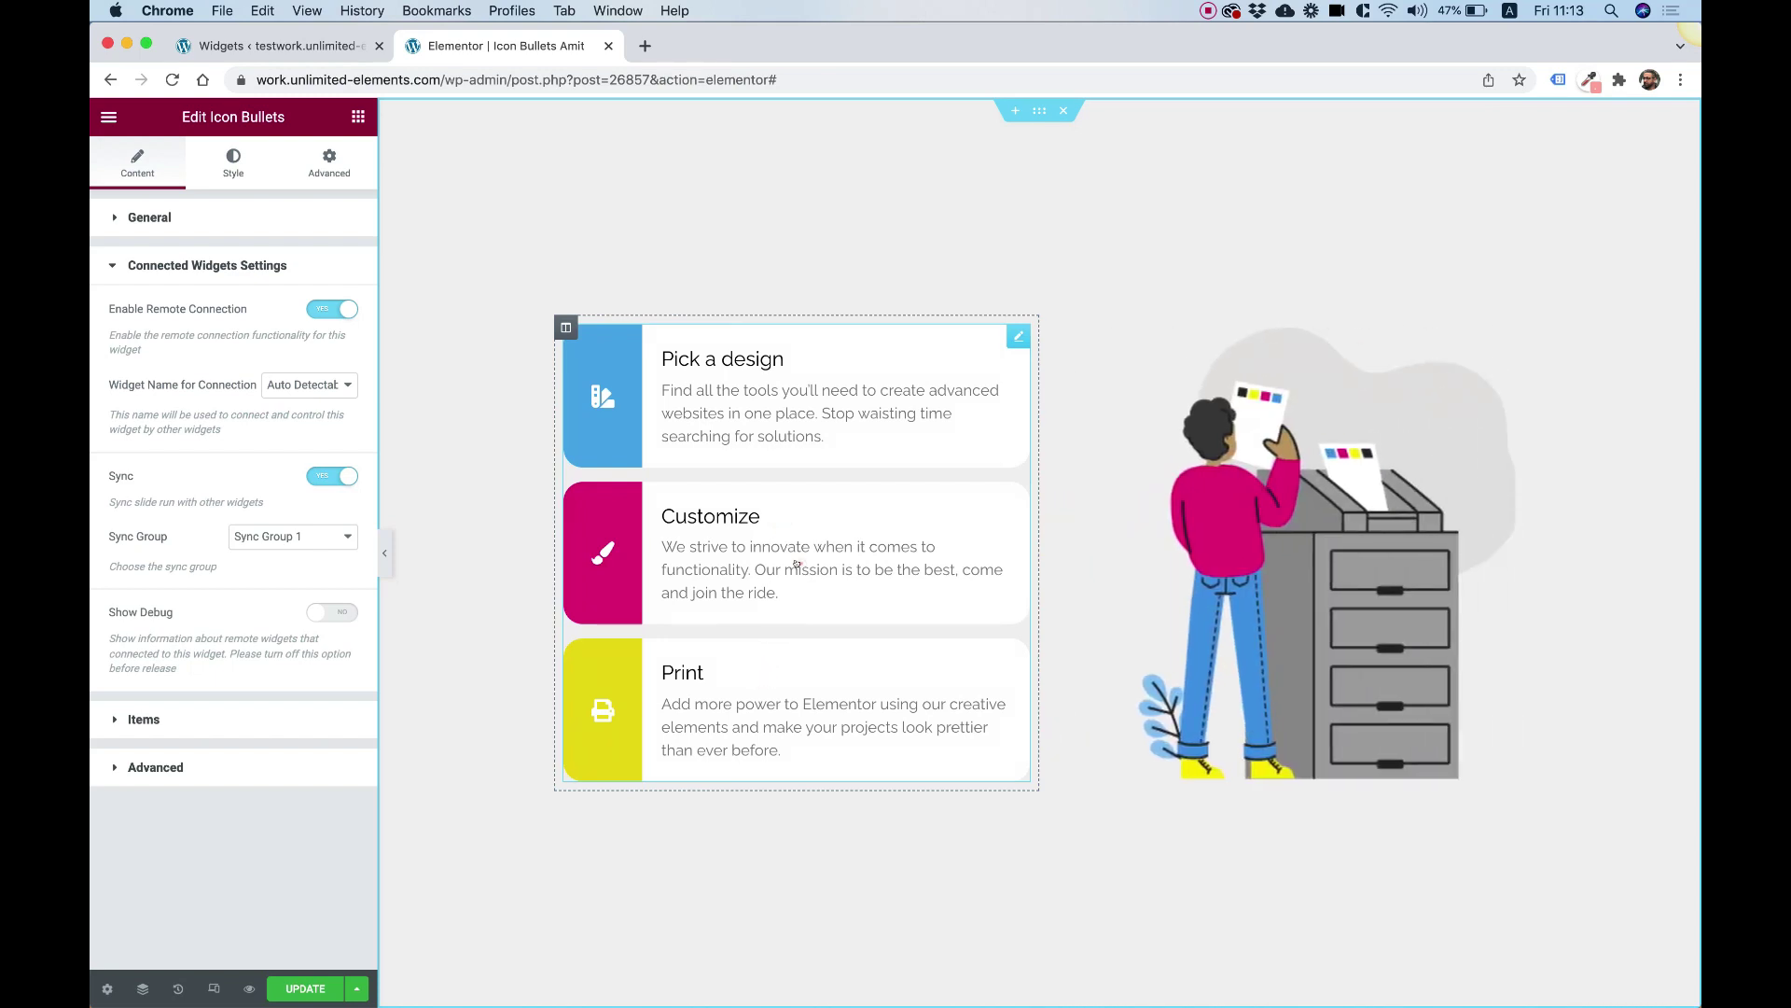
pyautogui.click(796, 564)
pyautogui.click(784, 388)
pyautogui.click(757, 514)
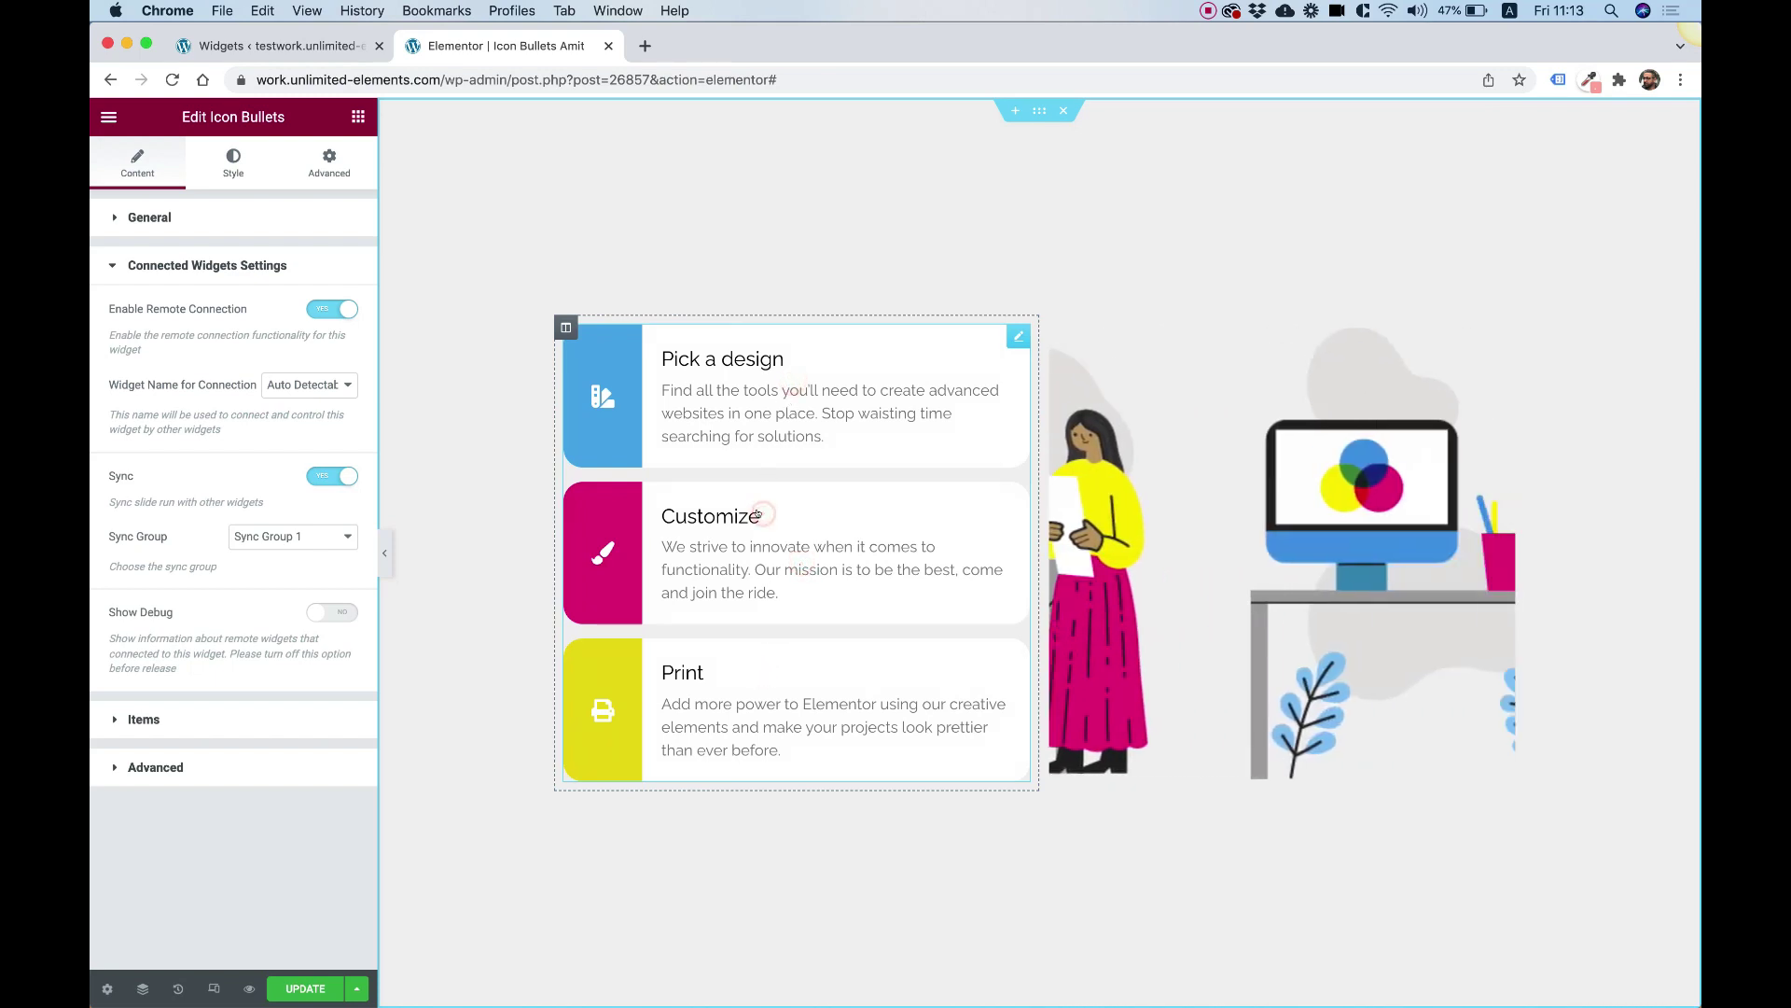
pyautogui.click(714, 680)
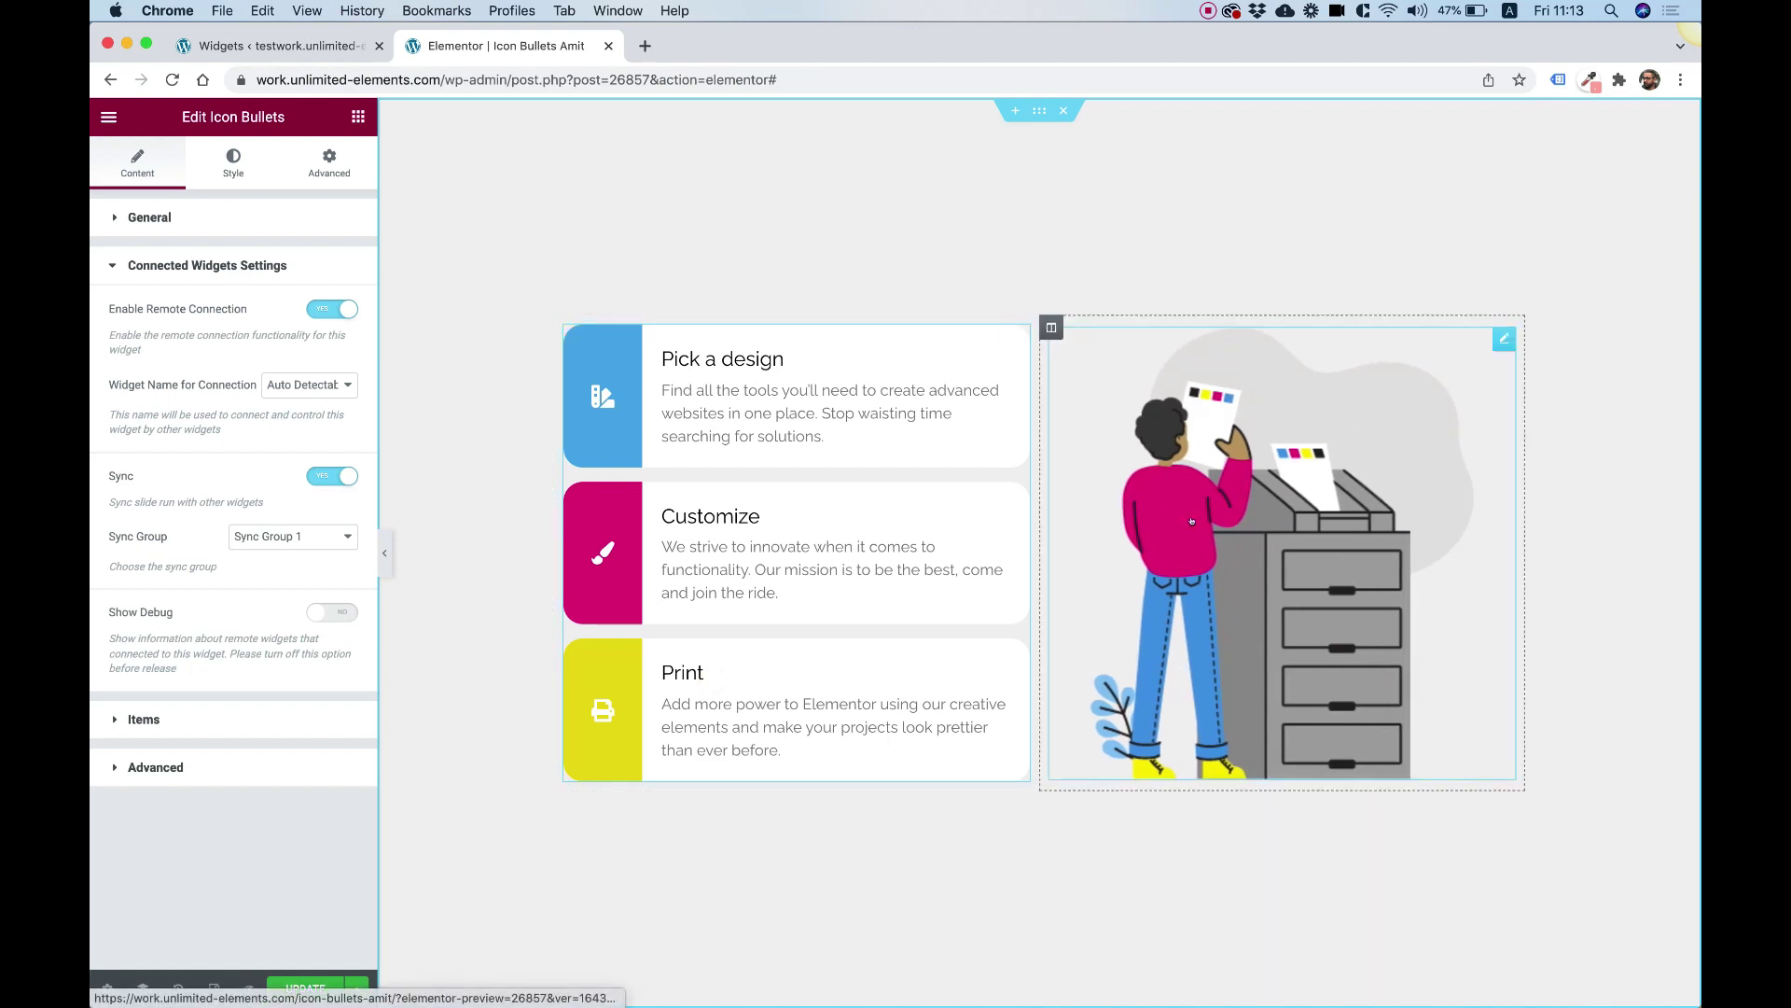
pyautogui.click(766, 408)
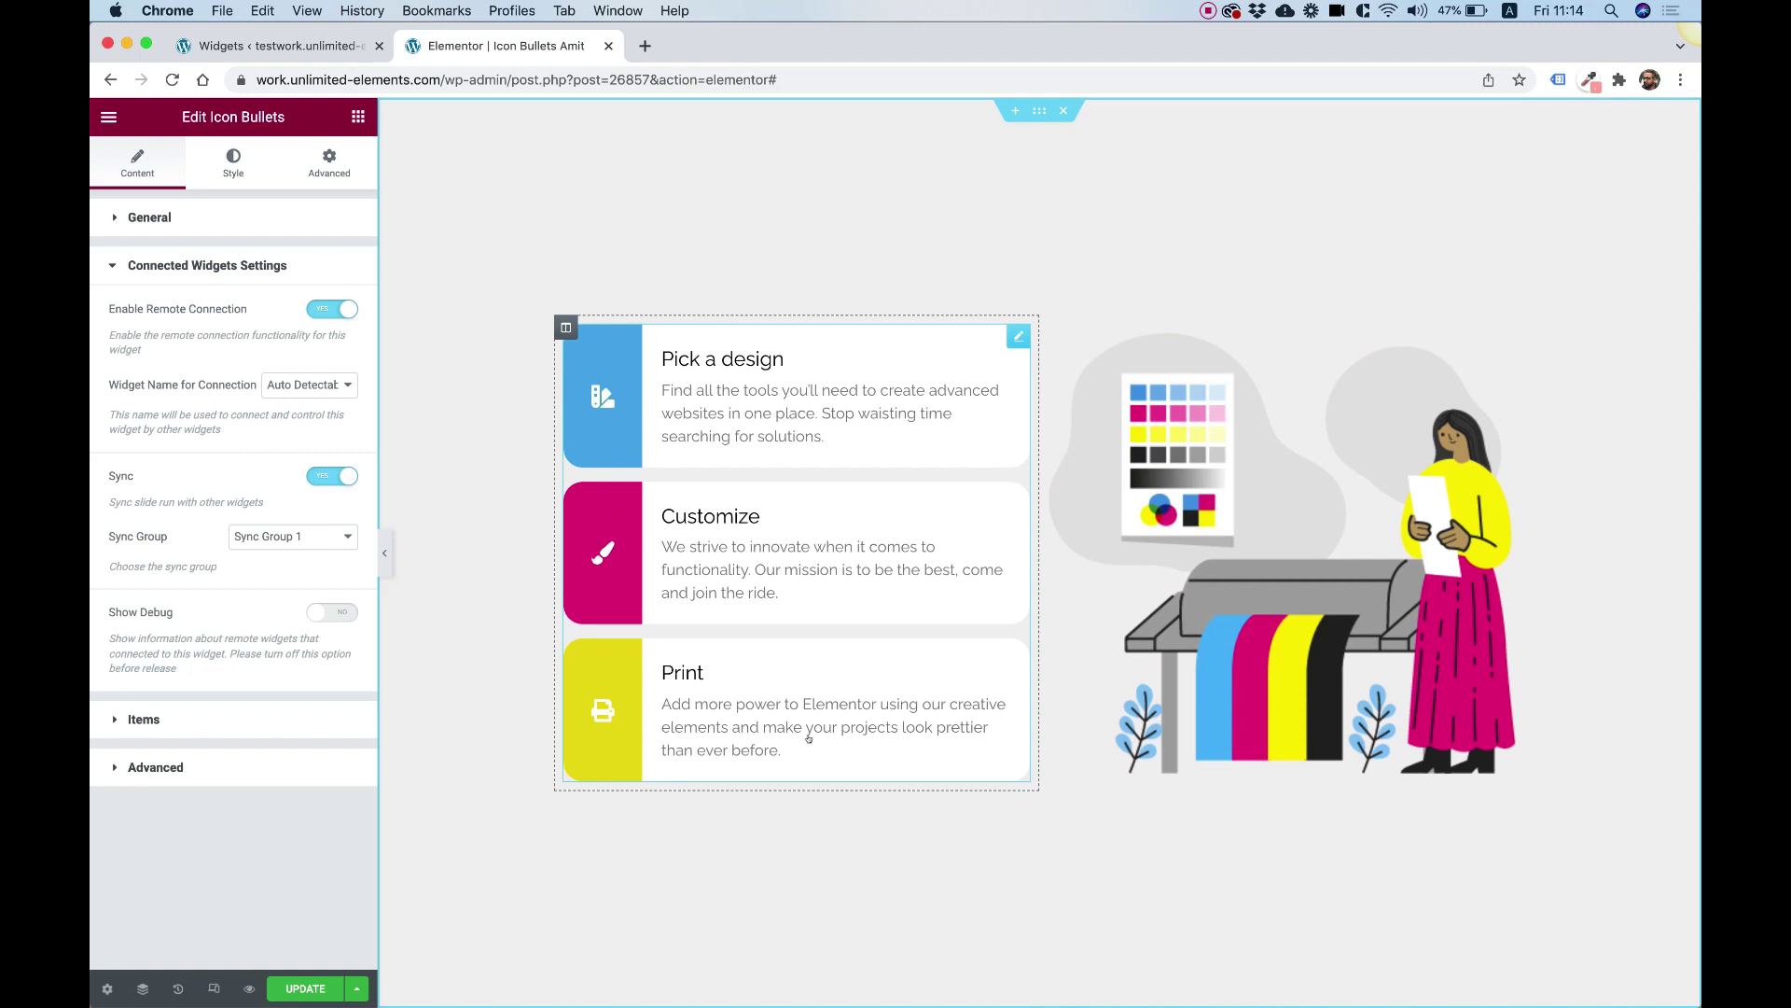
# Set the Icon Width Active of the Icon Bullets to 124 px and preview it on the Print bullet
pyautogui.click(217, 158)
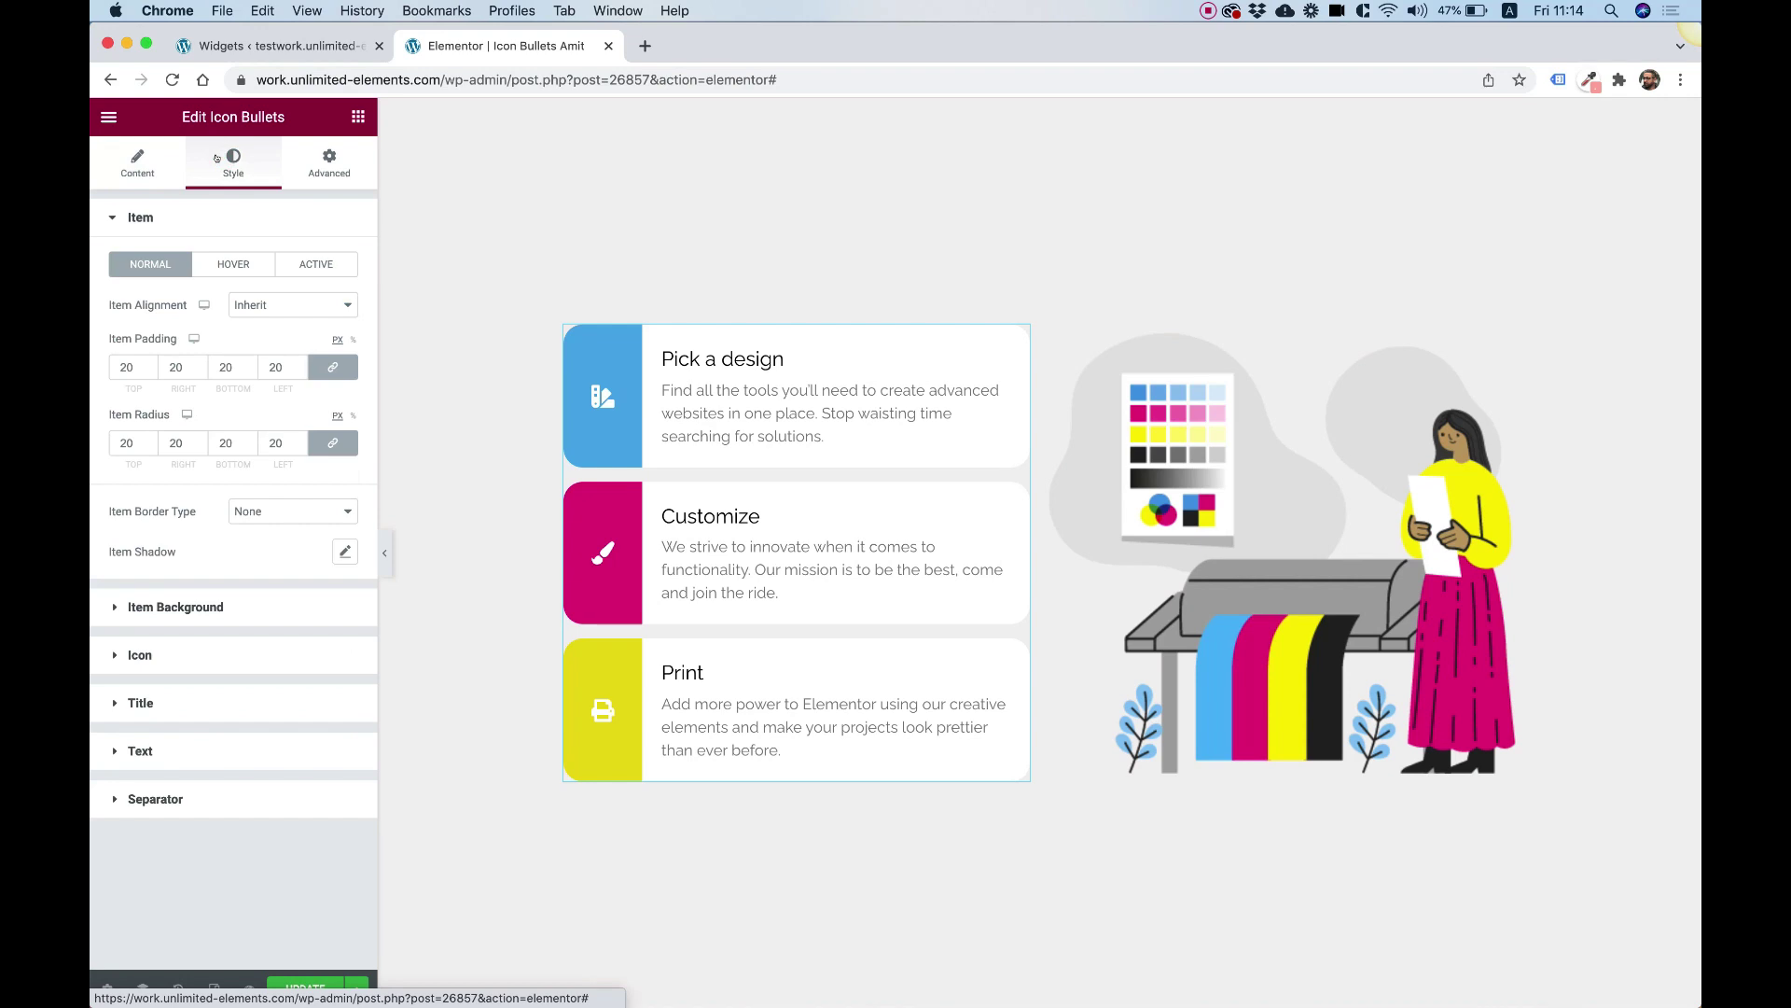
pyautogui.click(140, 656)
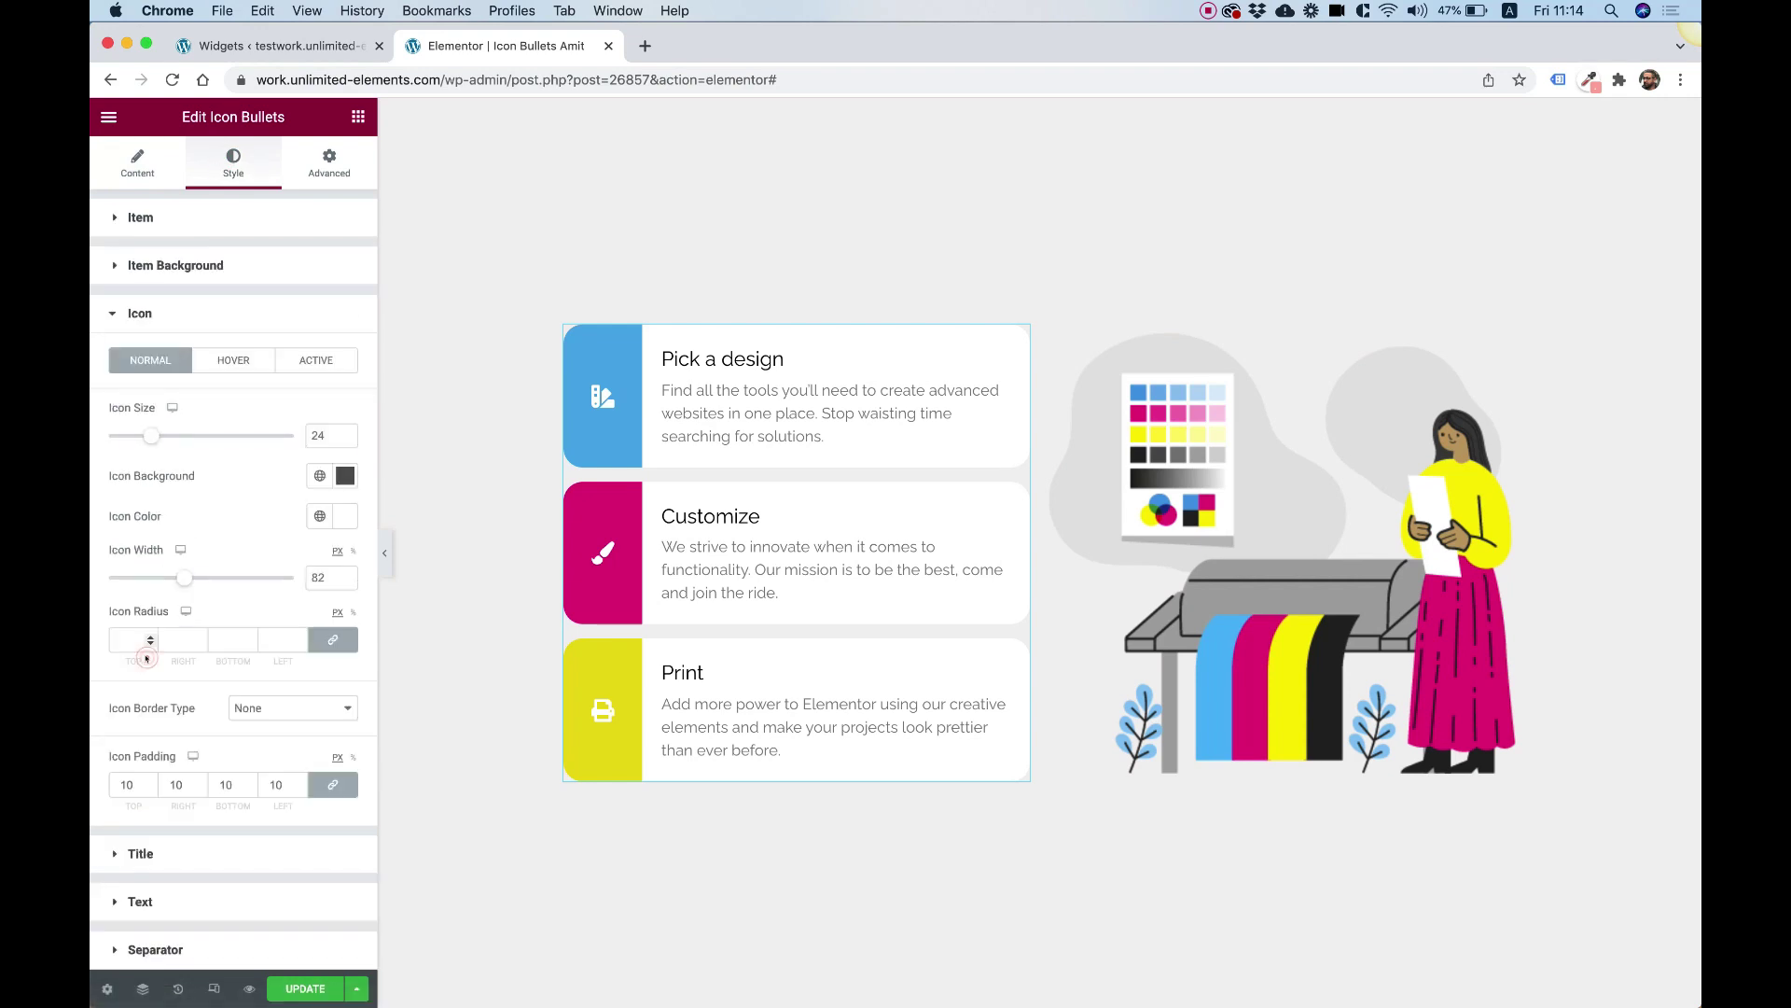
pyautogui.click(324, 362)
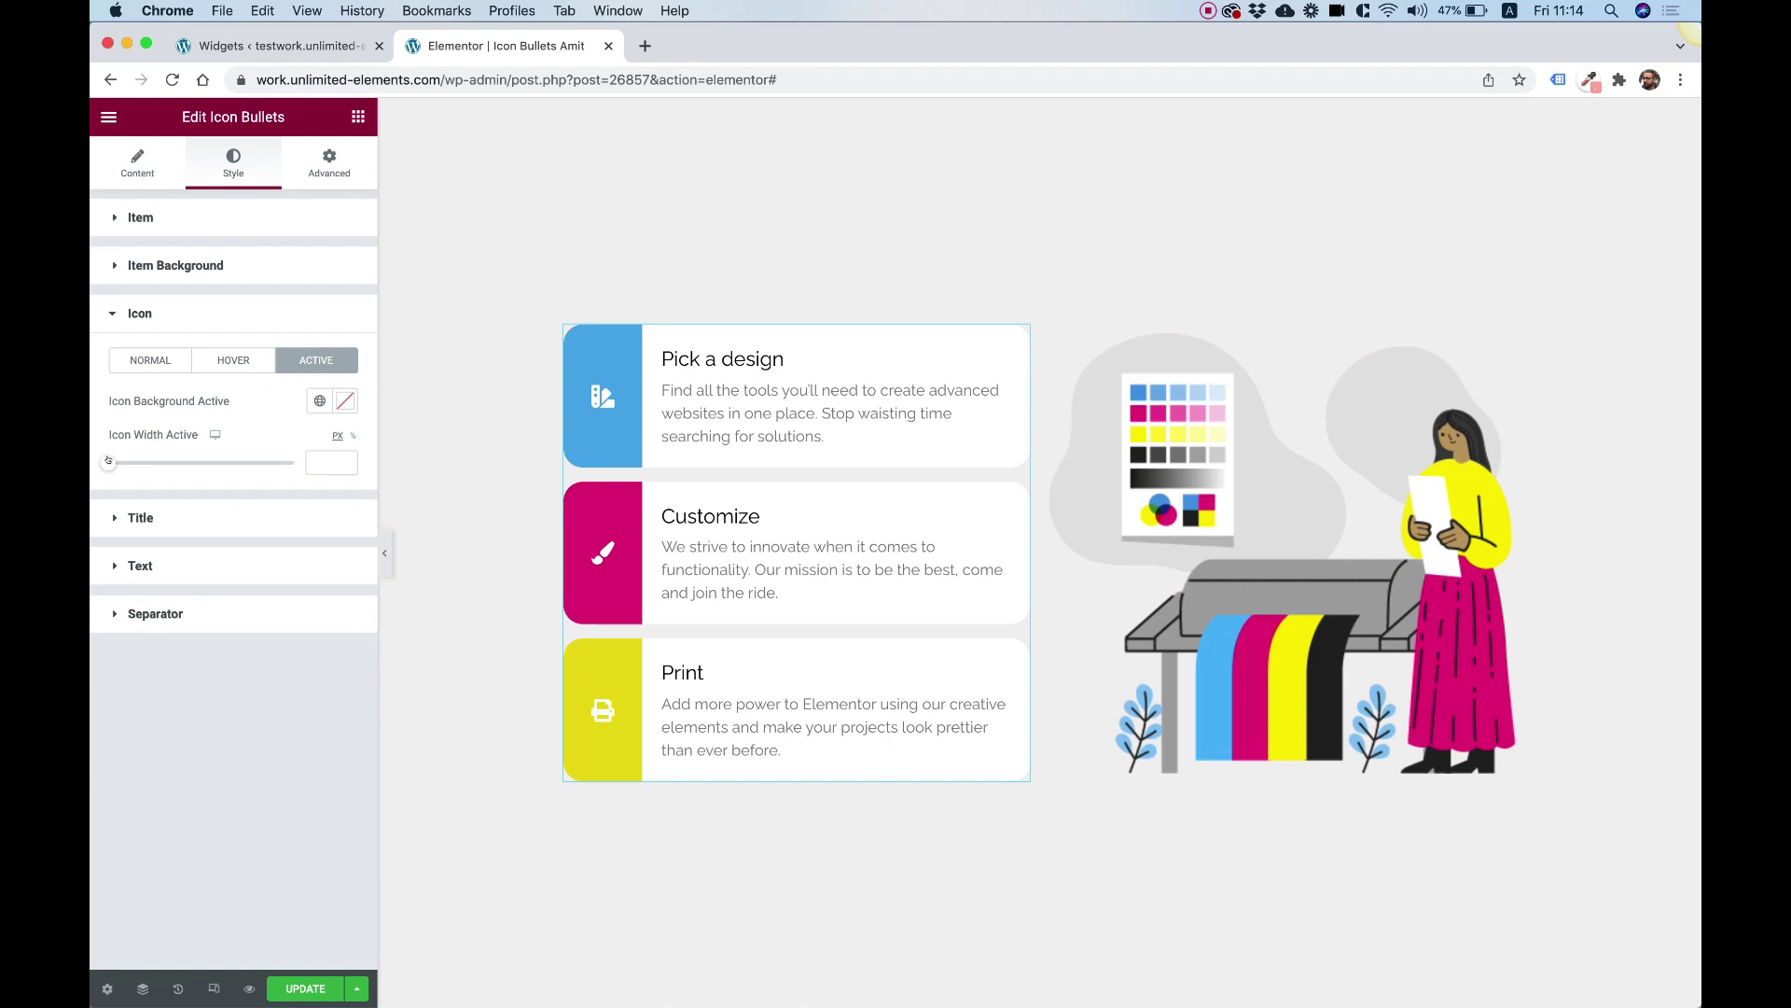
pyautogui.moveTo(107, 461); pyautogui.dragTo(222, 462)
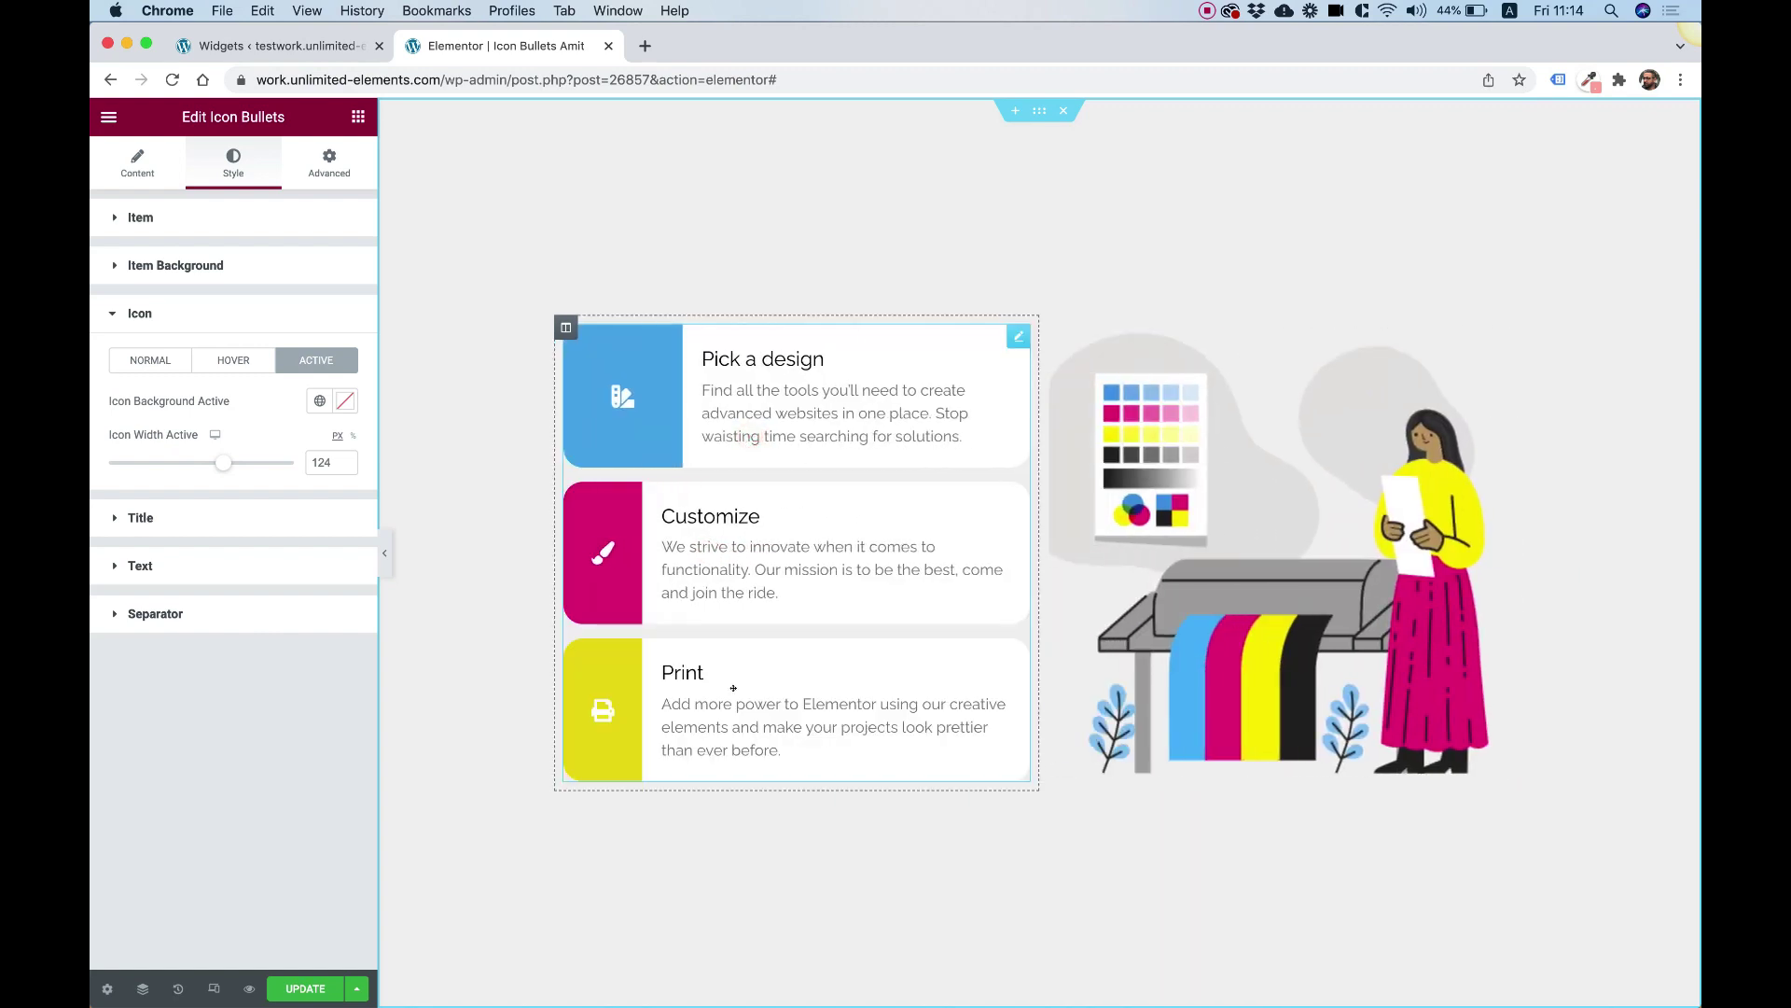
pyautogui.click(732, 691)
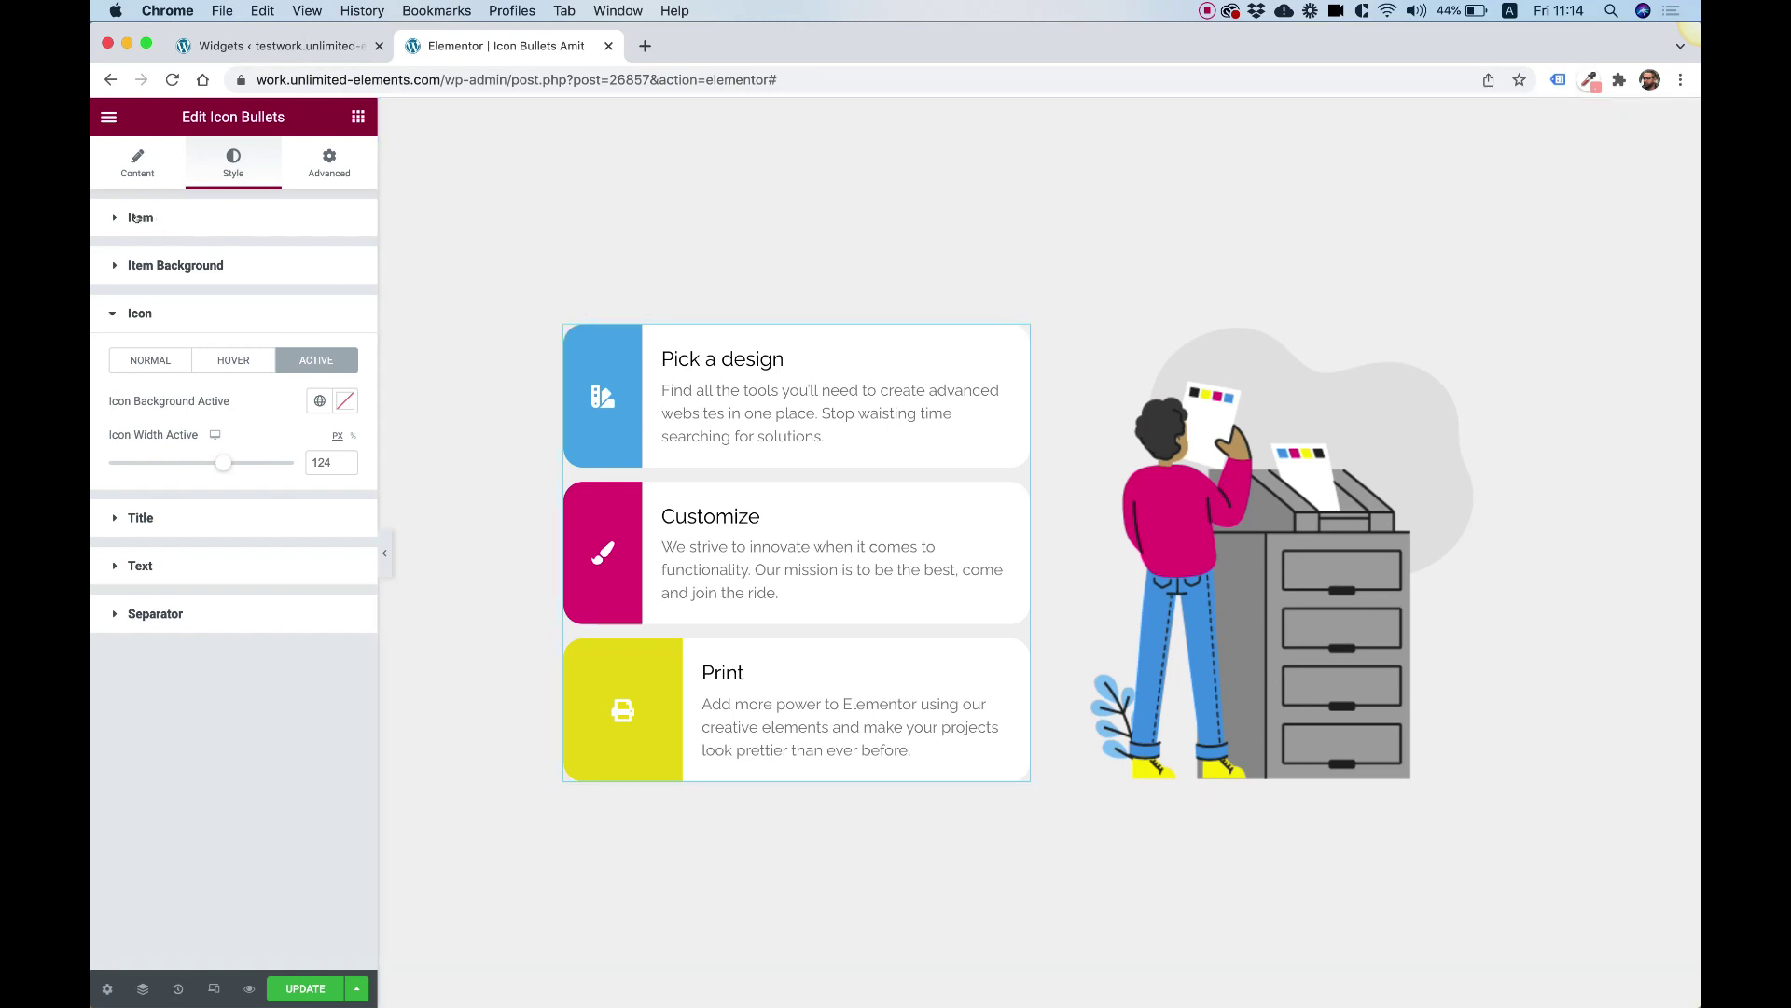
# Enable the Item Shadow Active for the Icon Bullets and set its blur to 30
pyautogui.click(136, 217)
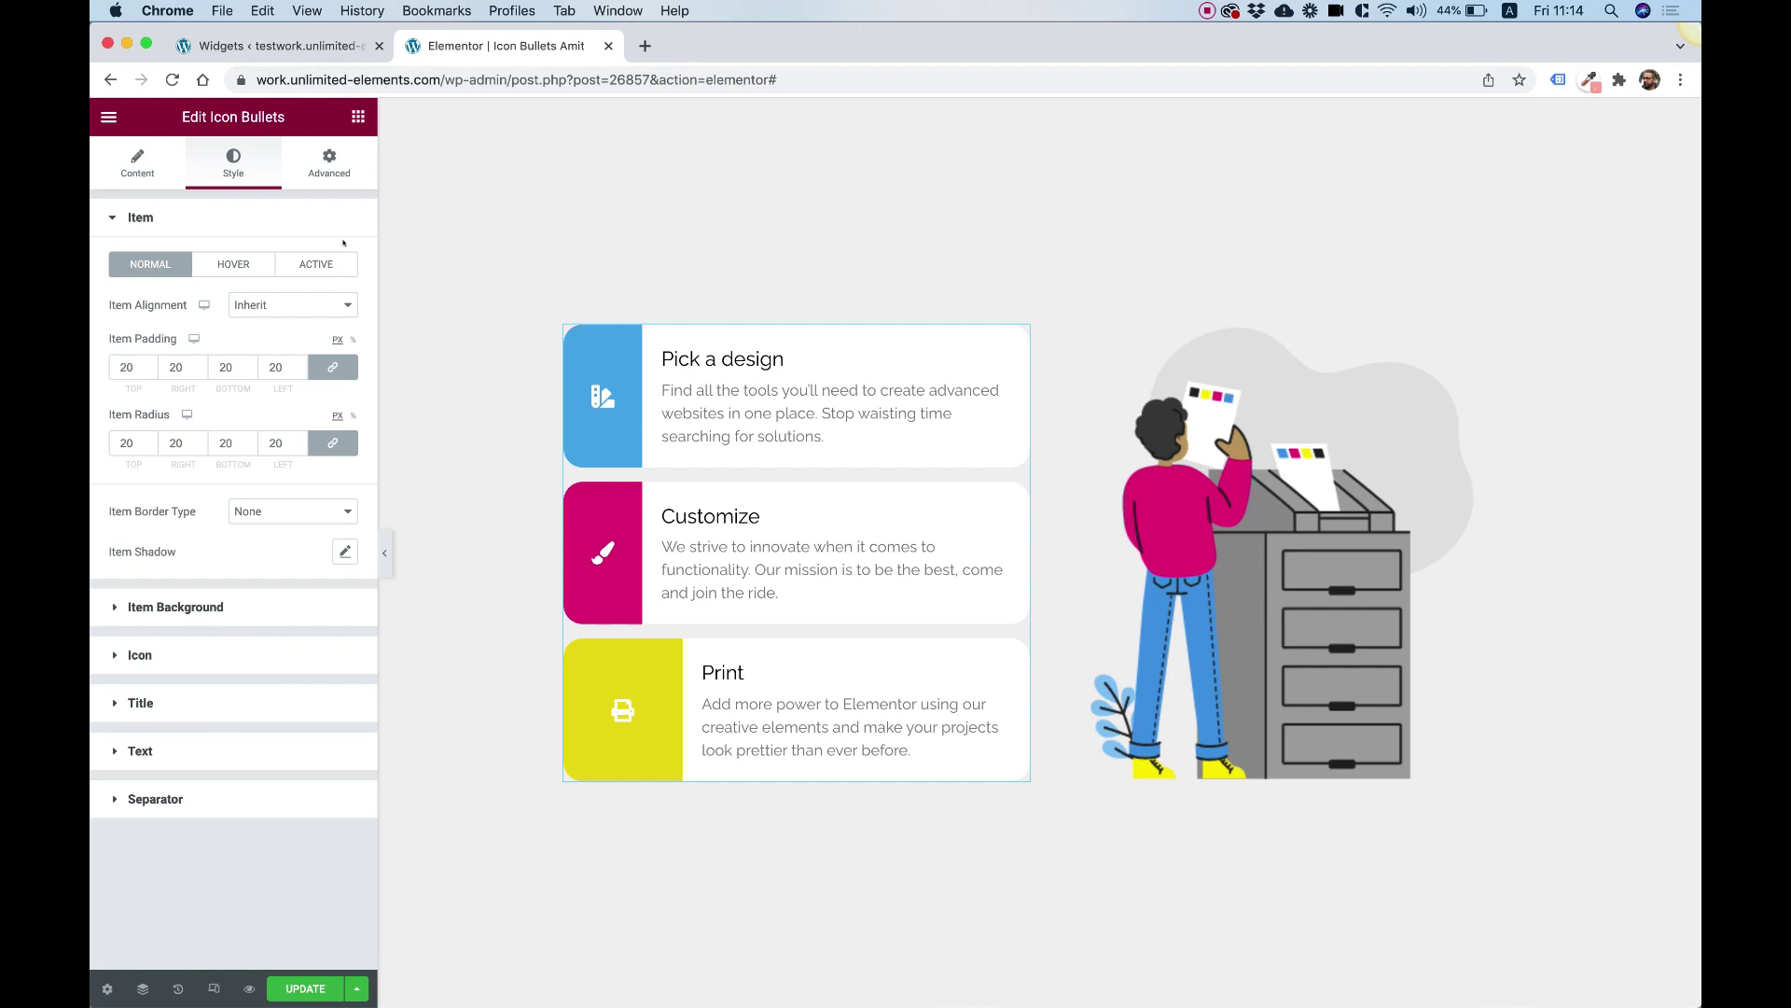
pyautogui.click(317, 261)
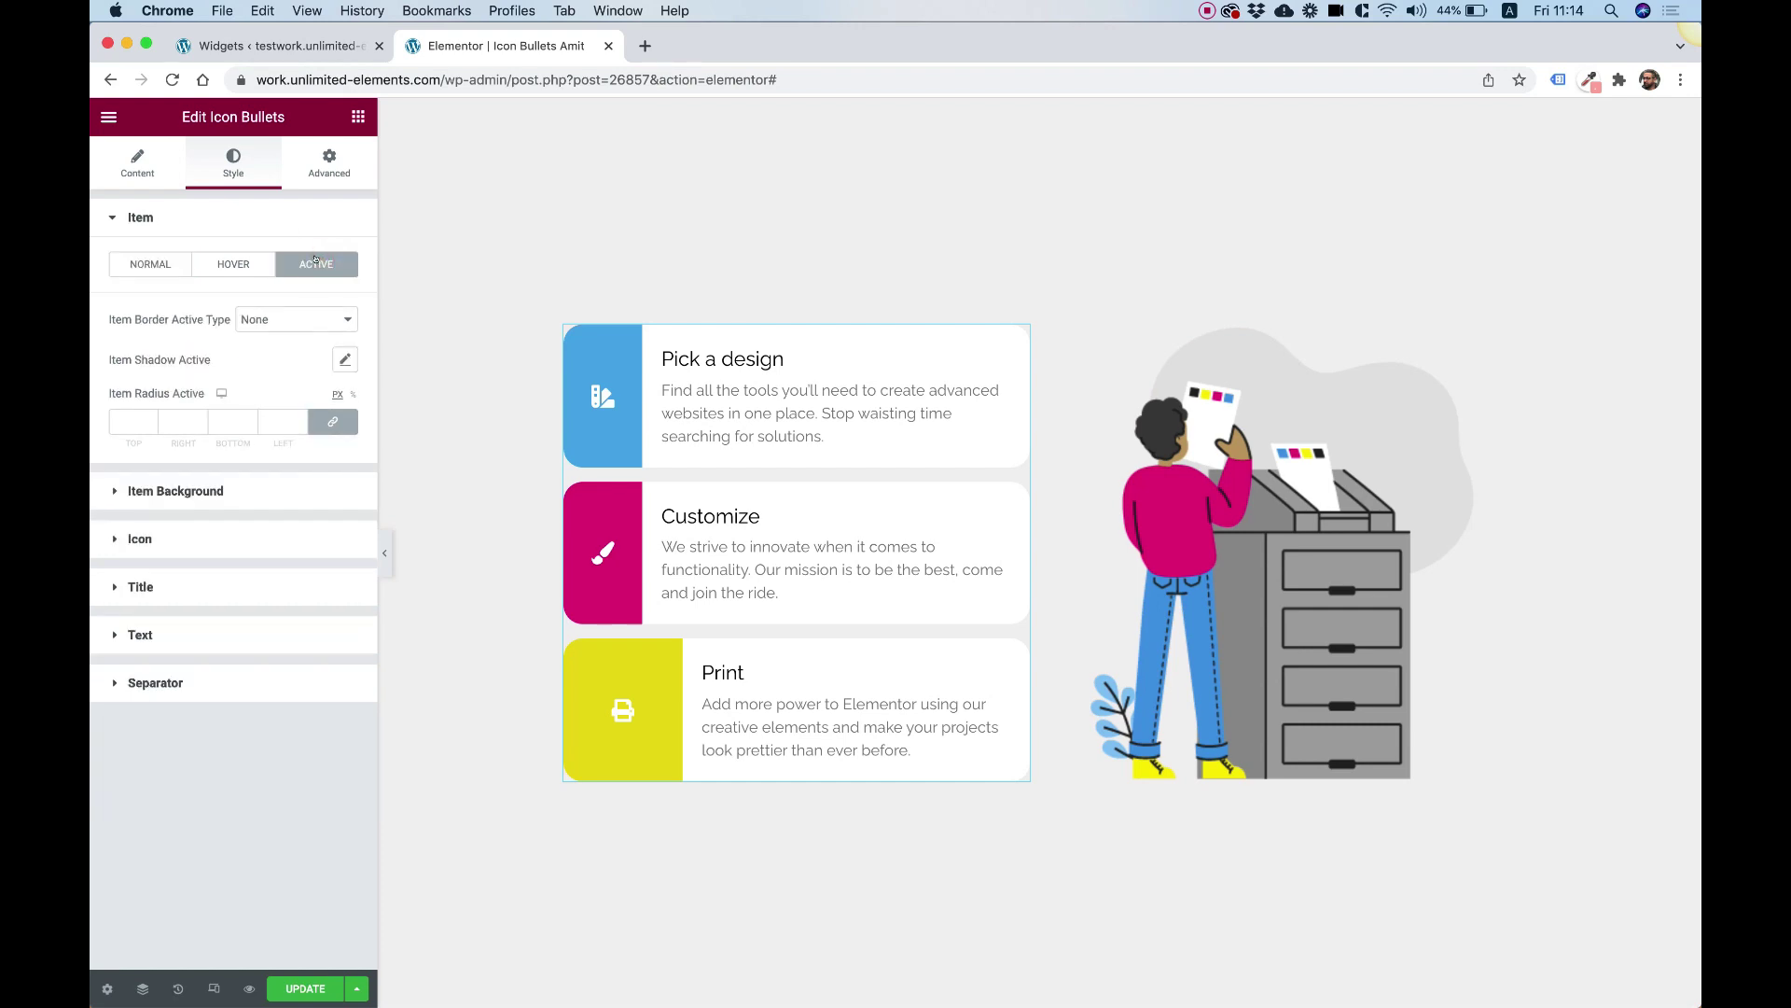
pyautogui.click(345, 361)
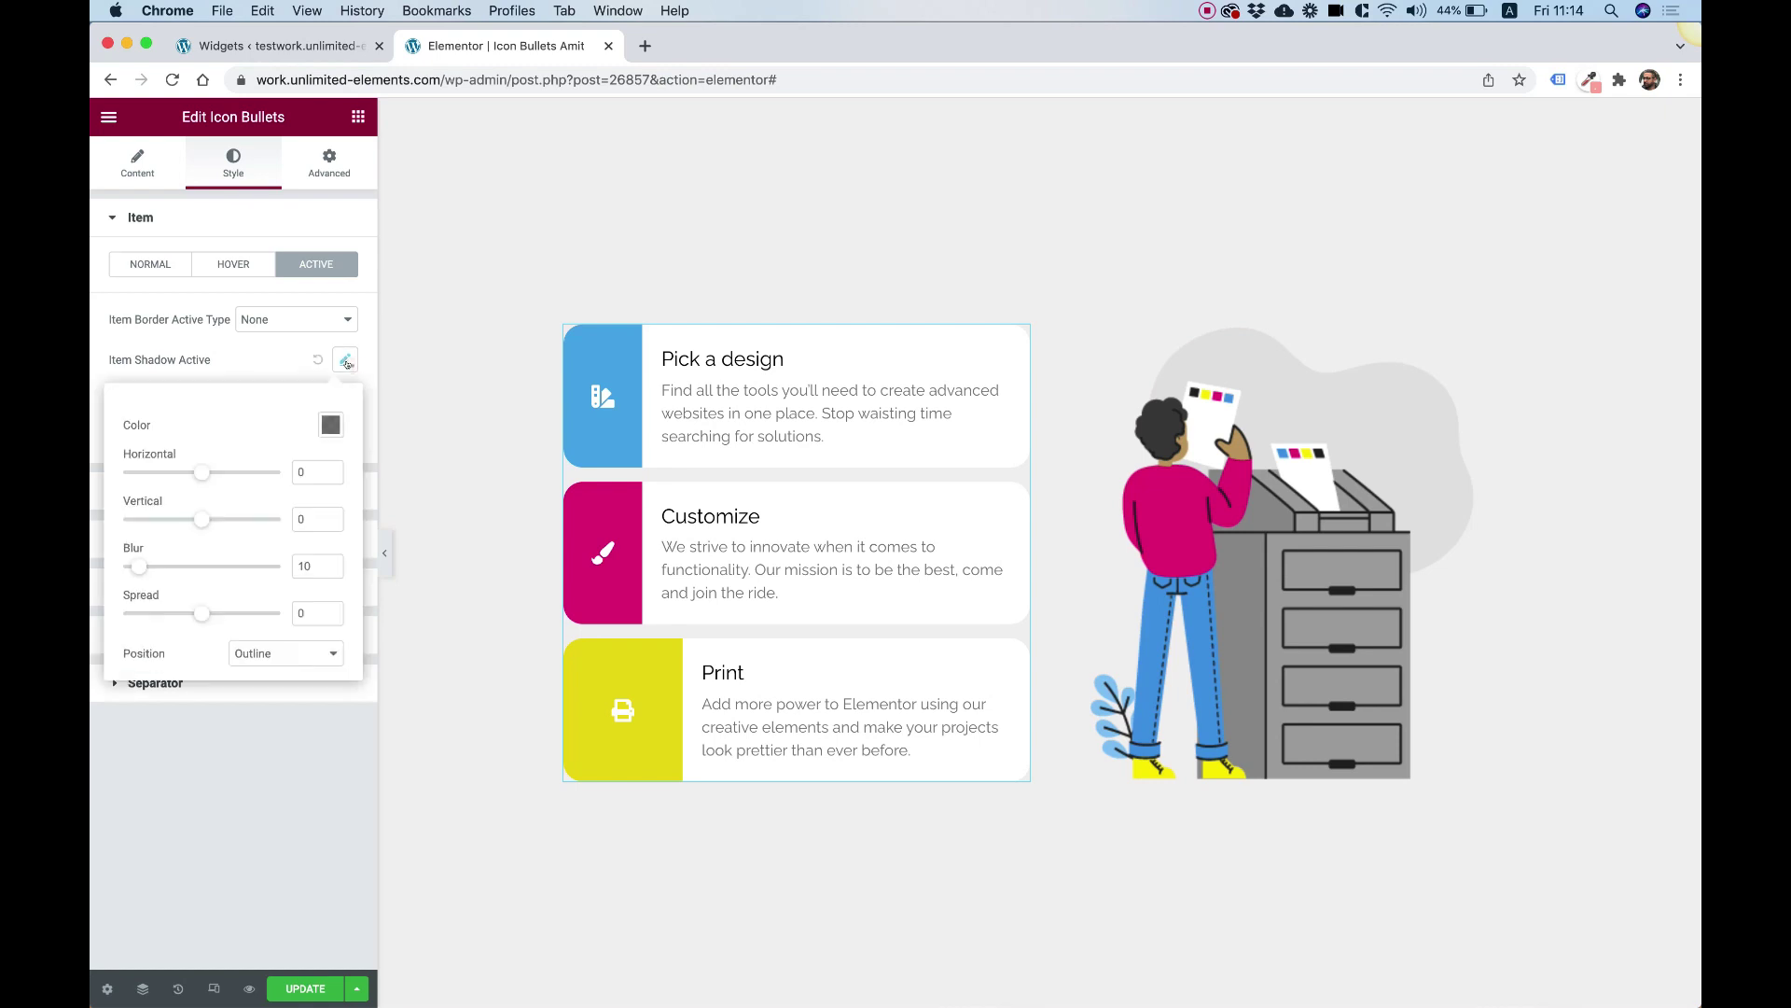
pyautogui.click(660, 456)
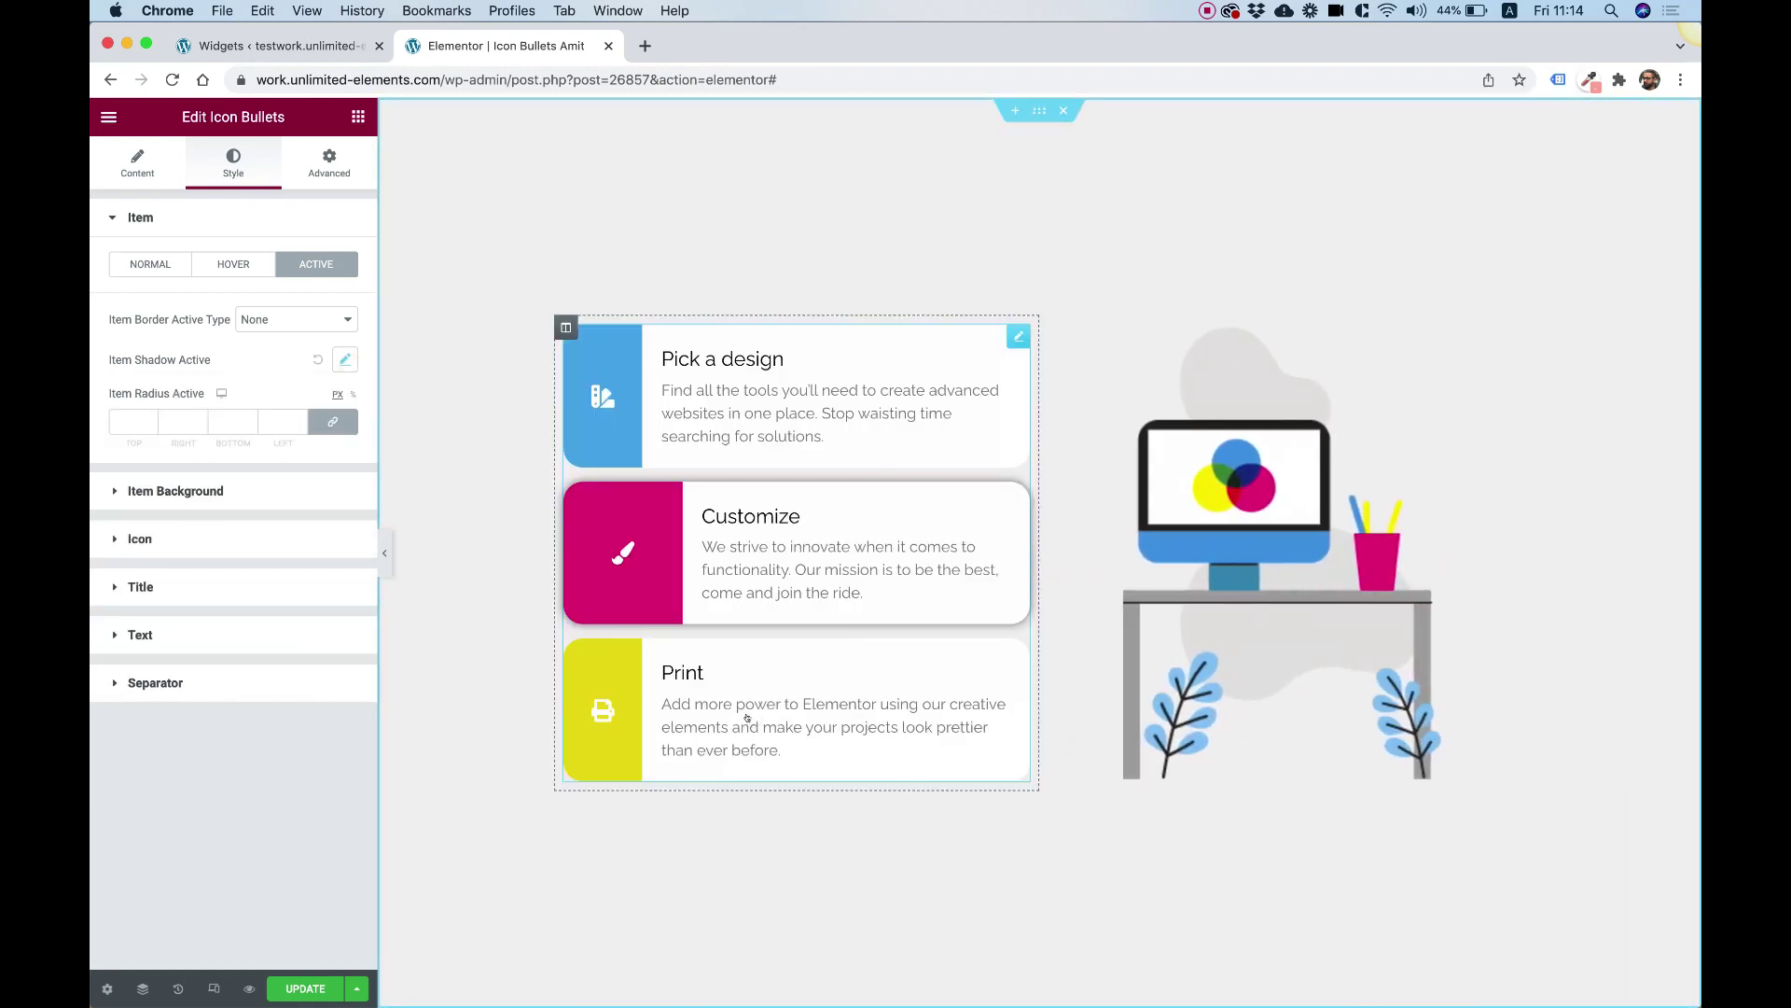
pyautogui.click(345, 361)
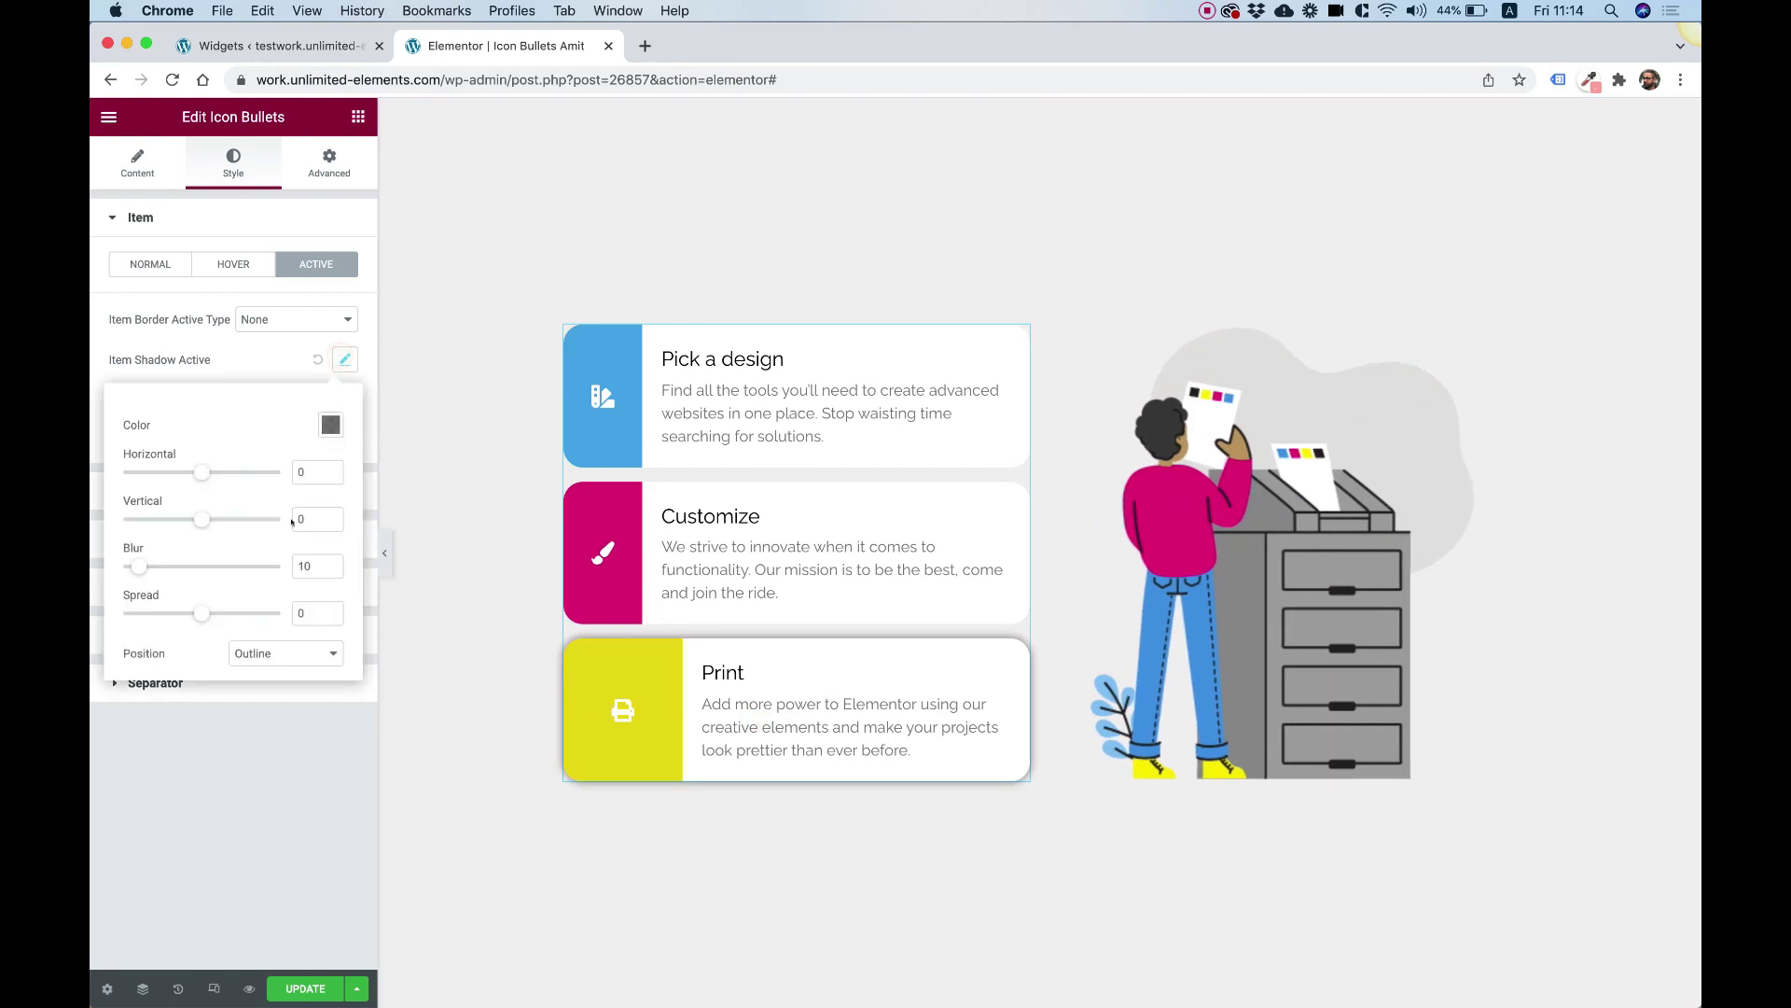
pyautogui.doubleClick(299, 566)
pyautogui.write('30')
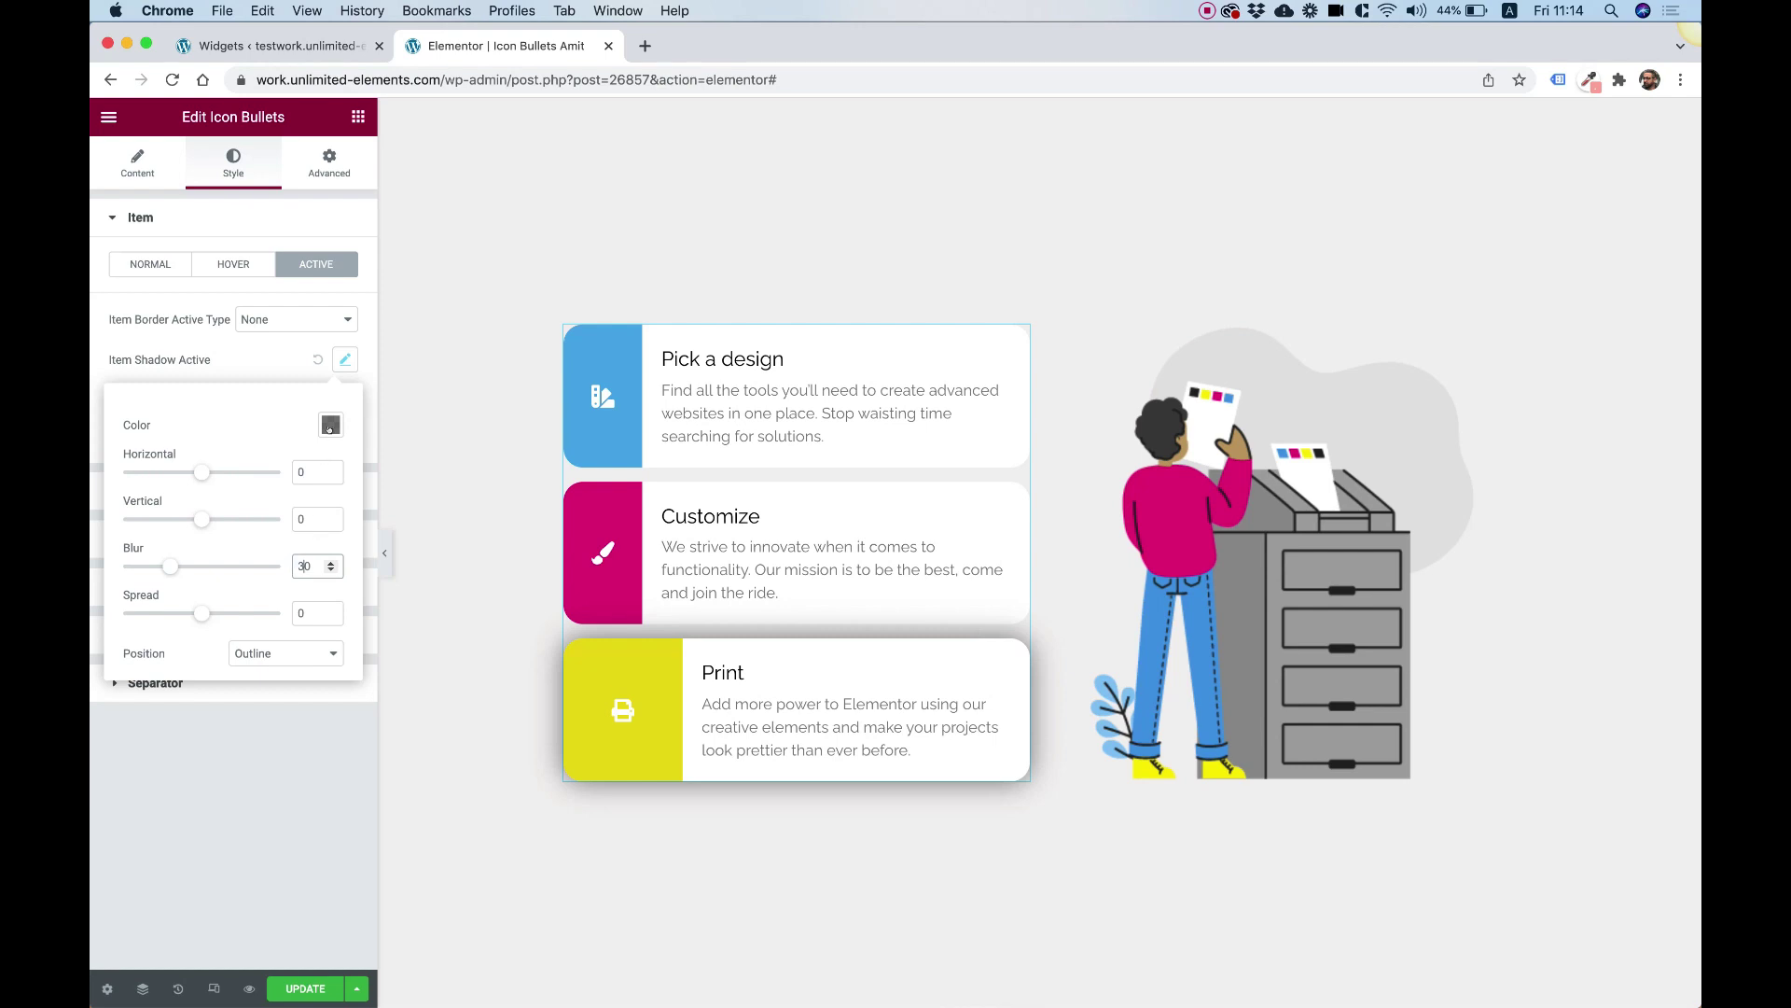
# Set the active item shadow's color to rgba(0, 0, 0, 0.15) and its vertical offset to 10
pyautogui.click(330, 426)
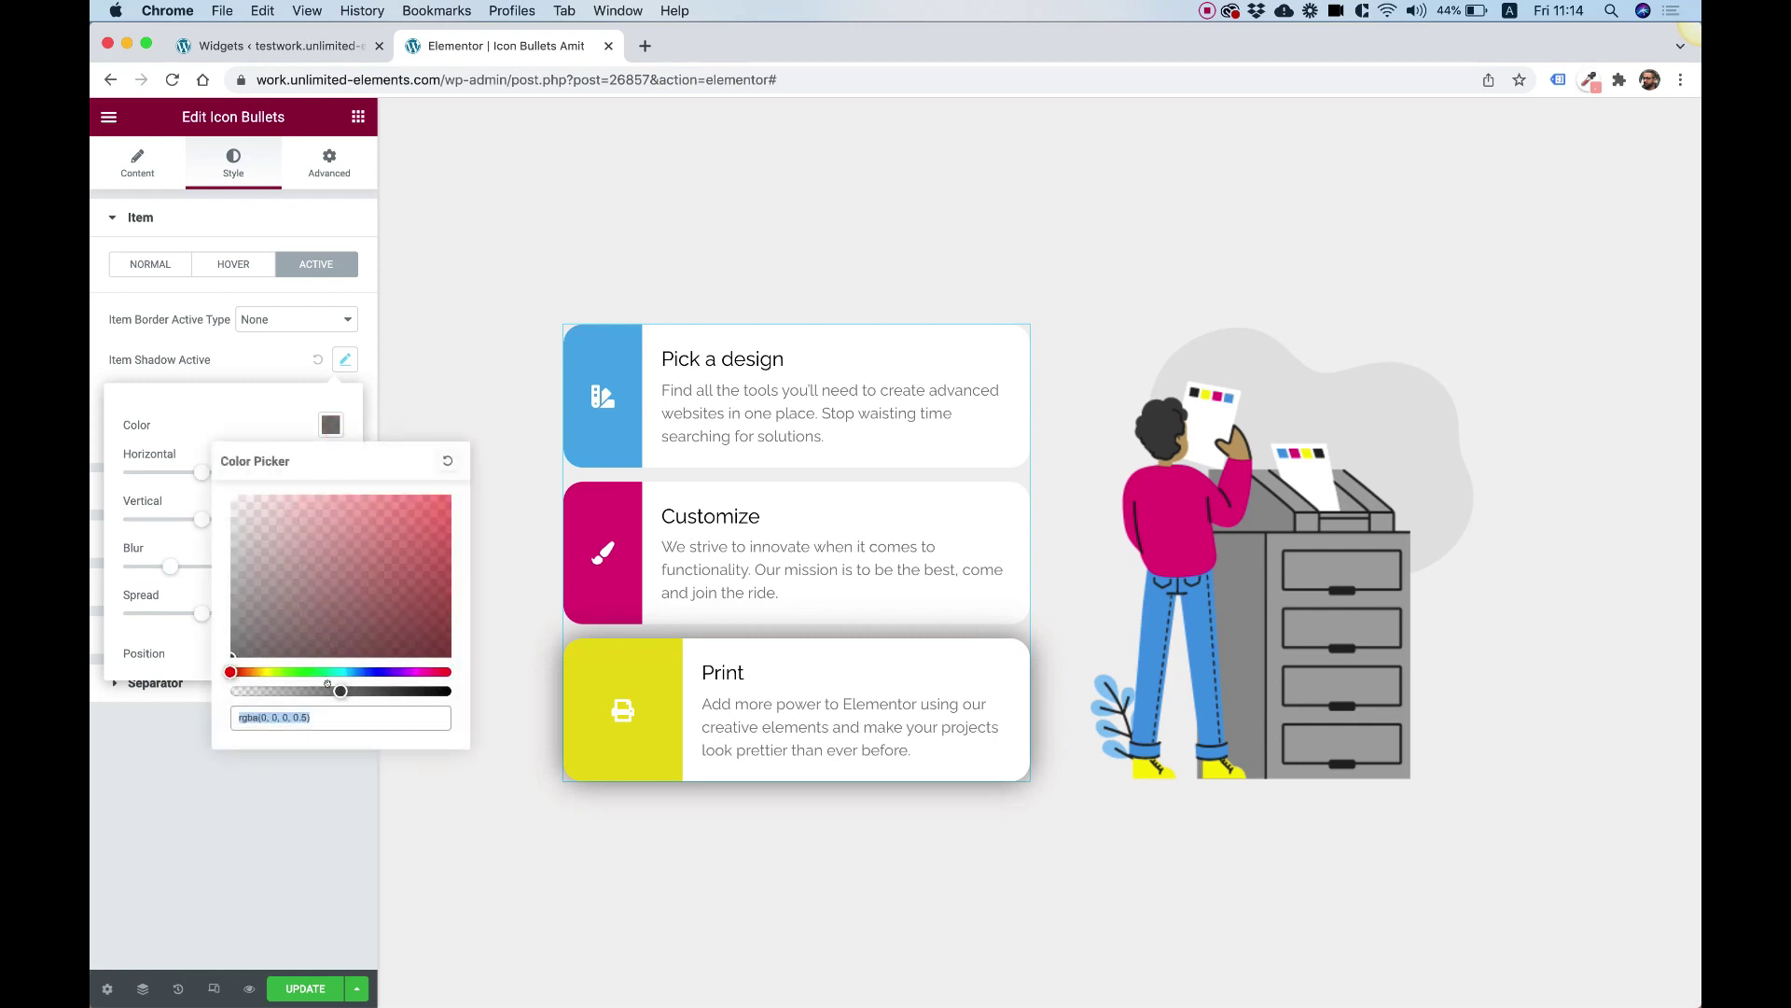
pyautogui.moveTo(327, 685); pyautogui.dragTo(256, 685)
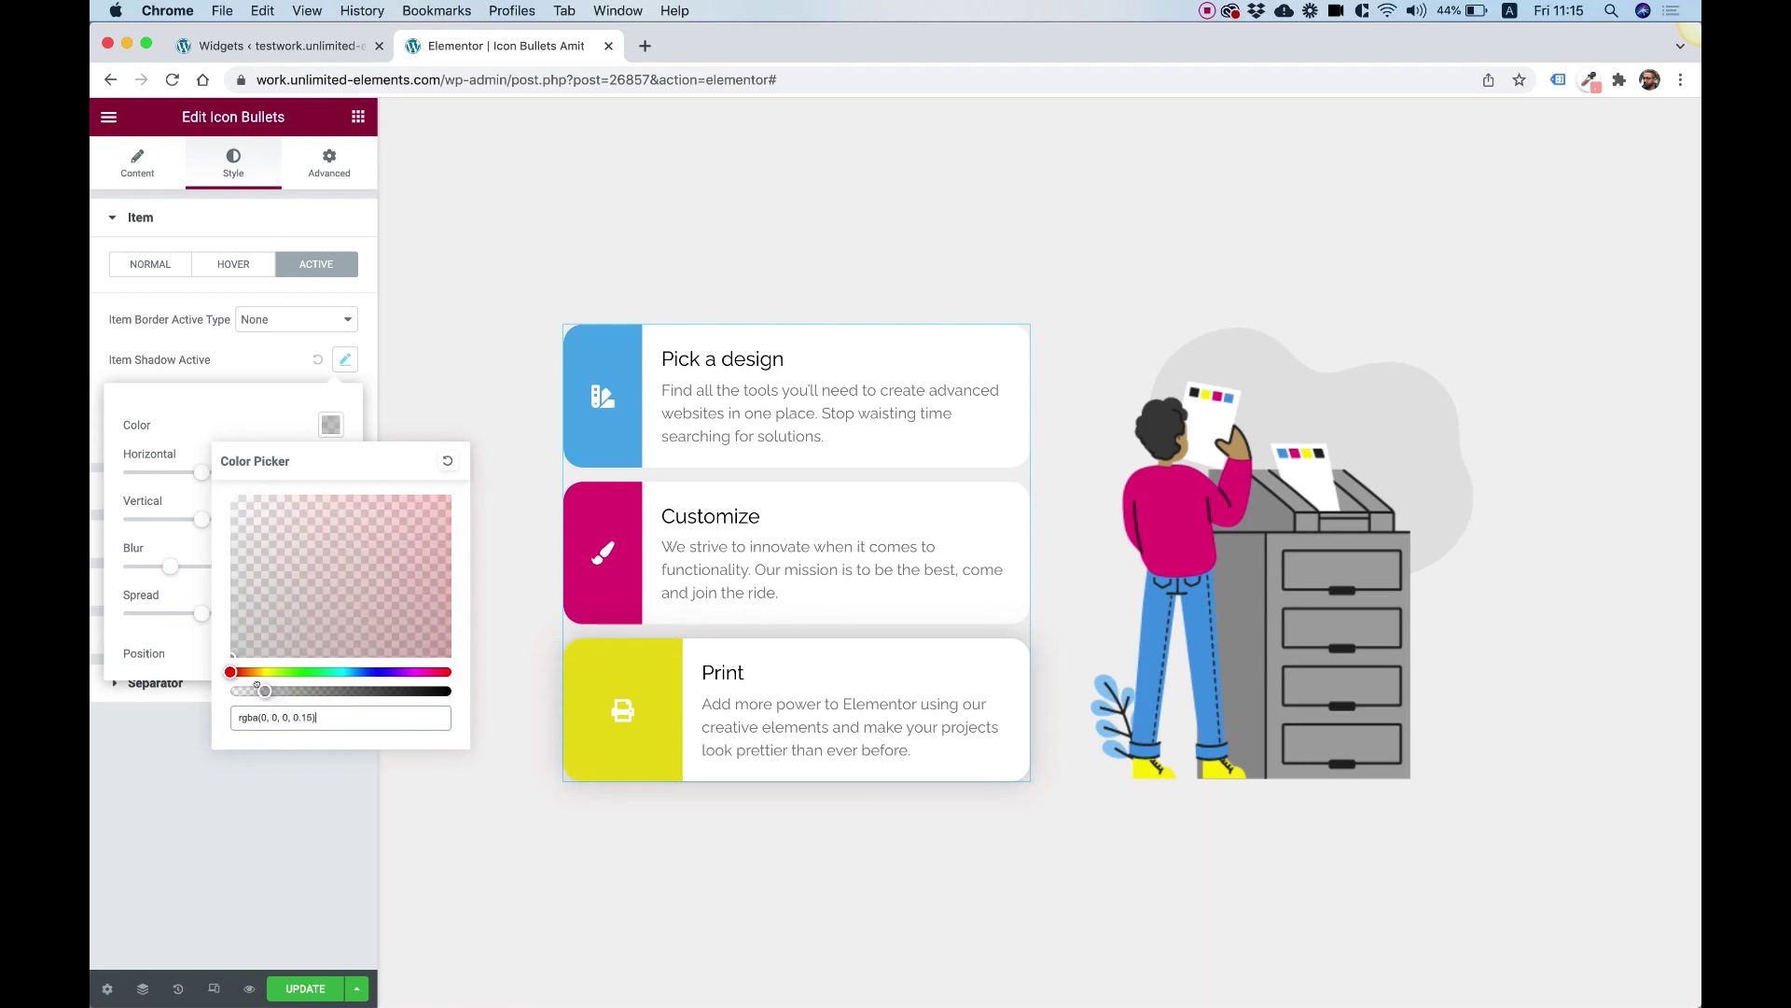
pyautogui.click(206, 426)
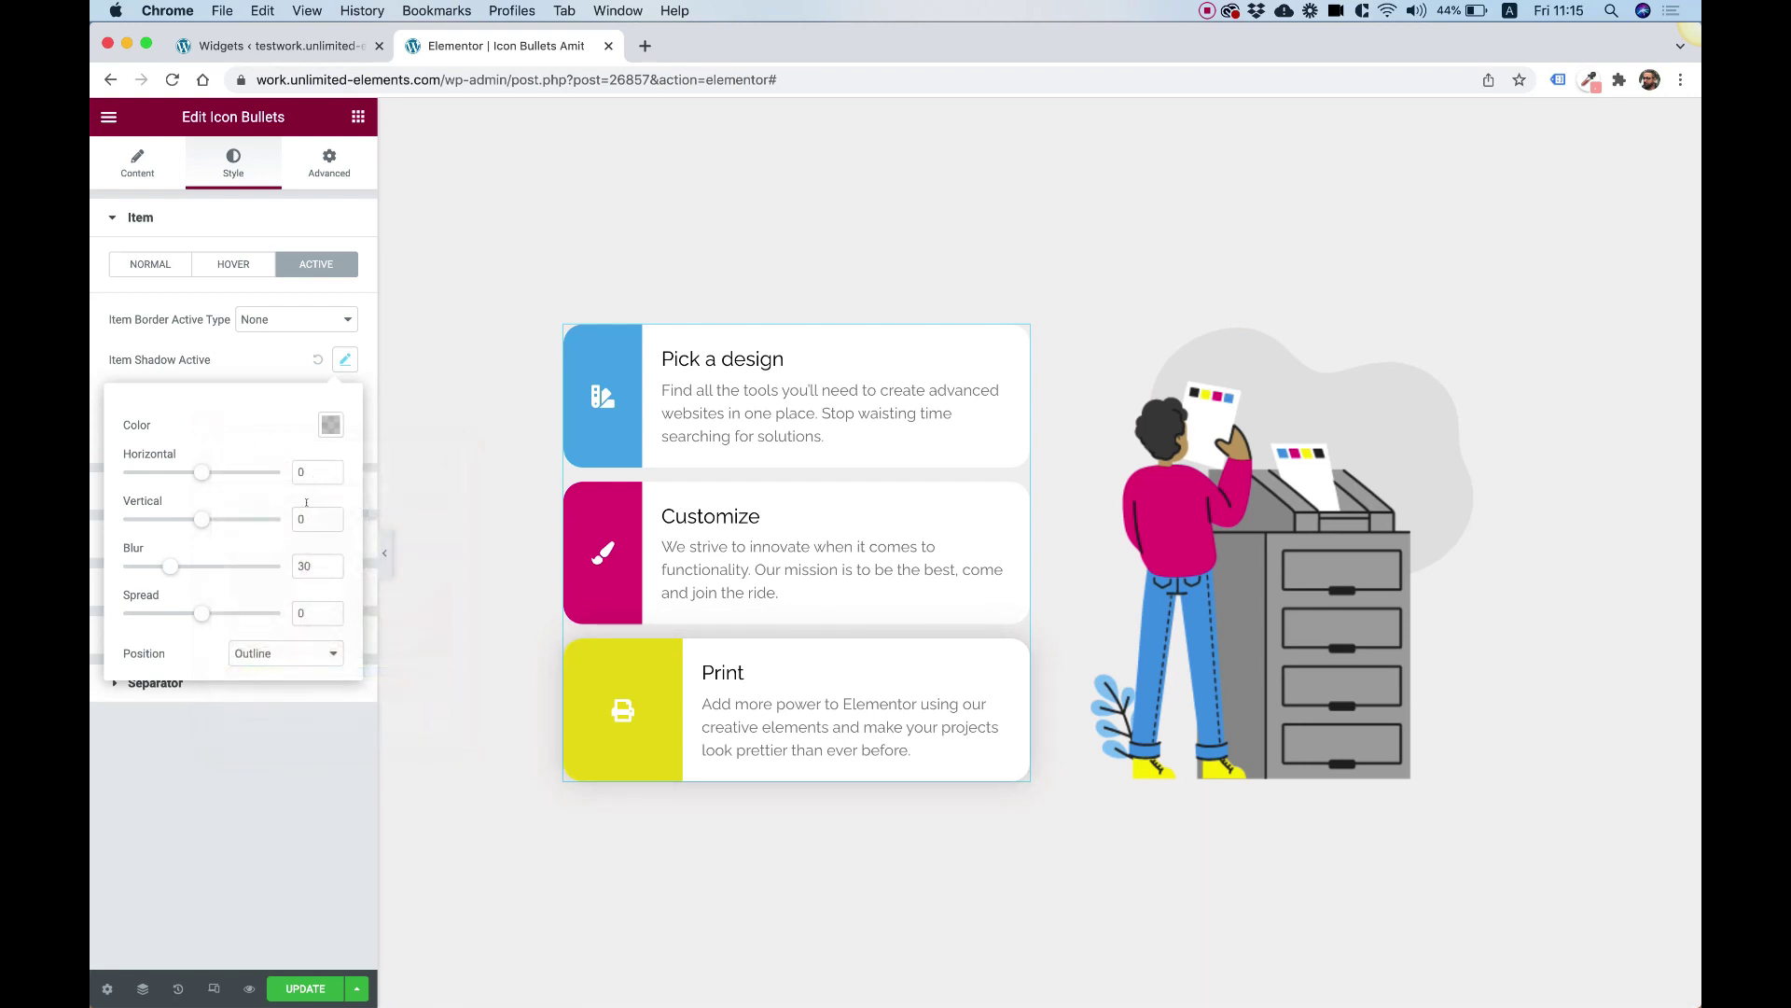
pyautogui.click(306, 512)
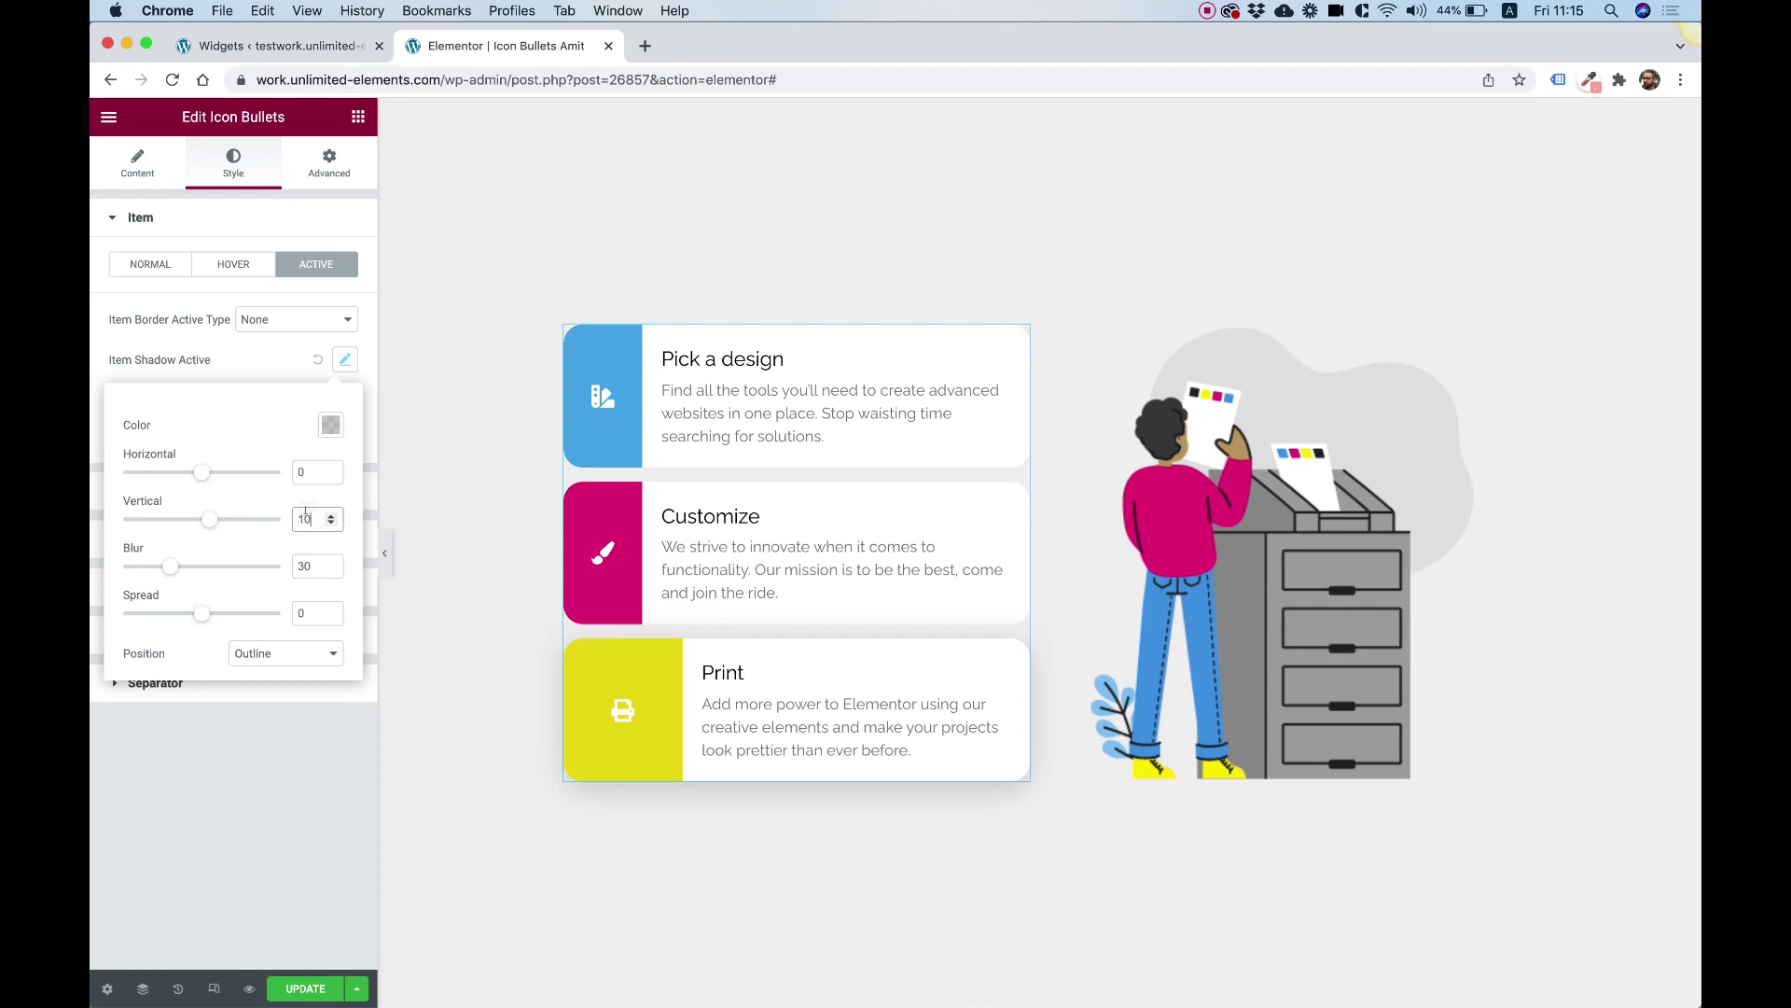
pyautogui.click(949, 541)
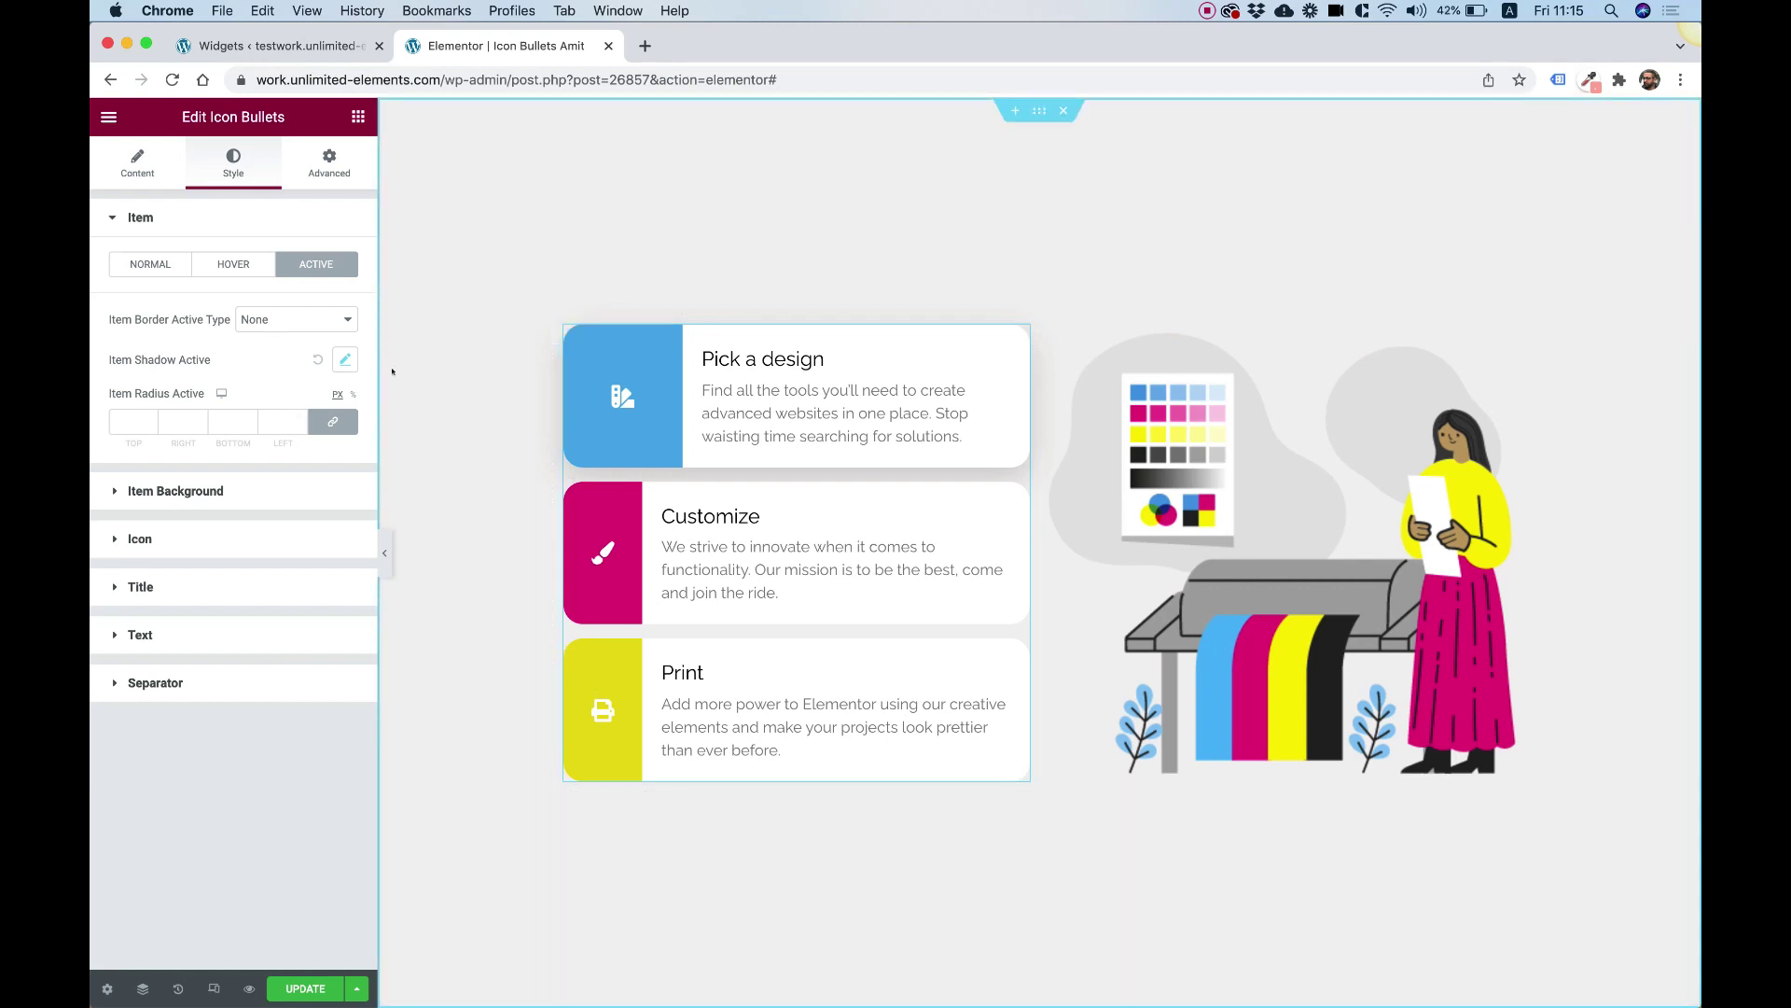
# Set the Item Border Active Type to Solid and preview the border on the different bullets
pyautogui.click(267, 320)
pyautogui.click(266, 332)
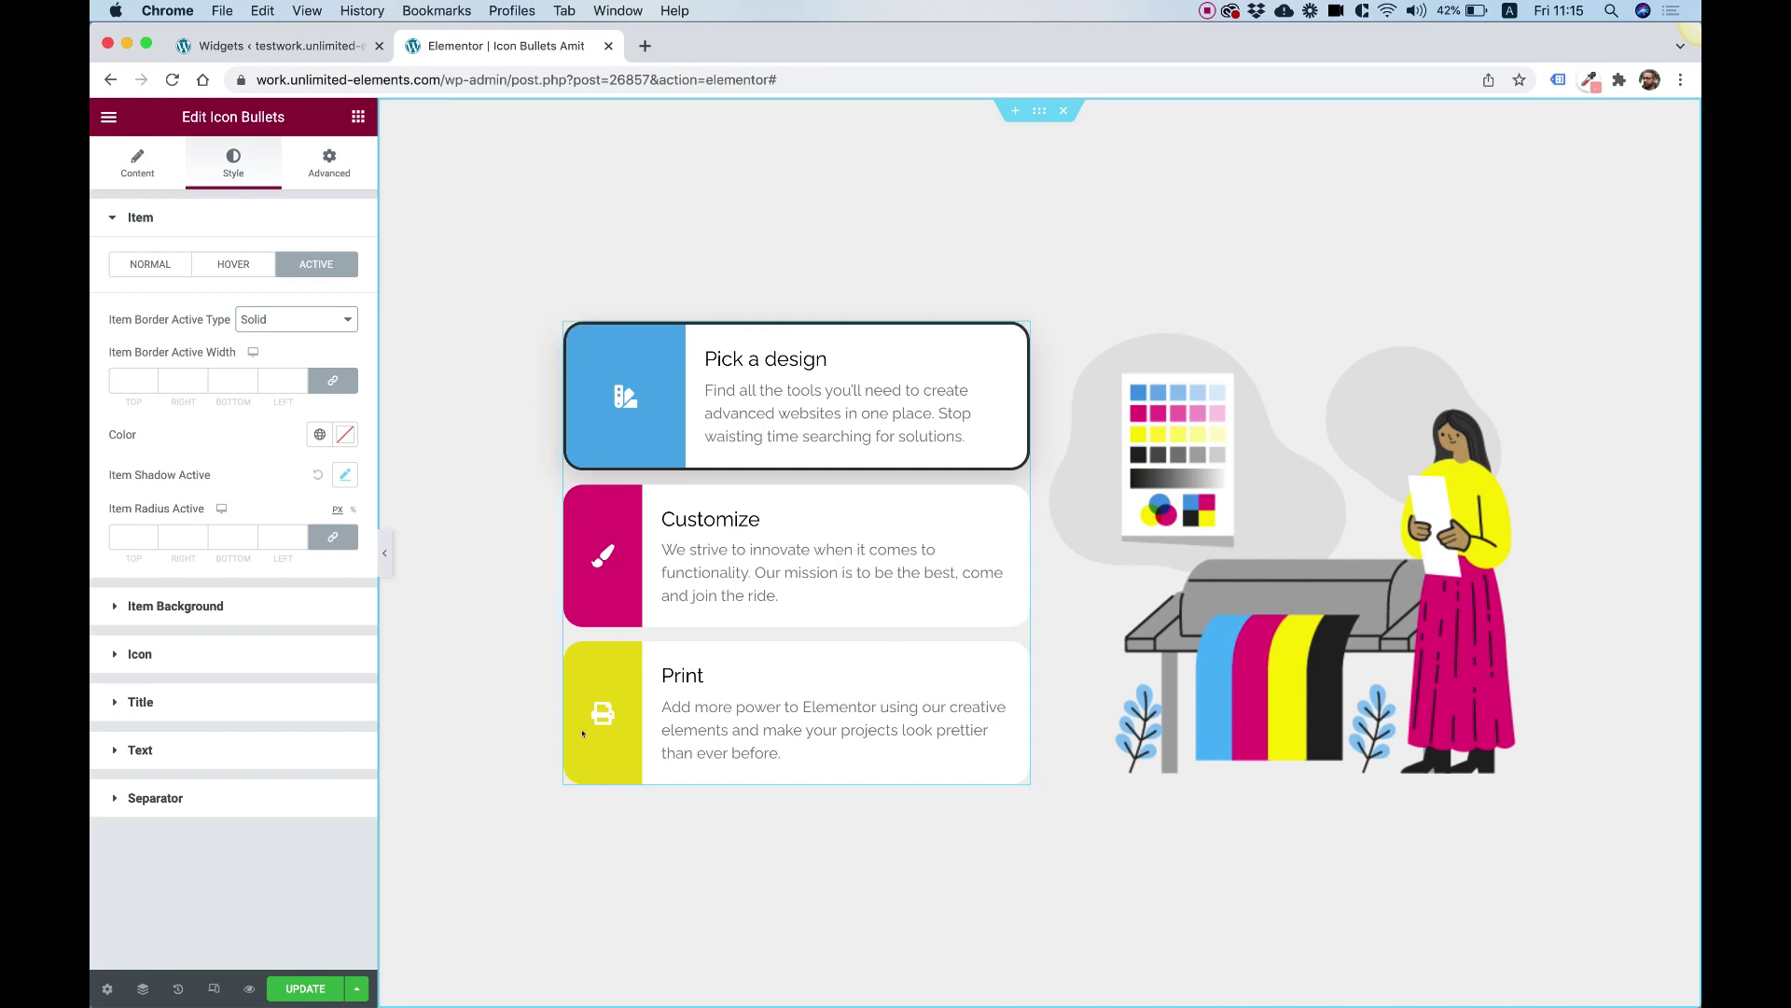
pyautogui.click(787, 618)
pyautogui.click(732, 702)
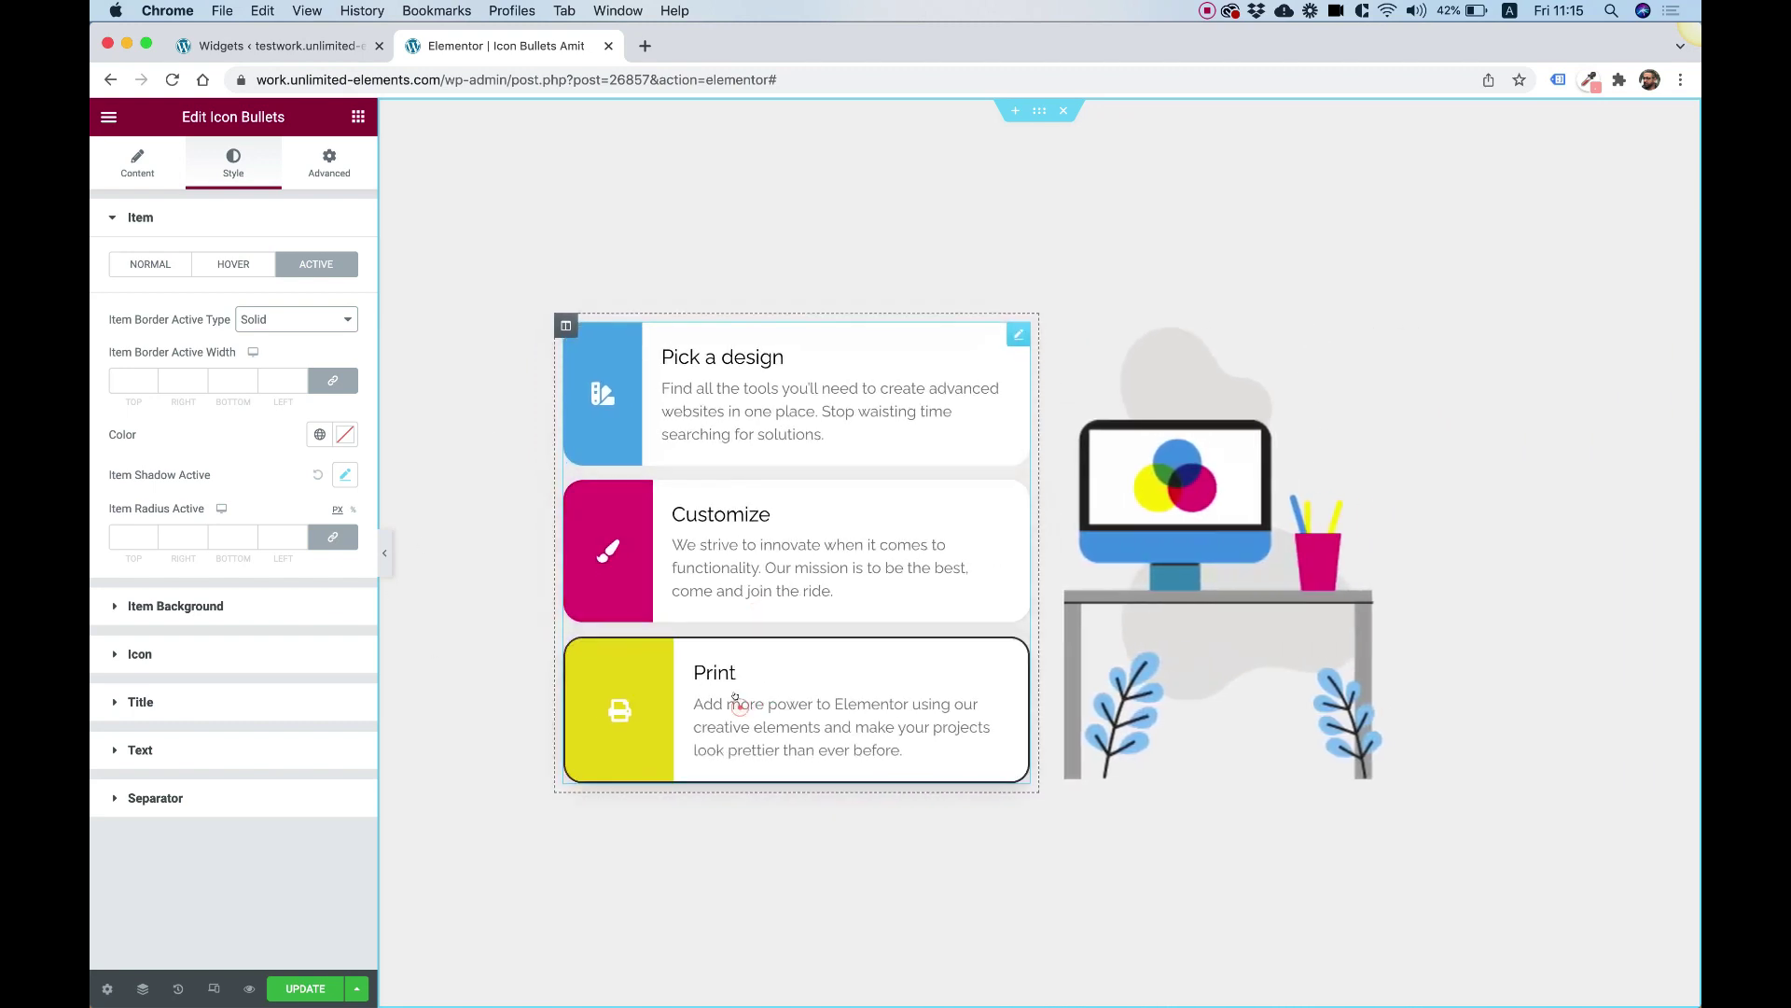
pyautogui.click(743, 404)
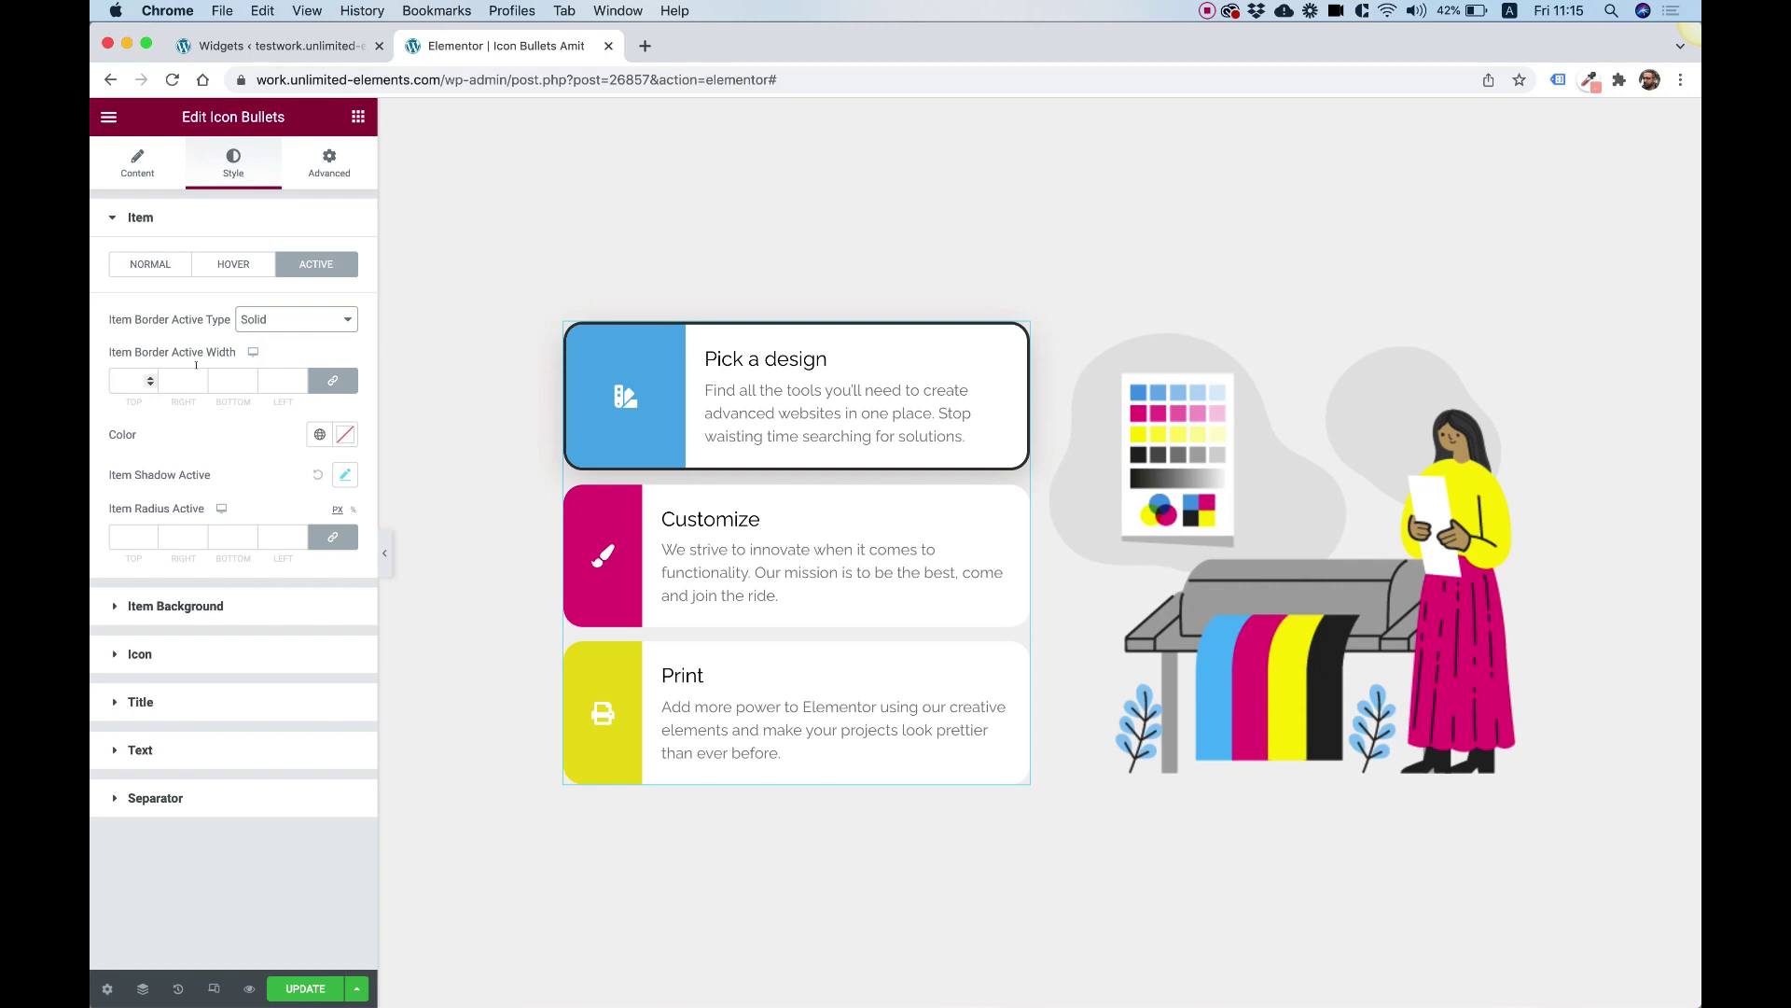
# Unlink the active border widths, set left to 5 with the other sides at 0, and preview it on the bullets
pyautogui.click(336, 376)
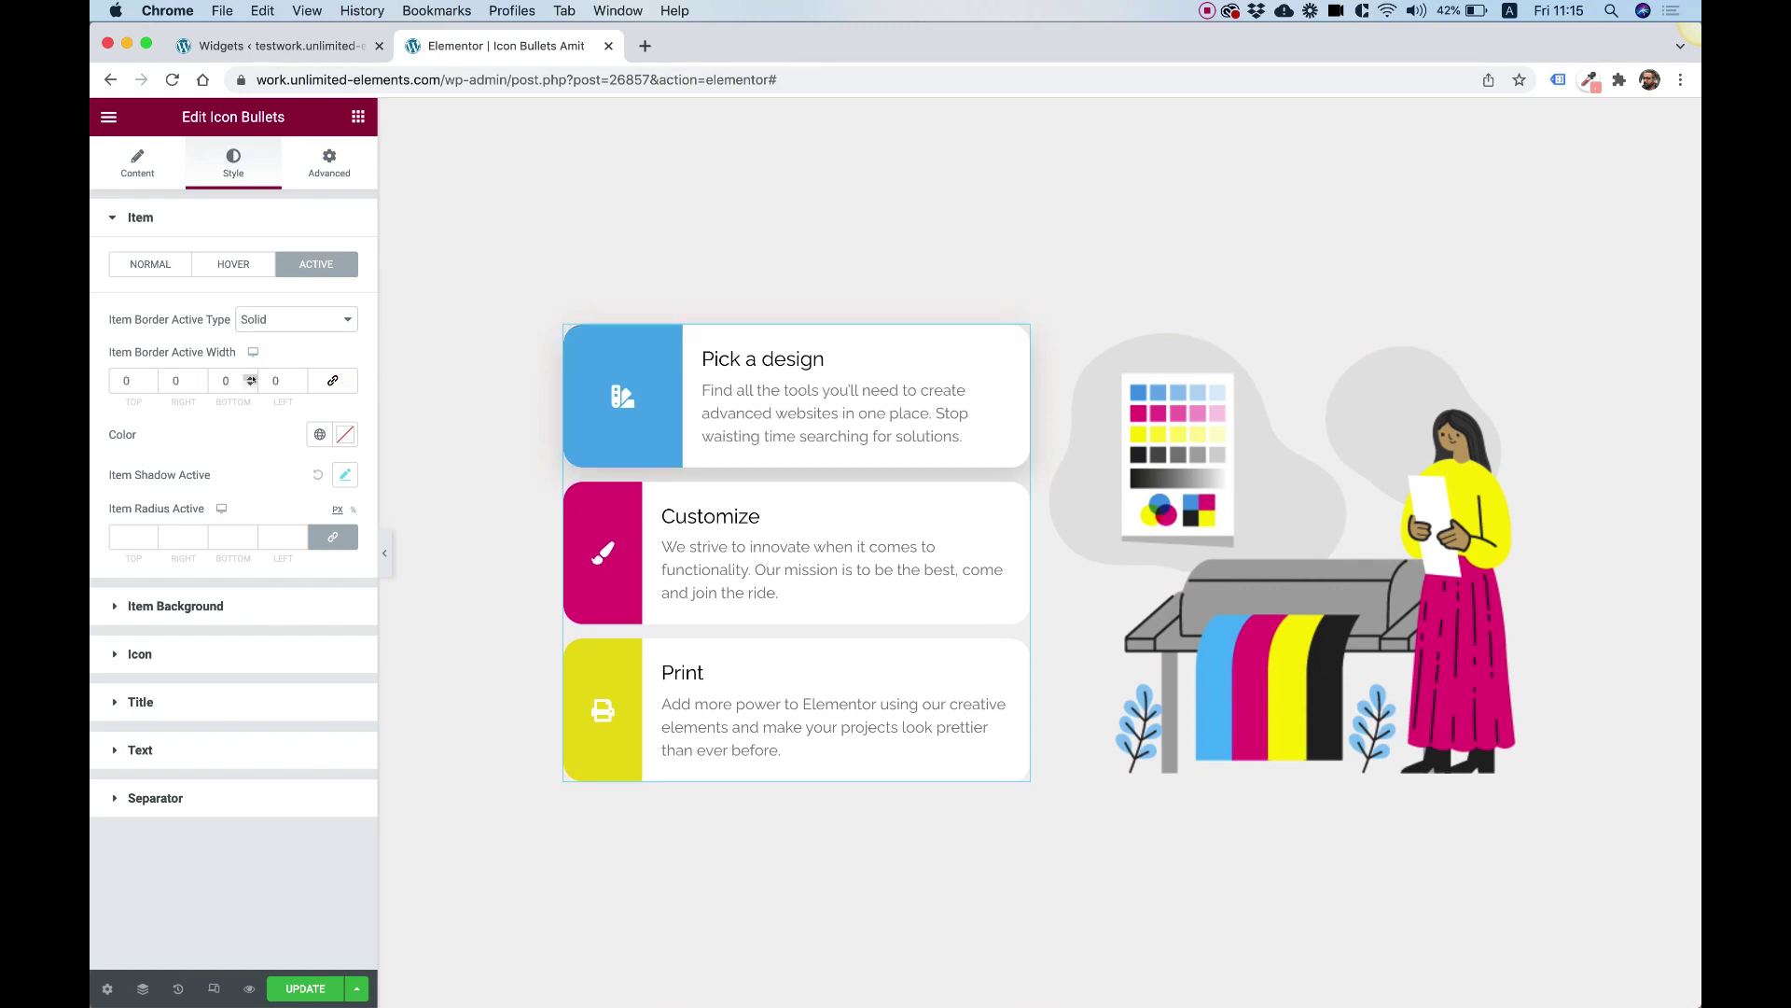
pyautogui.doubleClick(276, 377)
pyautogui.write('5')
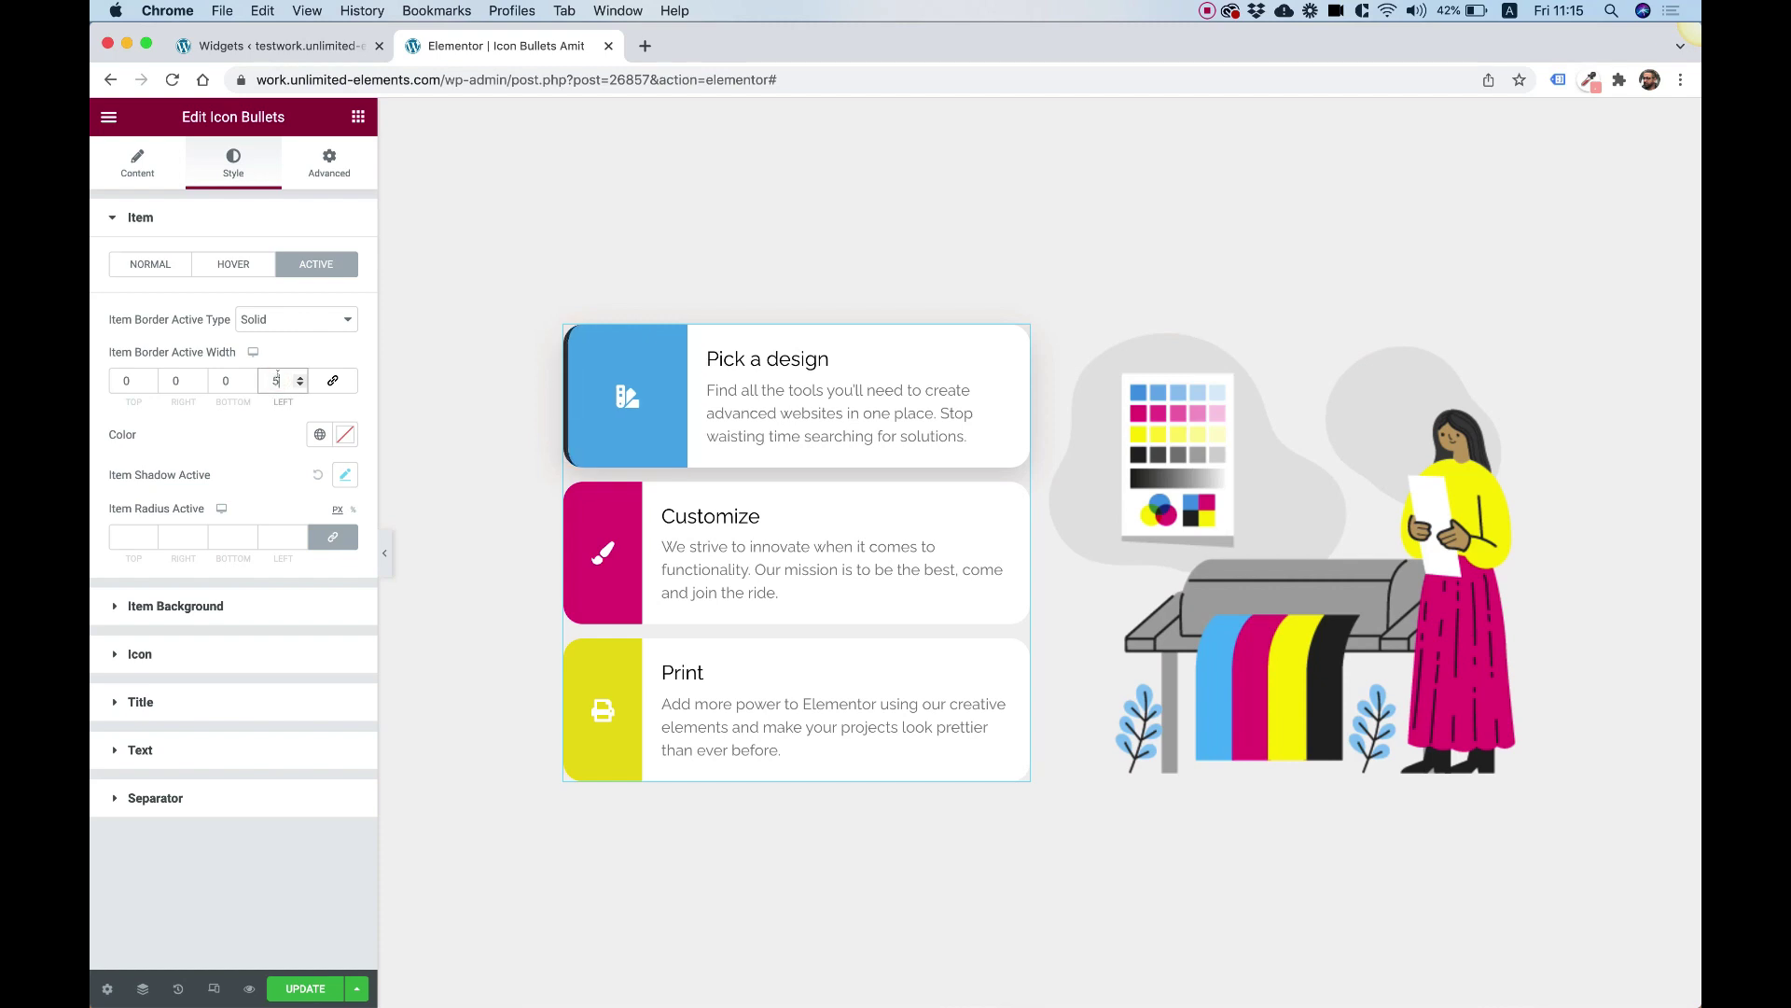
pyautogui.click(711, 744)
pyautogui.click(850, 570)
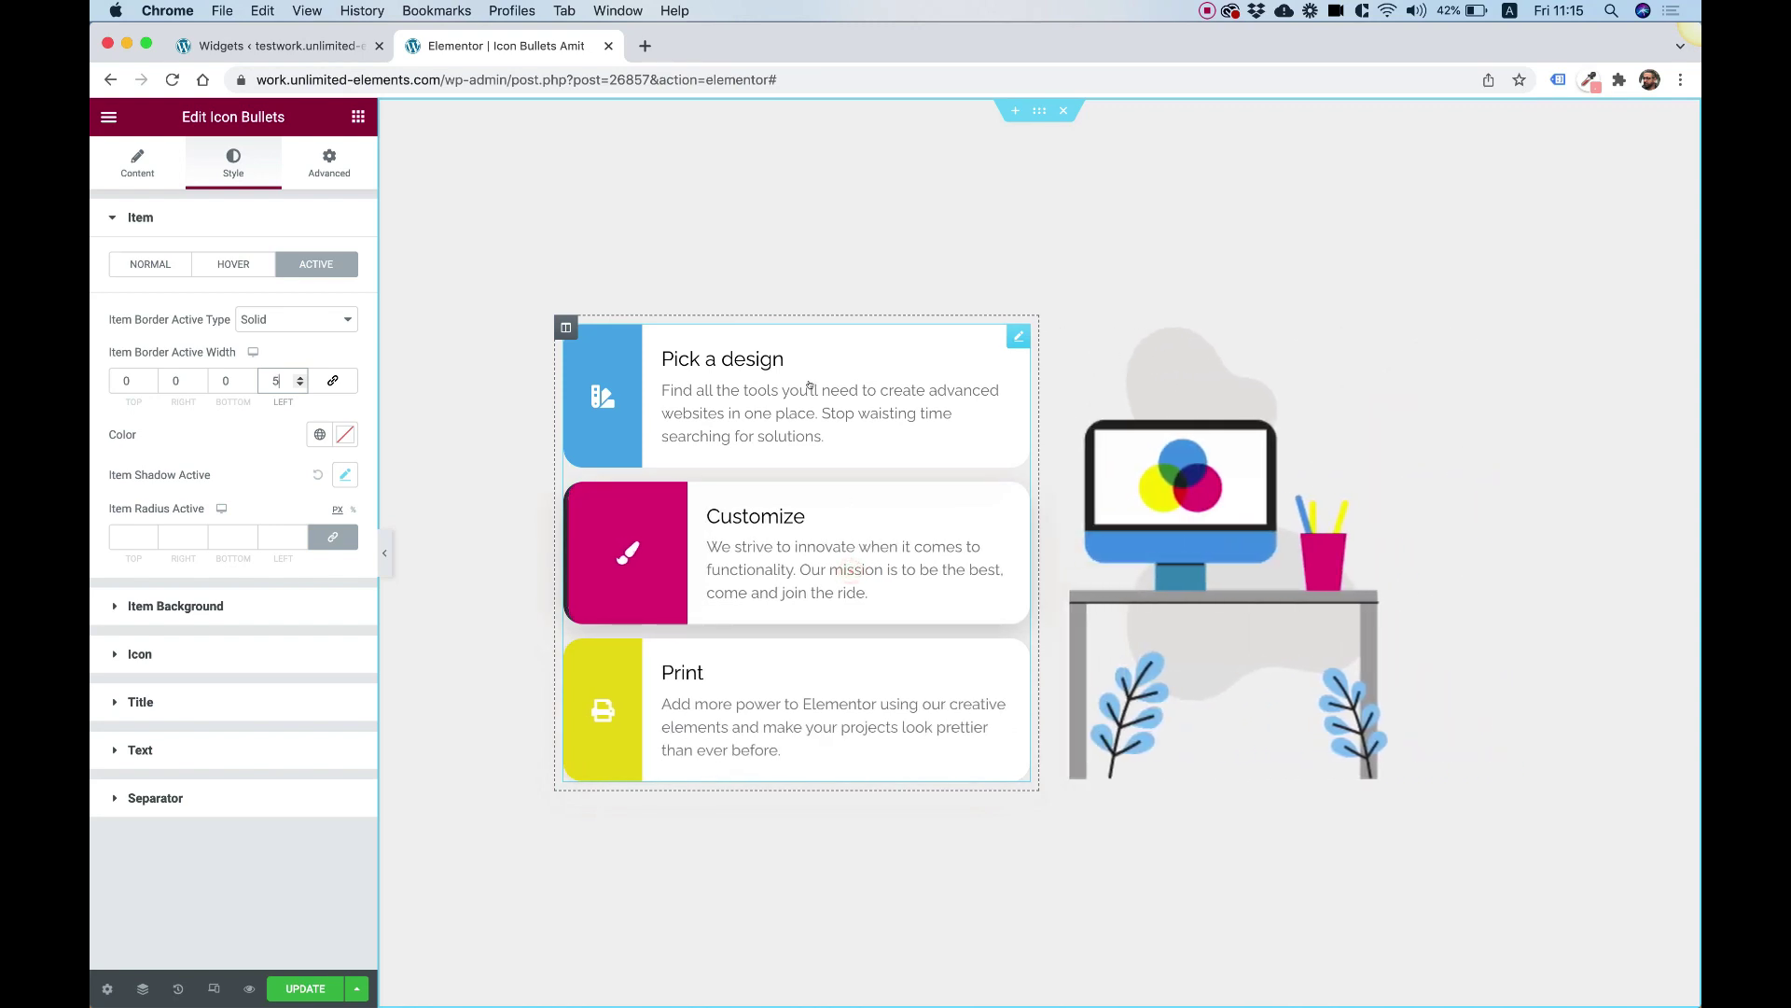
pyautogui.moveTo(816, 382); pyautogui.dragTo(790, 718)
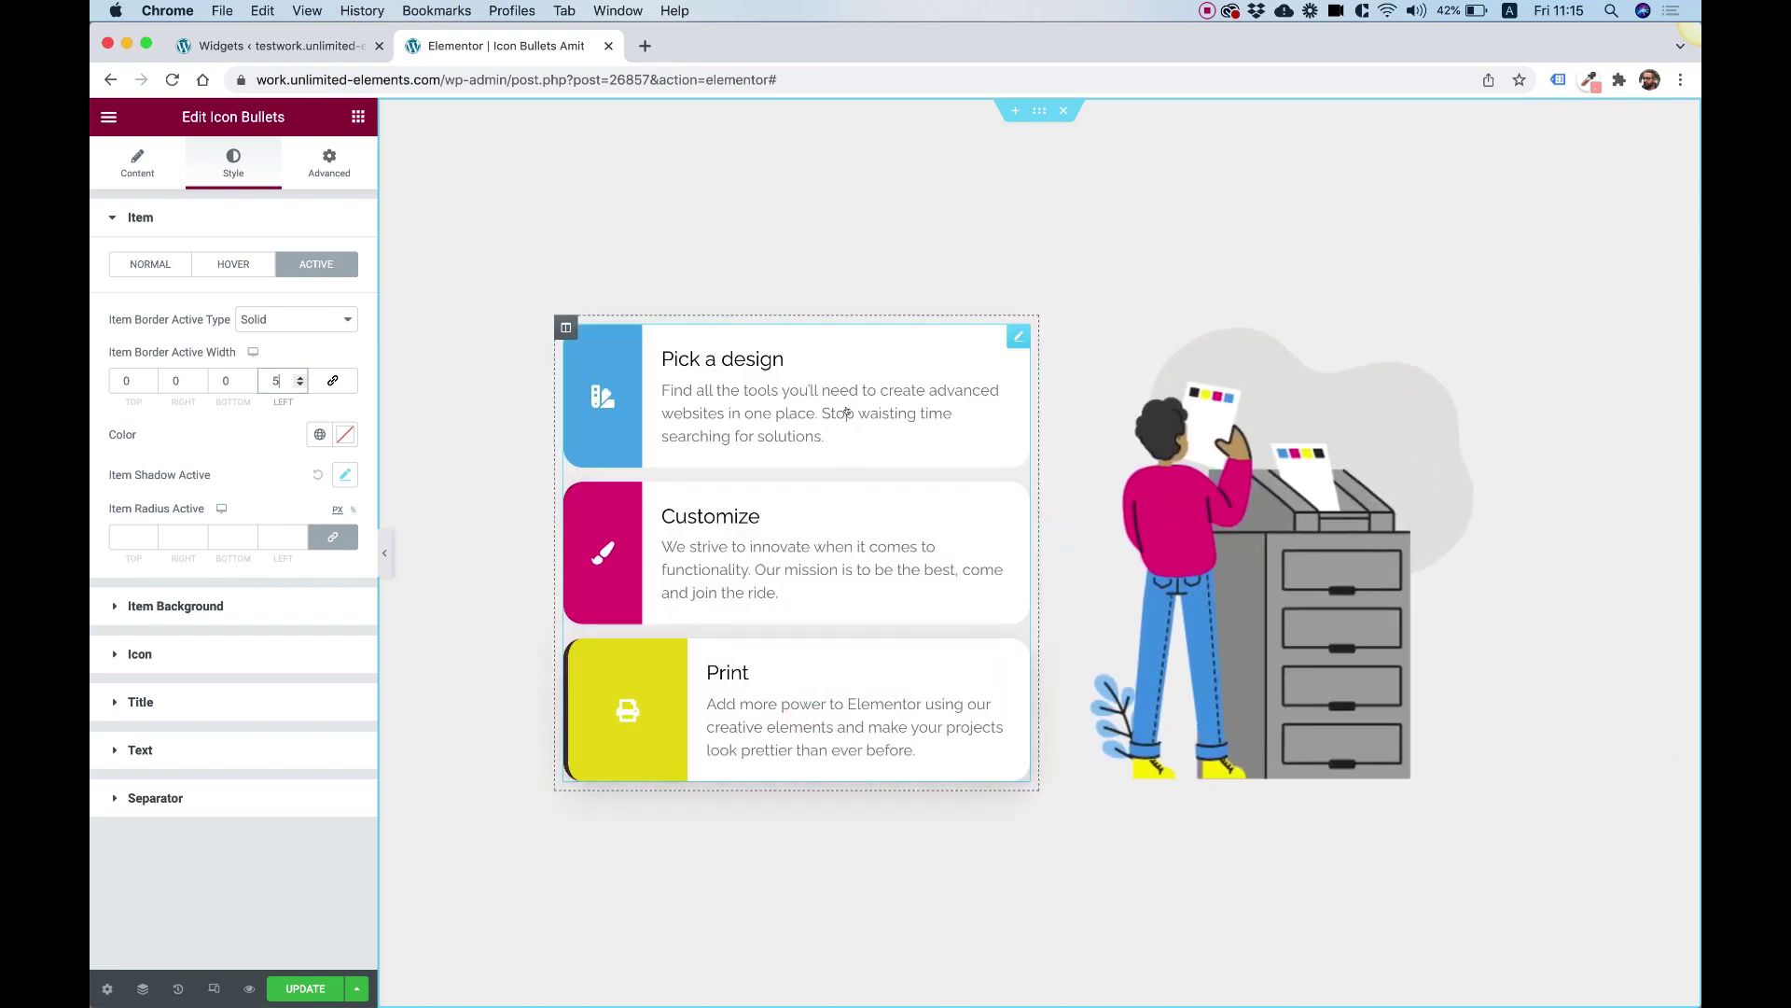
# Find the Remote Arrows widget and place it directly below the Icon Bullets in the same column
pyautogui.click(358, 116)
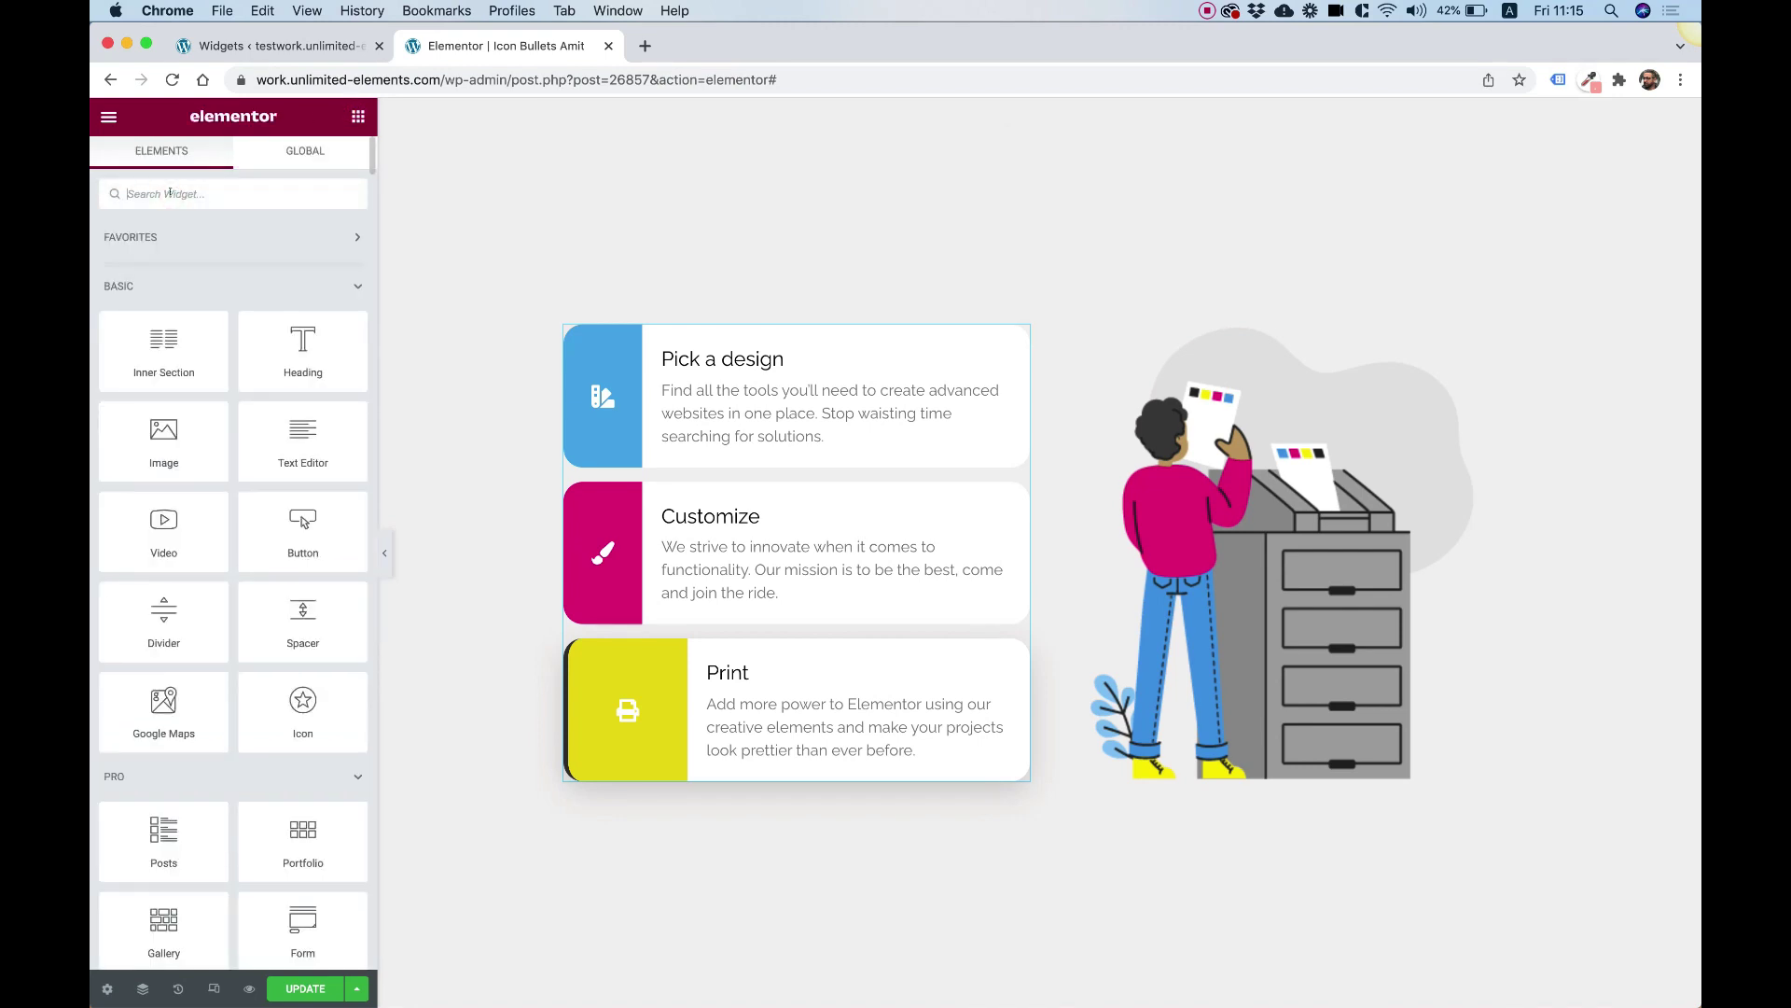
pyautogui.write('remote ar')
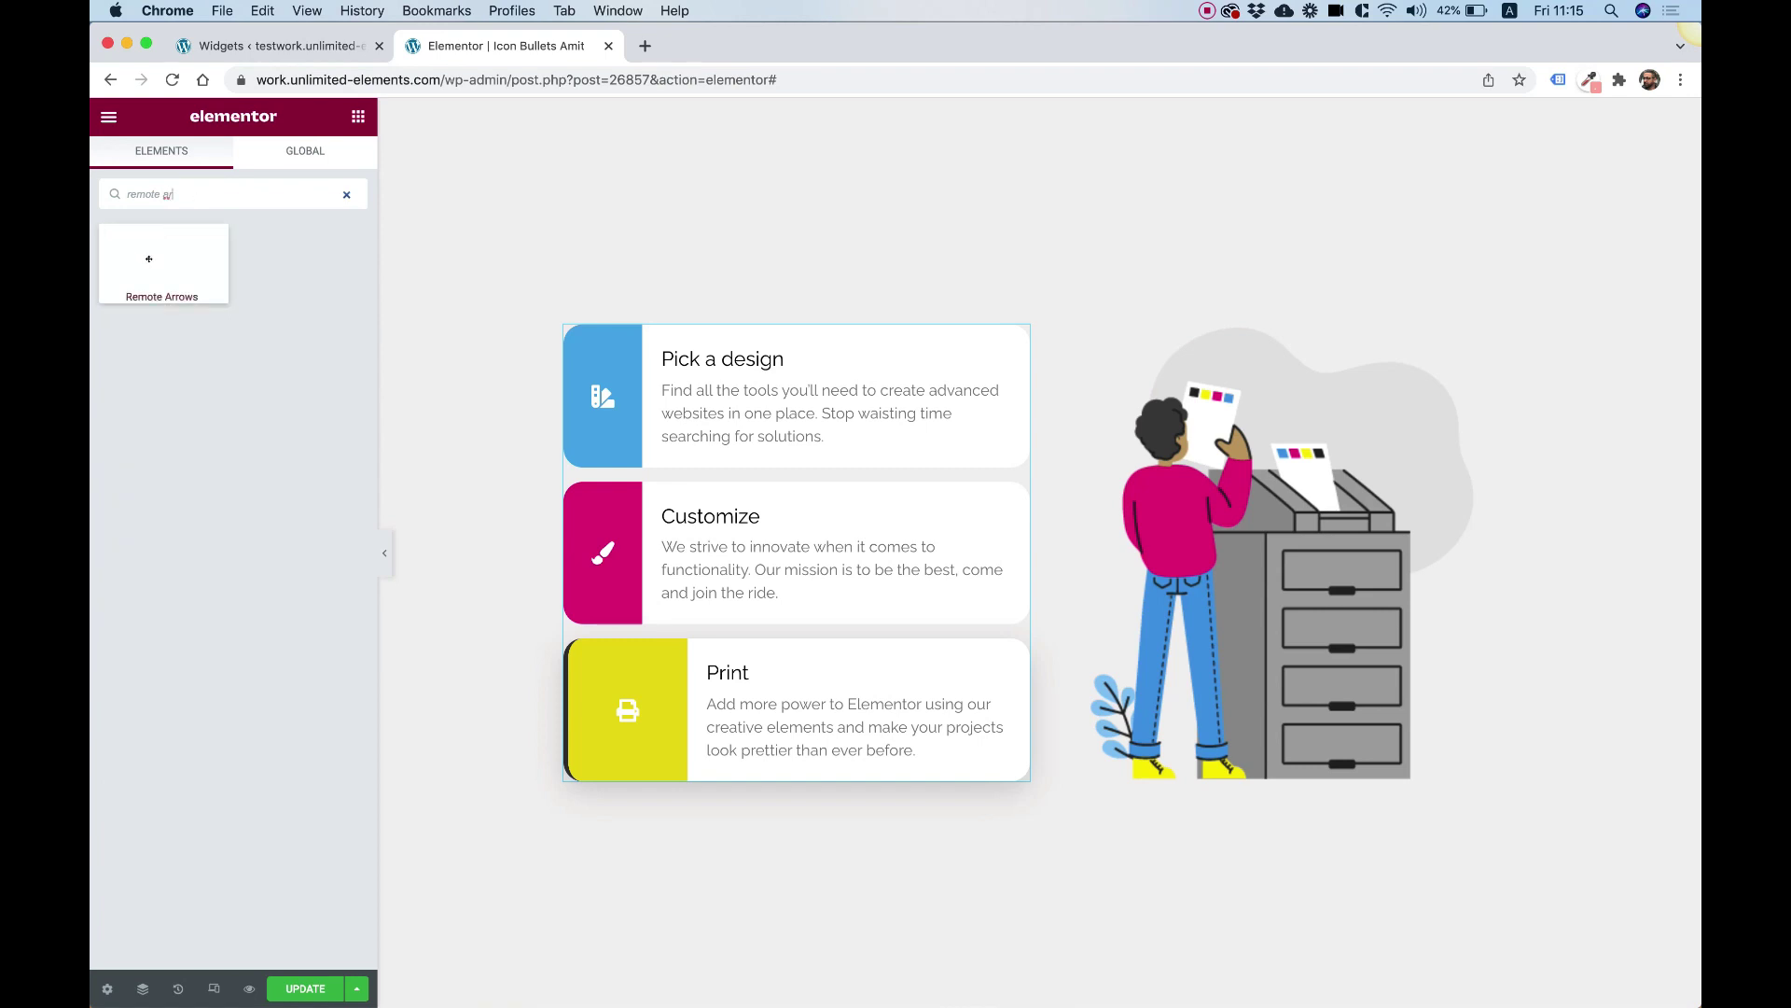
pyautogui.moveTo(164, 264); pyautogui.dragTo(753, 749)
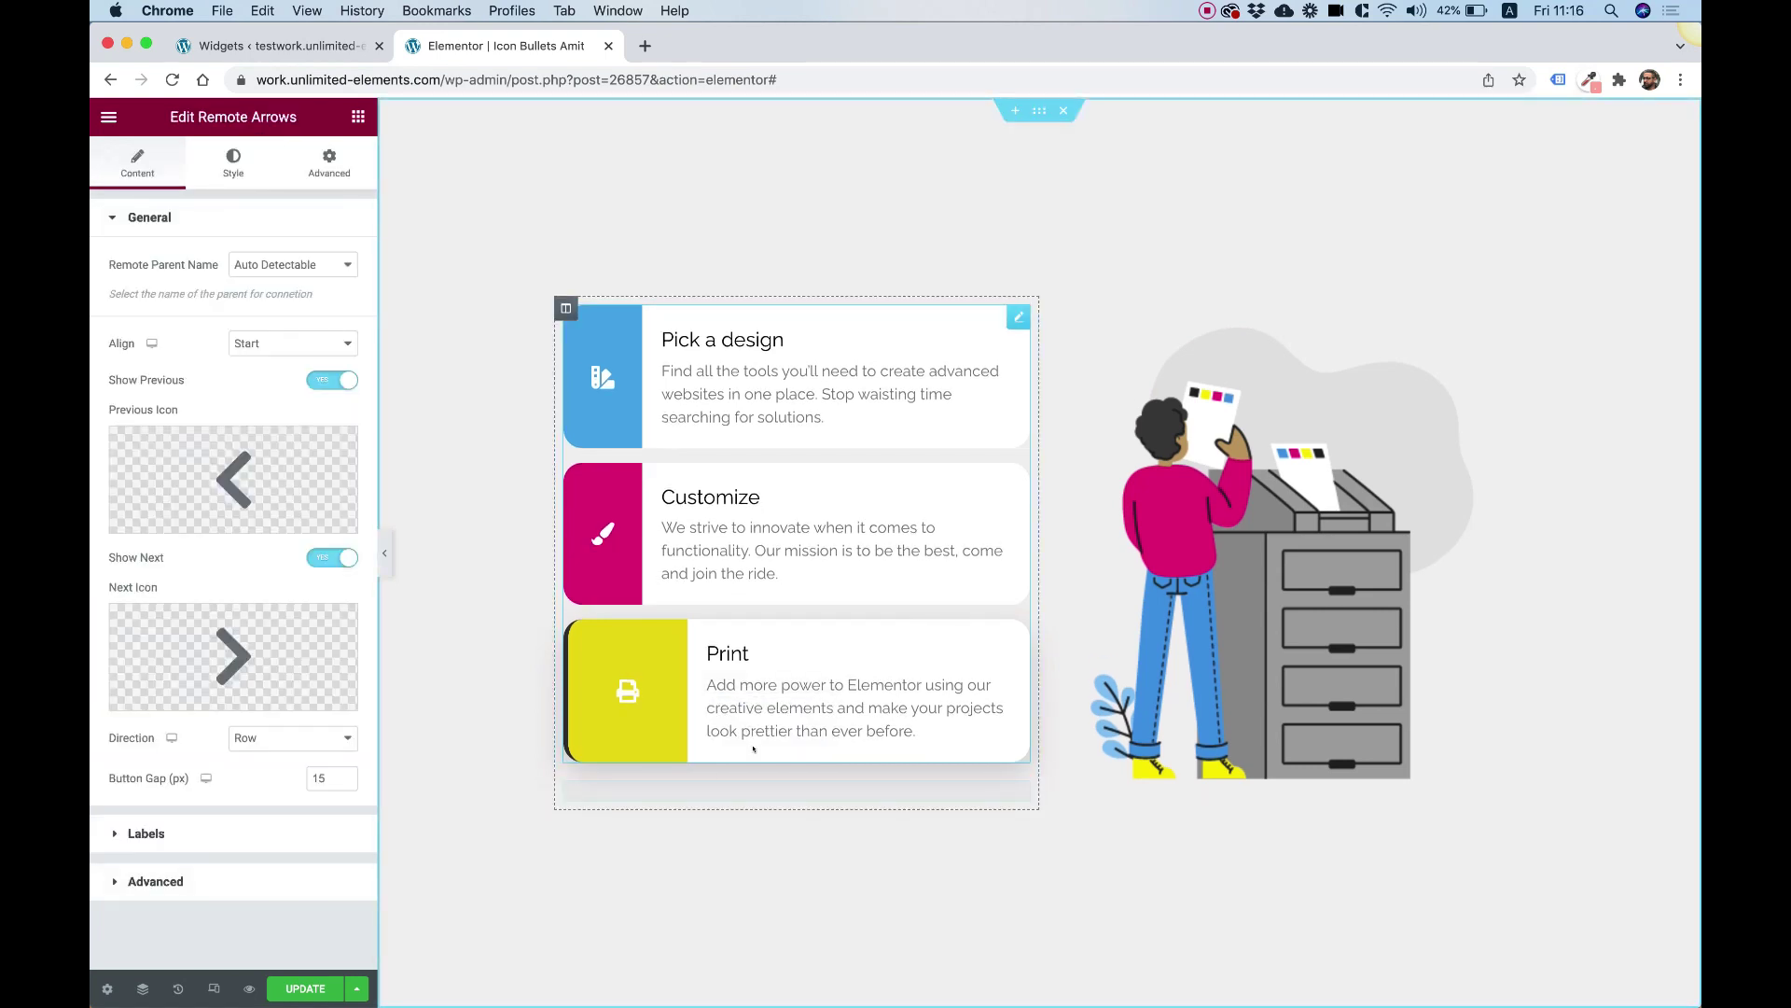
# Test the Remote Arrows by stepping forward and back through the bullets and carousel images
pyautogui.click(639, 795)
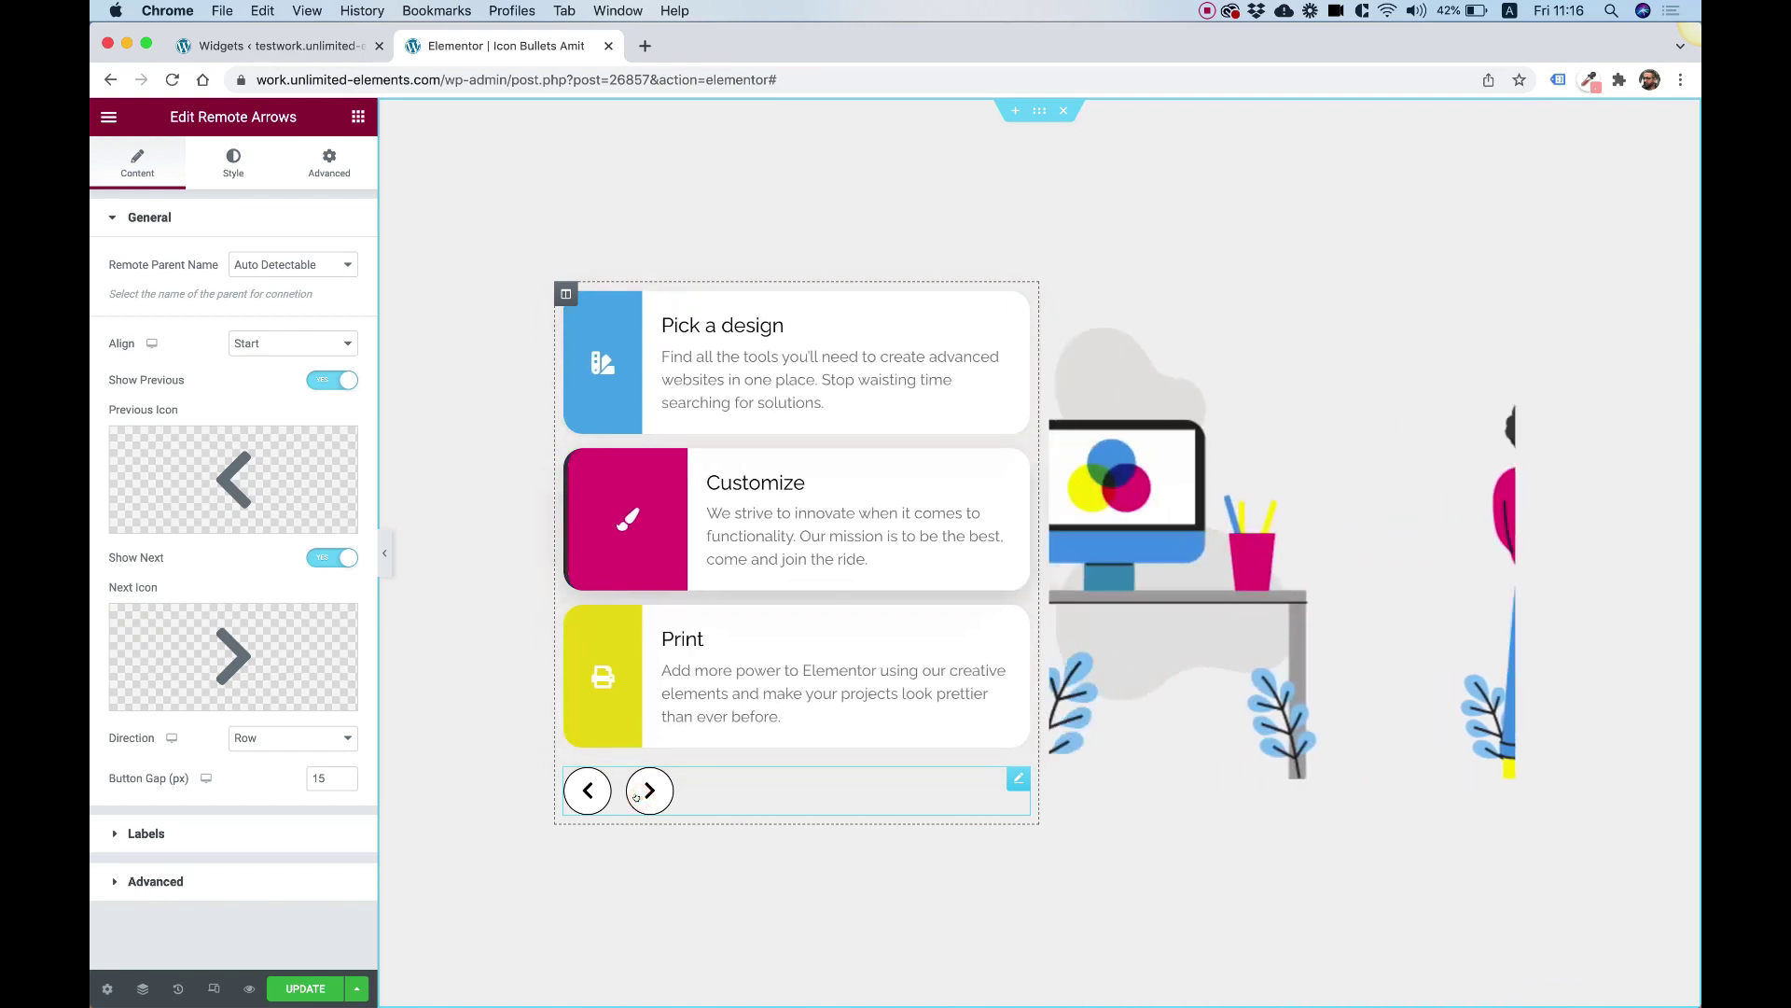
pyautogui.click(630, 793)
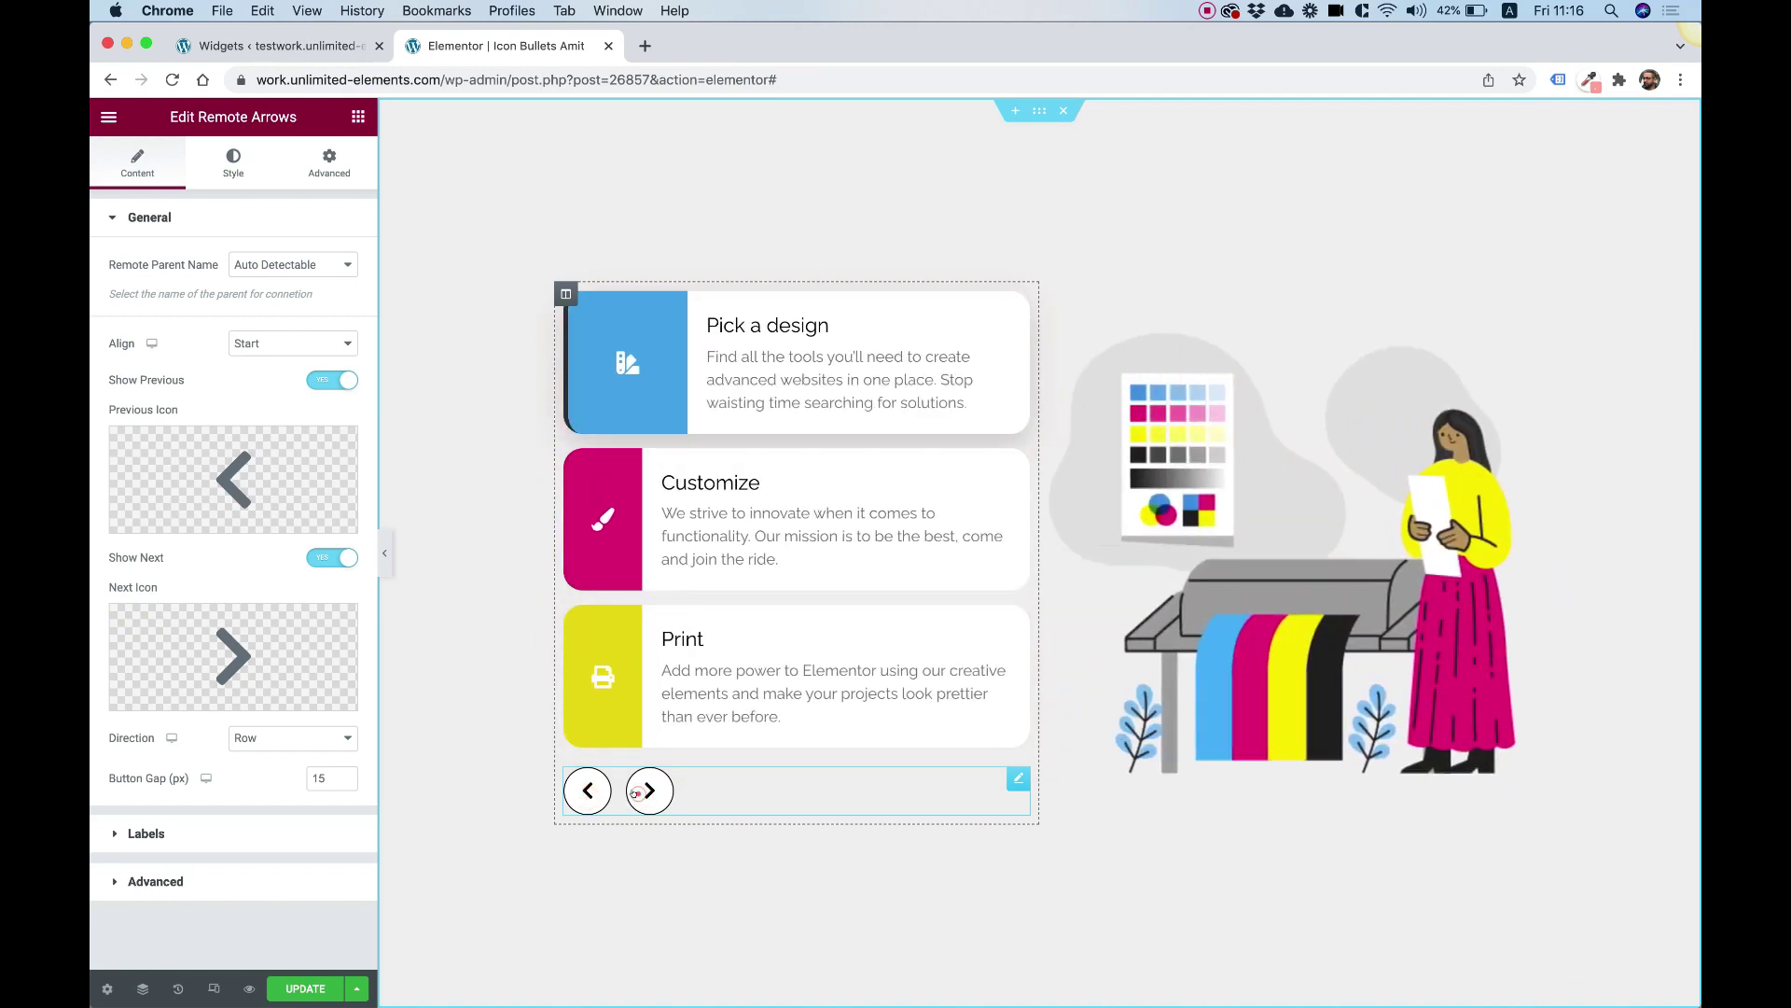
pyautogui.click(635, 793)
pyautogui.click(585, 793)
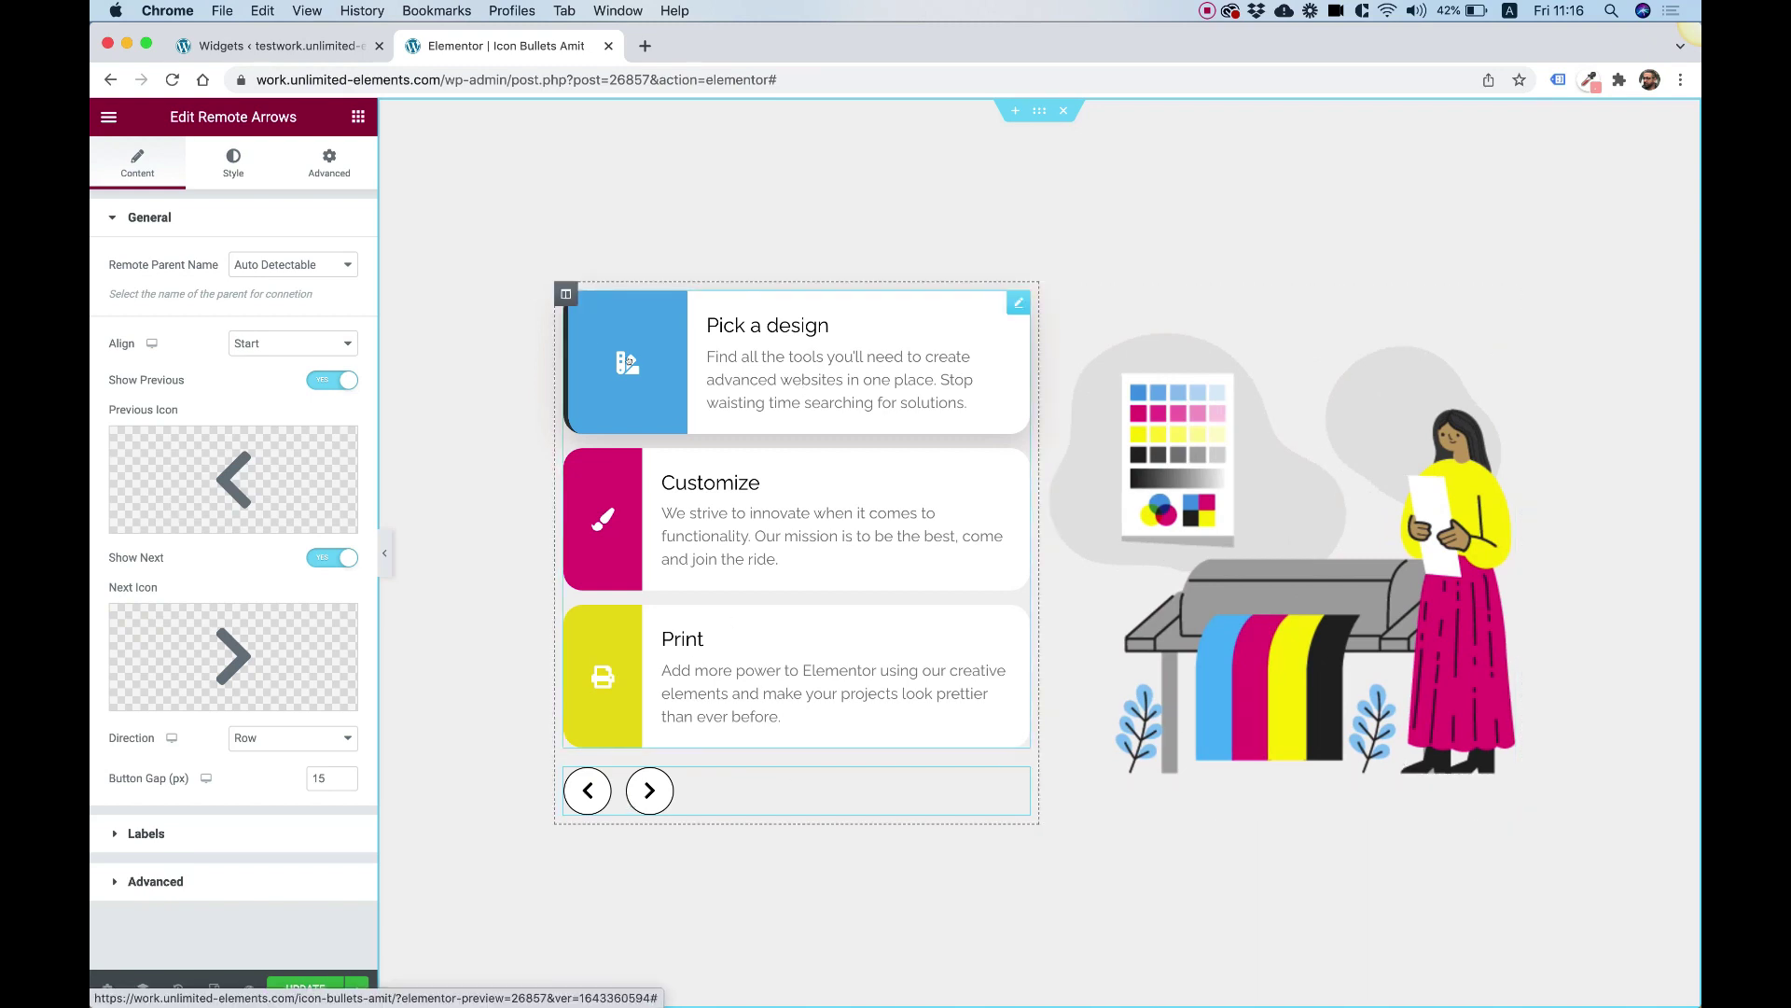
pyautogui.click(649, 790)
pyautogui.click(588, 790)
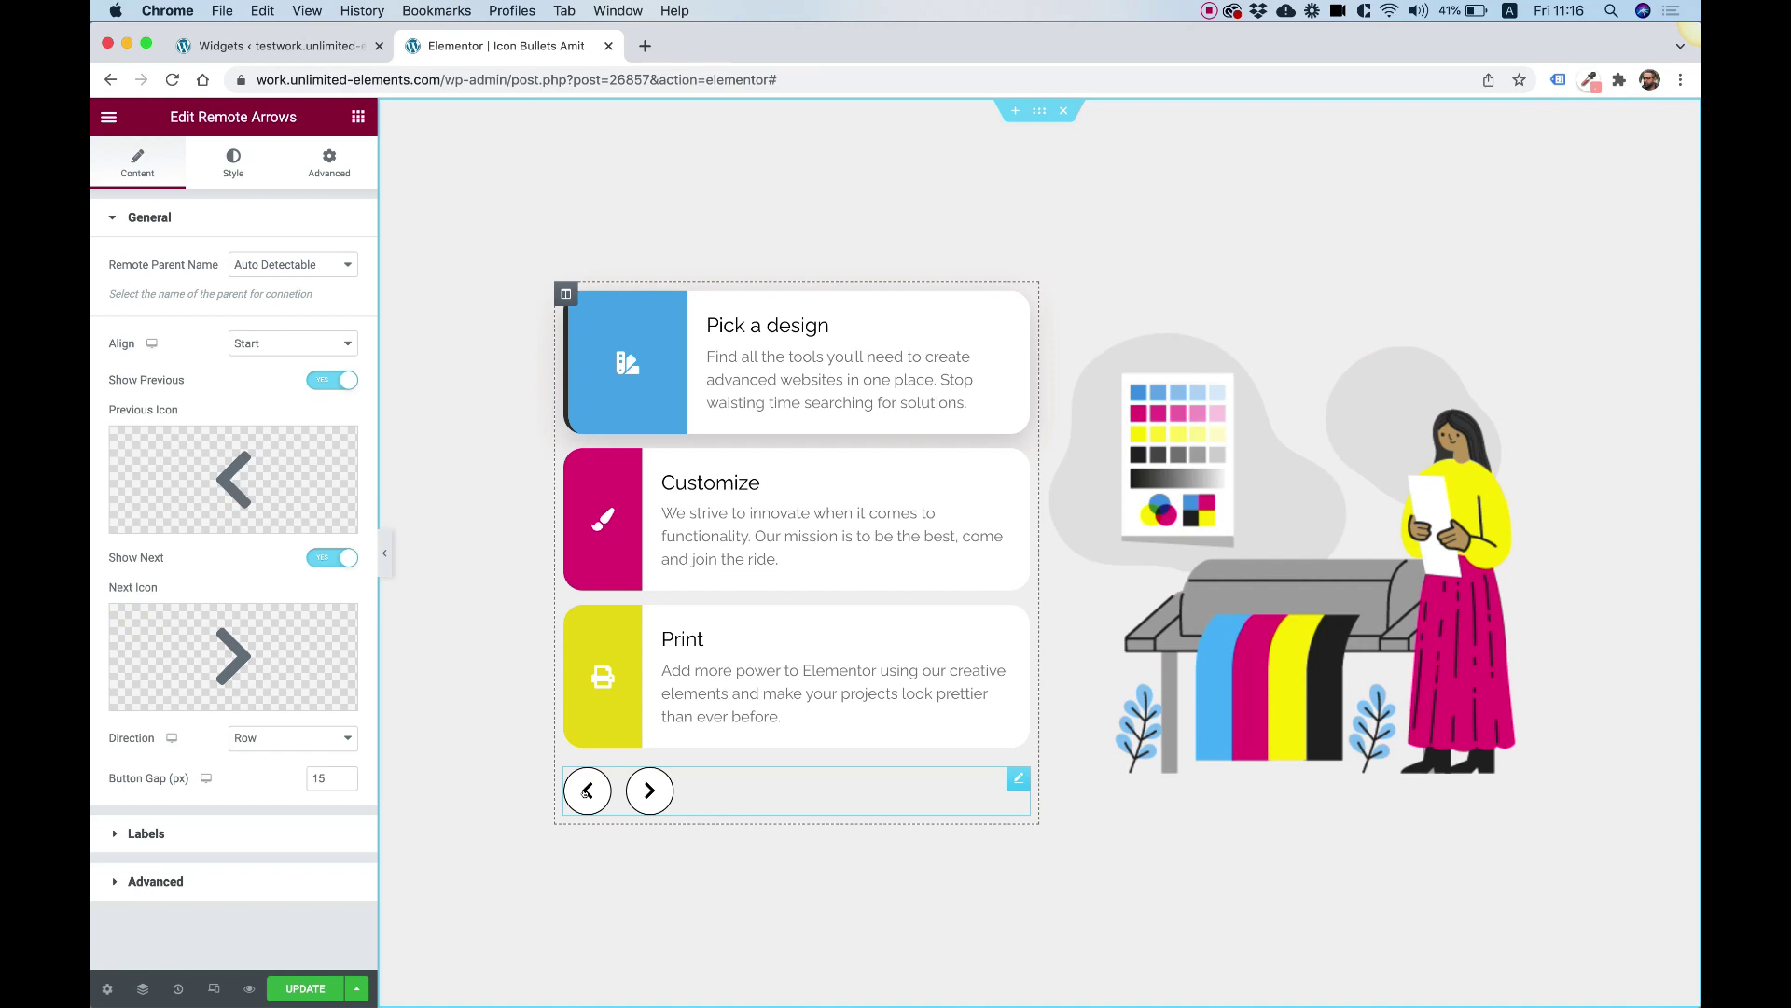
pyautogui.click(643, 795)
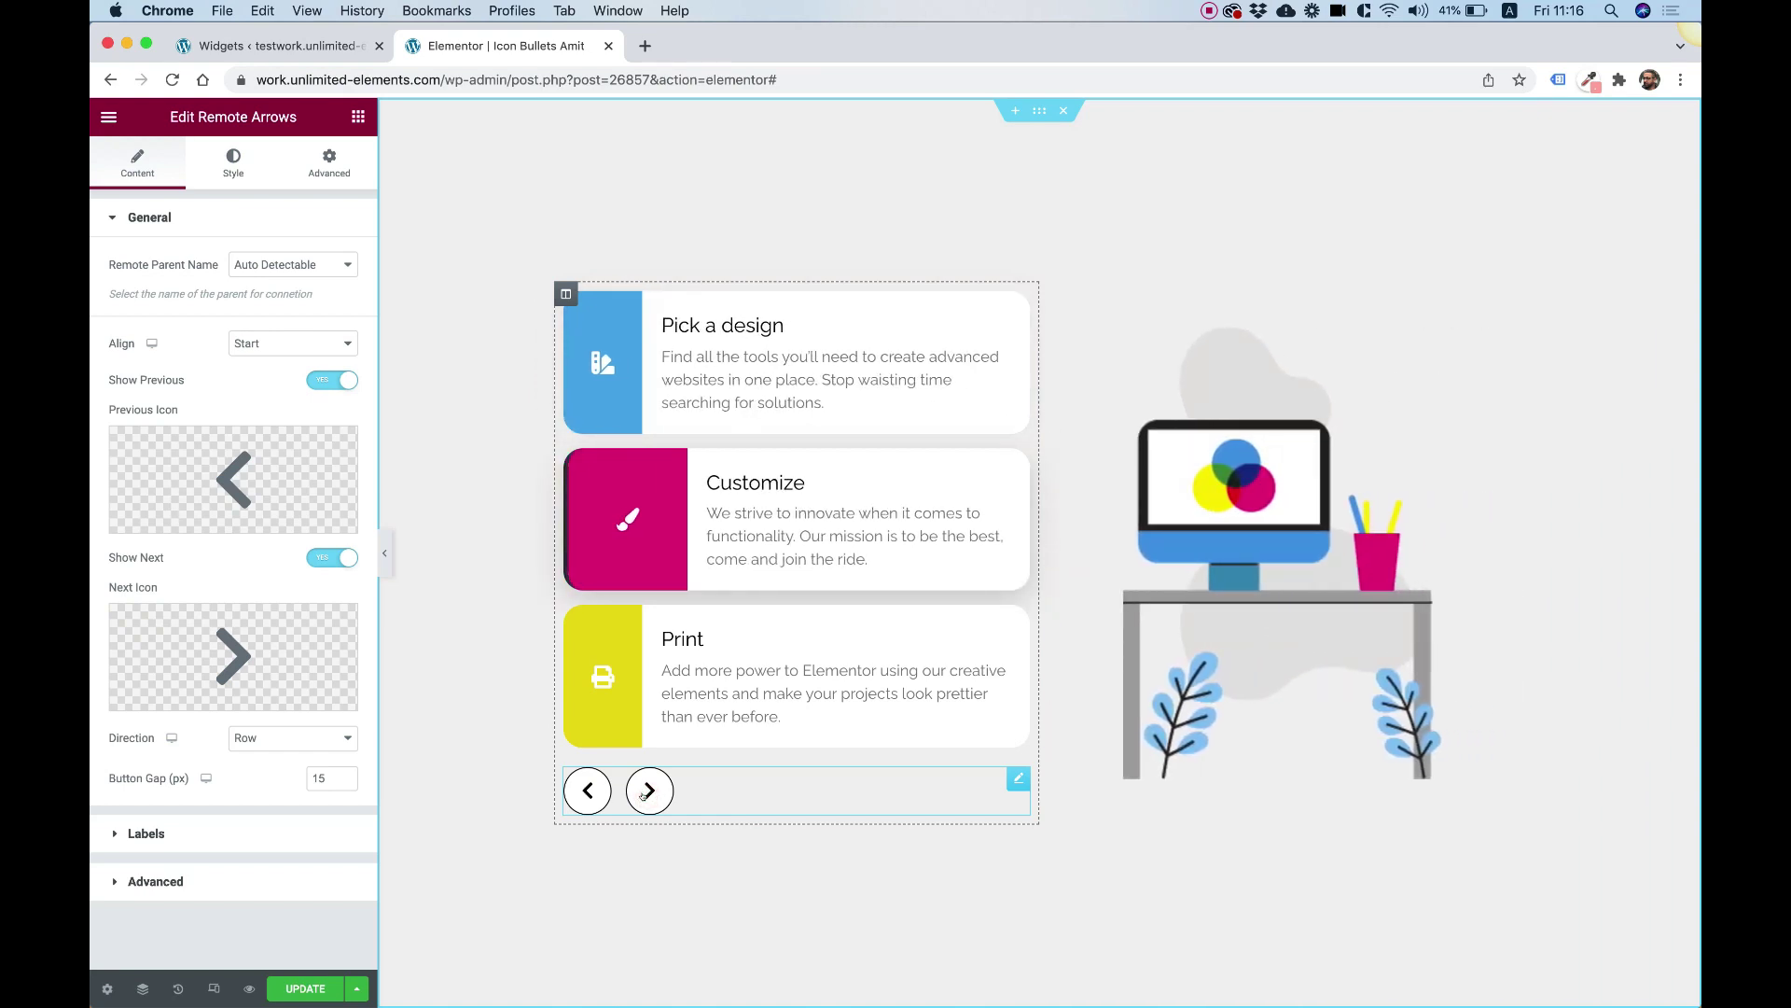
pyautogui.click(647, 793)
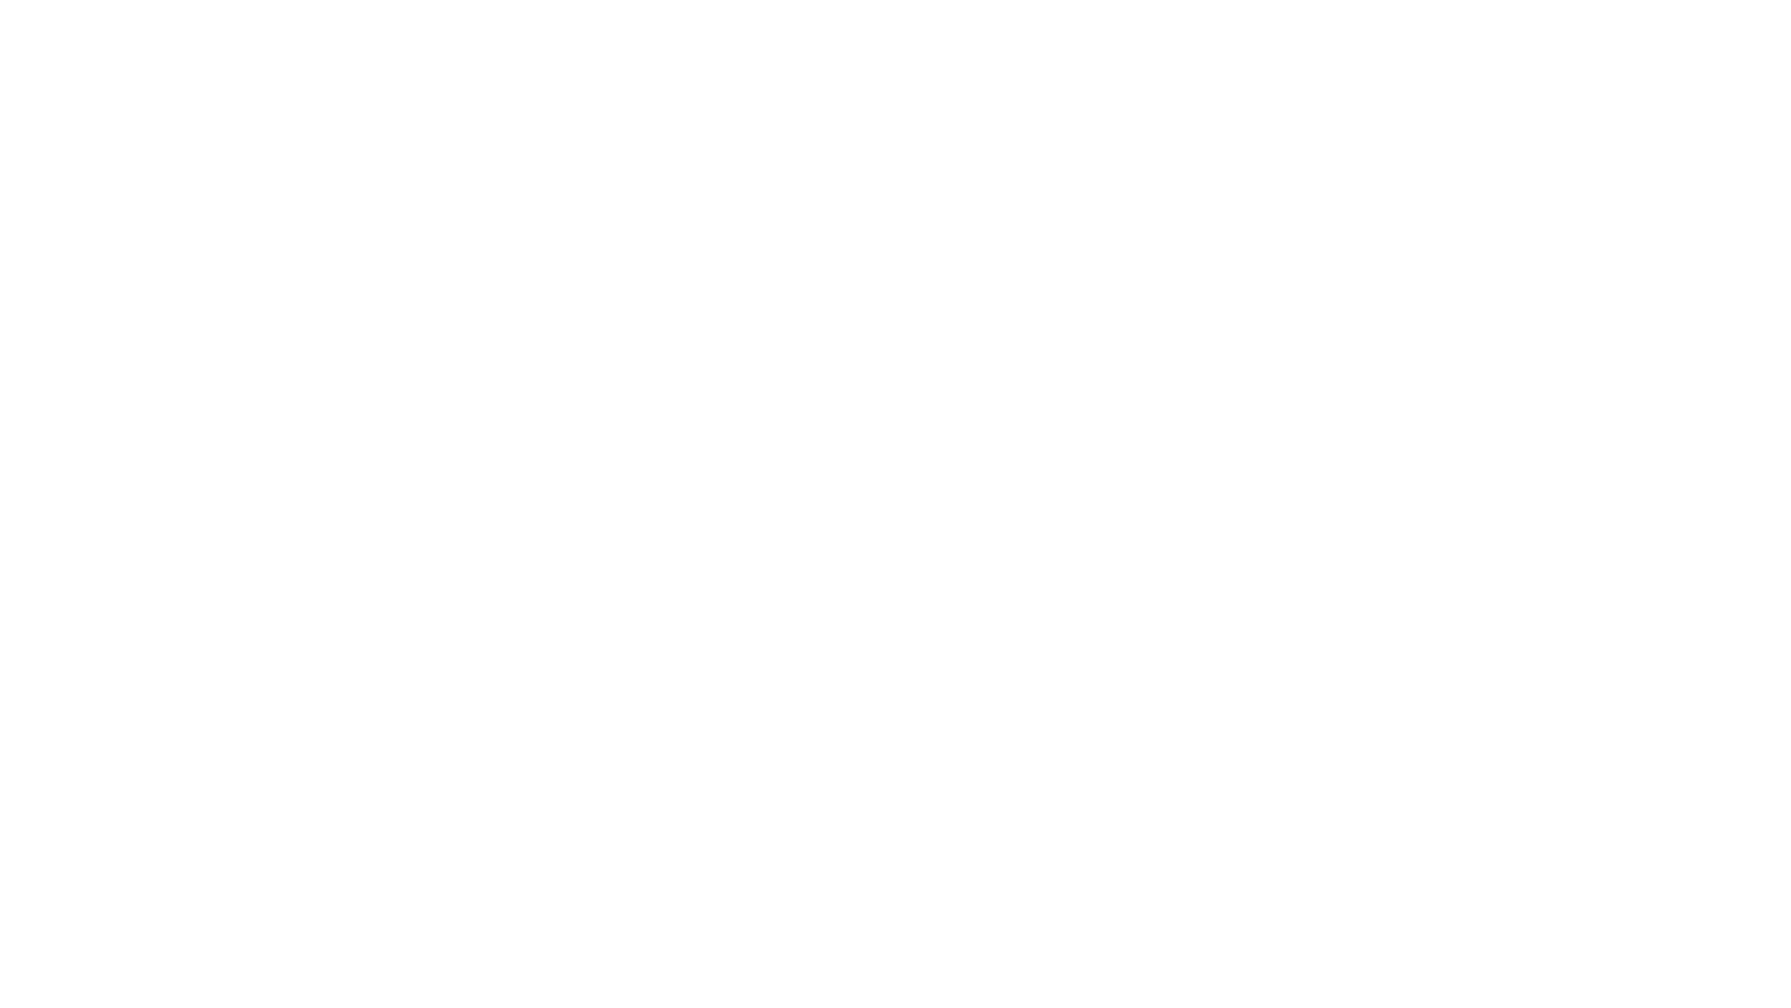